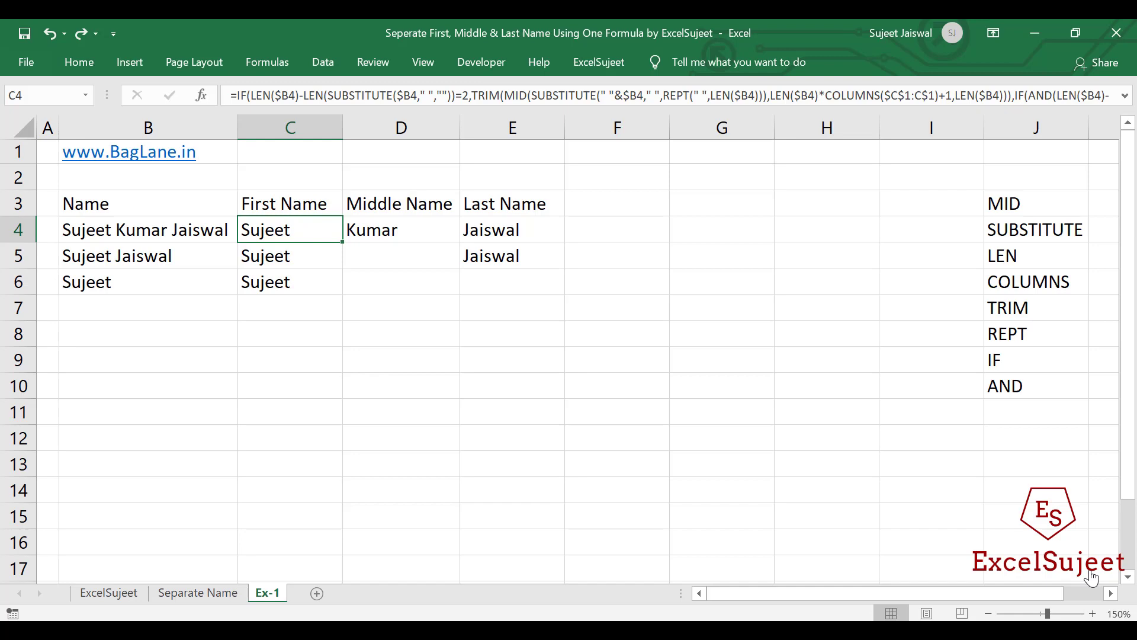
Examine how the three-word full name in row 4 is split across the first, middle and last name columns
key(Left)
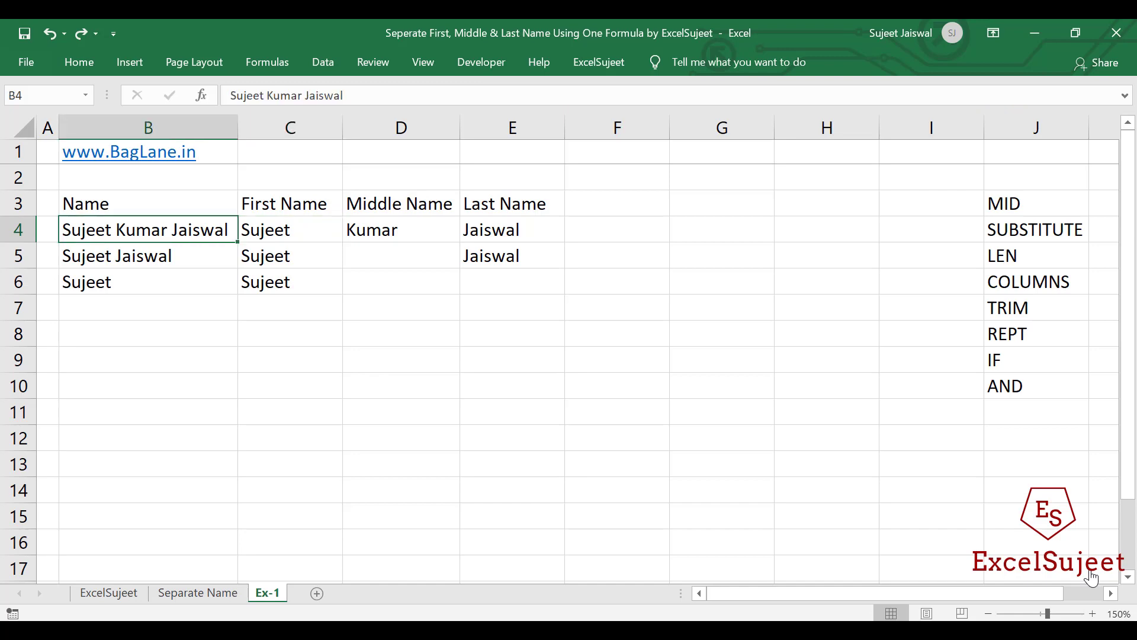
key(Down)
key(Down)
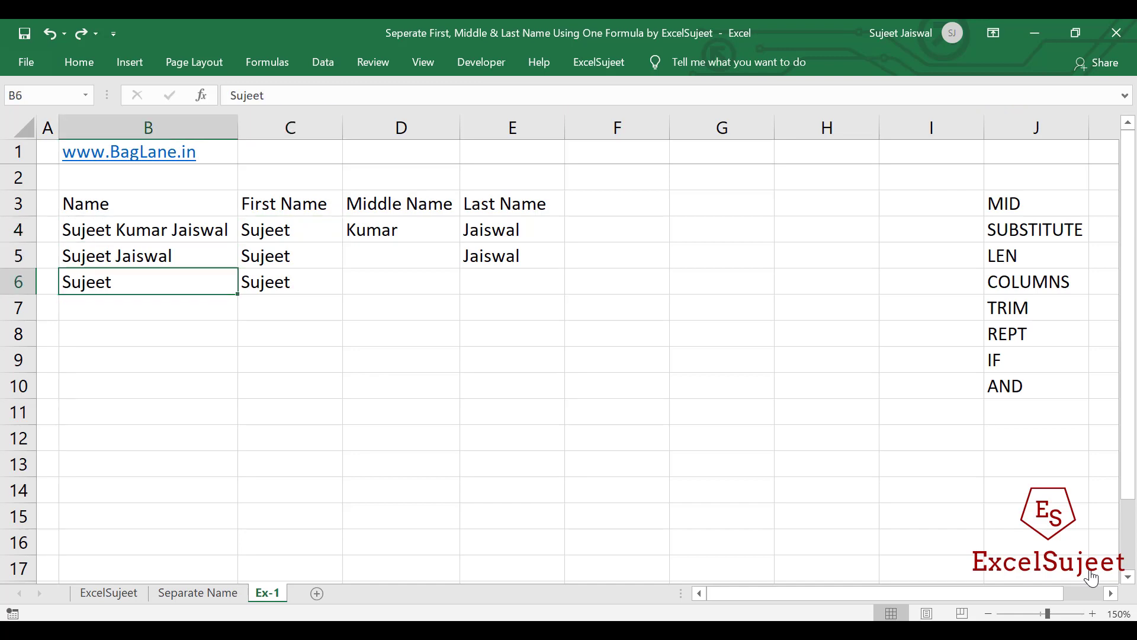
key(Up)
key(Up)
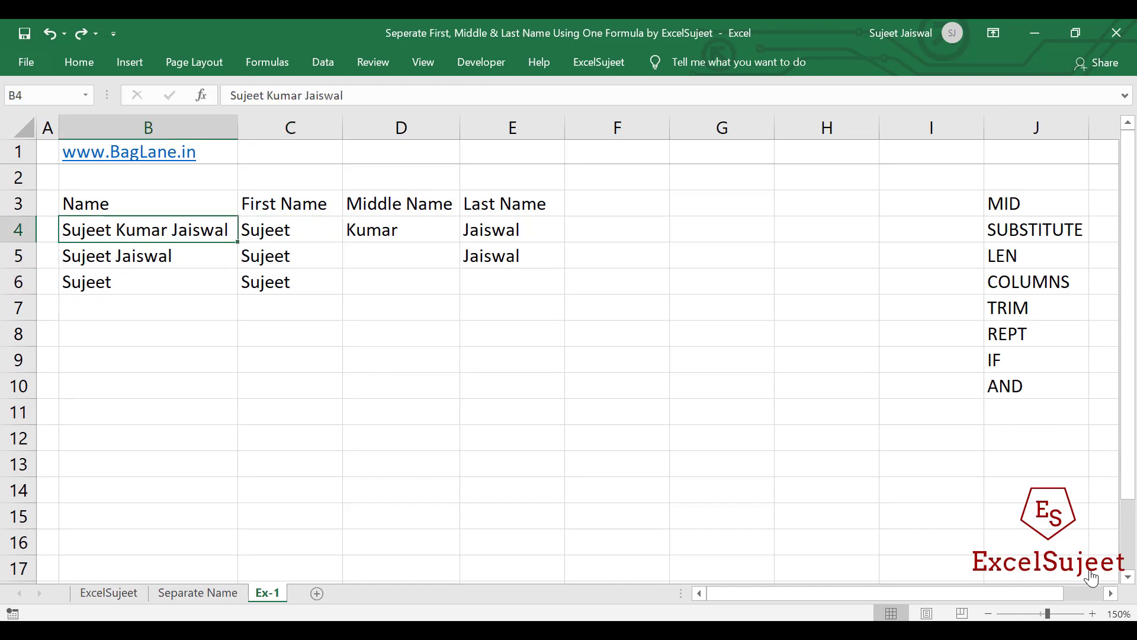
key(Right)
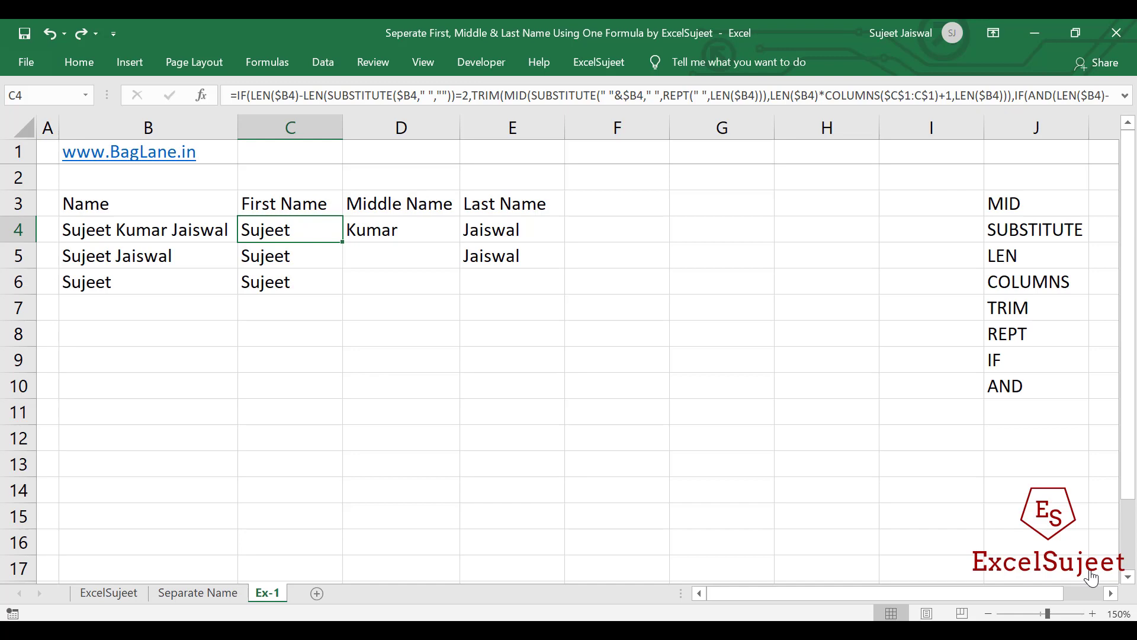
key(Right)
key(Right)
key(Left)
key(Right)
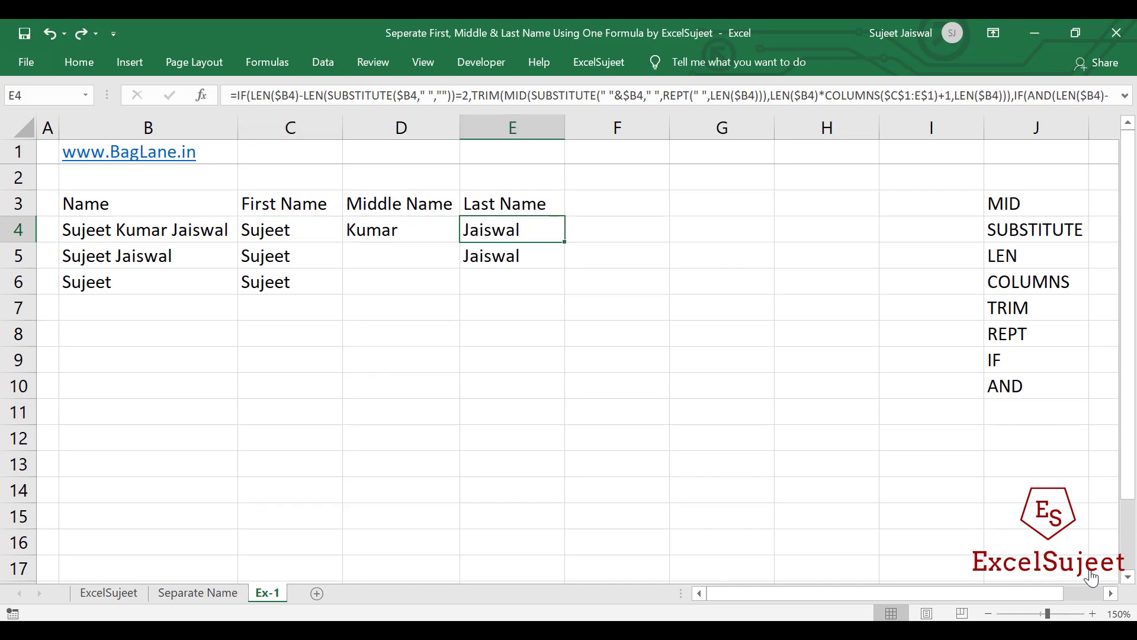
key(Left)
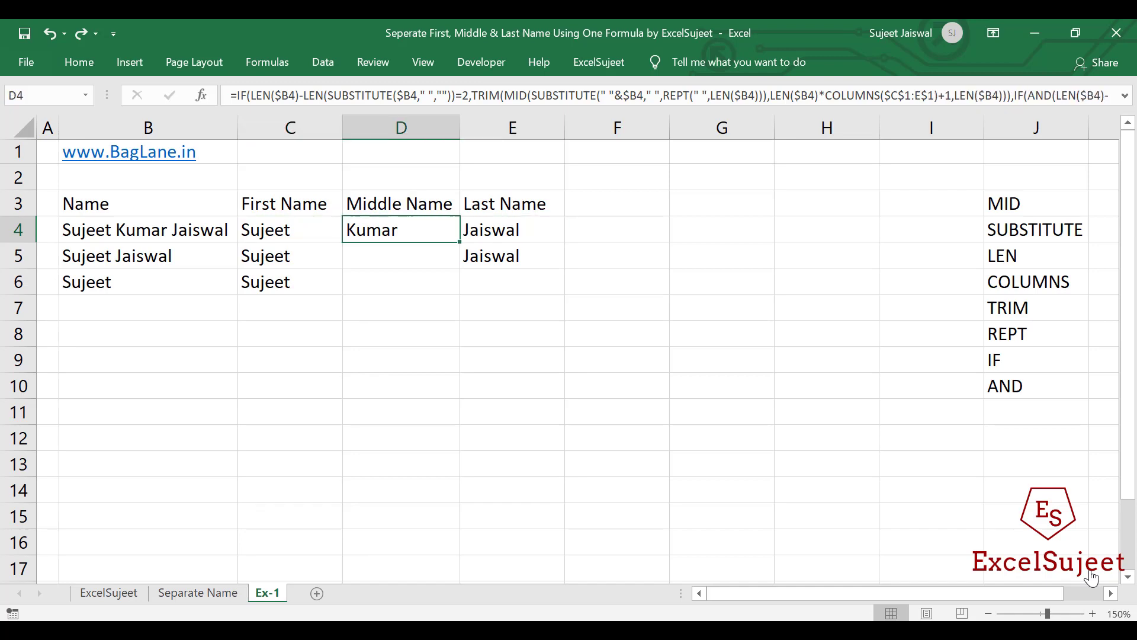
Examine how the two-word name in row 5 and the single name in row 6 are split across the name columns
key(Left)
key(Down)
key(Left)
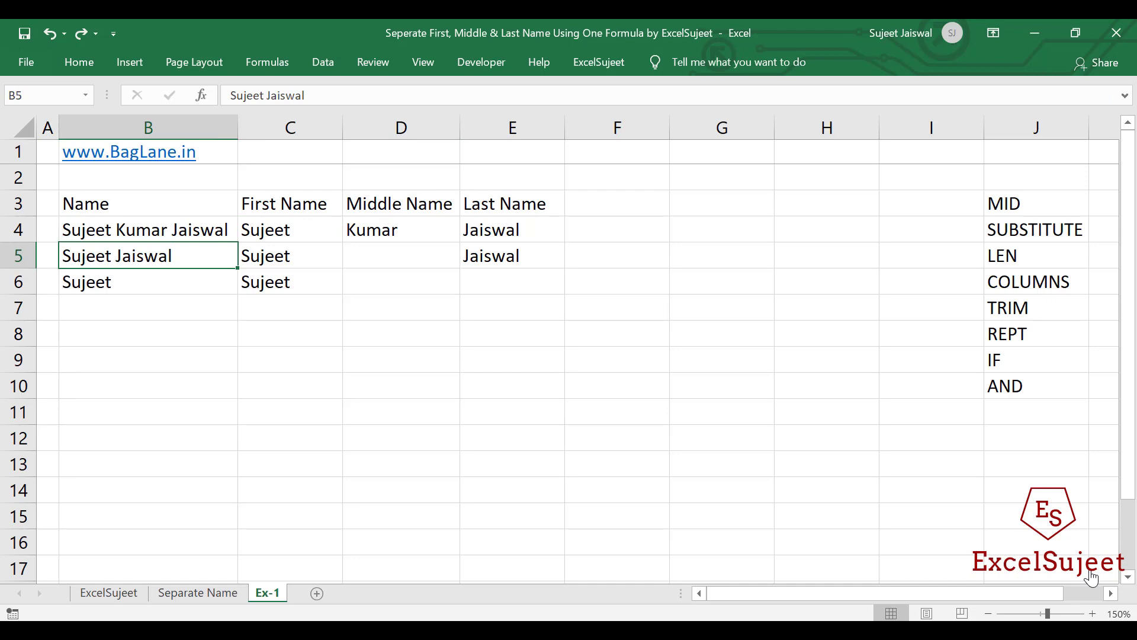
key(Right)
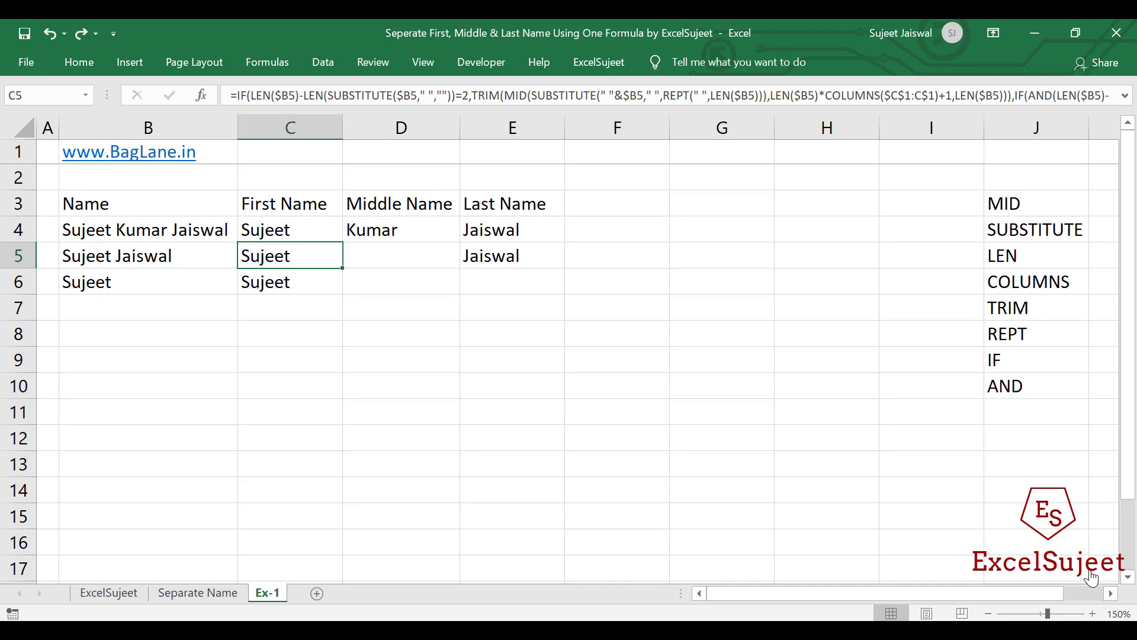
key(Right)
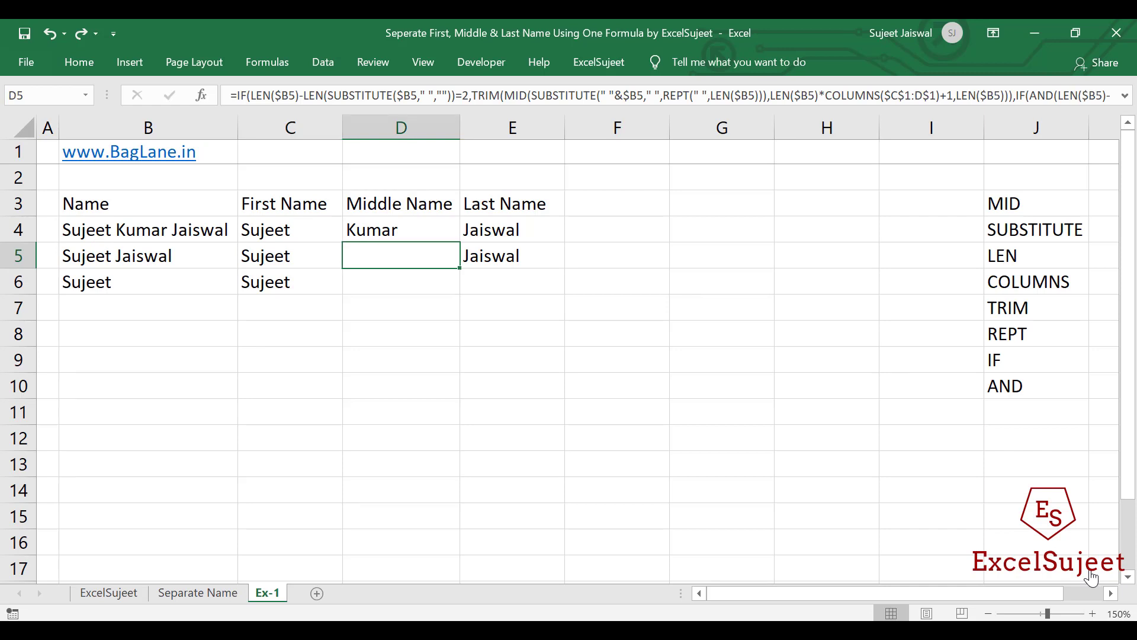
key(Right)
key(Left)
key(Left)
key(Left)
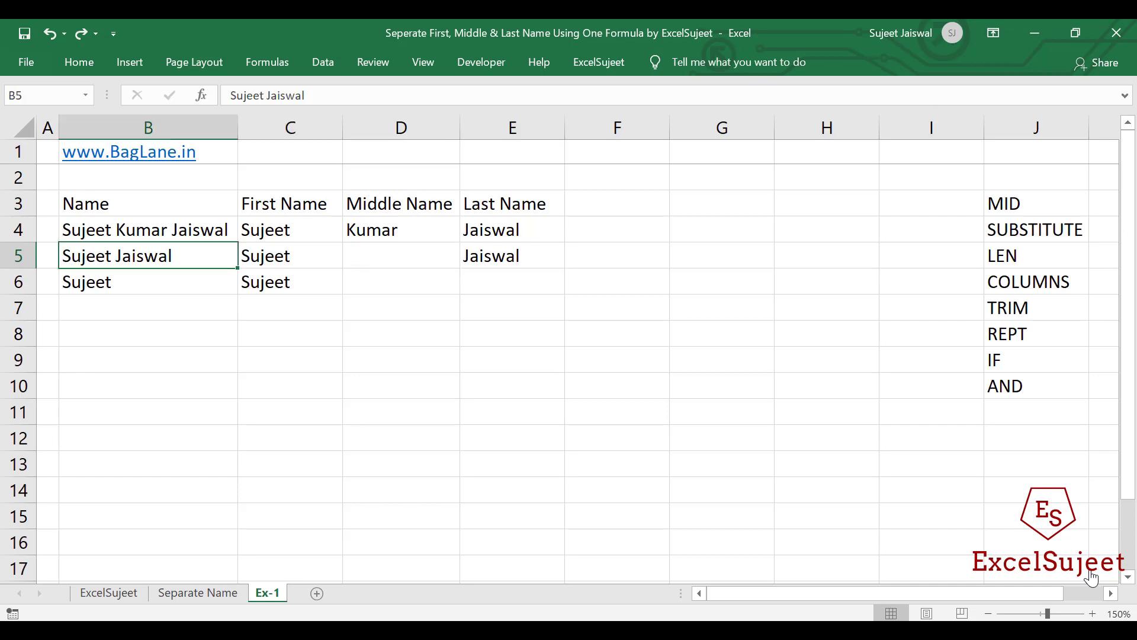
key(Down)
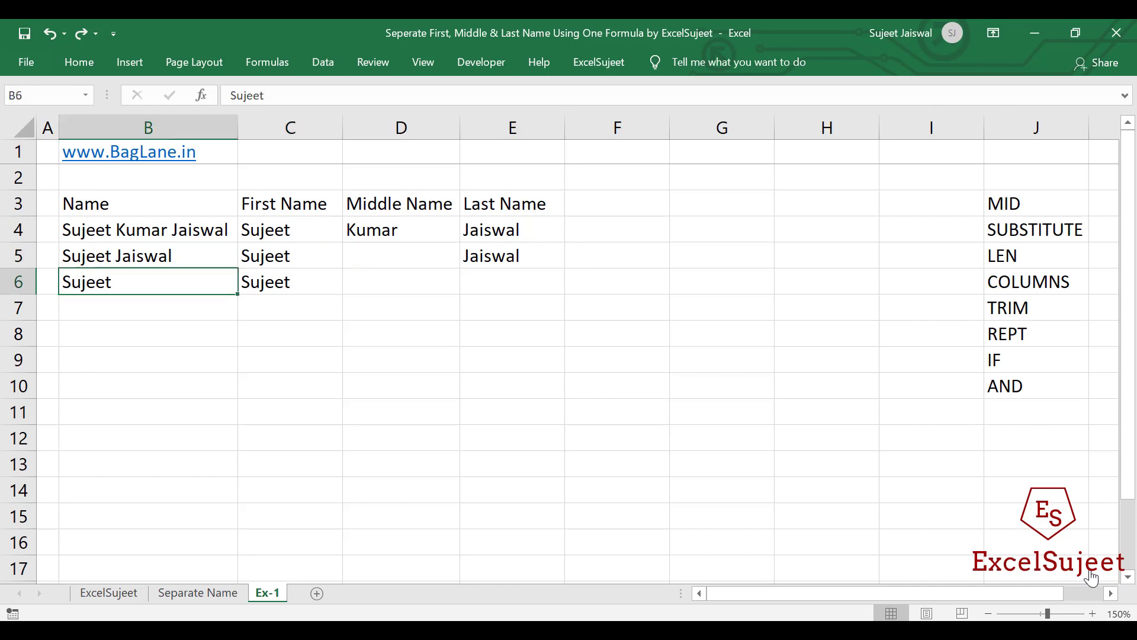
key(Right)
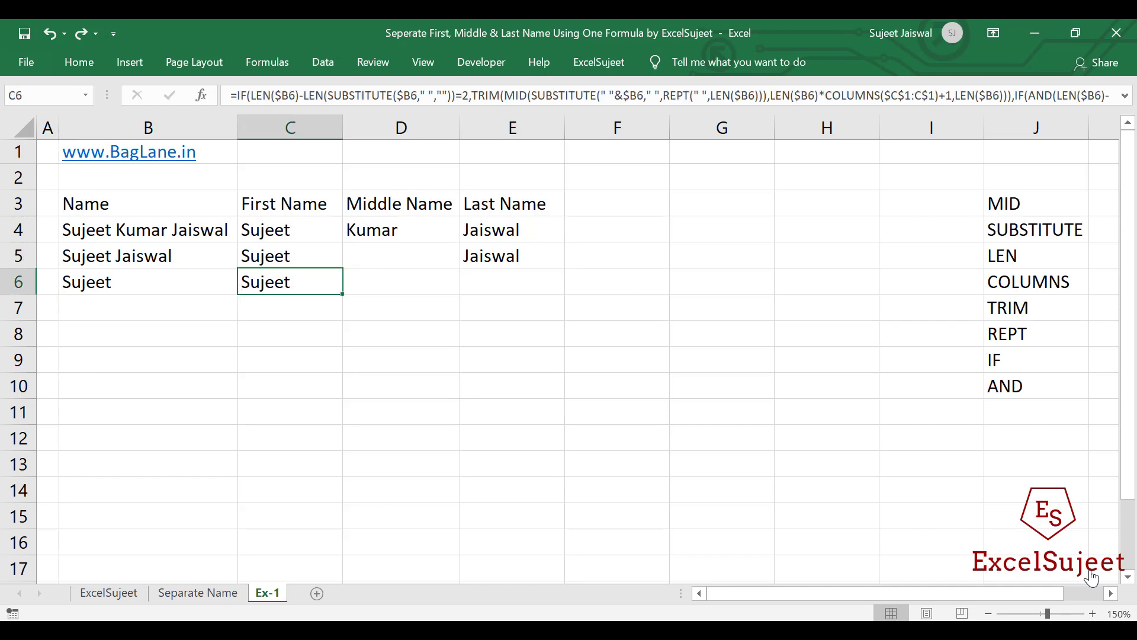
key(Right)
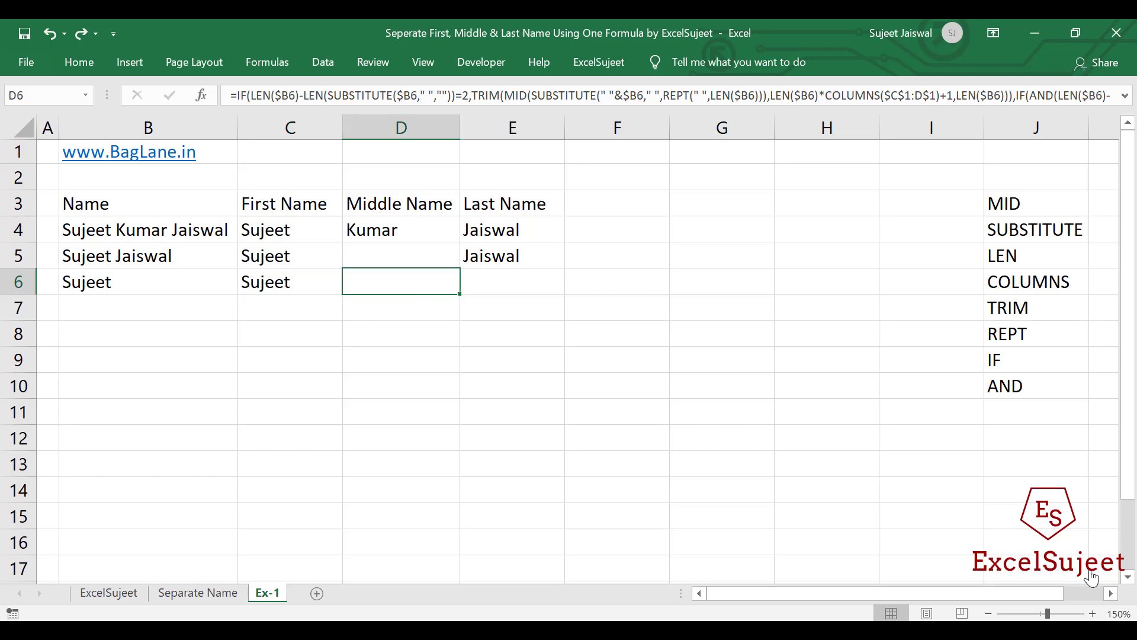
key(Right)
key(Left)
Clear the formulas in D4:E6 and C5:C6, keeping only the one in C4
key(Up)
key(Up)
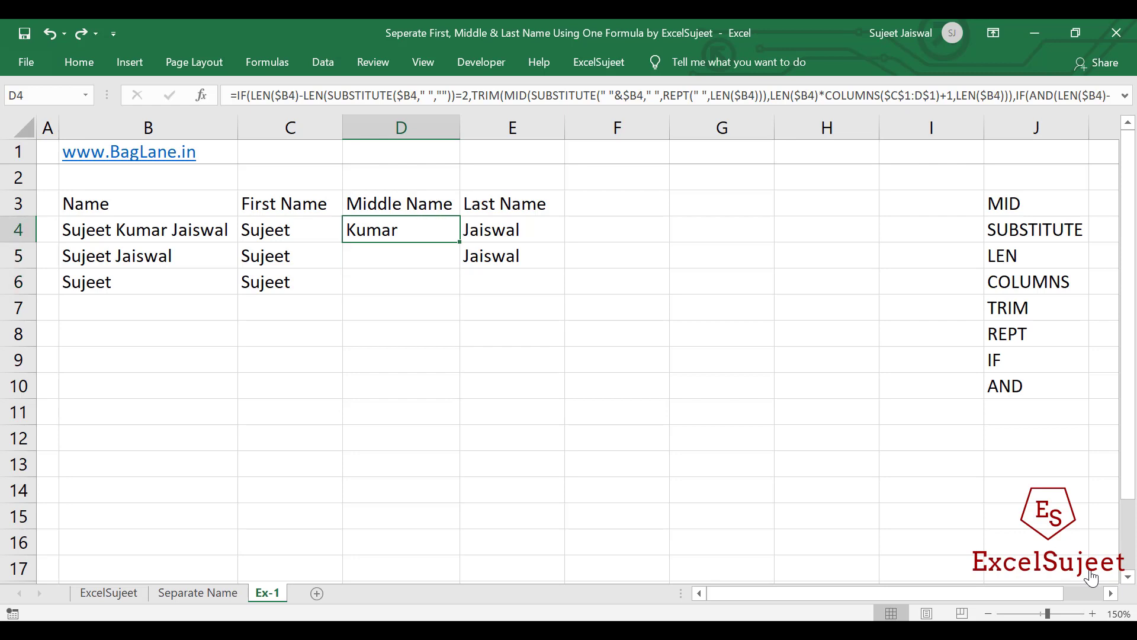
key(shift+Down)
key(shift+Down)
key(shift+Right)
key(Delete)
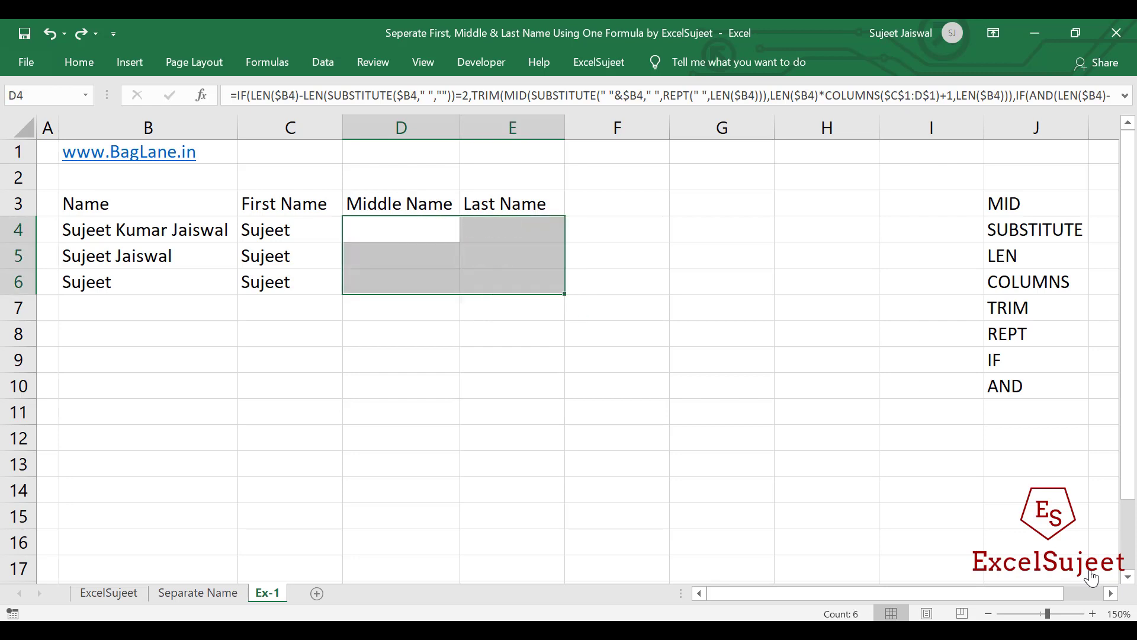
key(Left)
key(Down)
key(shift+Down)
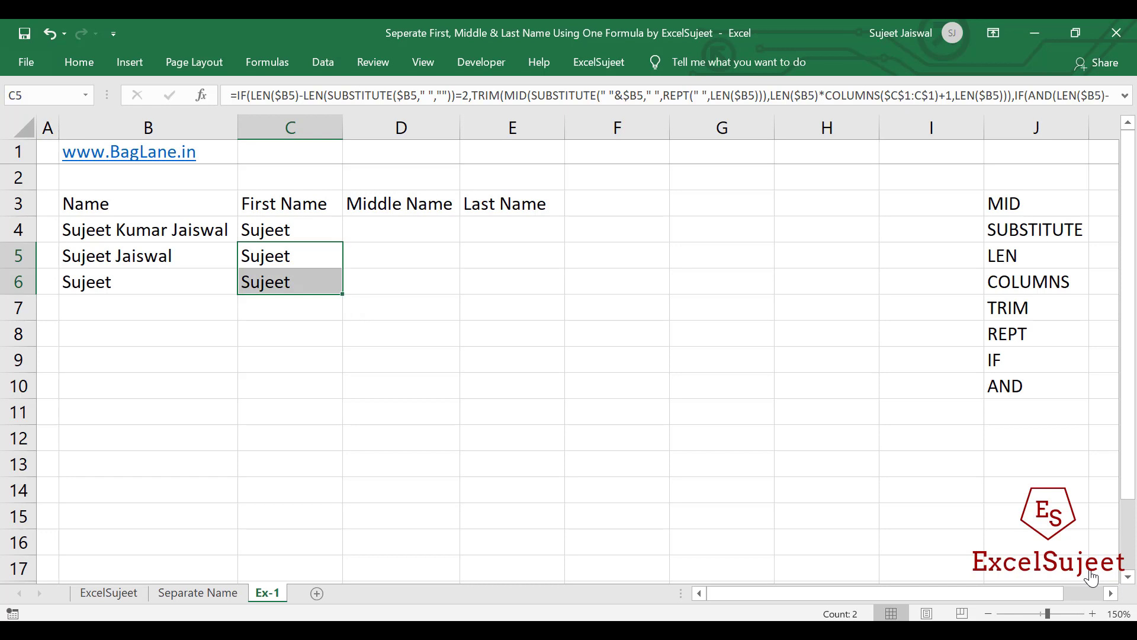
key(Delete)
Copy the formula in C4 across the whole range C4:E6
key(Up)
key(ctrl+c)
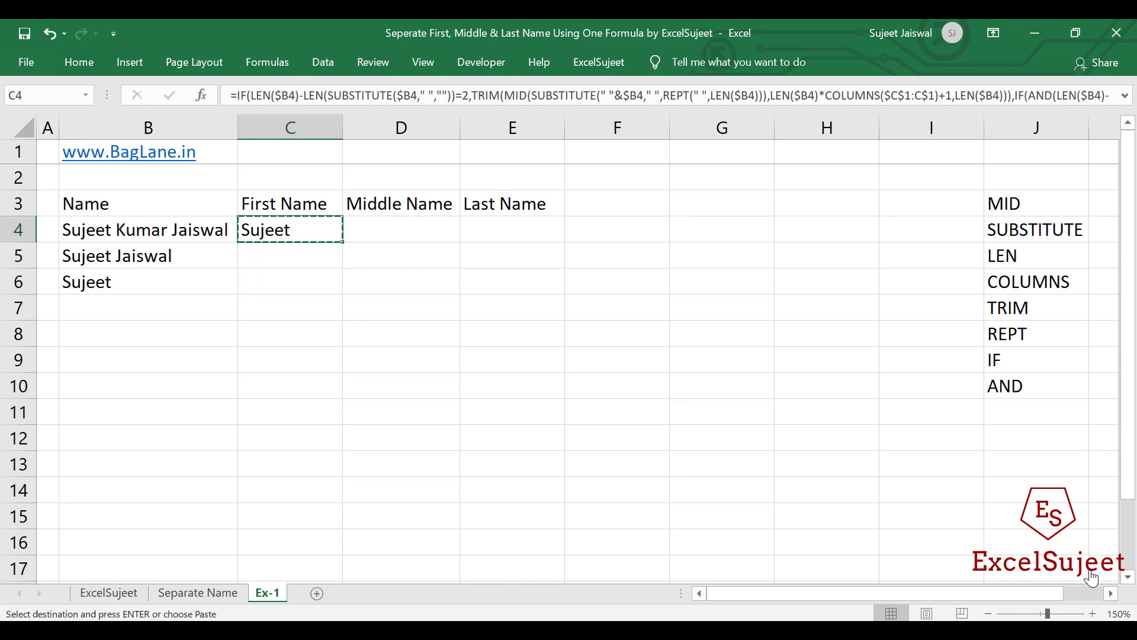
key(shift+Right)
key(shift+Right)
key(shift+Down)
key(shift+Down)
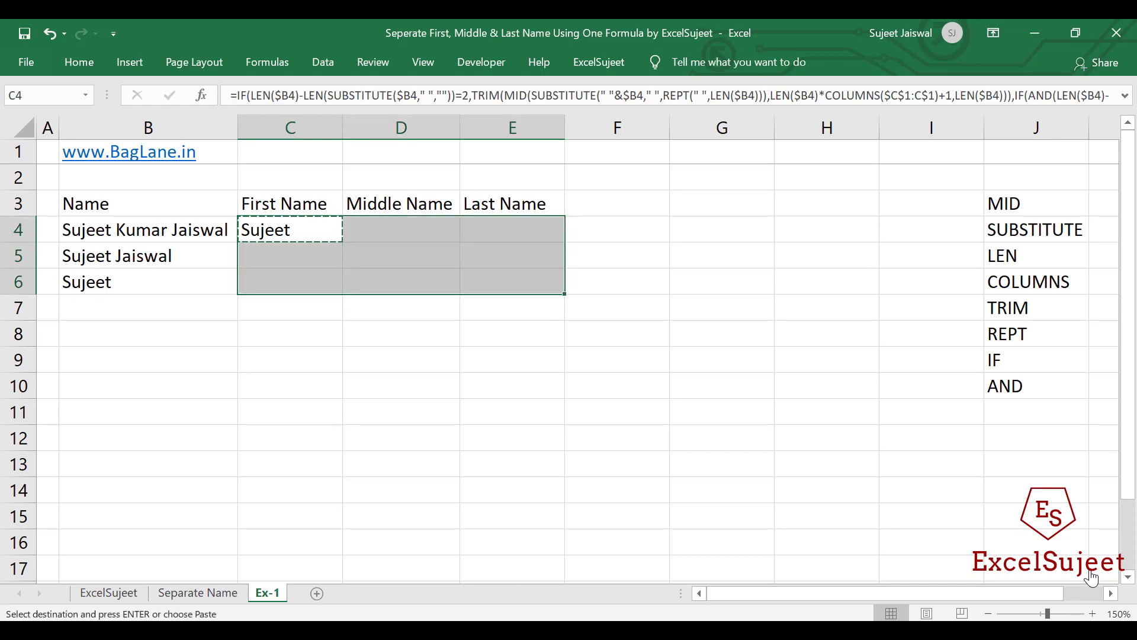
key(ctrl+v)
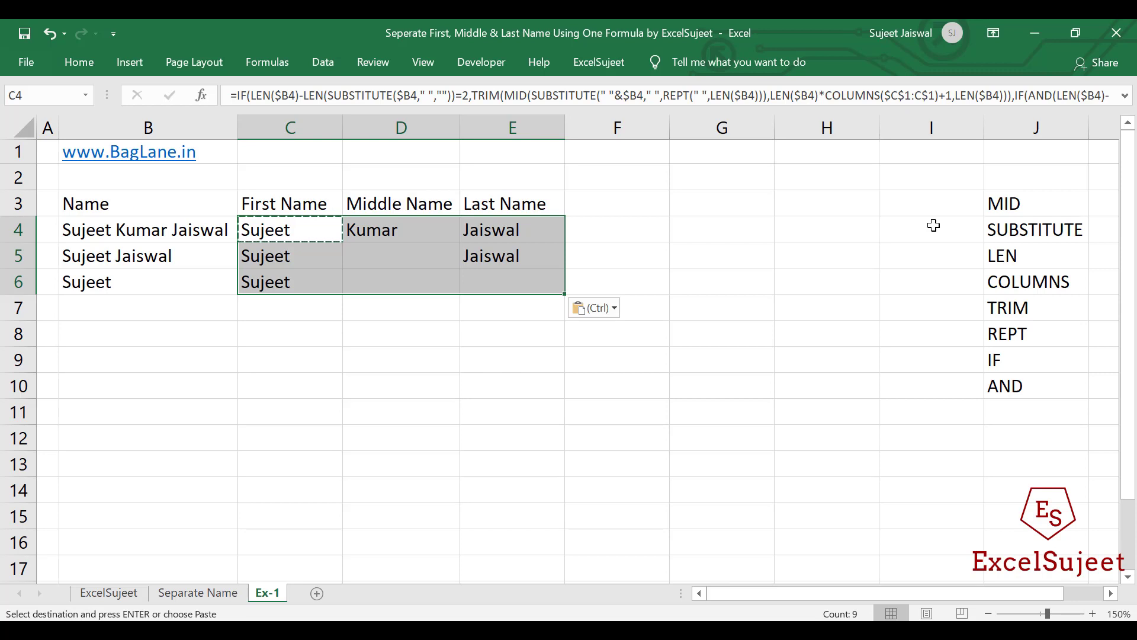
Clear all first, middle and last name formulas in C4:E6
key(Down)
key(Up)
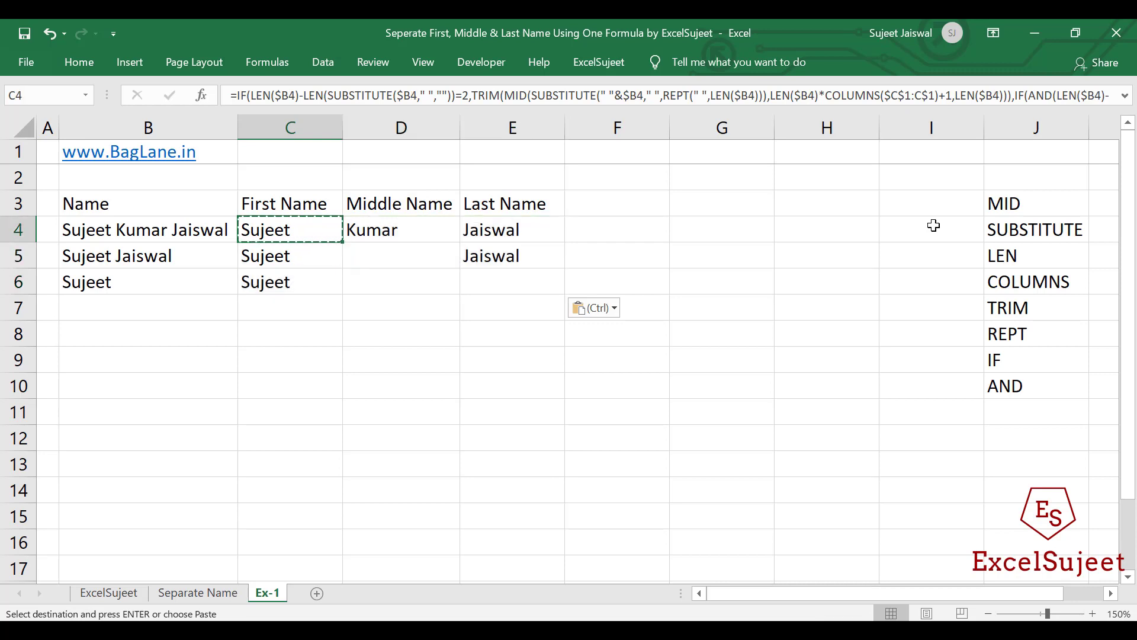
key(shift+Down)
key(shift+Down)
key(shift+Right)
key(shift+Right)
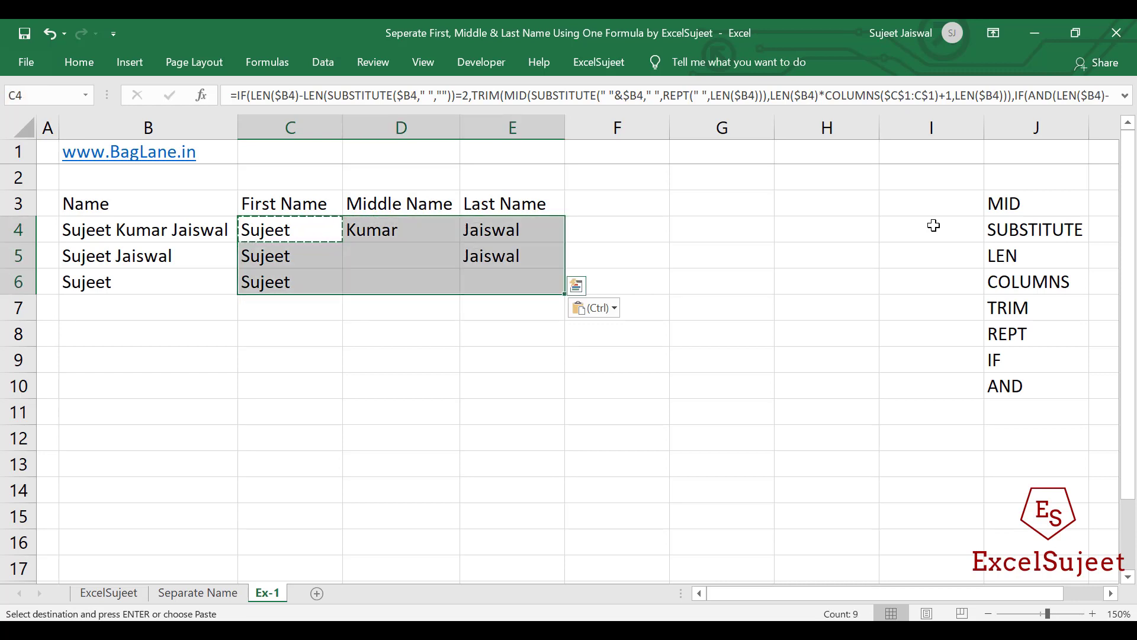
key(Delete)
key(Down)
key(Down)
key(Up)
key(Up)
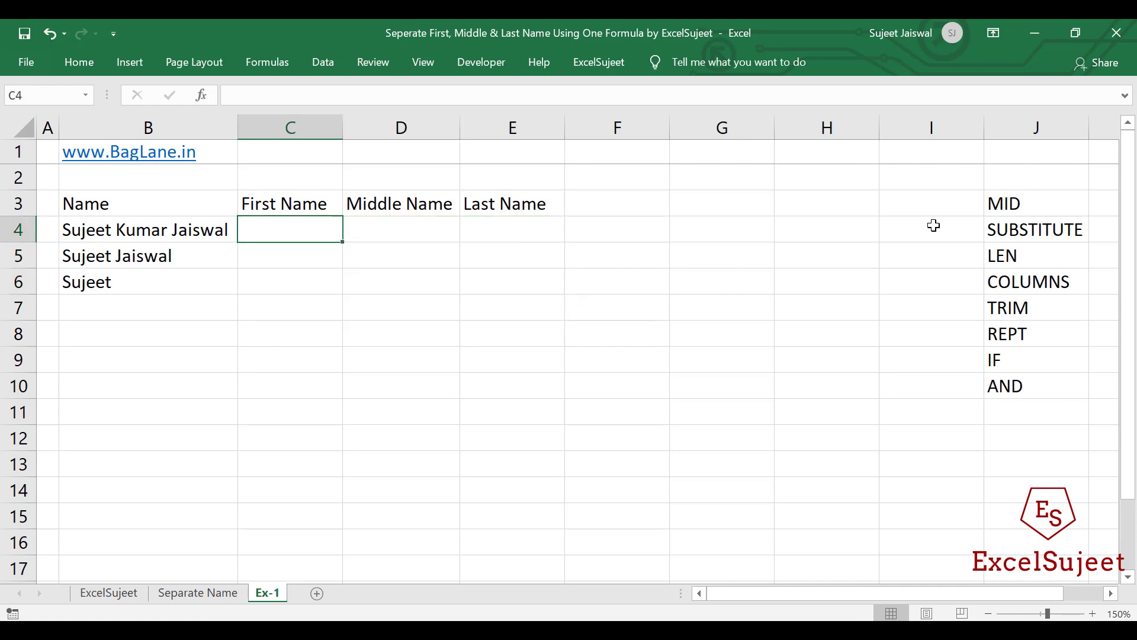
Enter the formula =TRIM(B4) in G4 to remove extra spaces from the first full name
key(Right)
key(Right)
key(Right)
key(Right)
text(=tri)
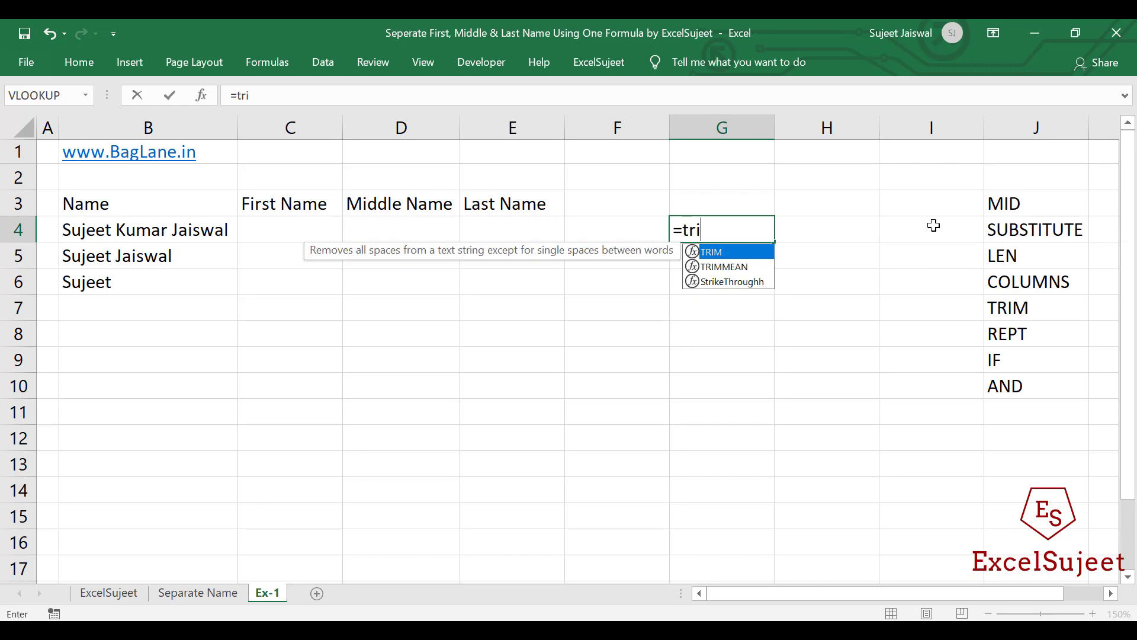
key(Tab)
key(Left)
key(Left)
key(Left)
key(Left)
key(Left)
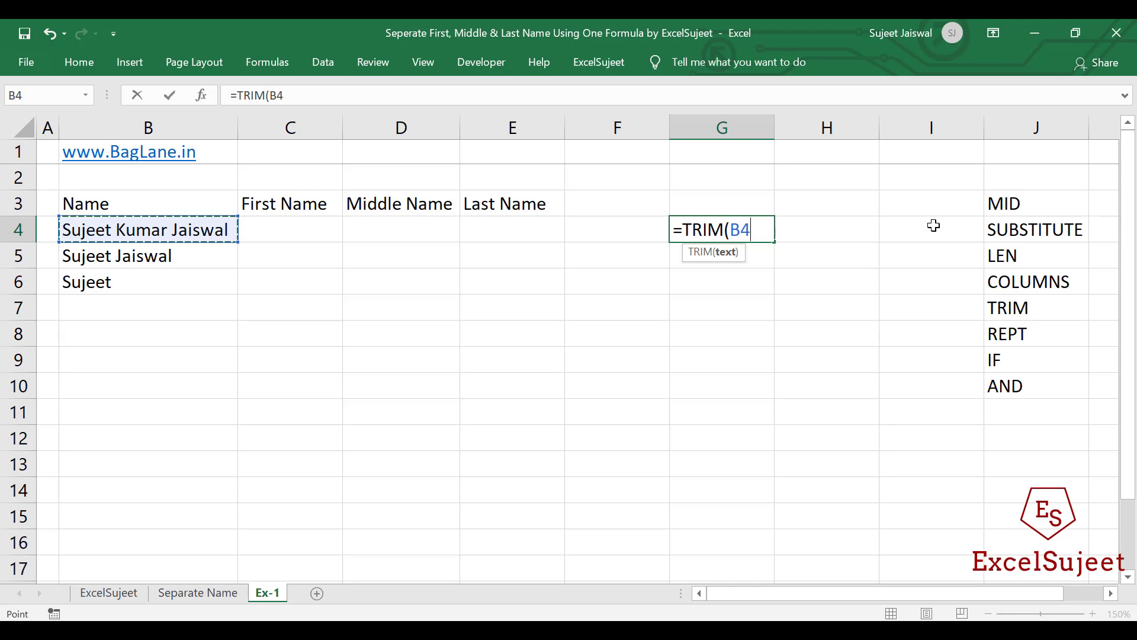
text())
key(ctrl+Return)
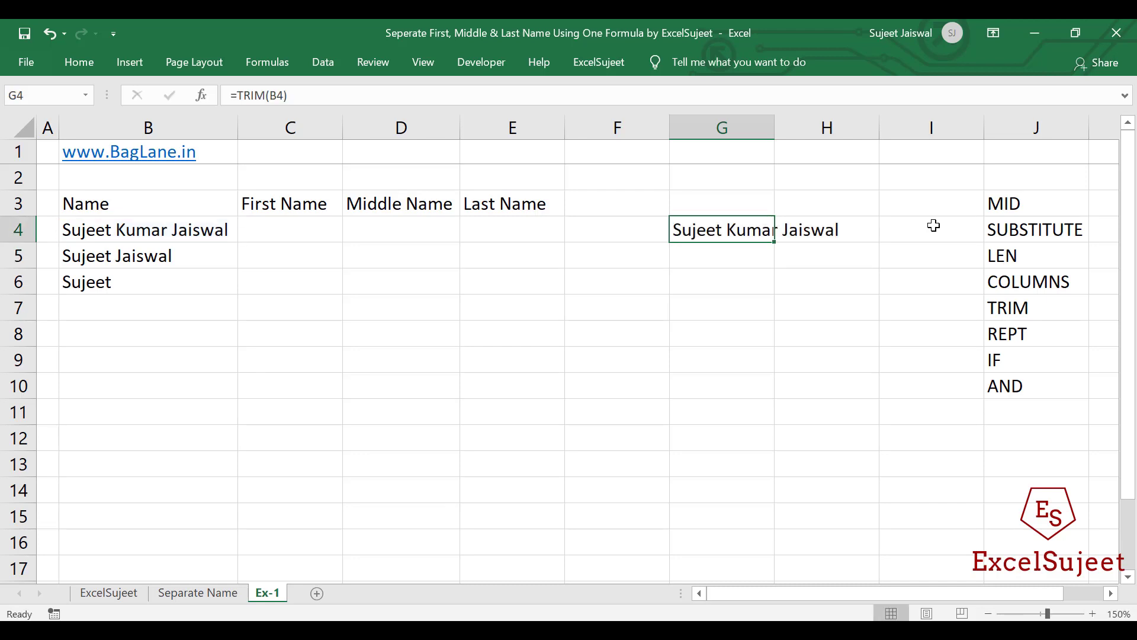
Fill the TRIM formula from G4 down to G6
key(shift+Down)
key(shift+Down)
key(ctrl+d)
Paste the trimmed names from G4:G6 as values over the original names in B4:B6
key(ctrl+c)
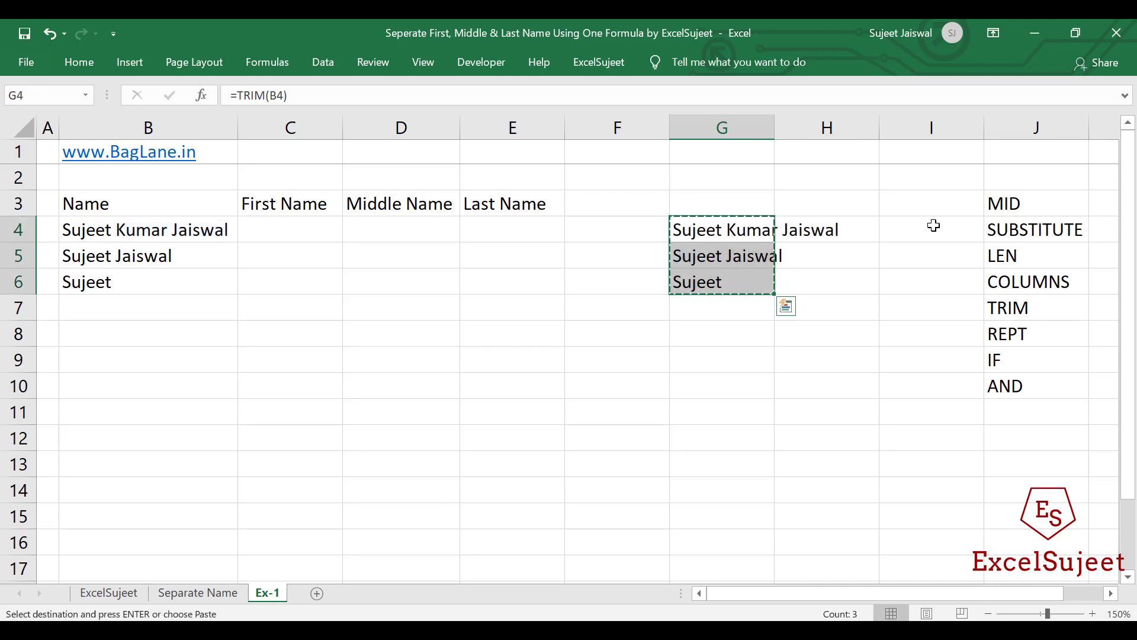
key(Up)
key(Down)
key(ctrl+Left)
key(Left)
key(Right)
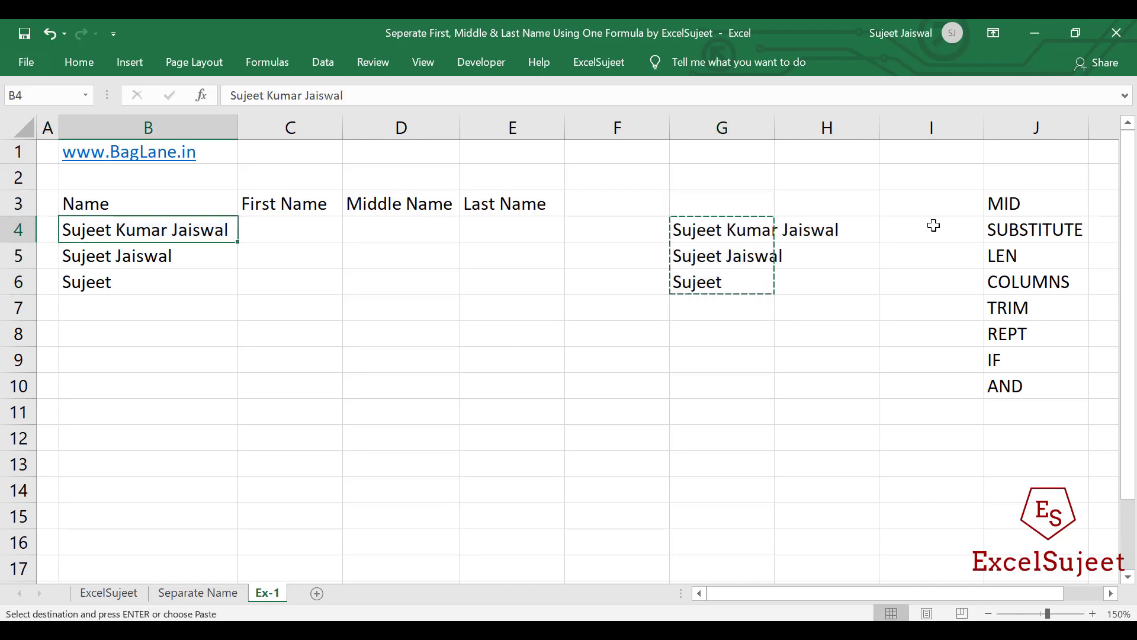
key(alt+h)
key(v)
key(v)
Delete the helper TRIM formulas from G4:G6
key(Right)
key(Right)
key(Right)
key(Right)
key(Right)
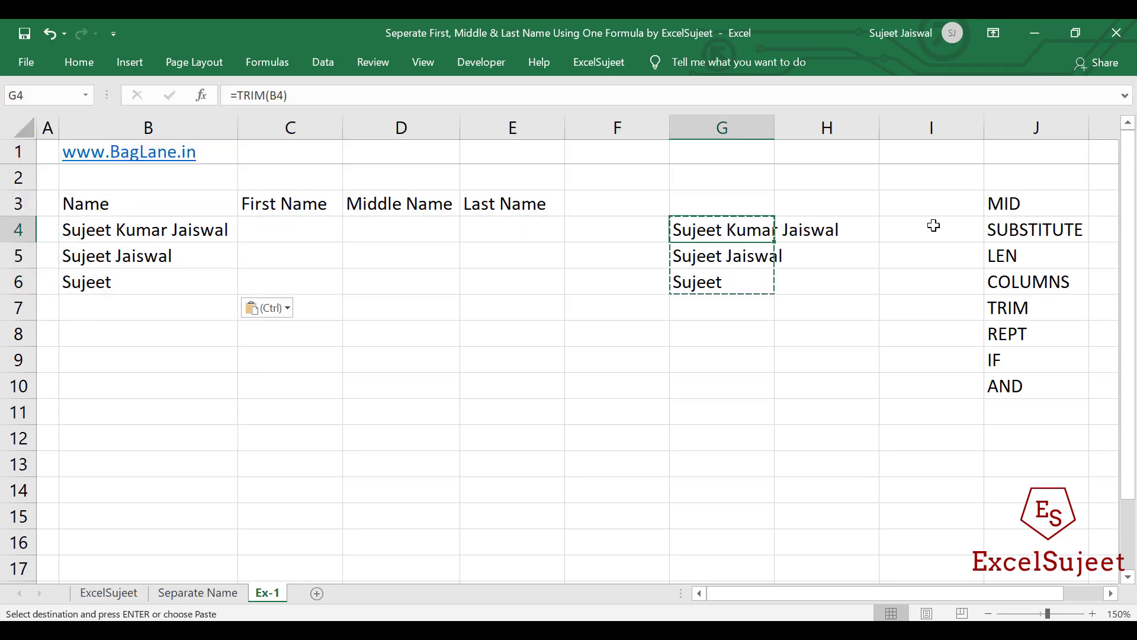
key(shift+Down)
key(shift+Down)
key(Delete)
Enter the formula =LEN(B4) in G4 to count the characters of the first full name
key(shift+Up)
key(shift+Up)
text(=le)
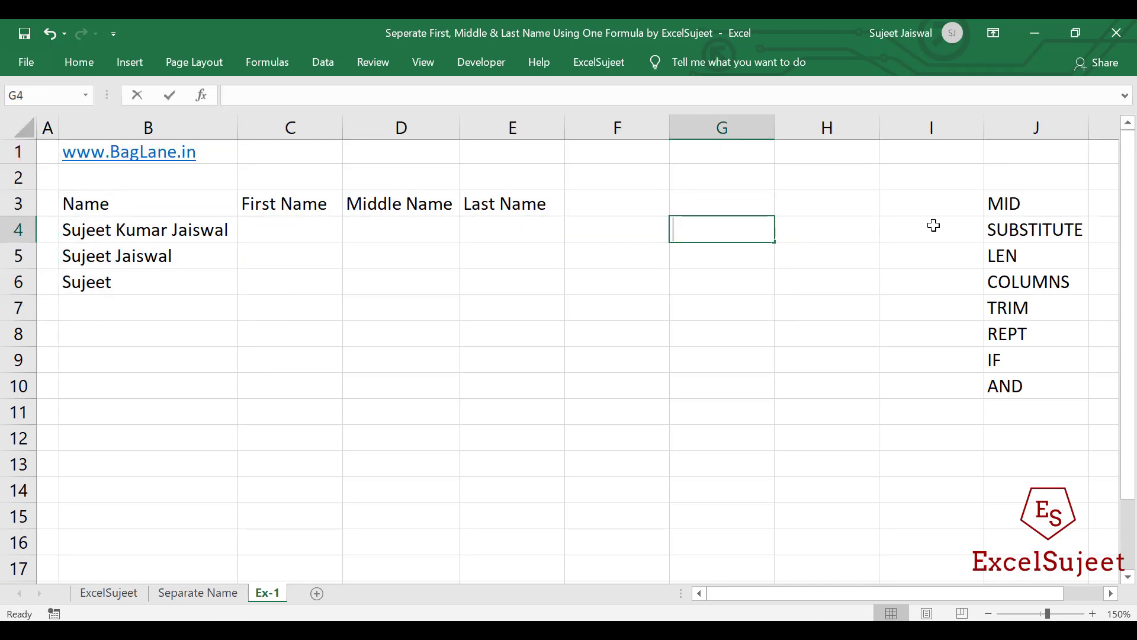
key(Tab)
key(Left)
key(Left)
key(Left)
key(Left)
key(Left)
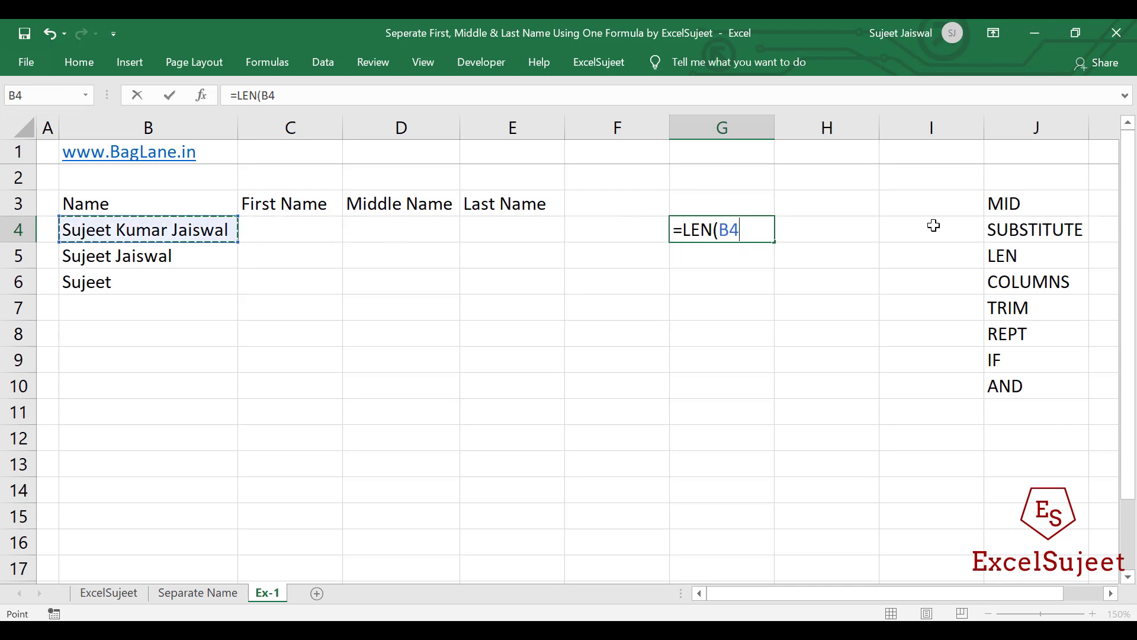
key(ctrl+Return)
Fill the LEN formula from G4 down to G6
key(shift+Down)
key(shift+Down)
key(ctrl+d)
key(shift+Up)
key(shift+Up)
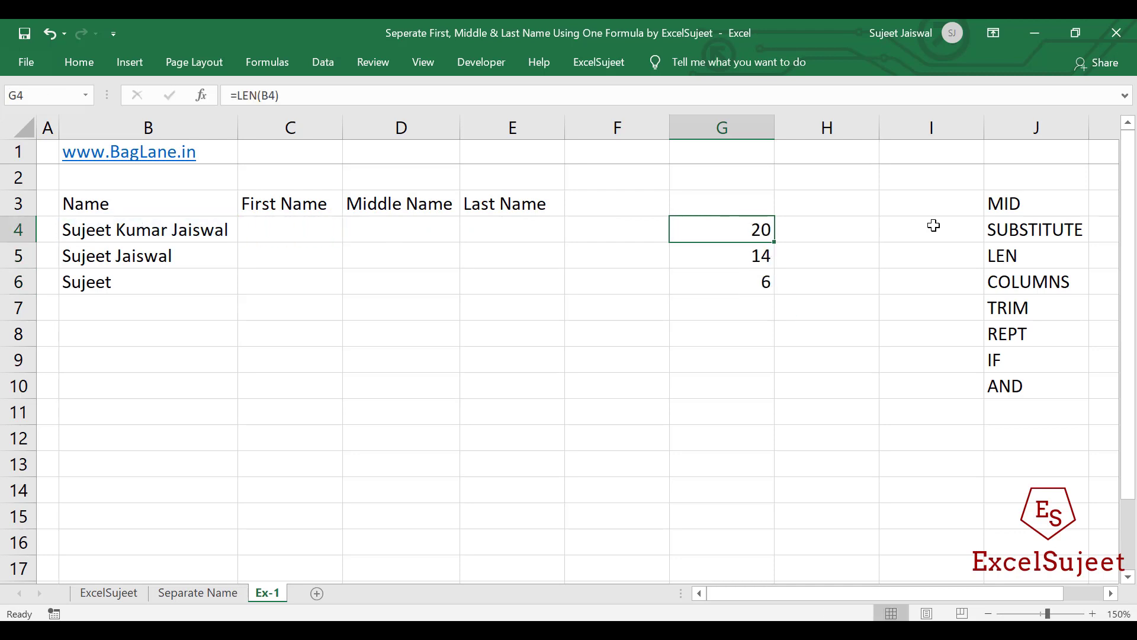
key(Down)
key(Up)
Start a SUBSTITUTE formula in C4 with $B4 as the text and a space " " as the old text
key(Left)
key(Left)
key(Left)
key(Left)
text(=MI)
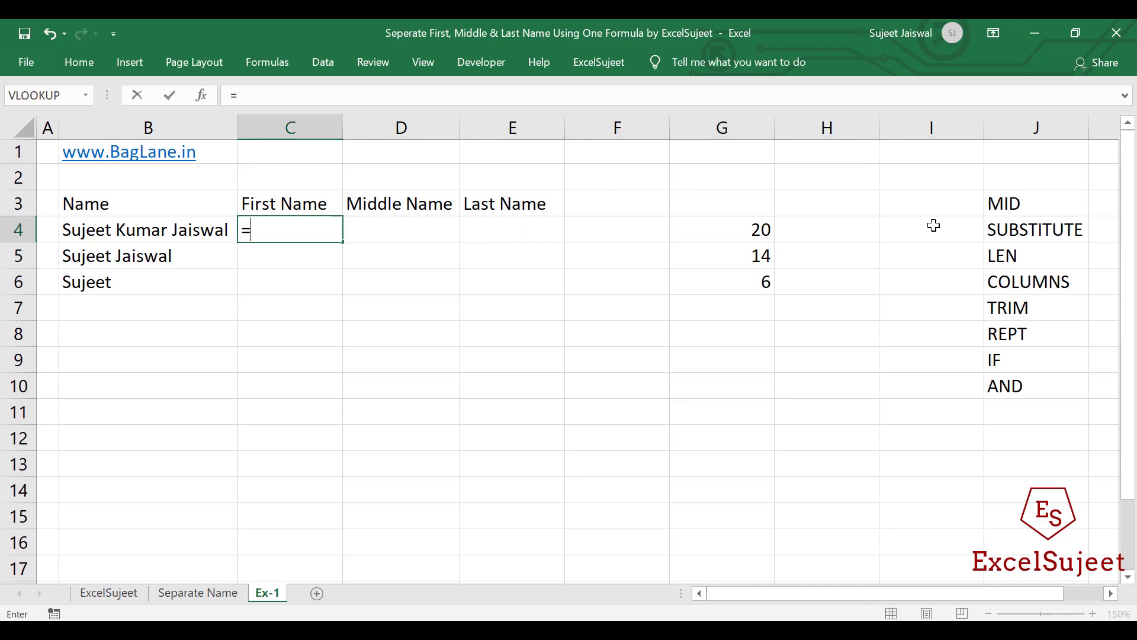
key(BackSpace)
key(BackSpace)
text(subs)
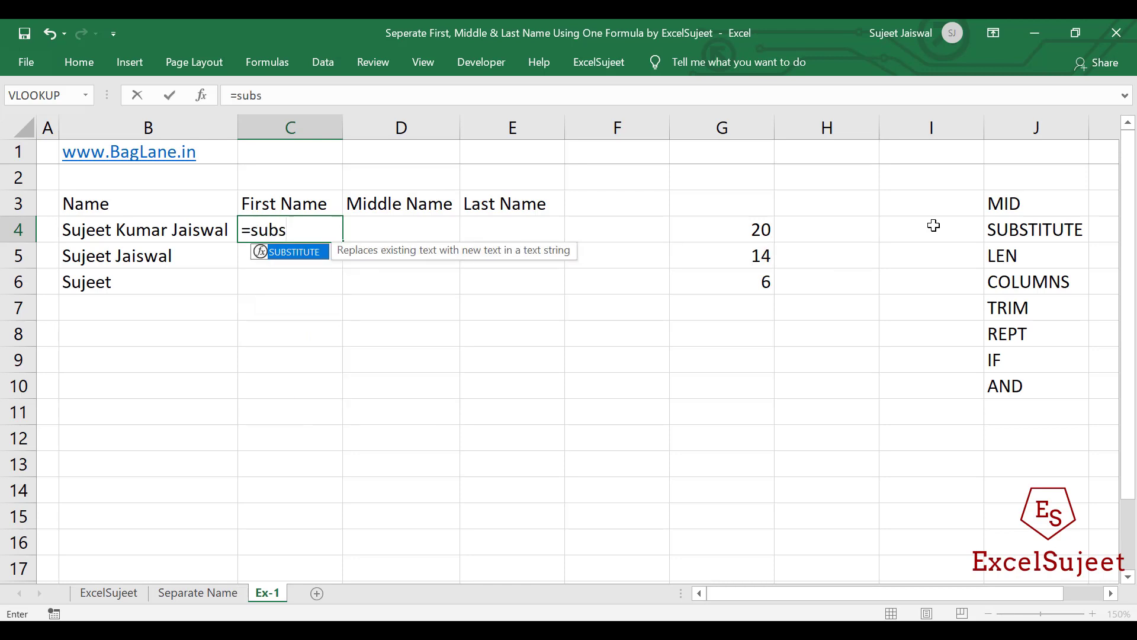
key(Tab)
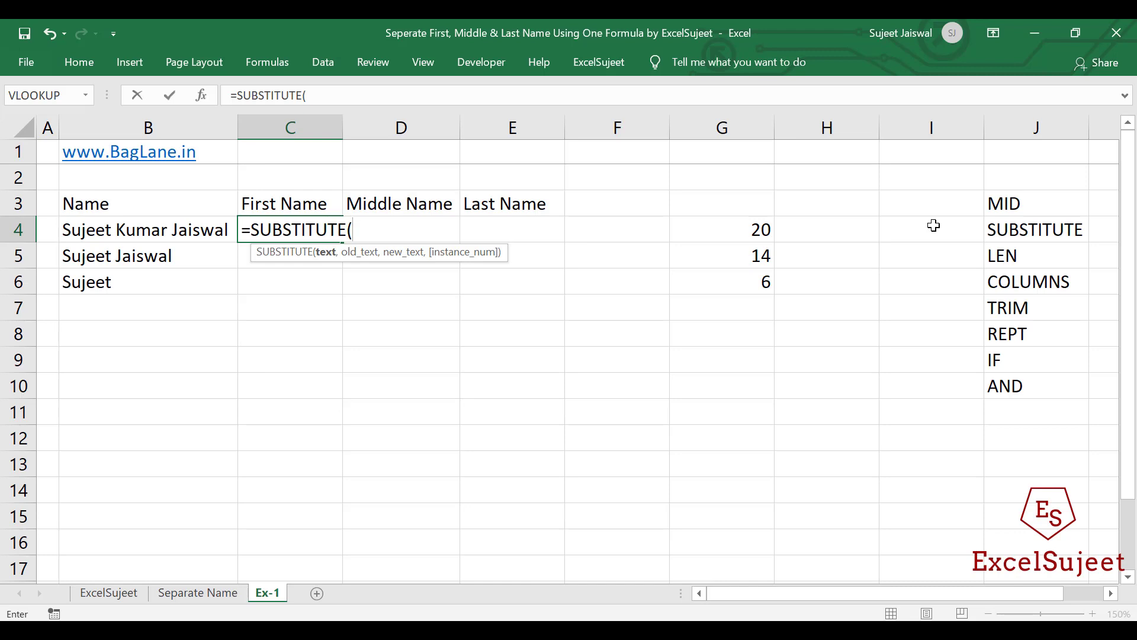
key(Left)
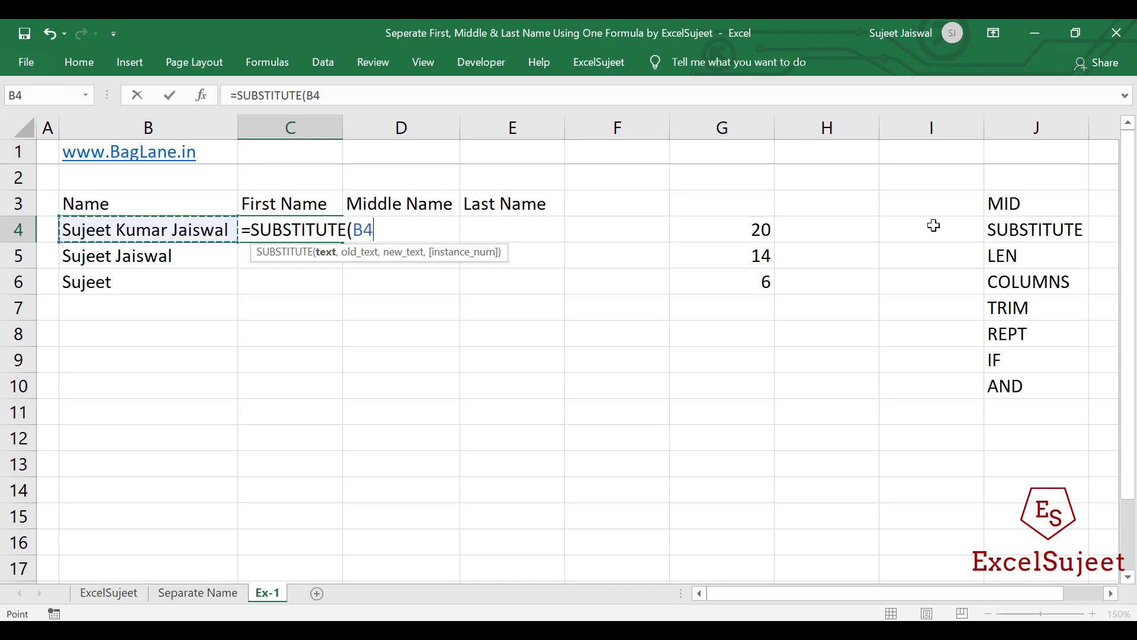
key(F4)
key(F4)
key(F4)
text(,)
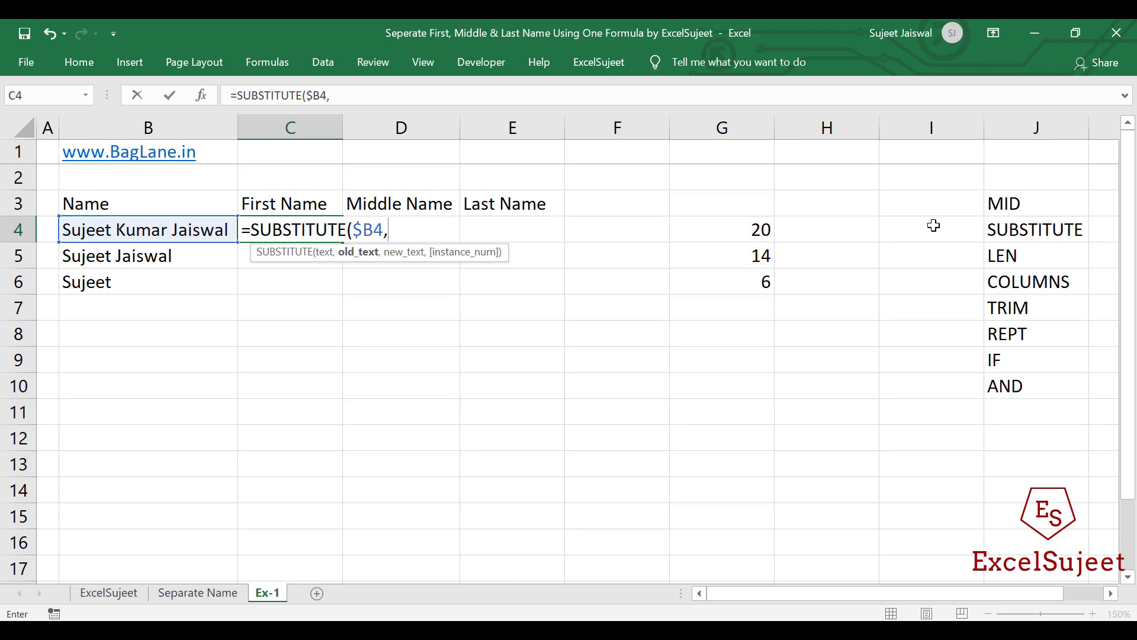
text(" ",)
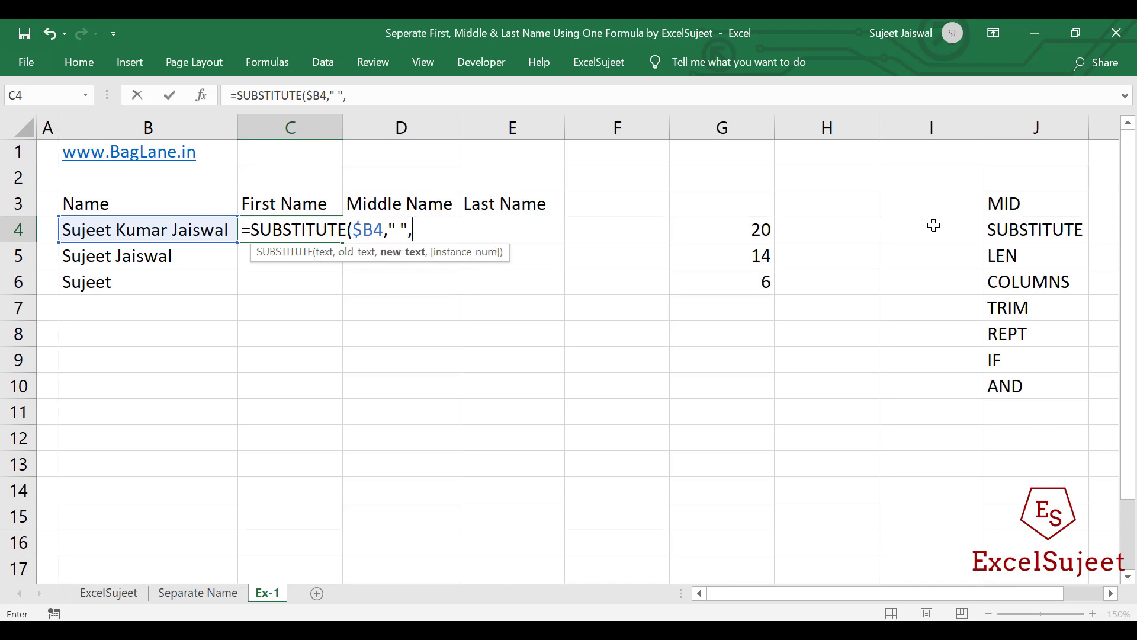
Add a REPT function as the new text of SUBSTITUTE, with a space " " as the text to repeat
text(rep)
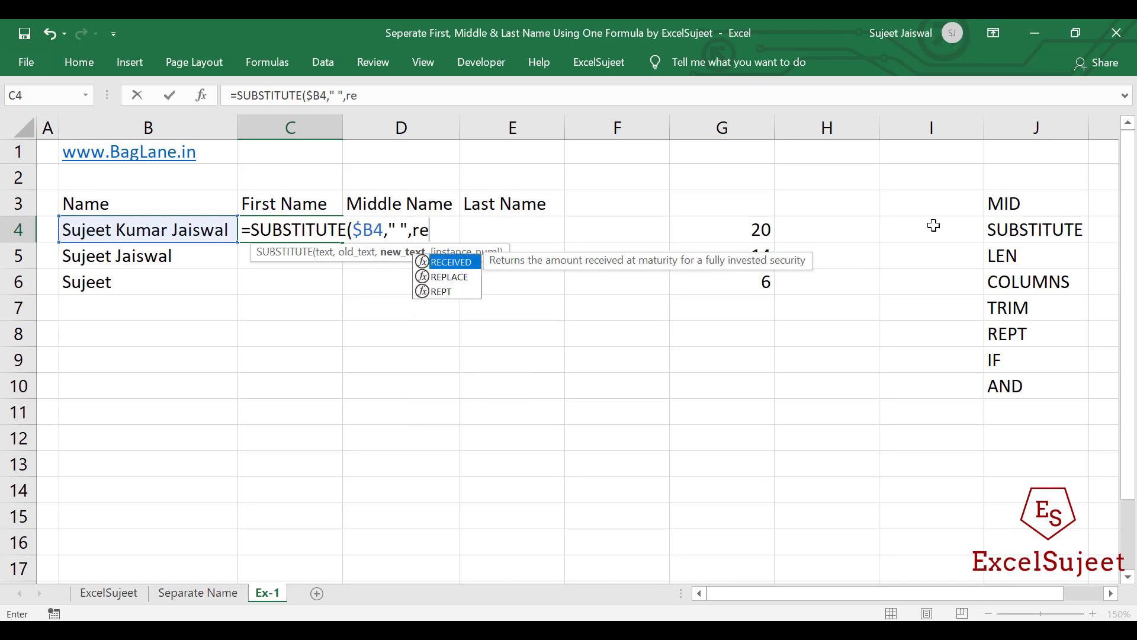
key(Tab)
key(BackSpace)
key(BackSpace)
key(BackSpace)
key(BackSpace)
key(BackSpace)
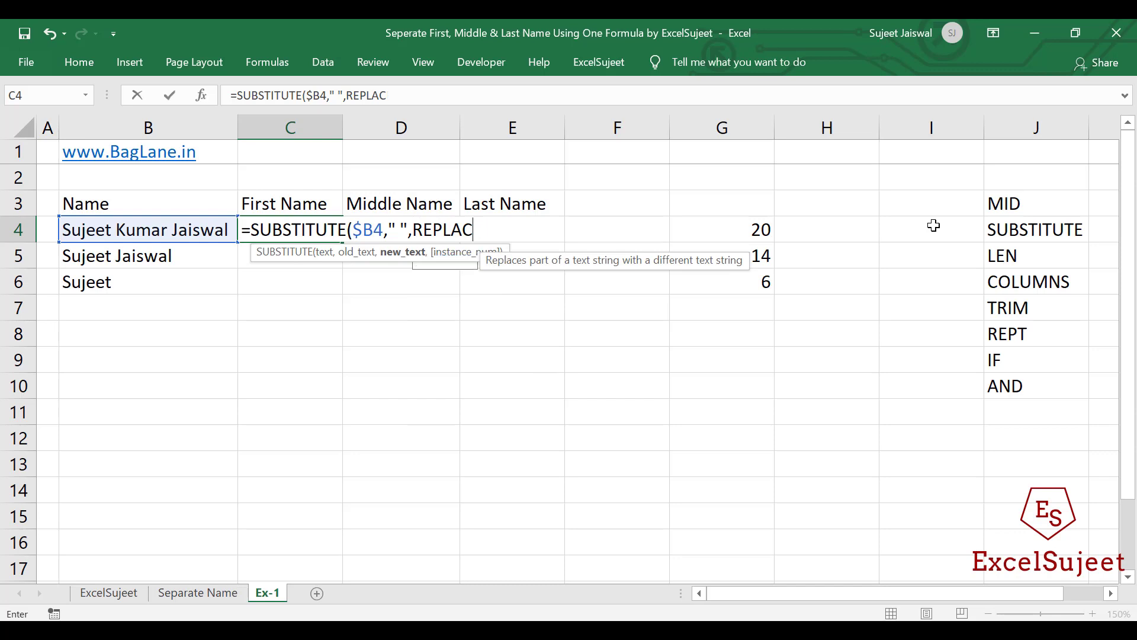
text(t(" ")
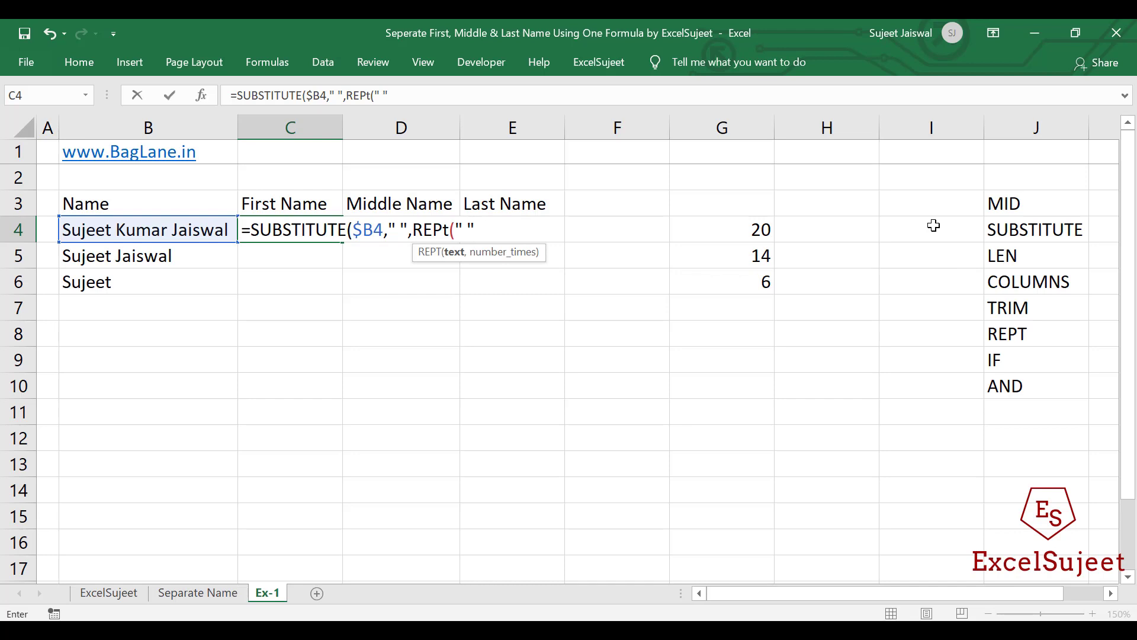
Set REPT's repeat count to LEN($B4) and complete the formula =SUBSTITUTE($B4," ",REPT(" ",LEN($B4))) in C4
text(,)
text(len)
key(Tab)
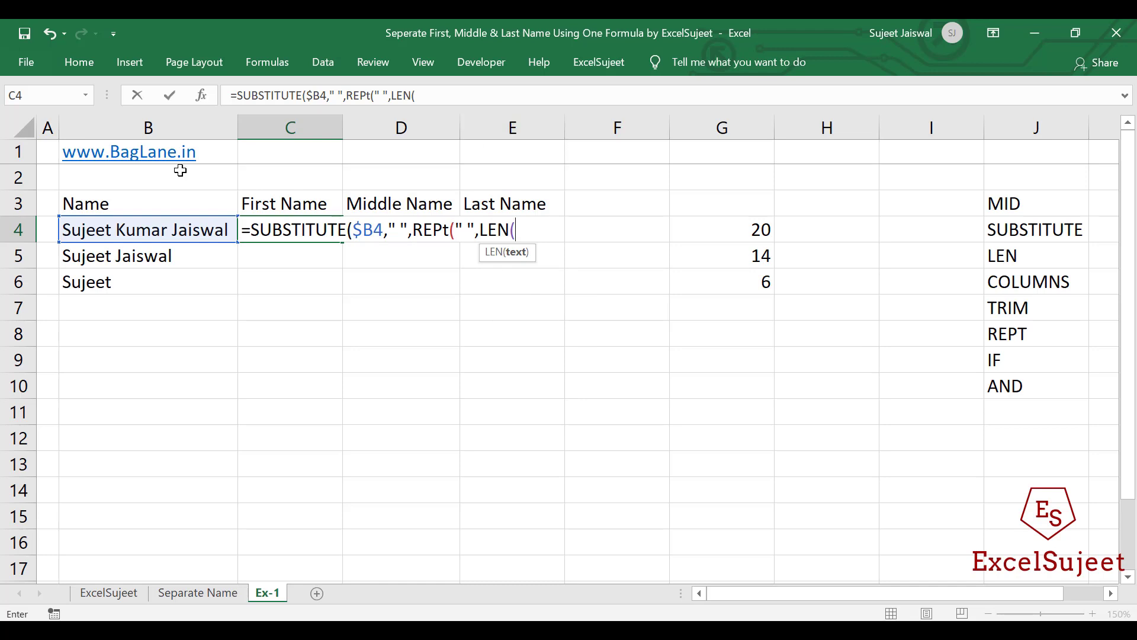
click(164, 225)
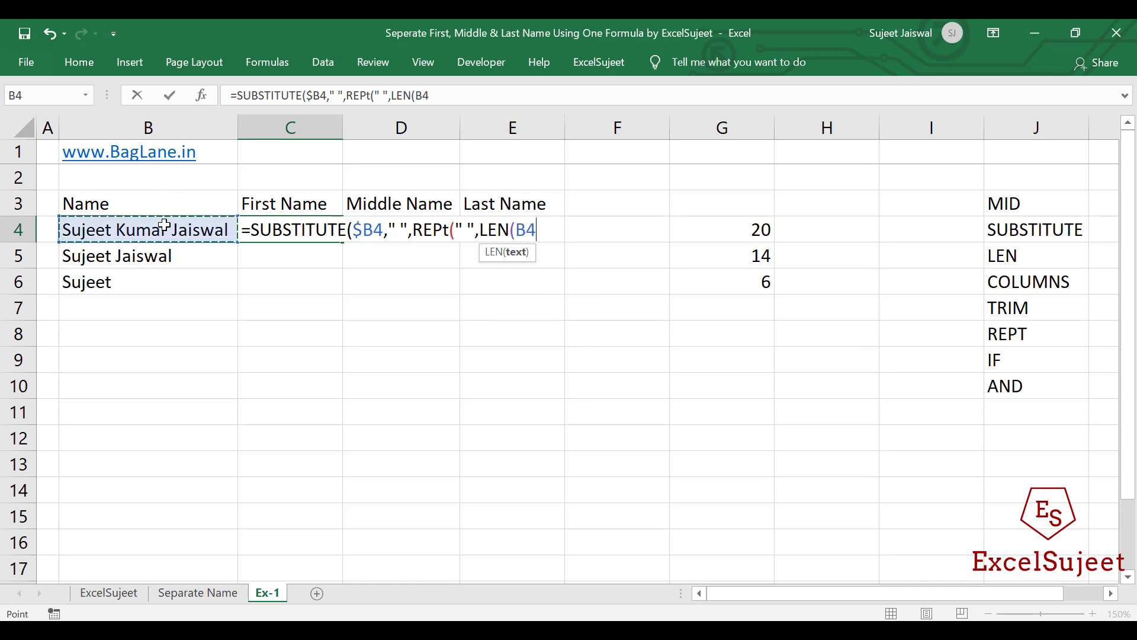
key(F4)
key(F4)
key(F4)
text())
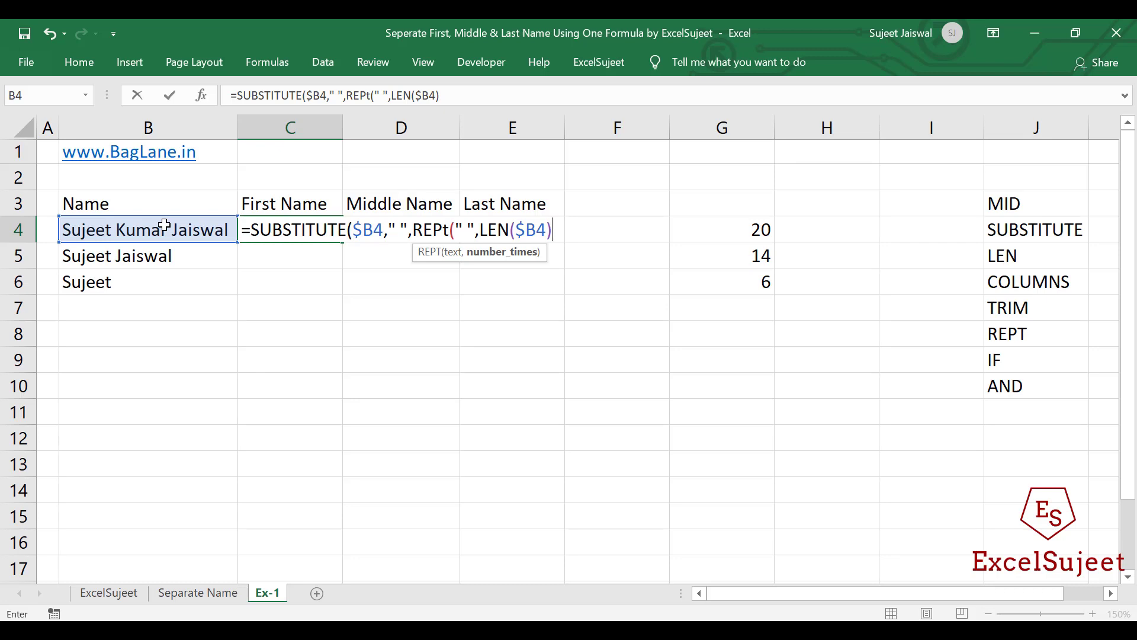
text())
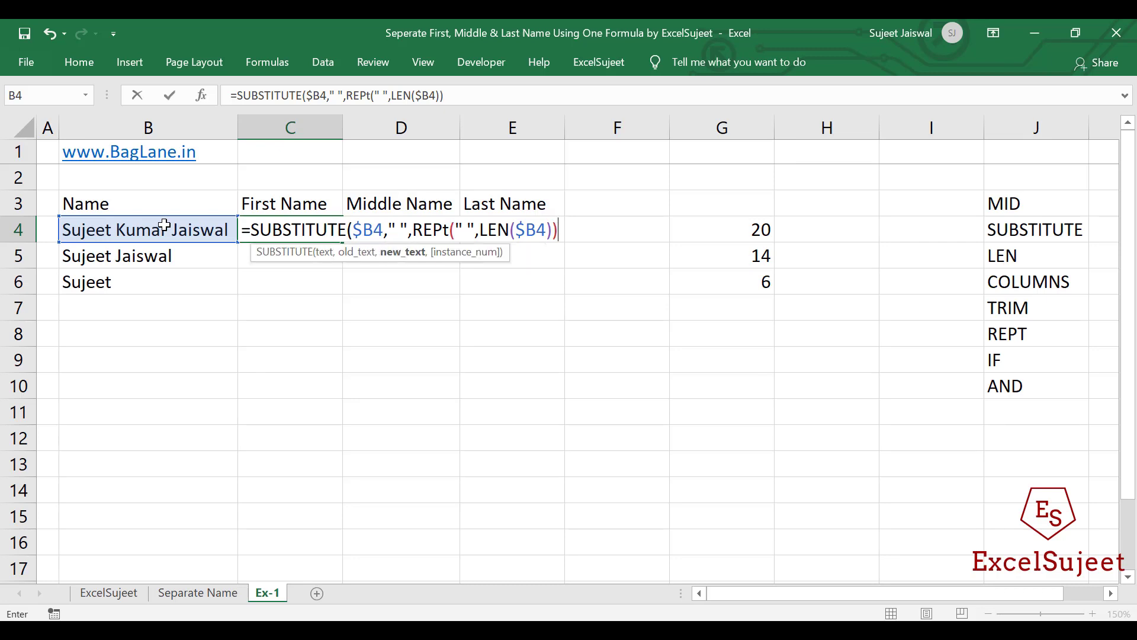
text())
key(Return)
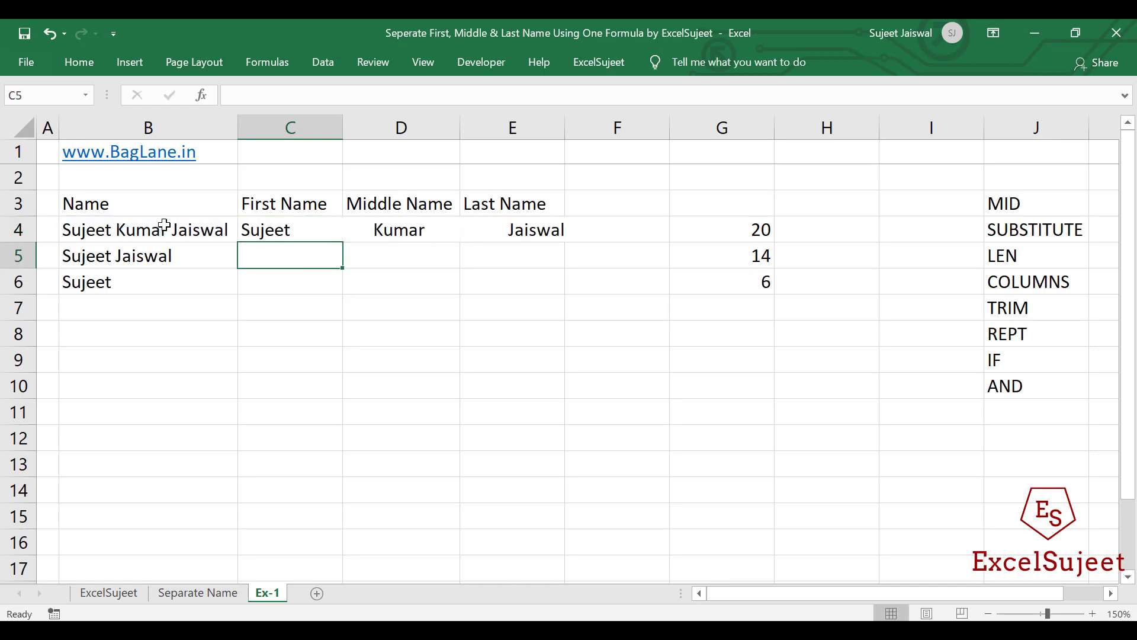
Prefix the SUBSTITUTE text in C4 with a space so that it reads " "&$B4
key(Up)
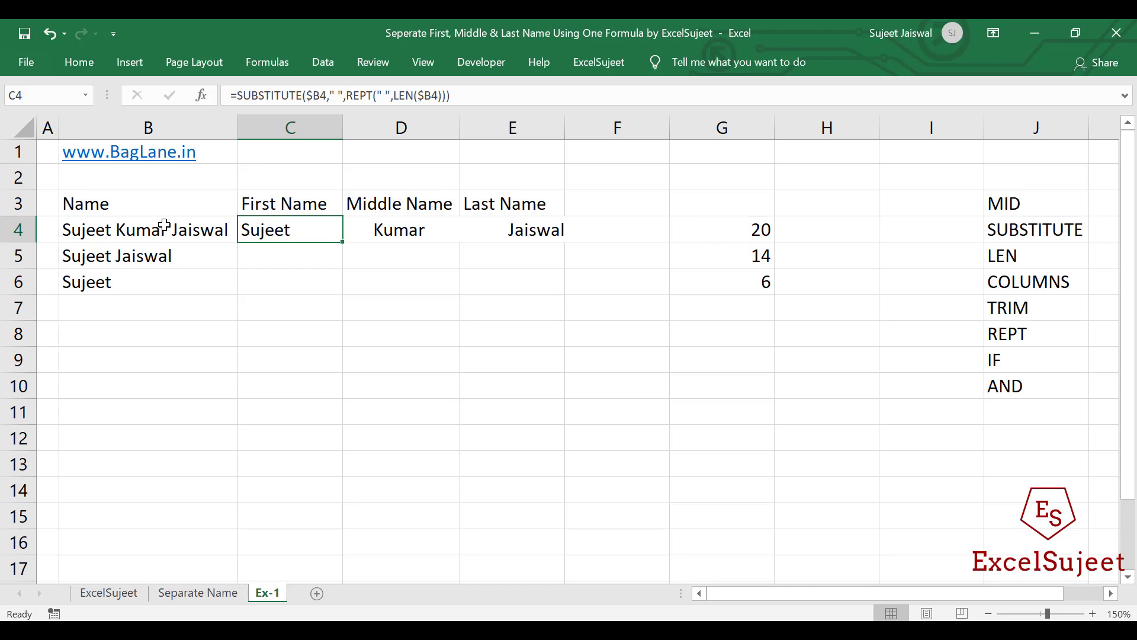
key(F2)
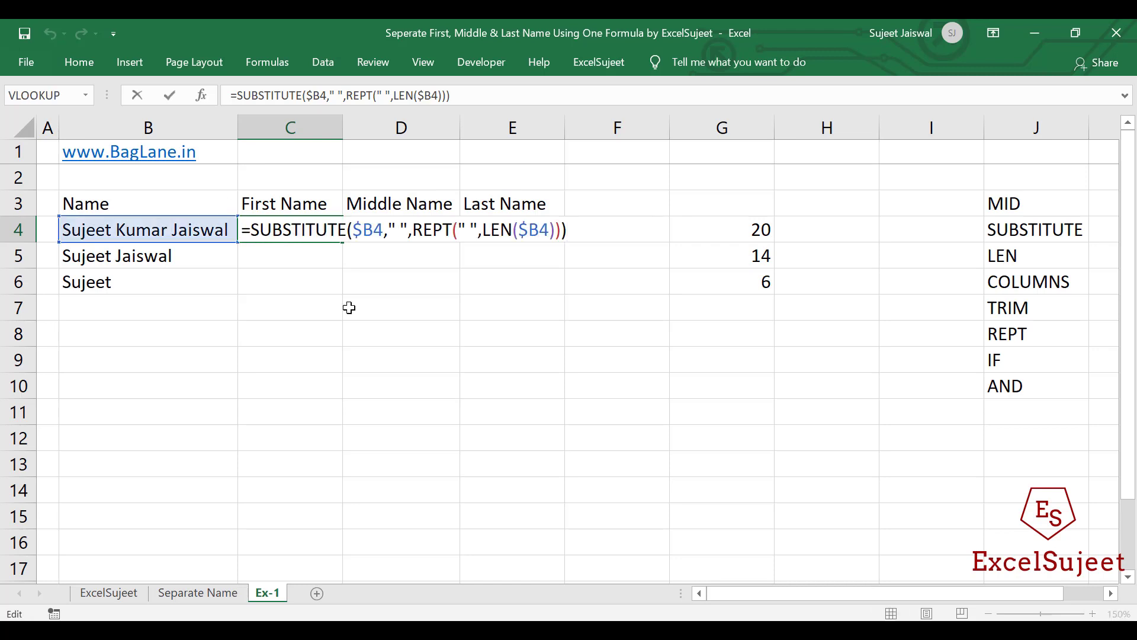
click(357, 231)
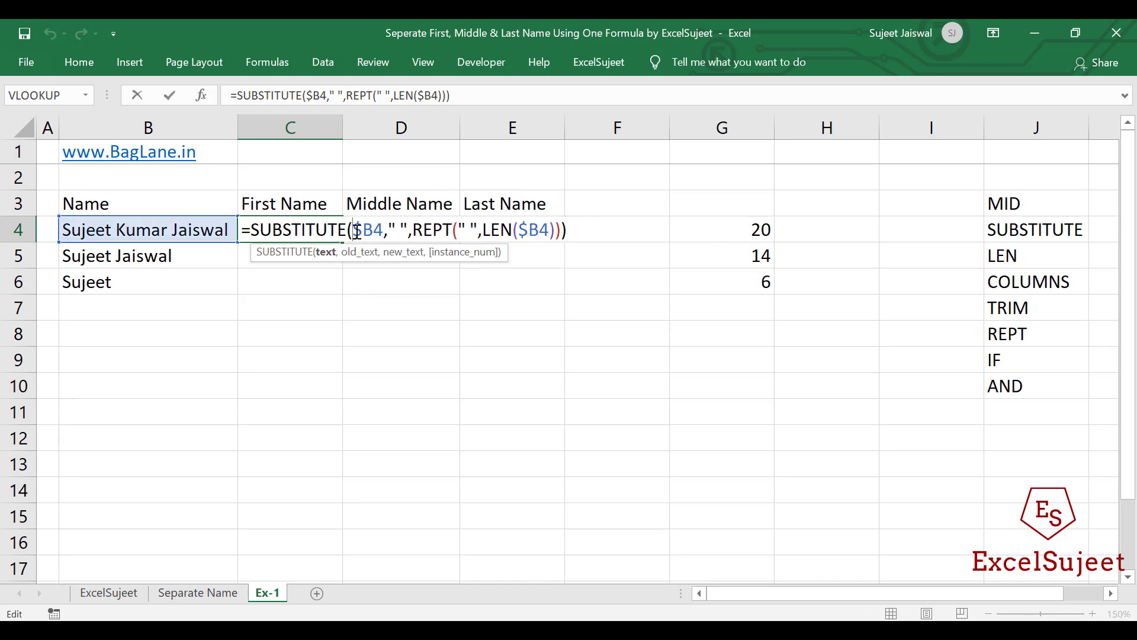
text(" ")
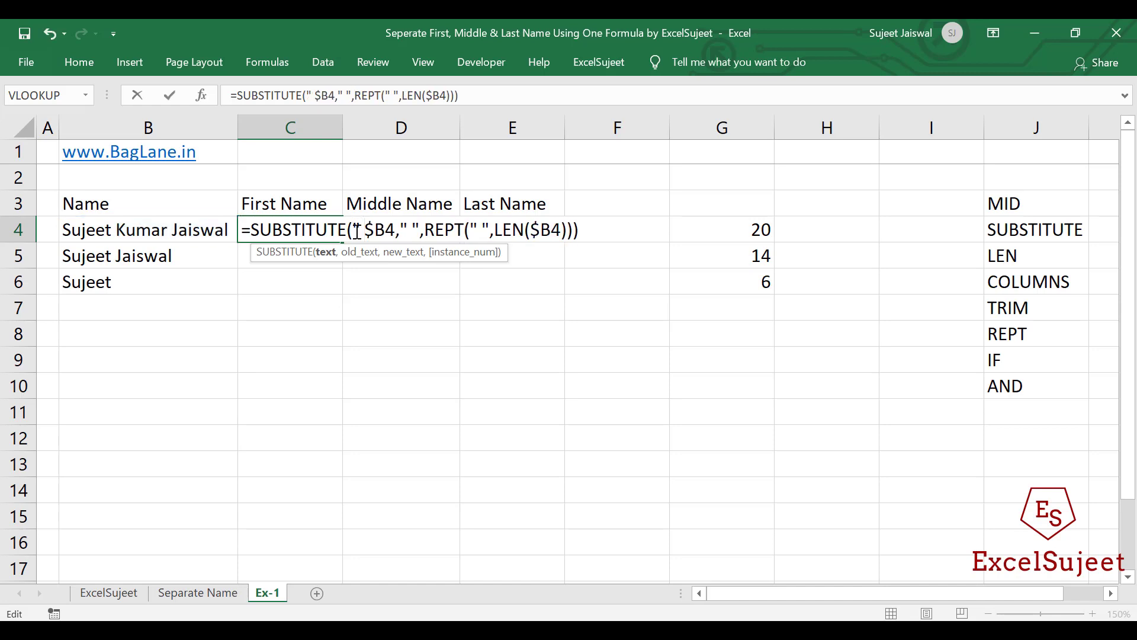
text(&)
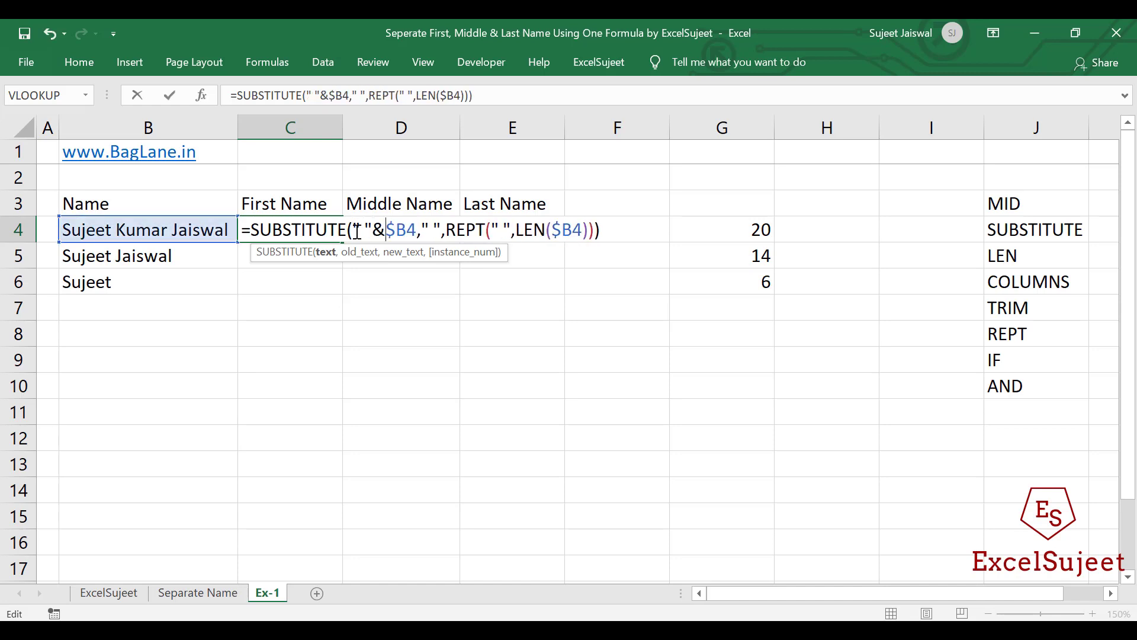
key(Return)
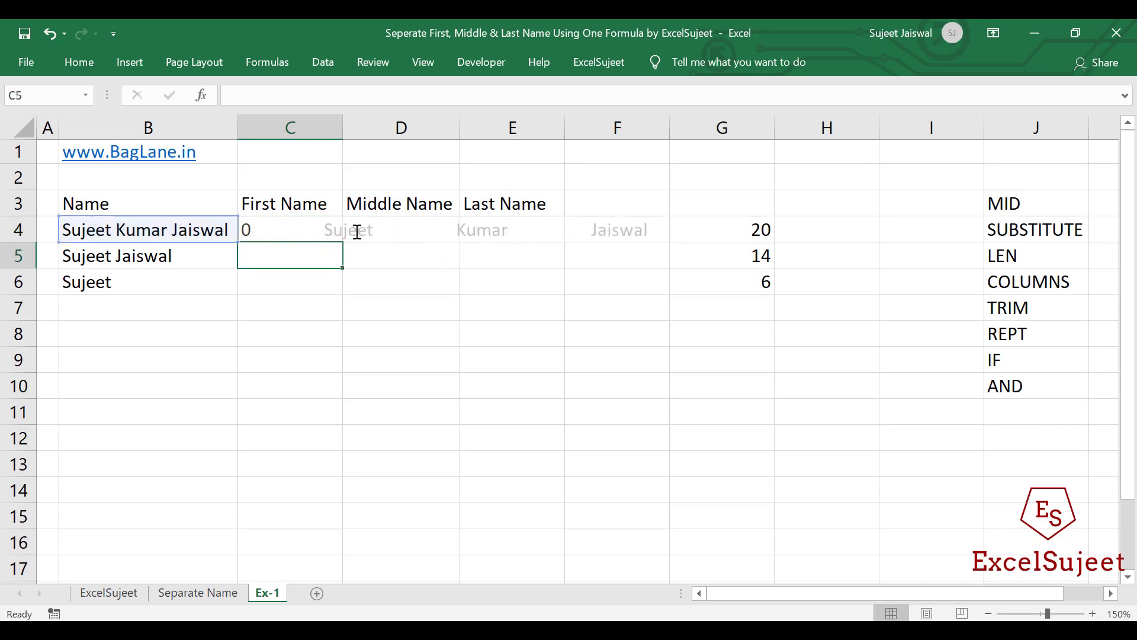
Fill the SUBSTITUTE formula from C4 down to C6
key(Up)
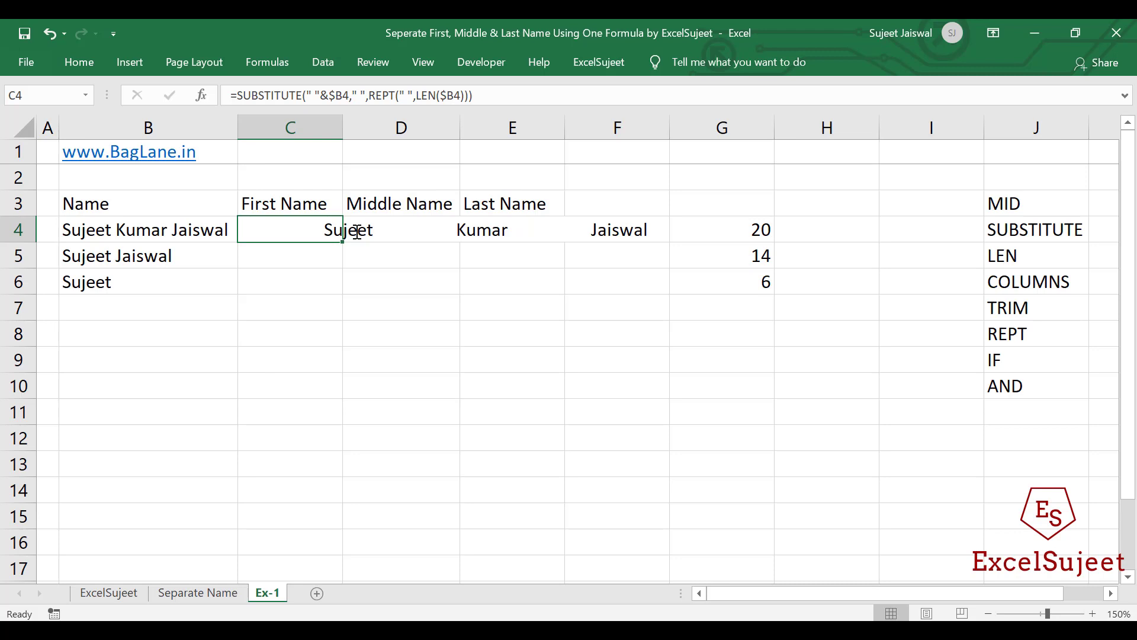
key(shift+Down)
key(shift+Down)
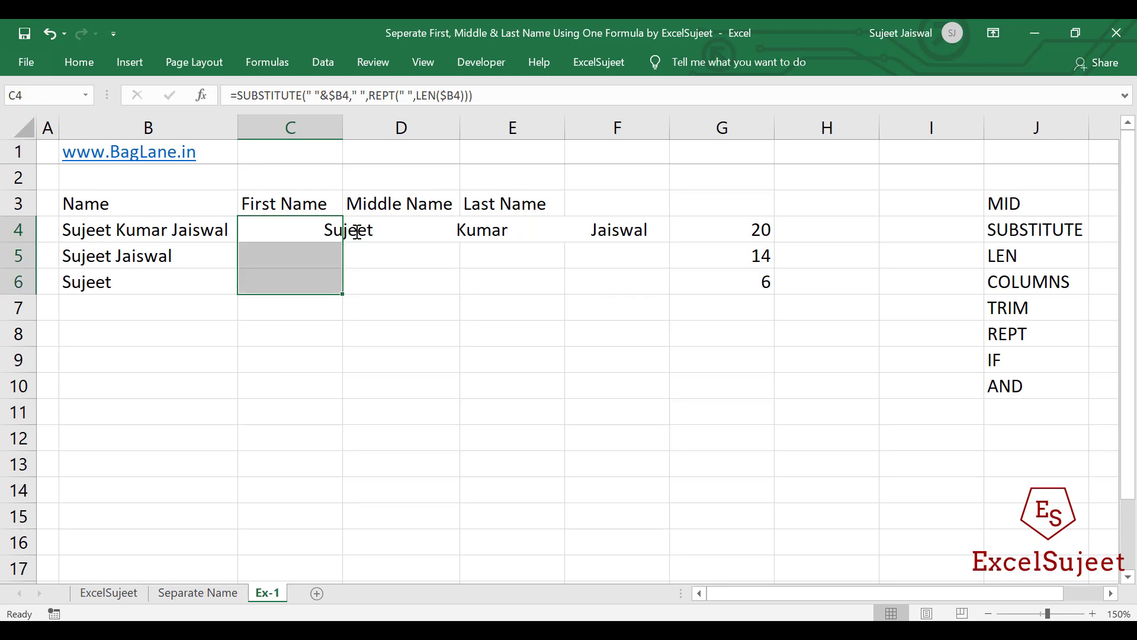
key(ctrl+d)
key(Down)
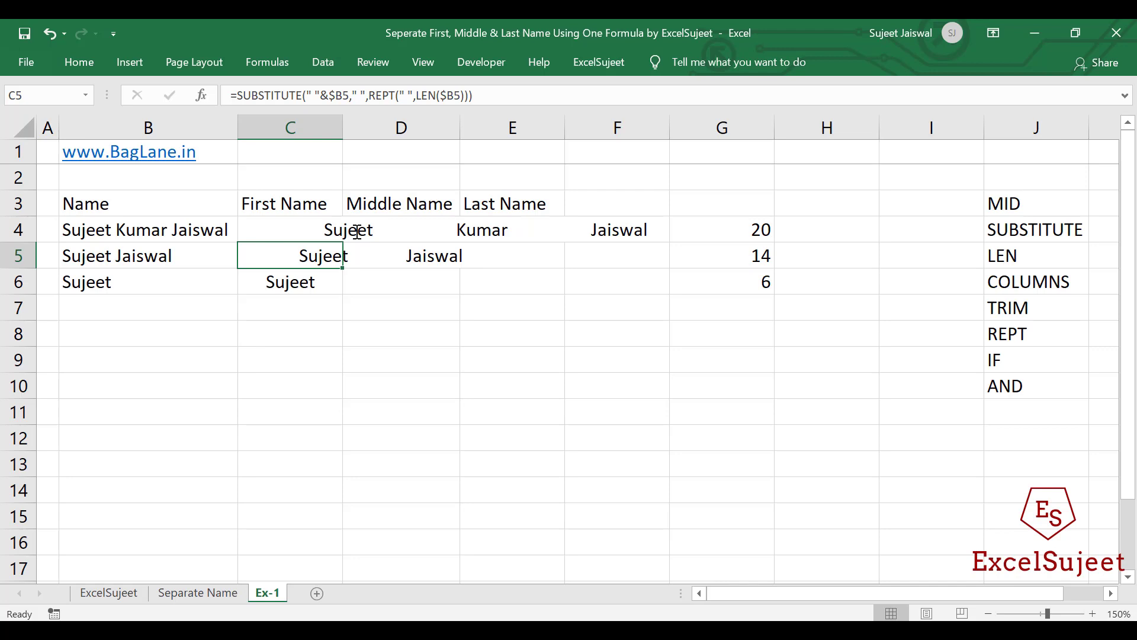
key(Down)
Copy the formula results in C4:C6 and paste them as values into C8:C10
key(Up)
key(Up)
key(shift+Down)
key(shift+Down)
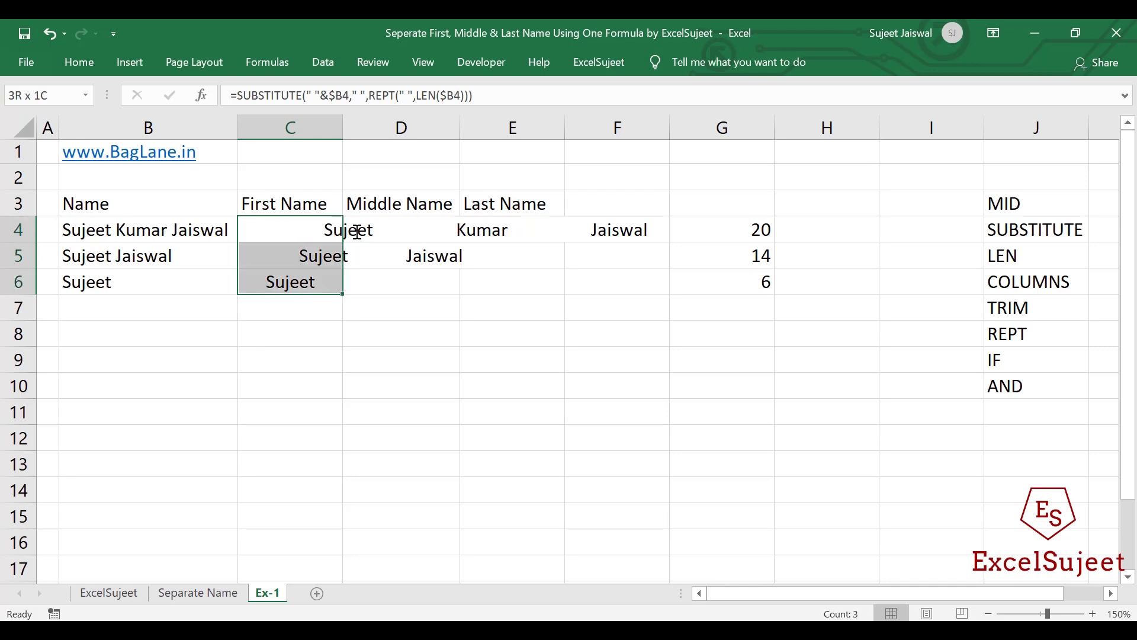
key(ctrl+v)
key(ctrl+c)
key(Down)
key(Down)
key(Down)
key(Down)
key(Down)
key(Up)
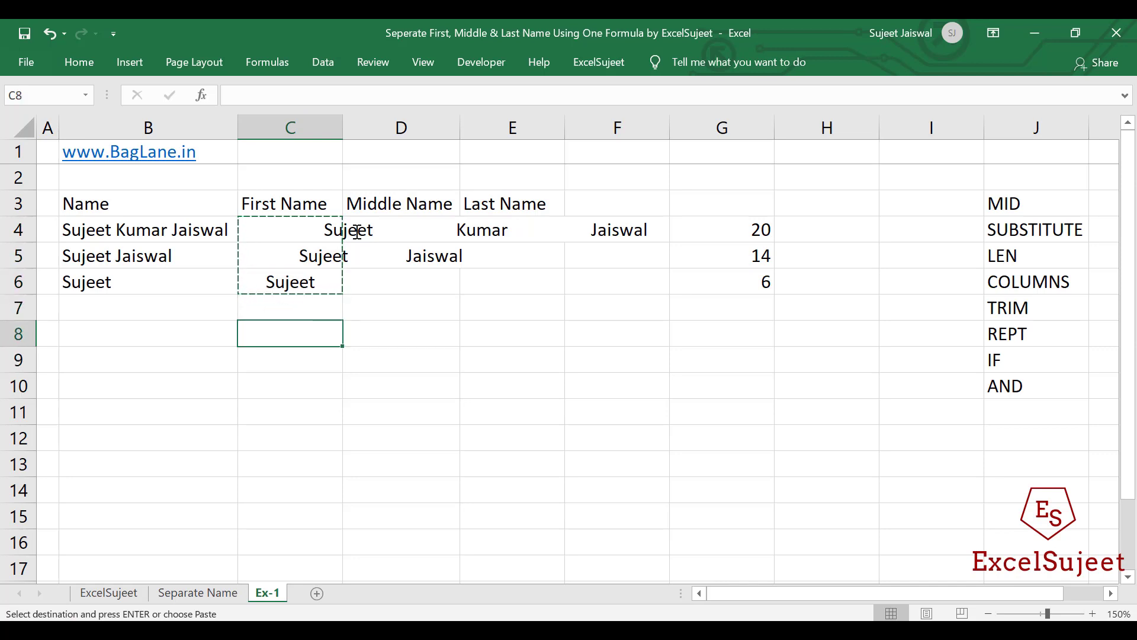
key(alt+h)
key(v)
key(v)
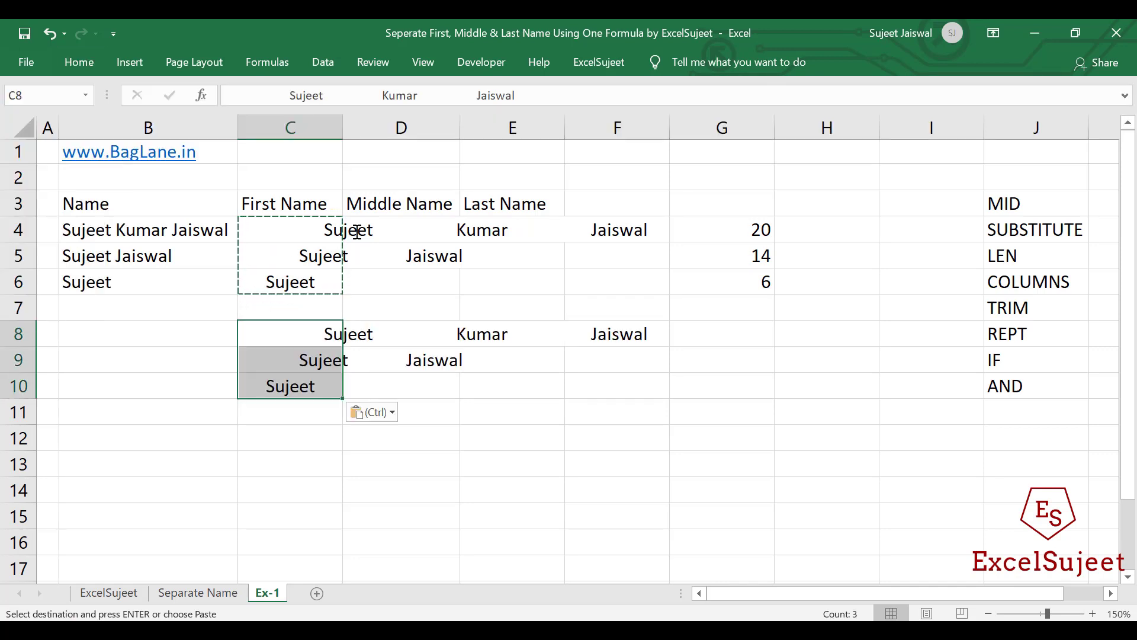
key(Escape)
Wrap the SUBSTITUTE formula in C4 in a MID function, using it as MID's text argument
key(Up)
key(Up)
key(Up)
key(Up)
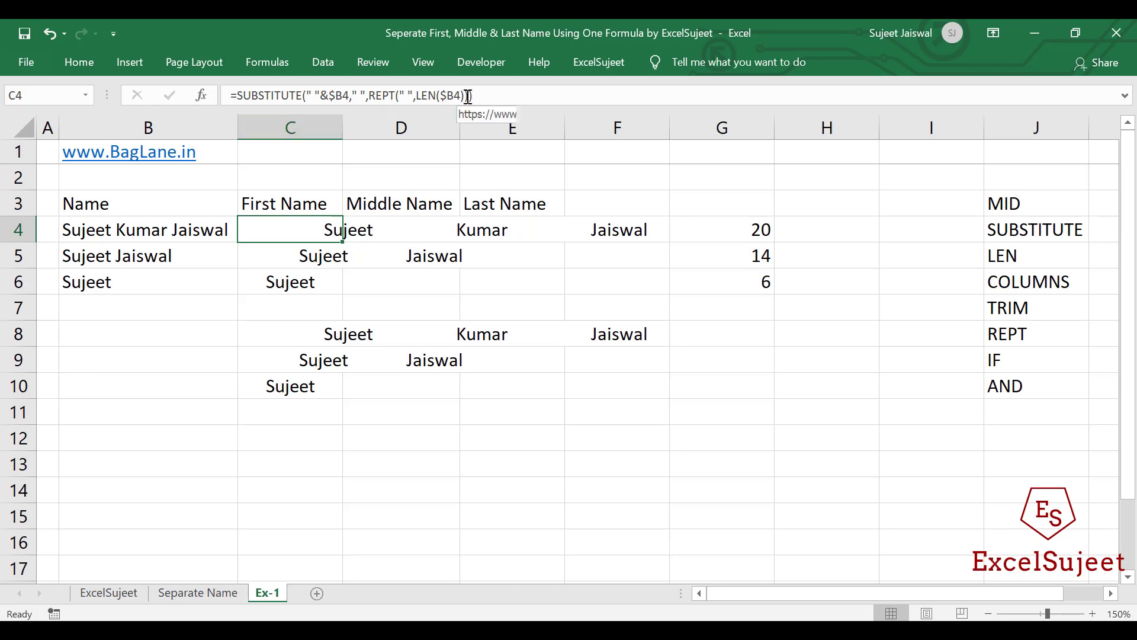
key(F2)
click(252, 230)
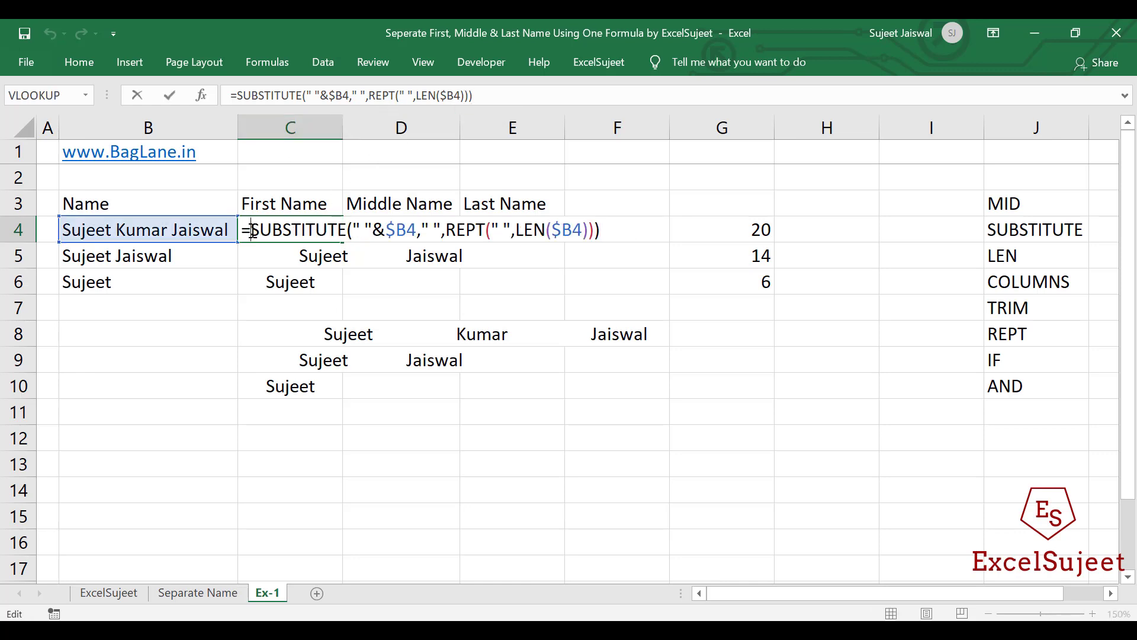
text(mi)
key(Tab)
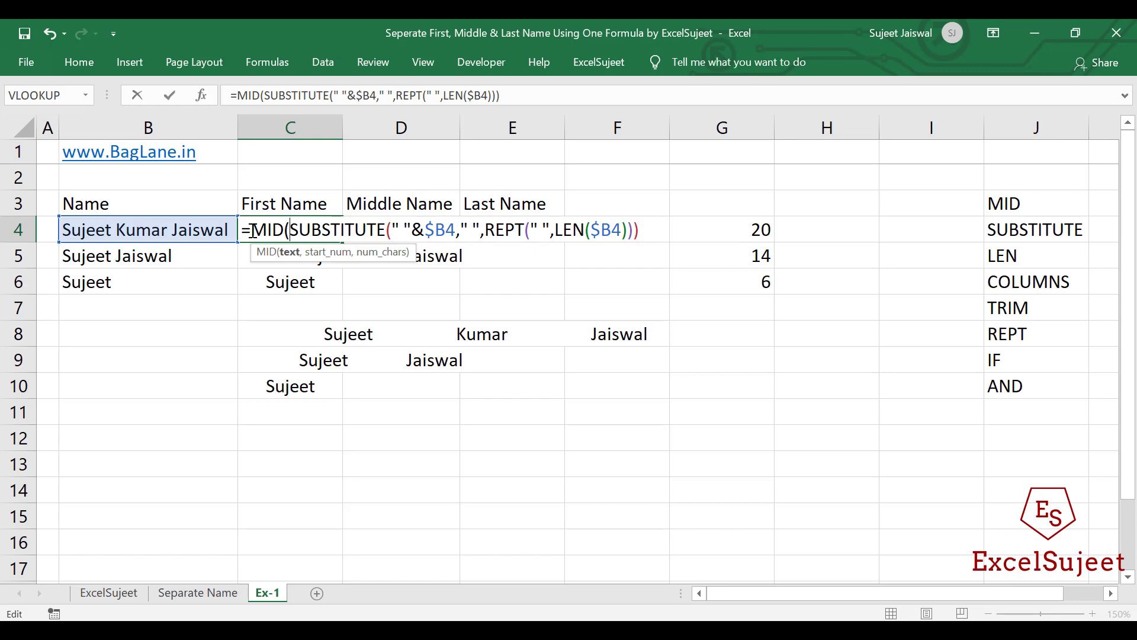
click(640, 231)
text(,)
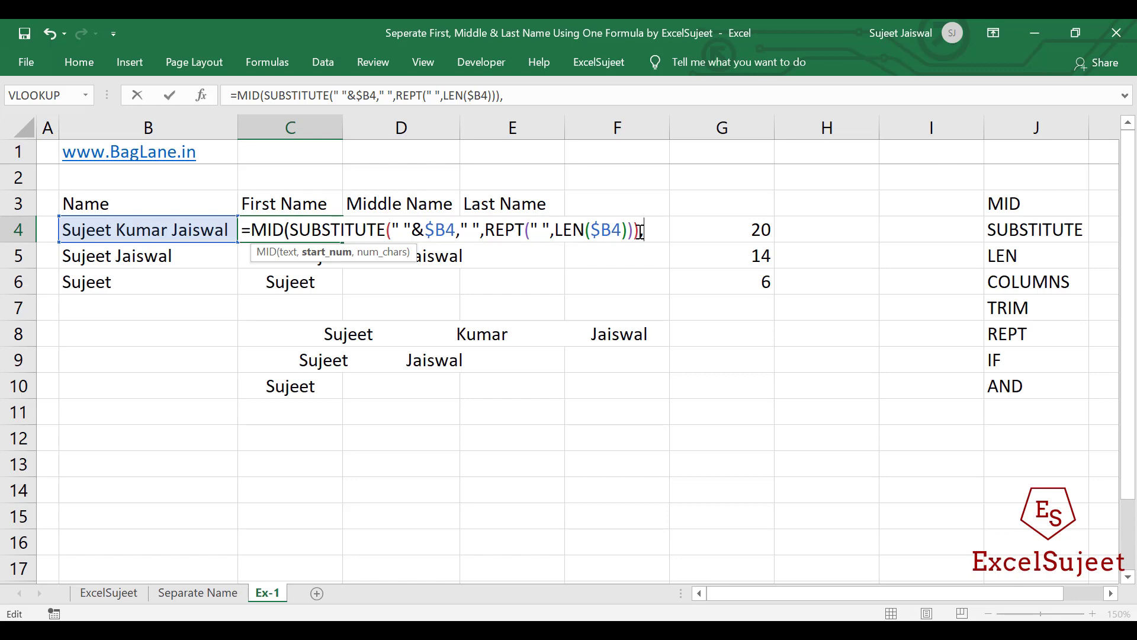
Set the start number of the MID function in C4 to LEN($B4)
text(len)
key(Tab)
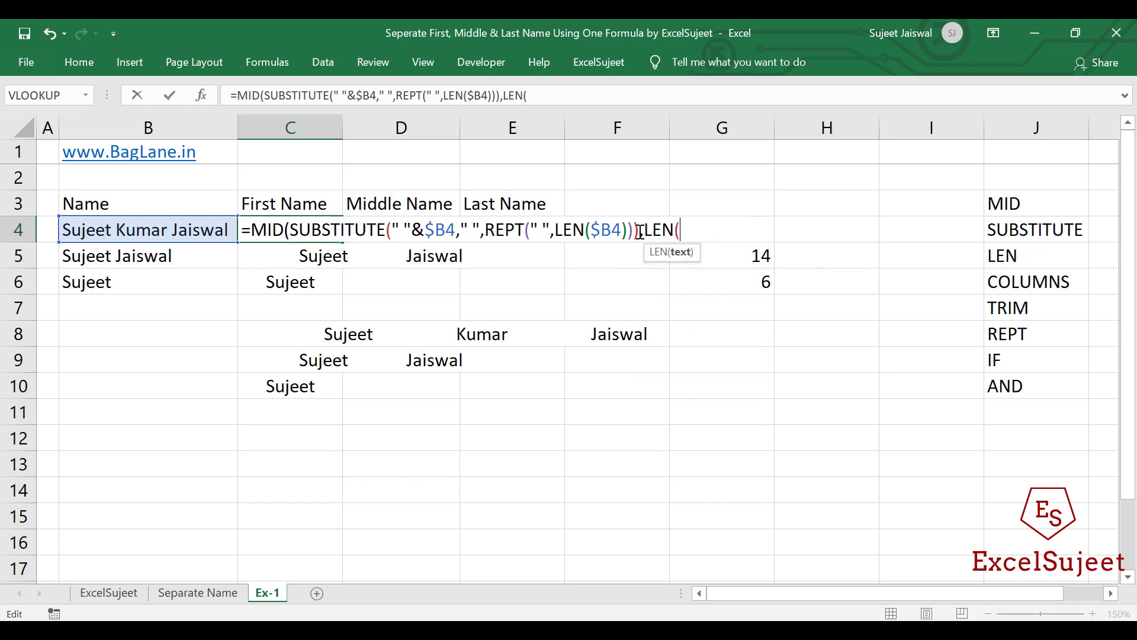
click(169, 234)
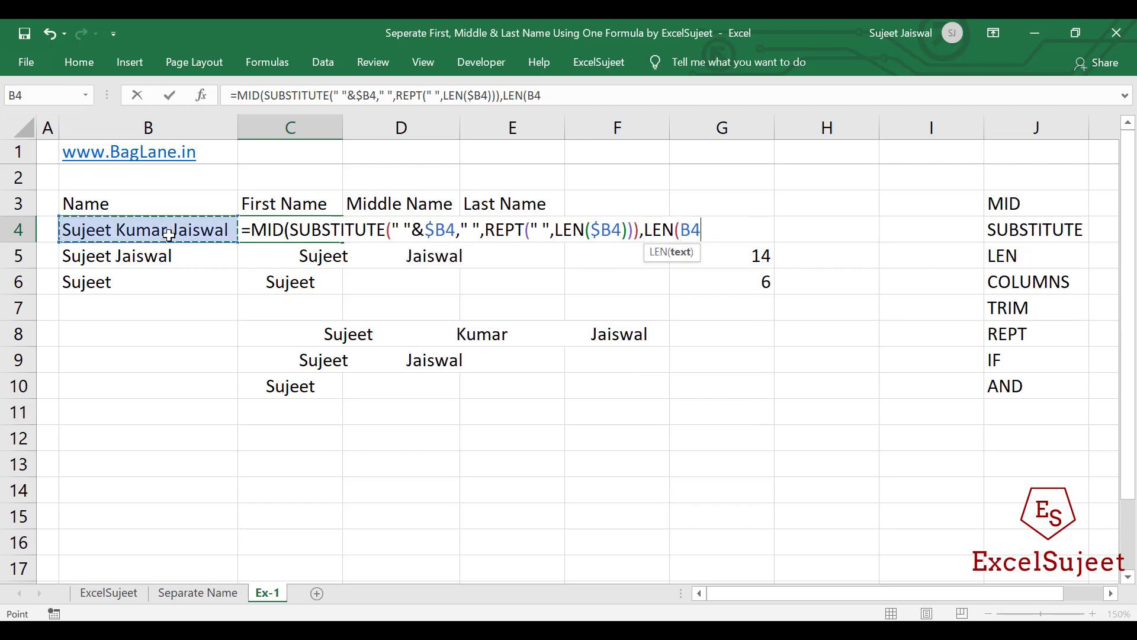
key(F4)
key(F4)
key(F4)
text())
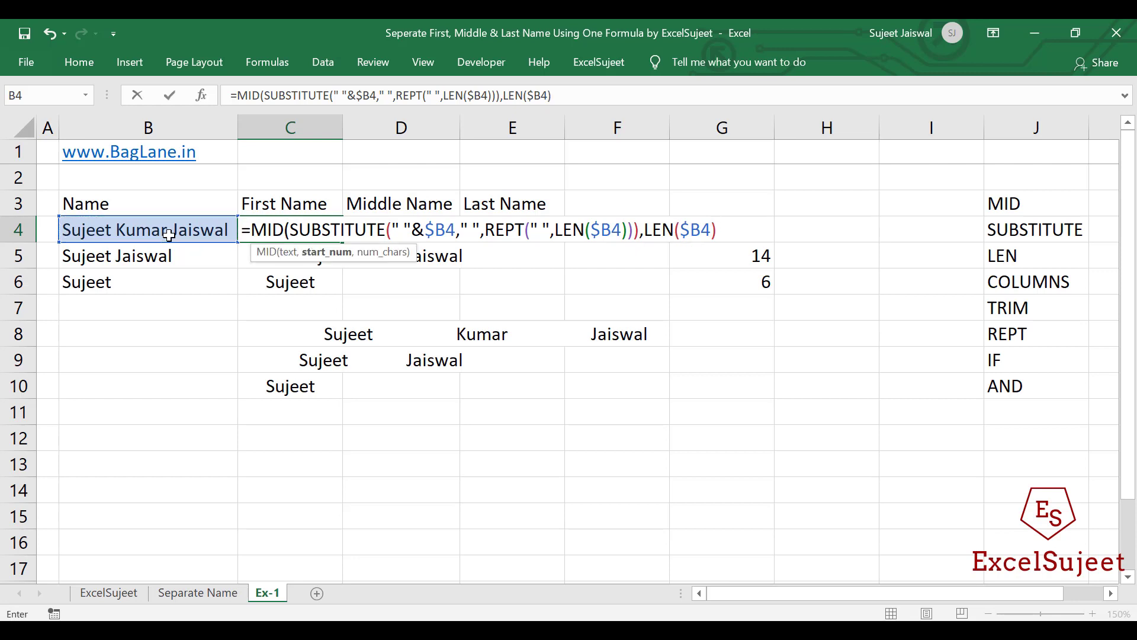
Set the number of characters of the MID function in C4 to LEN($B4) and complete the formula
text(,)
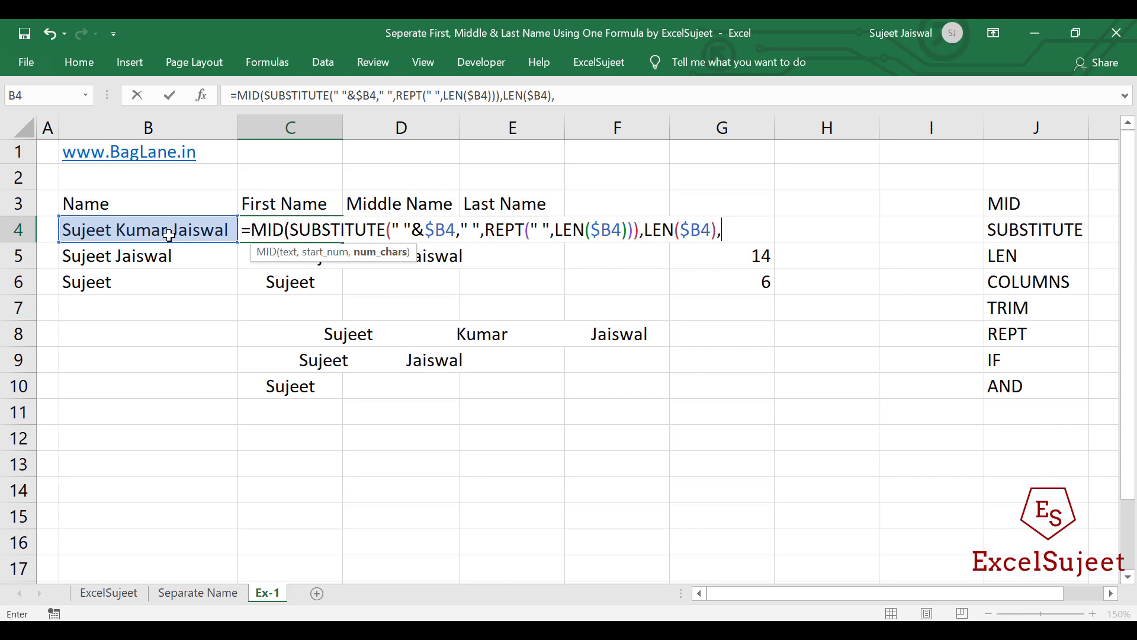
text(len()
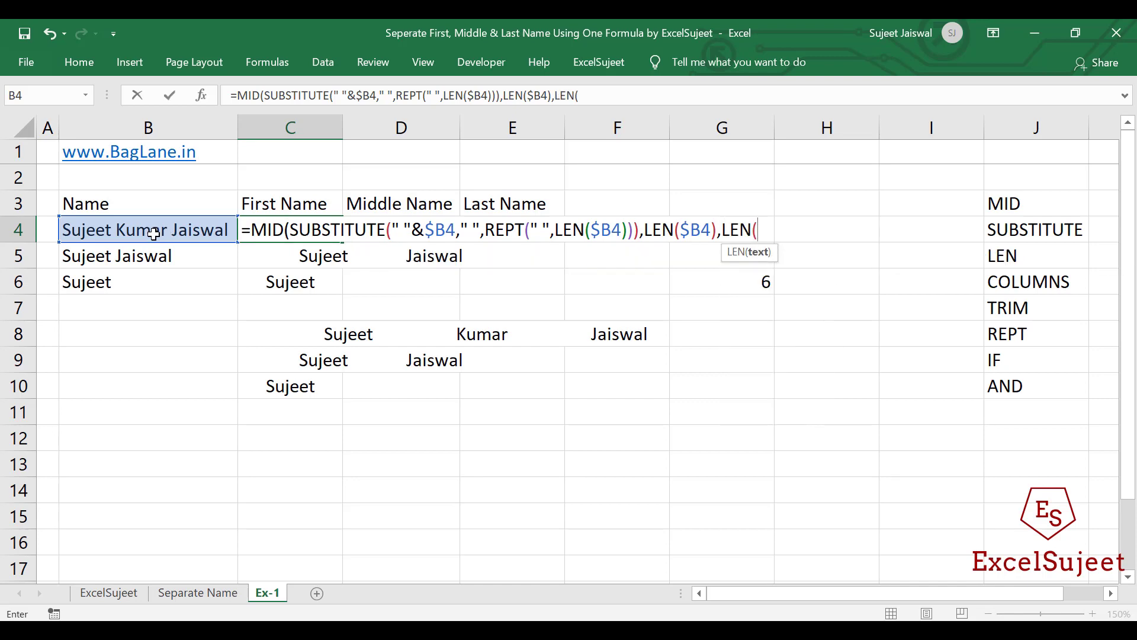
click(154, 234)
key(F4)
key(F4)
key(F4)
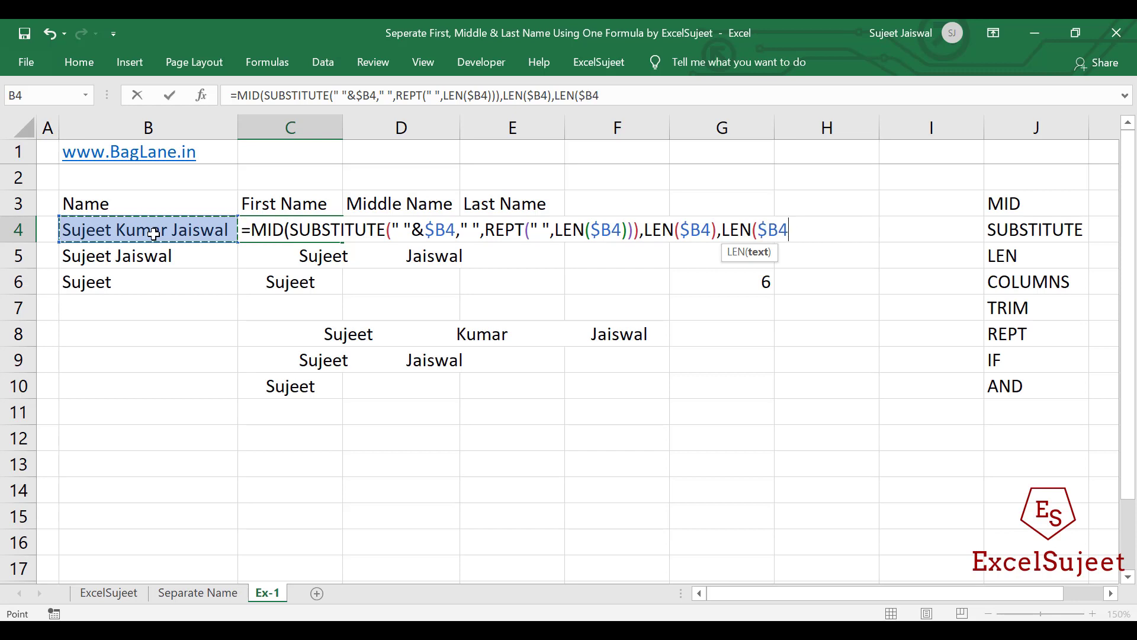
text()))
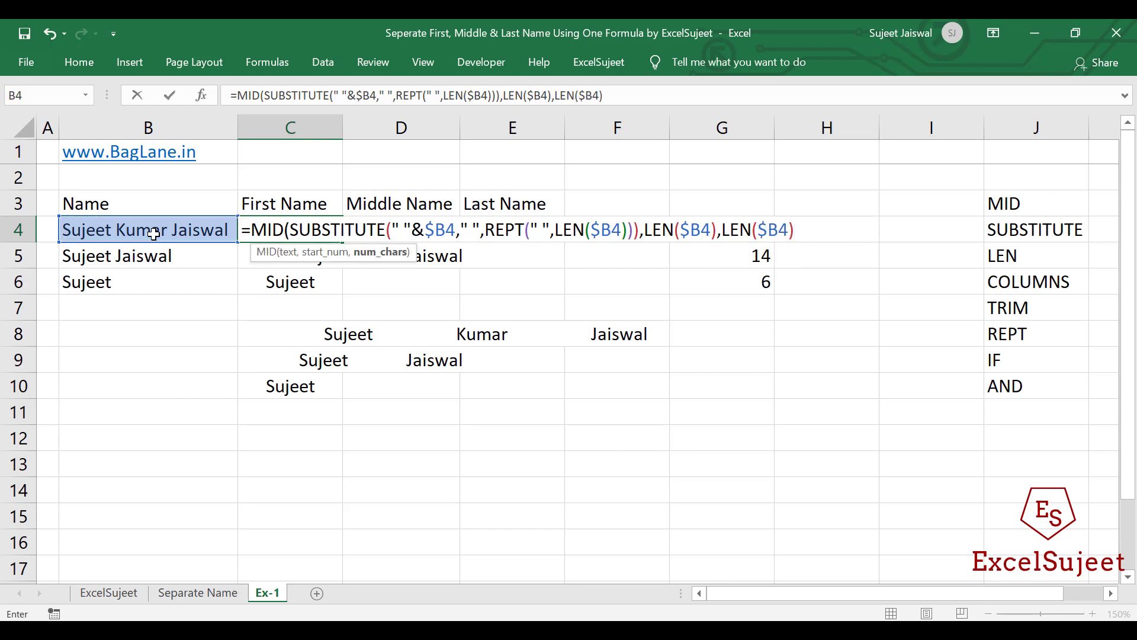
key(Return)
key(Up)
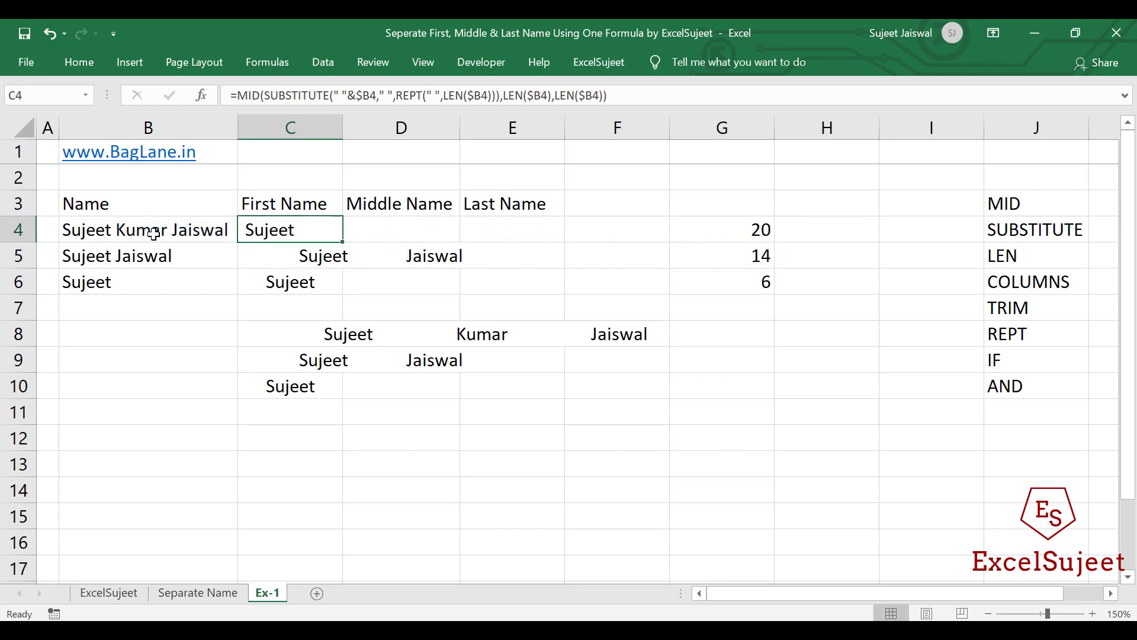
Copy the MID formula from C4 into the whole range C4:E6
key(ctrl+c)
key(shift+Down)
key(shift+Down)
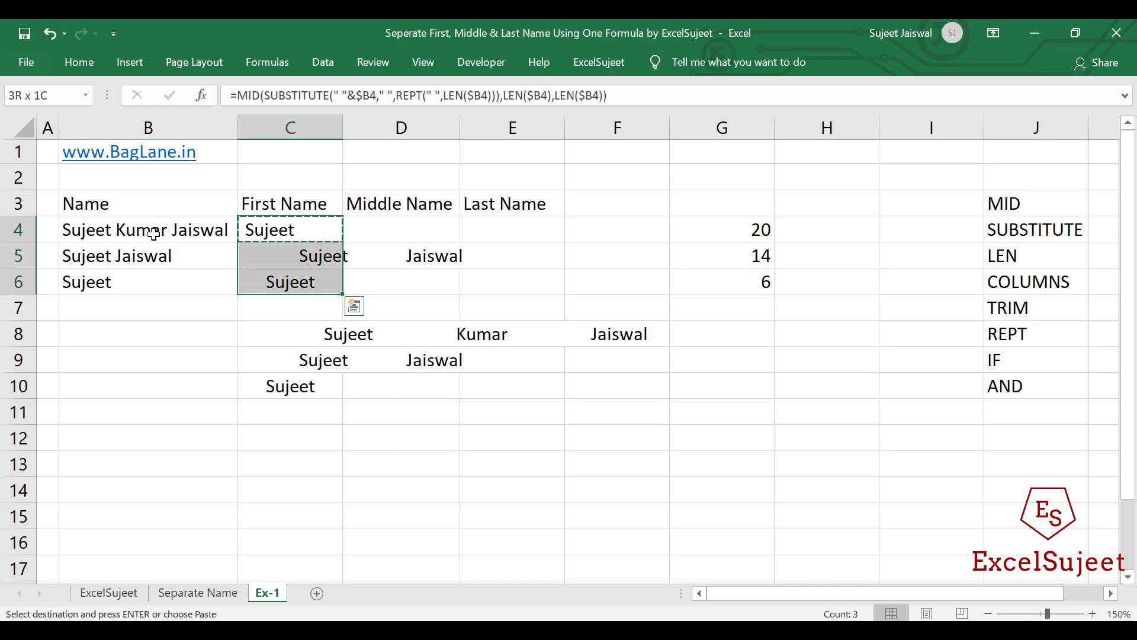
key(shift+Right)
key(shift+Right)
key(ctrl+v)
key(shift+Left)
key(shift+Left)
key(shift+Up)
key(shift+Up)
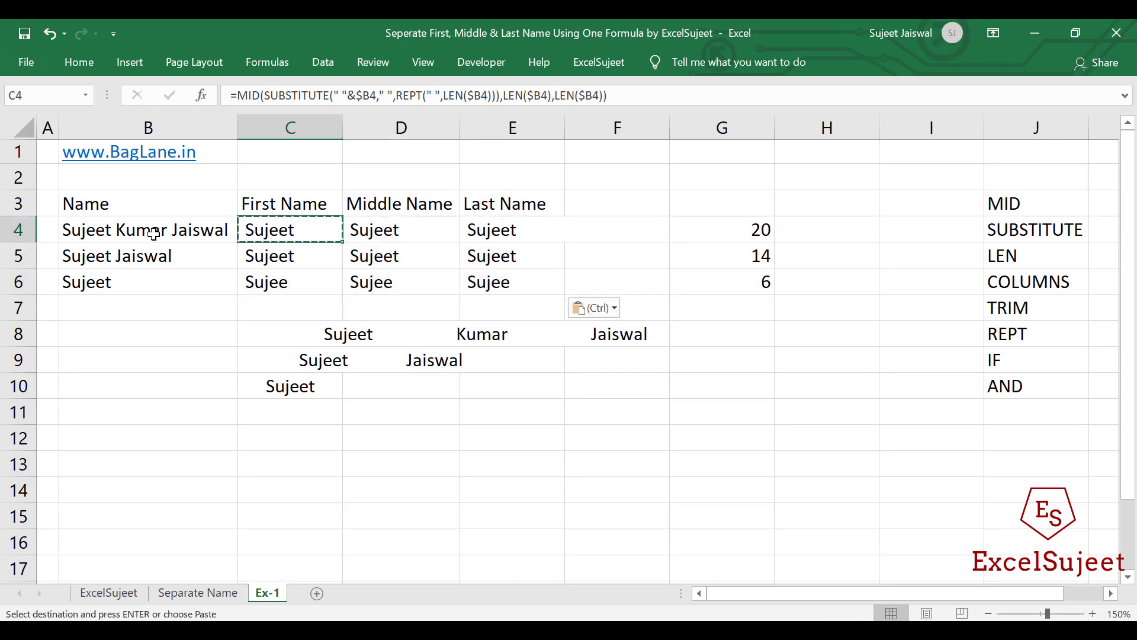
Check the copied results in C4 and D4, and undo the paste of the MID formula across C4:E6
key(Right)
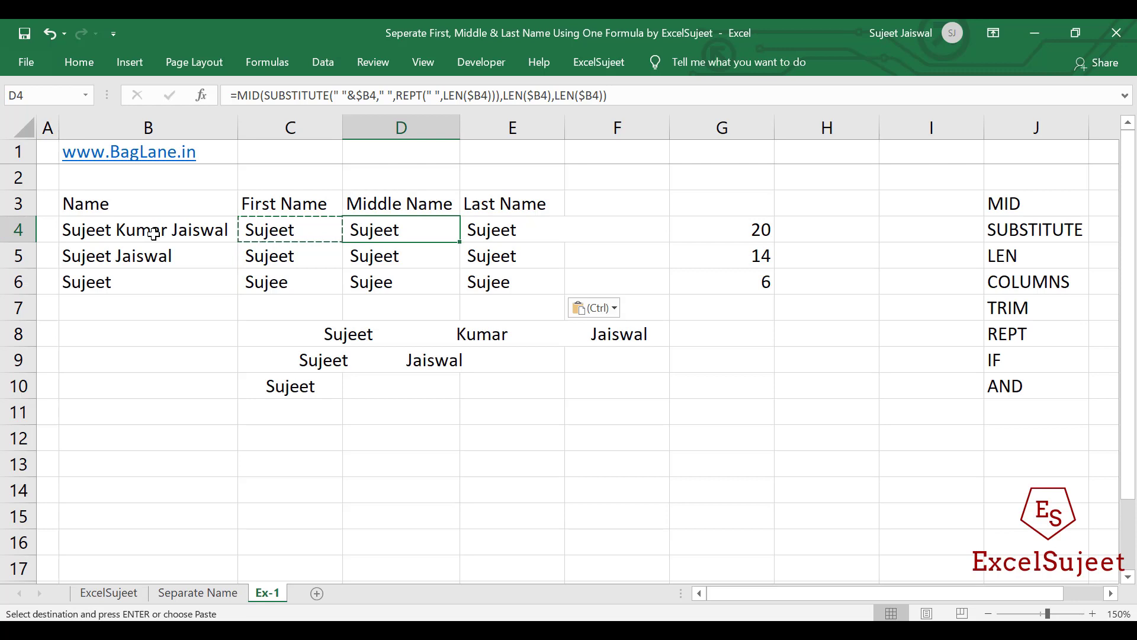
key(Left)
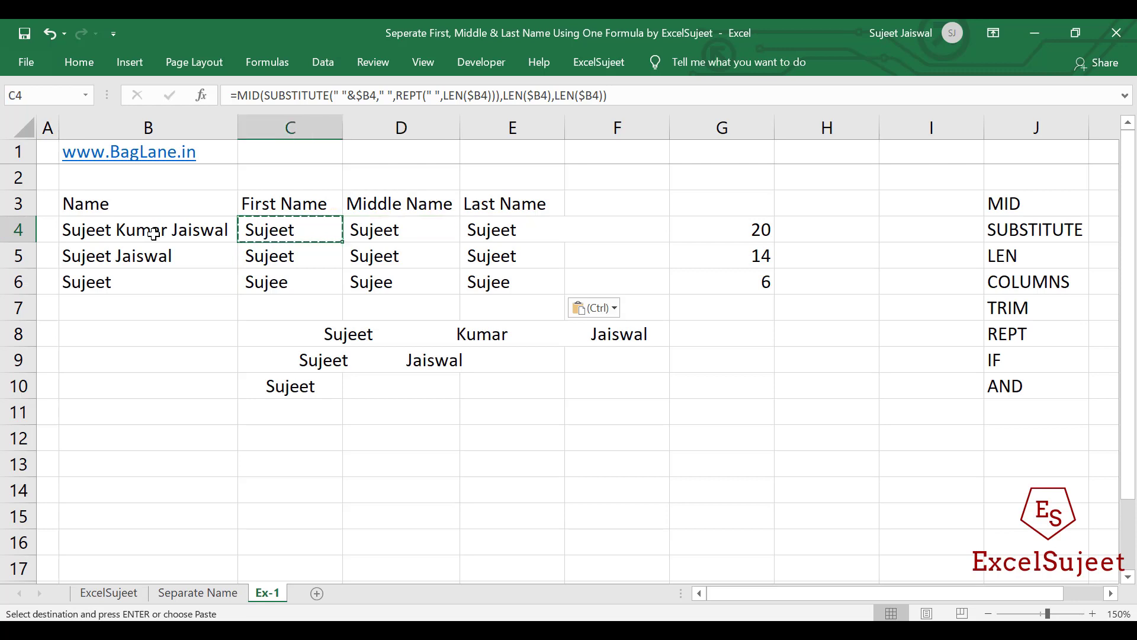
key(Right)
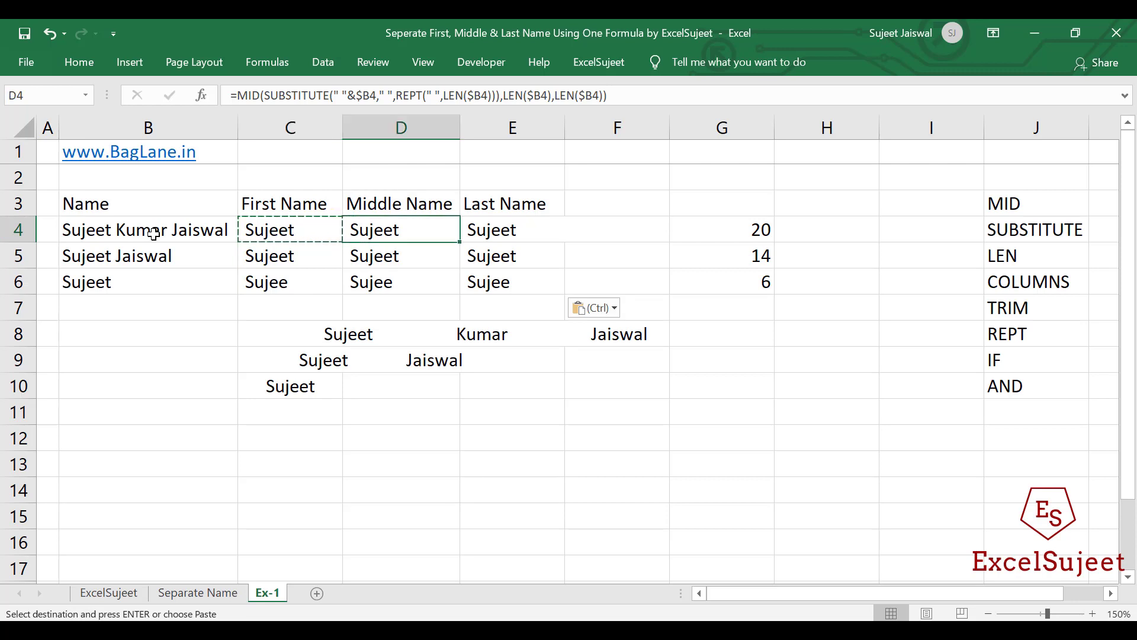
key(Left)
key(shift+Right)
key(shift+Right)
key(shift+Down)
key(shift+Down)
key(ctrl+v)
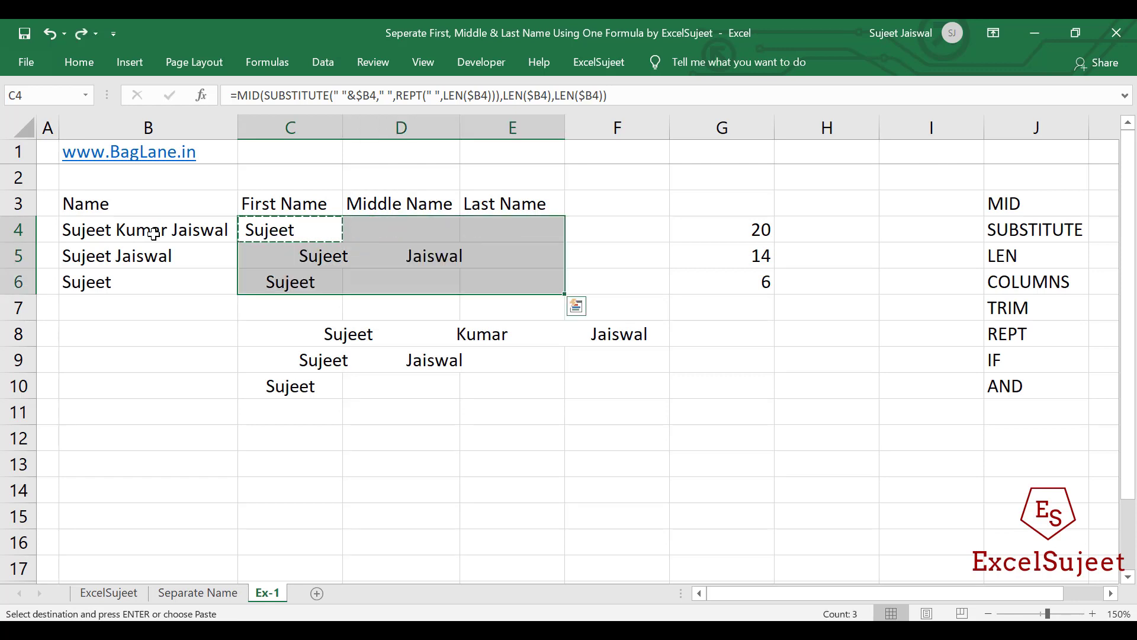
key(ctrl+q)
key(Escape)
Clear the old SUBSTITUTE formulas from the range C5:E6
key(Down)
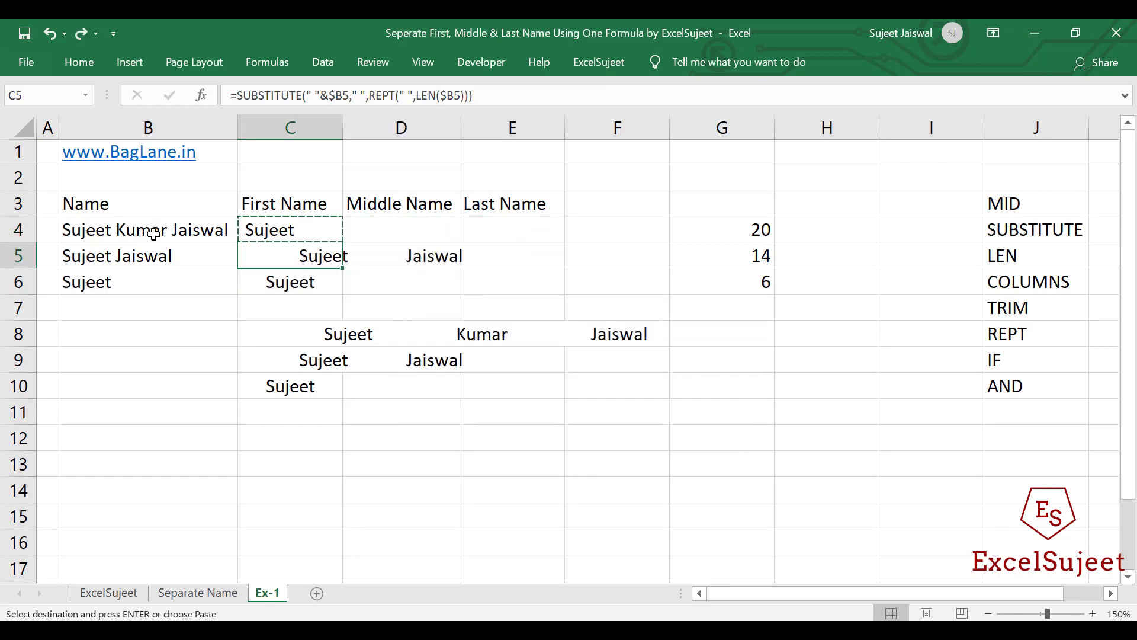
key(shift+Right)
key(shift+Right)
key(shift+Down)
key(Delete)
key(Up)
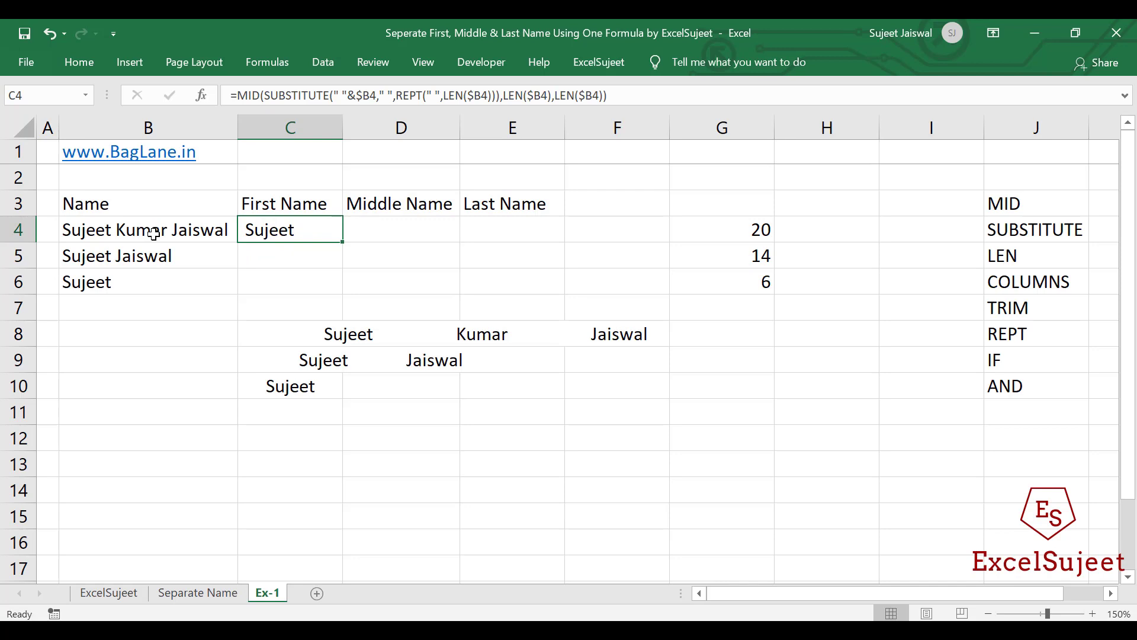
Fill the MID formula from C4 across to E4
key(shift+Right)
key(shift+Right)
key(ctrl+r)
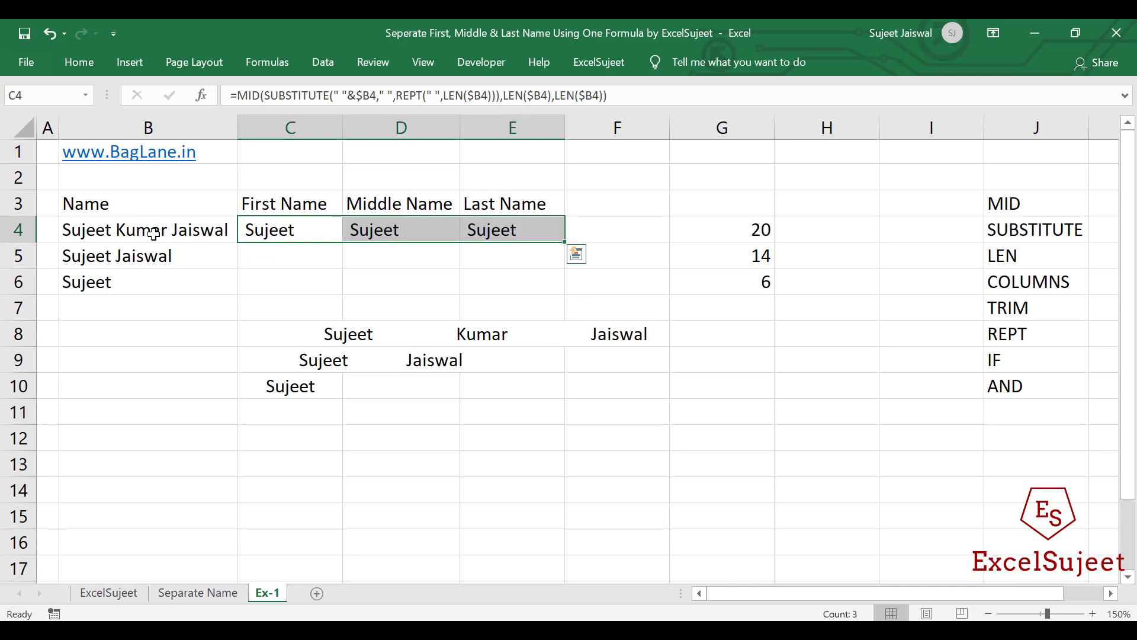
key(Down)
key(Up)
Examine the start number argument of the MID formulas in D4 and E4
key(Right)
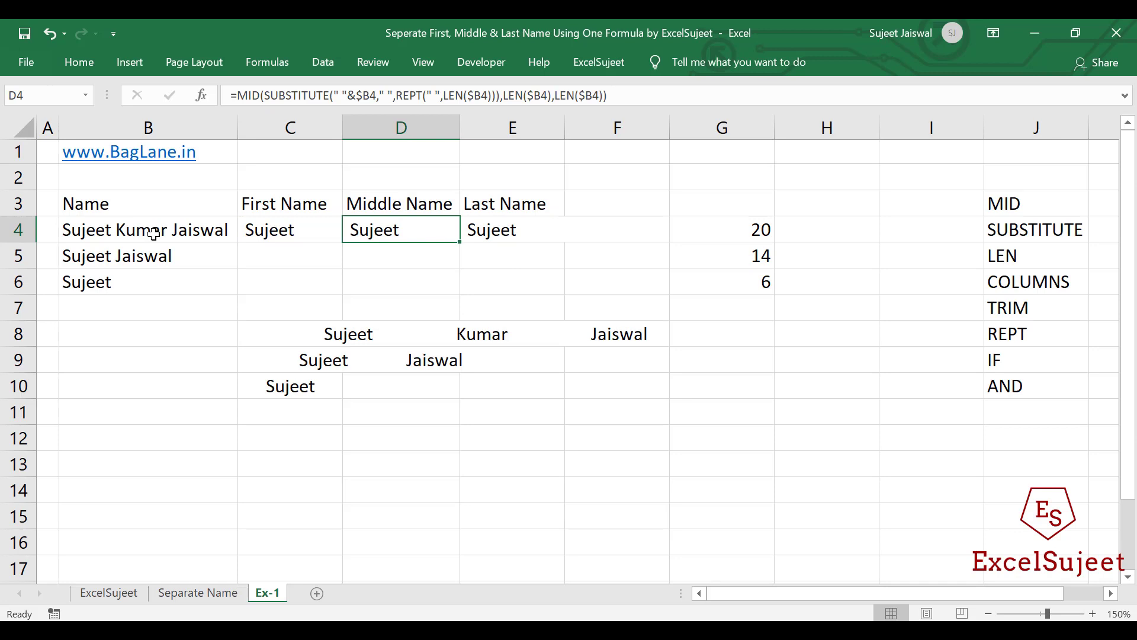
key(Right)
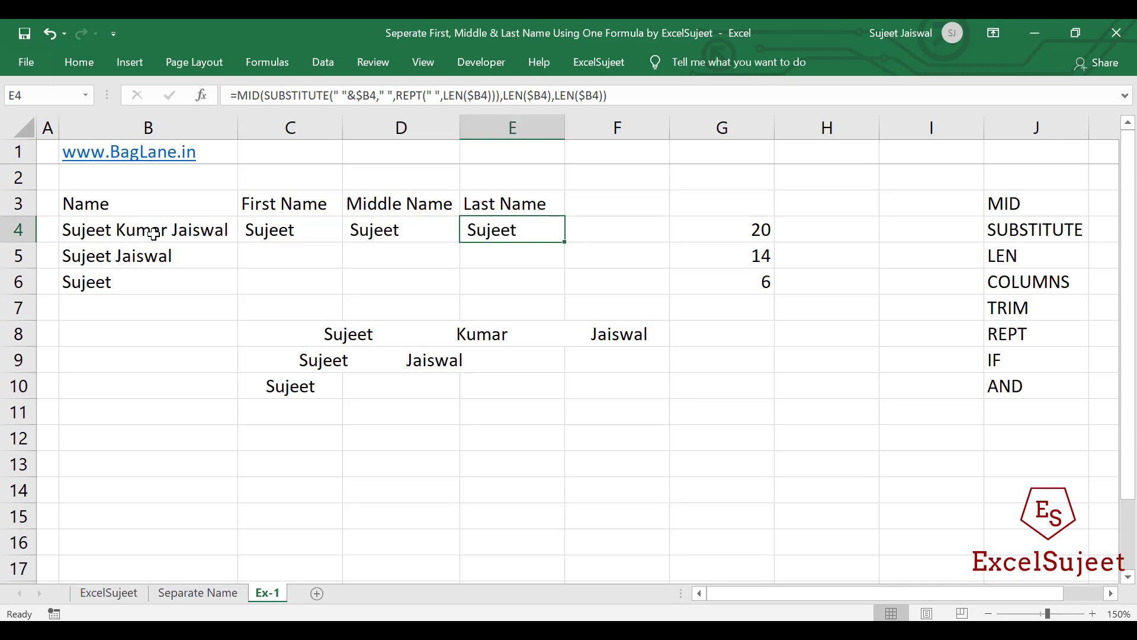
key(Left)
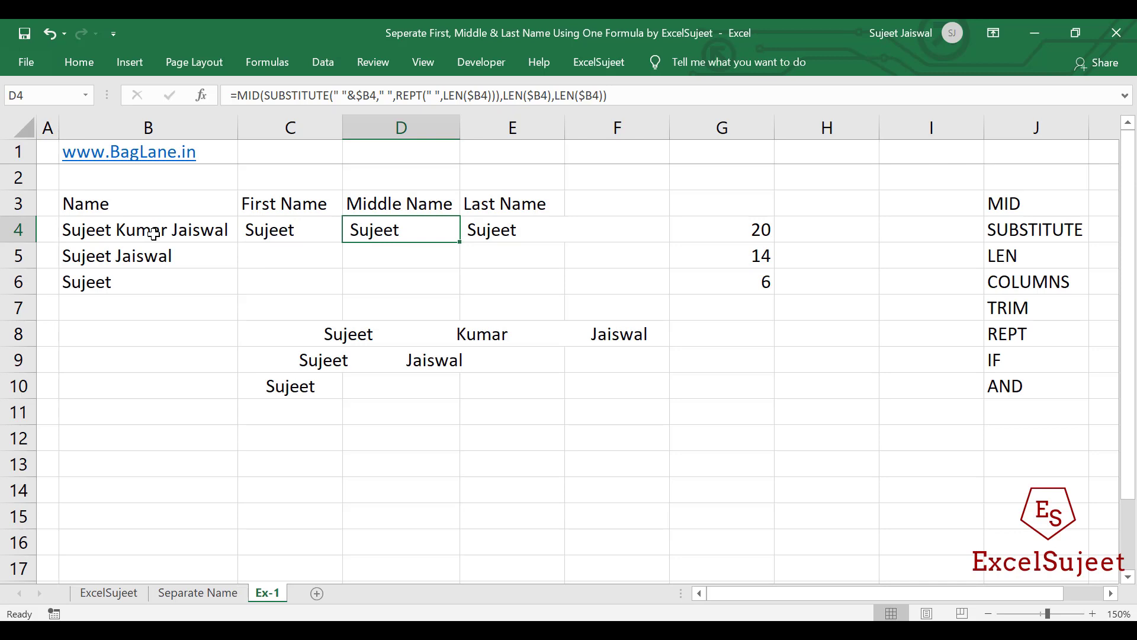
key(F2)
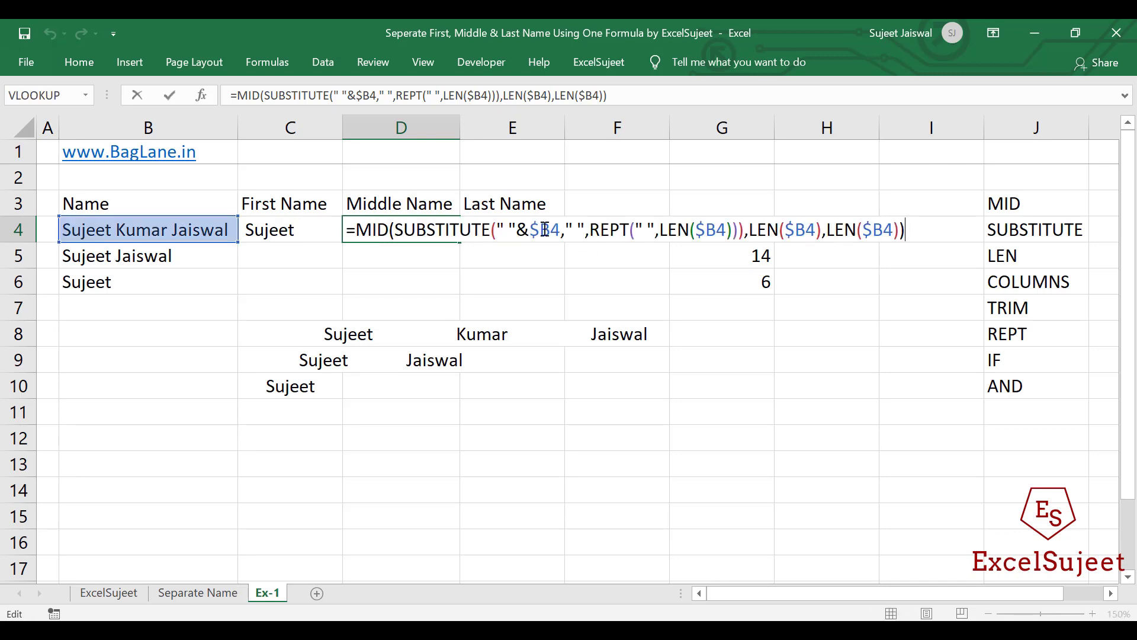
click(766, 231)
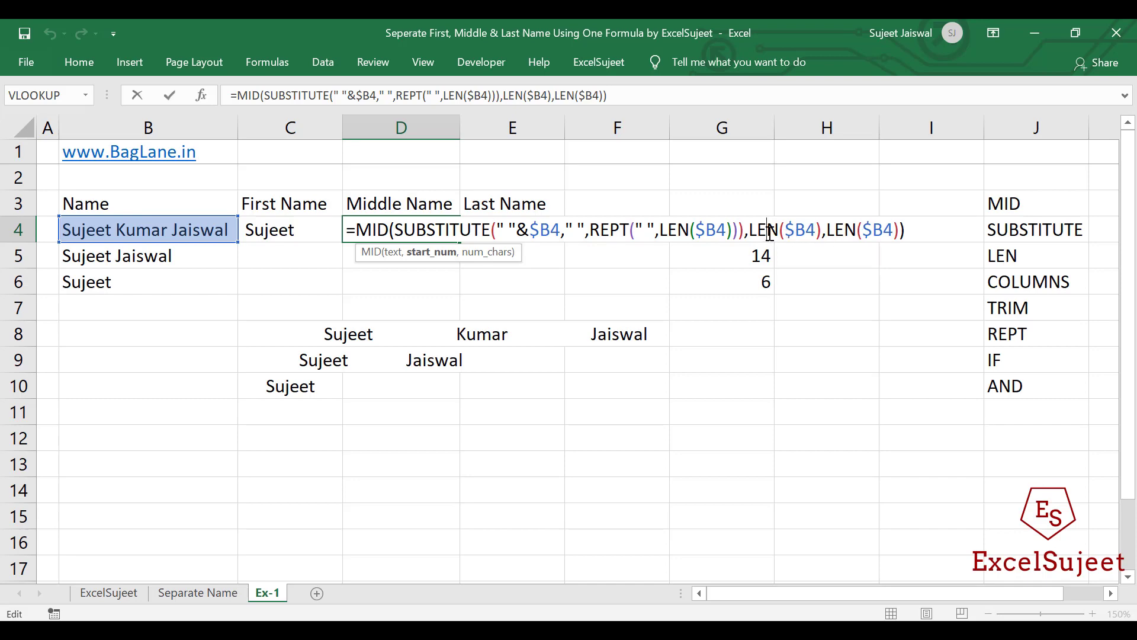
key(ctrl+Return)
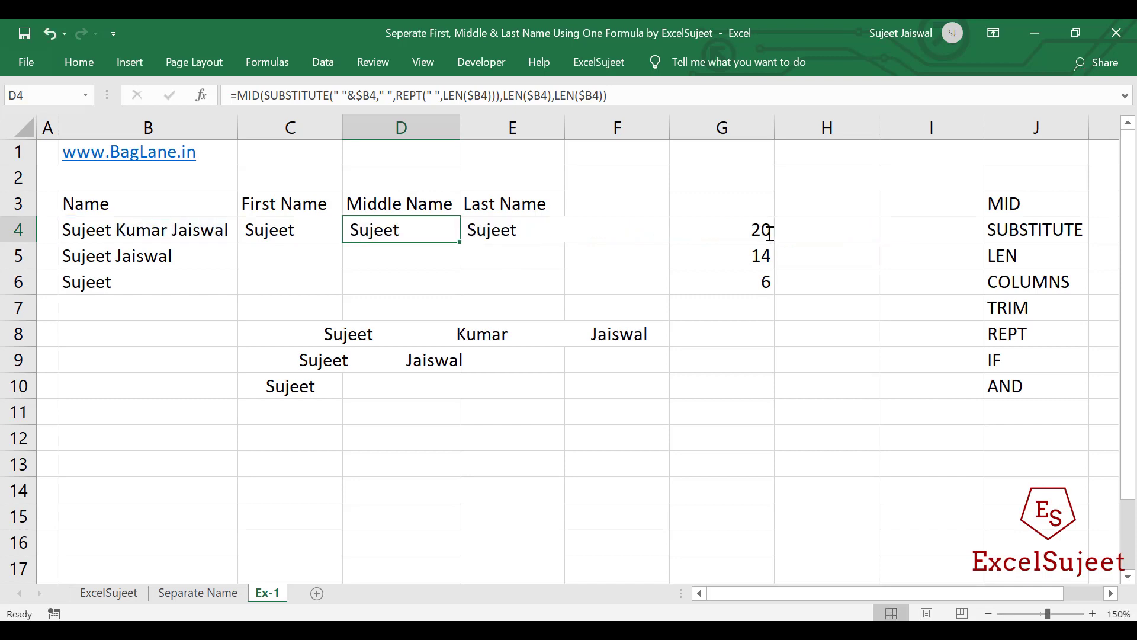
key(Right)
key(F2)
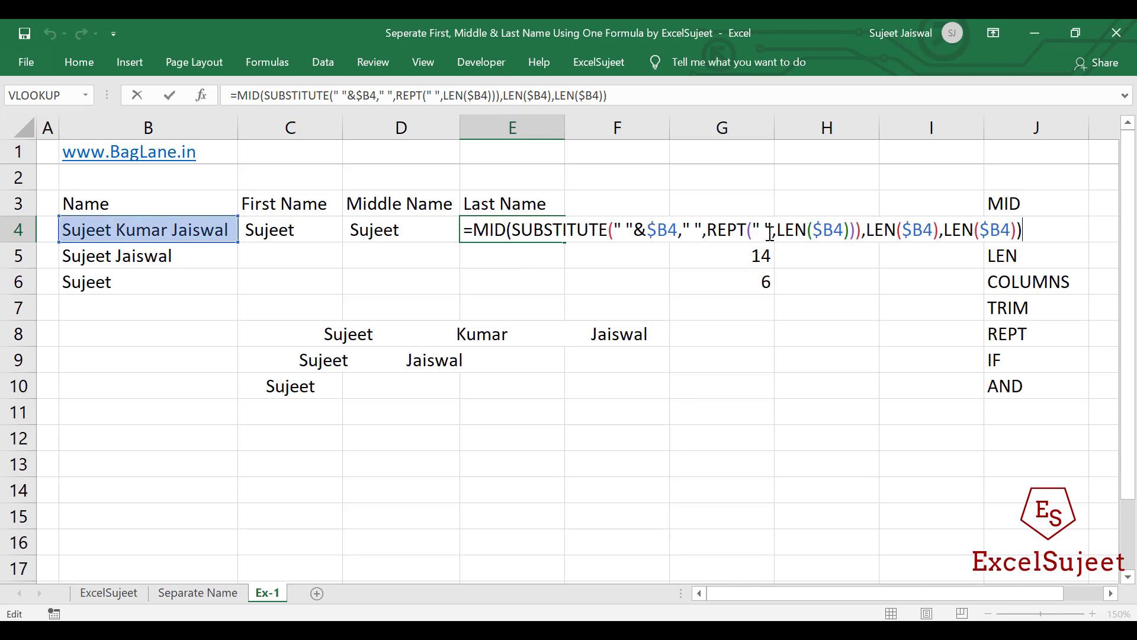
click(800, 231)
click(883, 229)
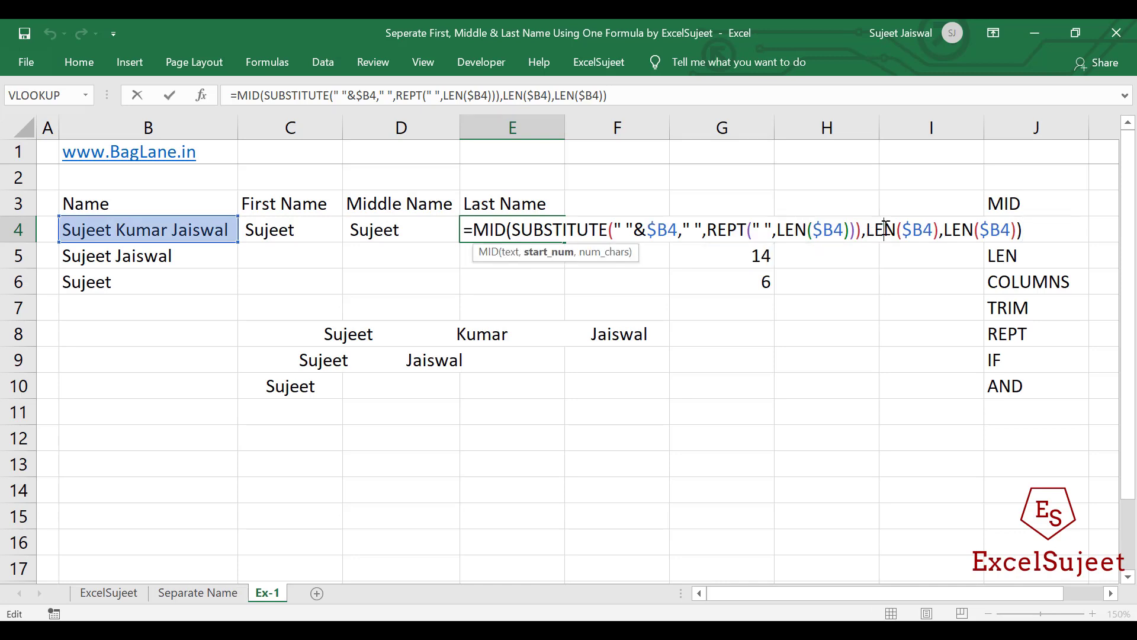
key(Escape)
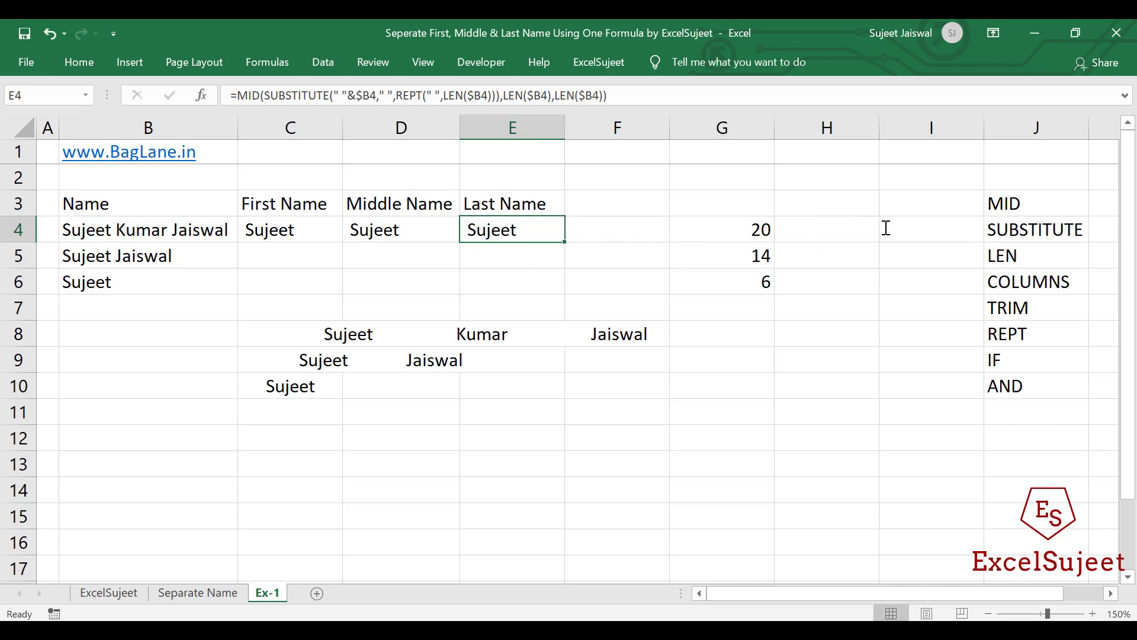
Enter the helper formula =LEN($B4) in C2, above the First Name heading
key(Left)
key(Left)
key(Up)
key(Up)
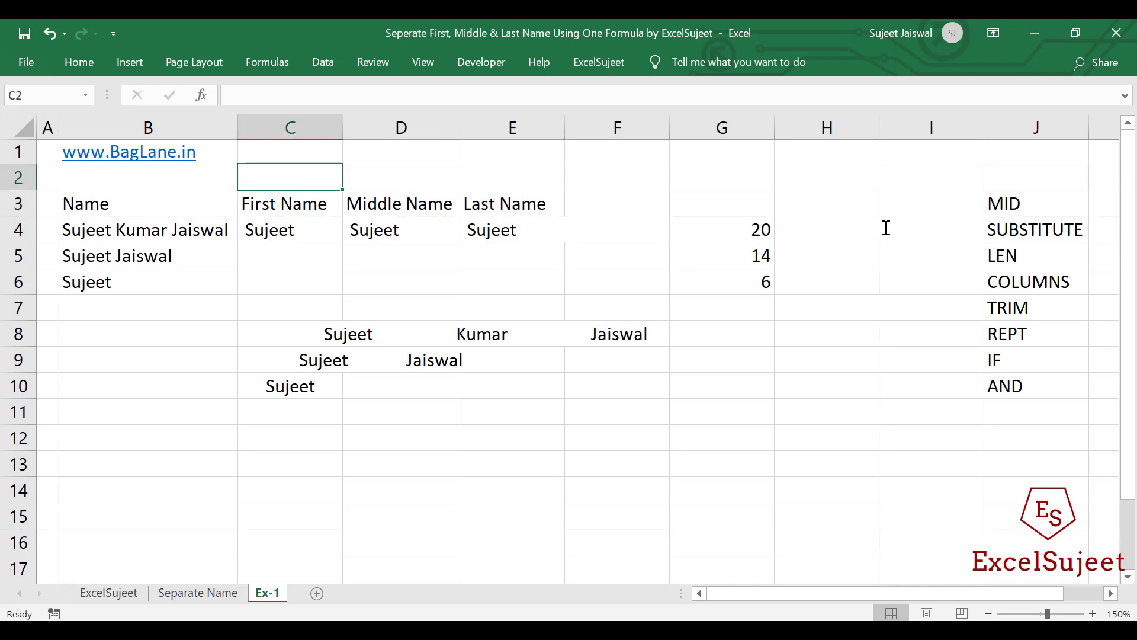
text(=len)
key(Tab)
key(Left)
key(Down)
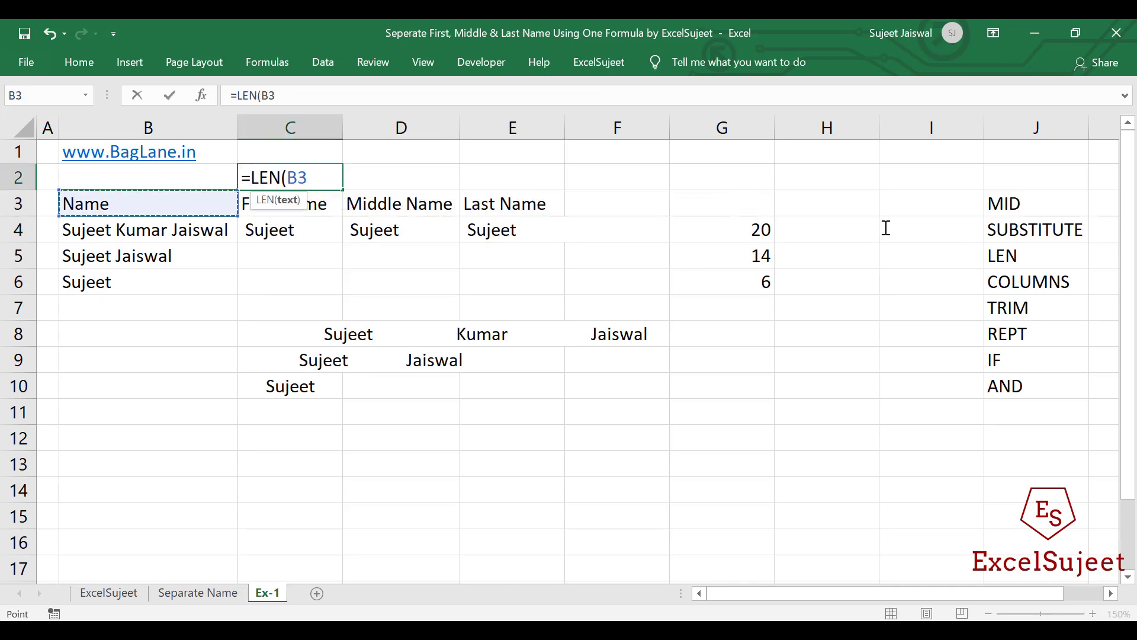
key(Down)
key(F4)
key(F4)
key(F4)
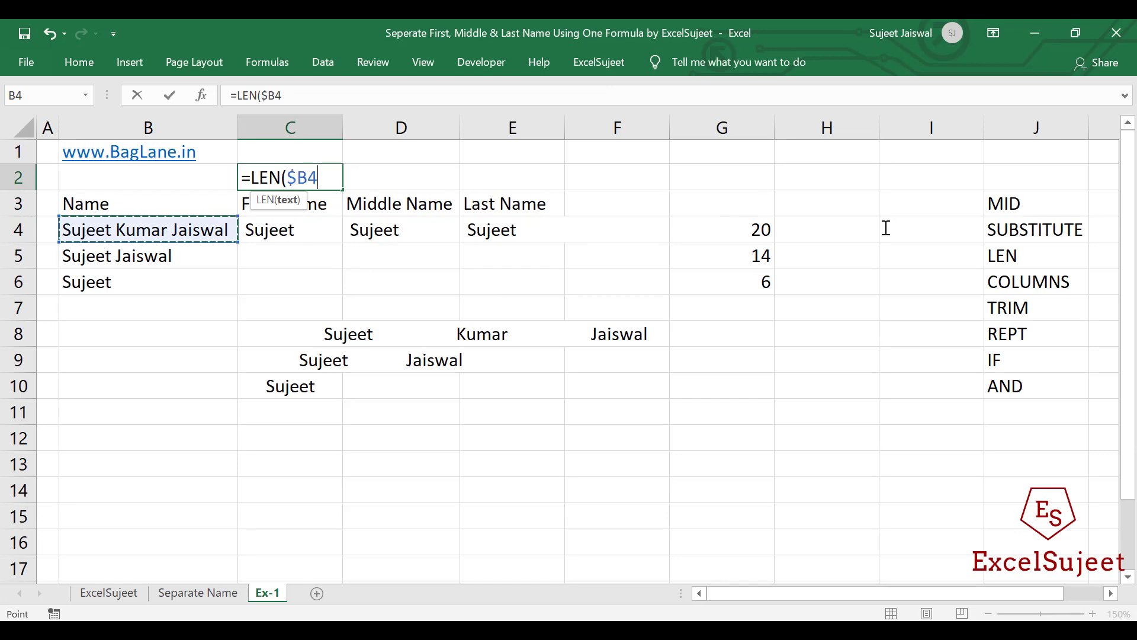
text())
key(Return)
Fill the LEN formula from C2 across to E2
key(Up)
key(shift+Right)
key(shift+Right)
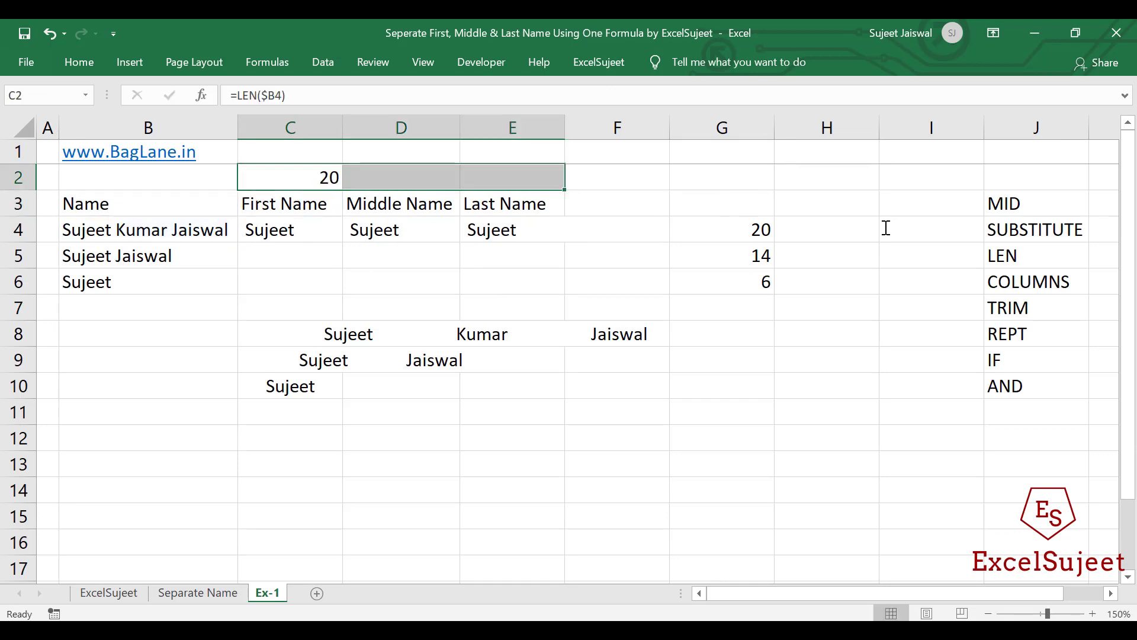
key(ctrl+r)
key(Right)
key(Left)
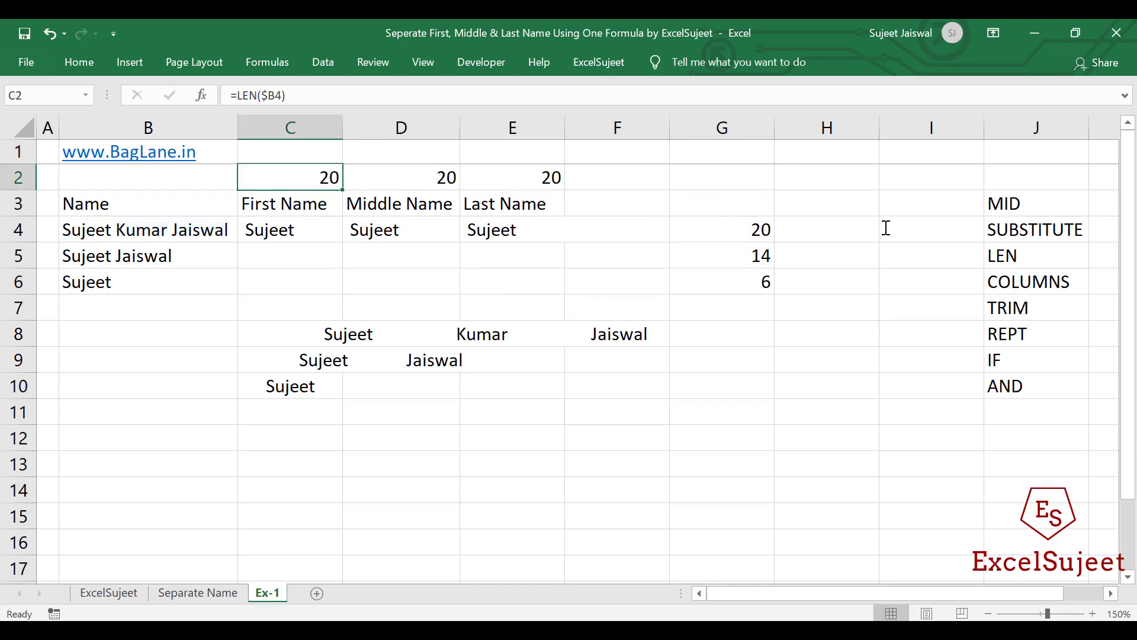
Compare the LEN values in C2:E2 with the MID formulas in C4:E4
key(Right)
key(Right)
key(Left)
key(Left)
key(Down)
key(Down)
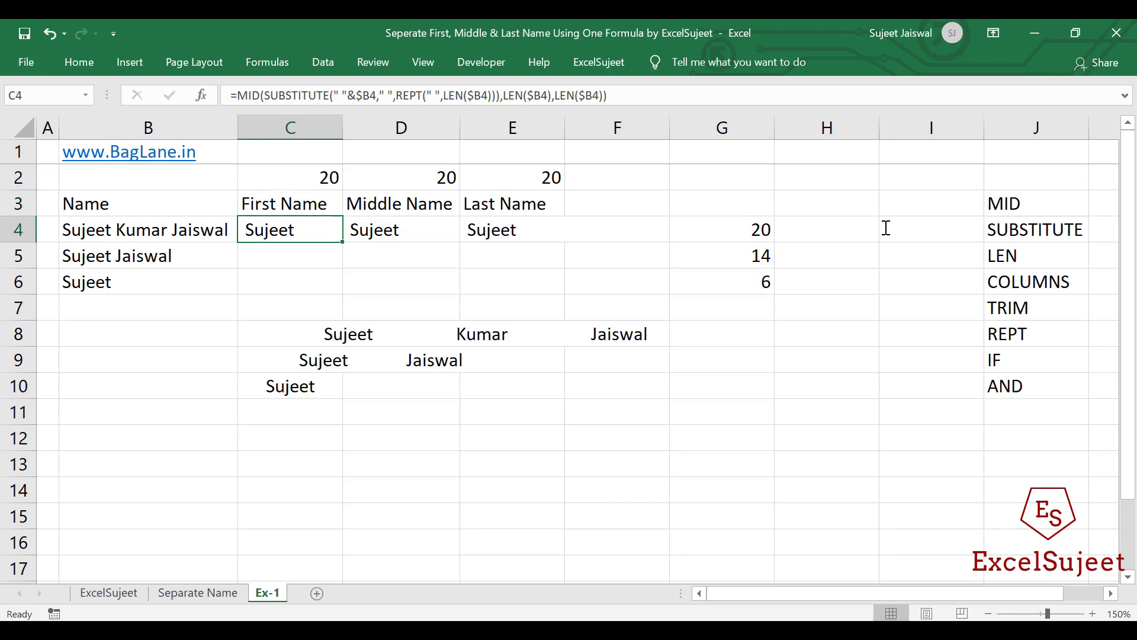
key(Up)
key(Up)
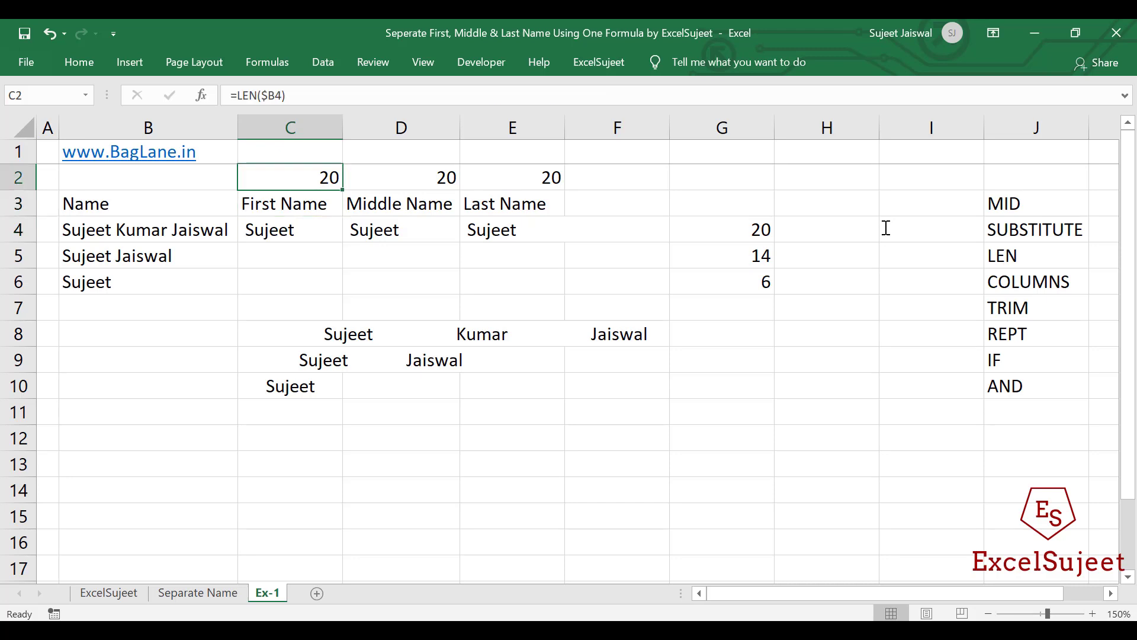
key(Down)
key(Down)
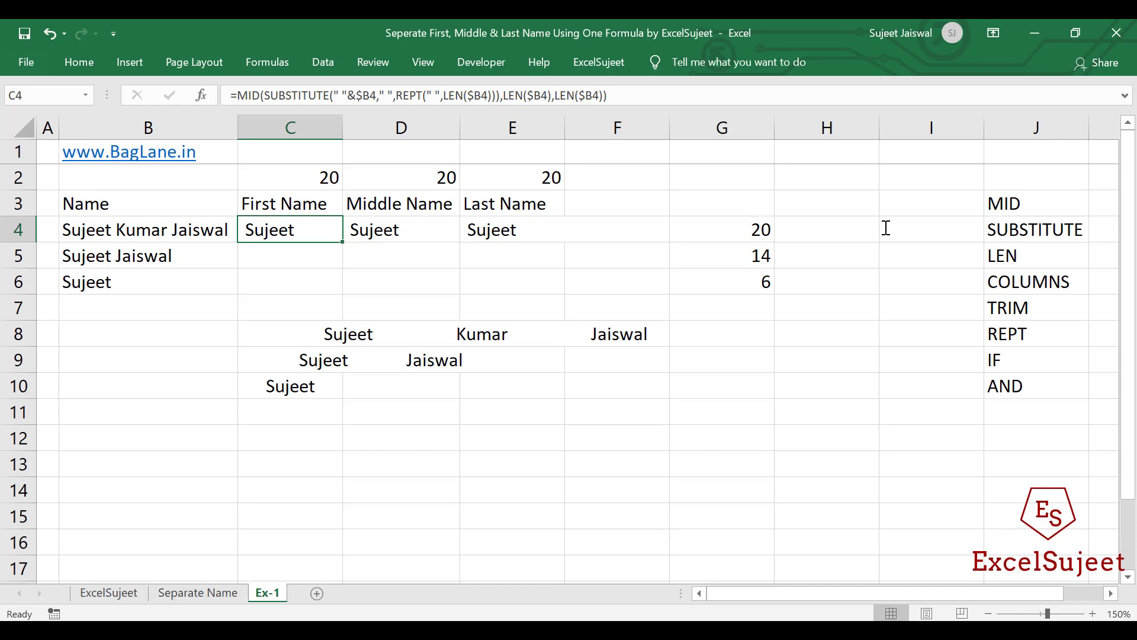
key(Right)
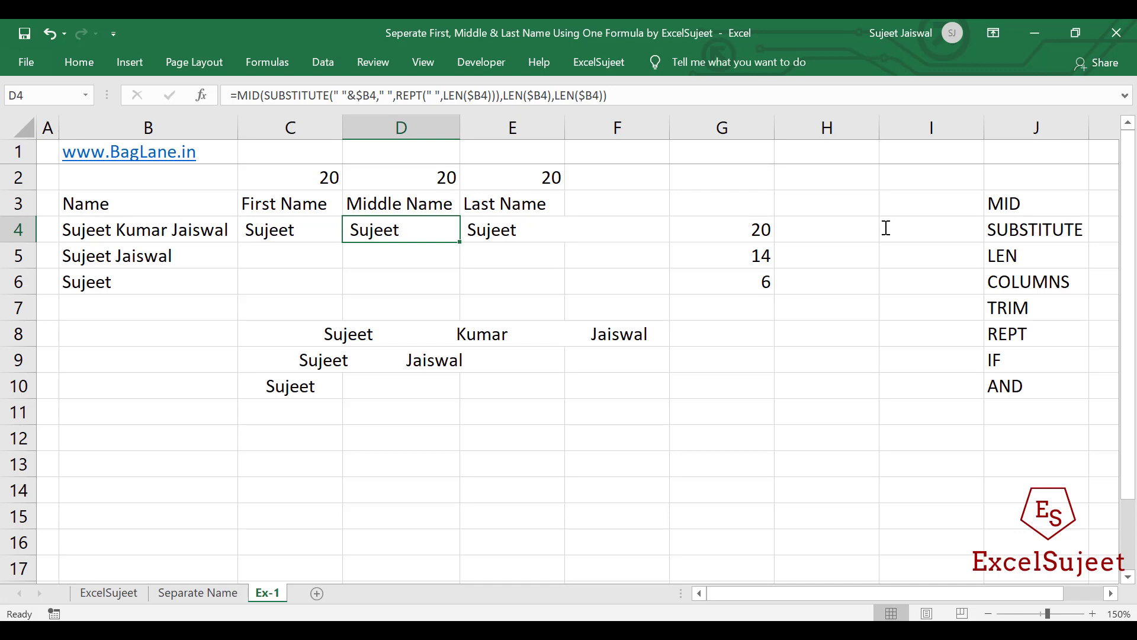
key(Right)
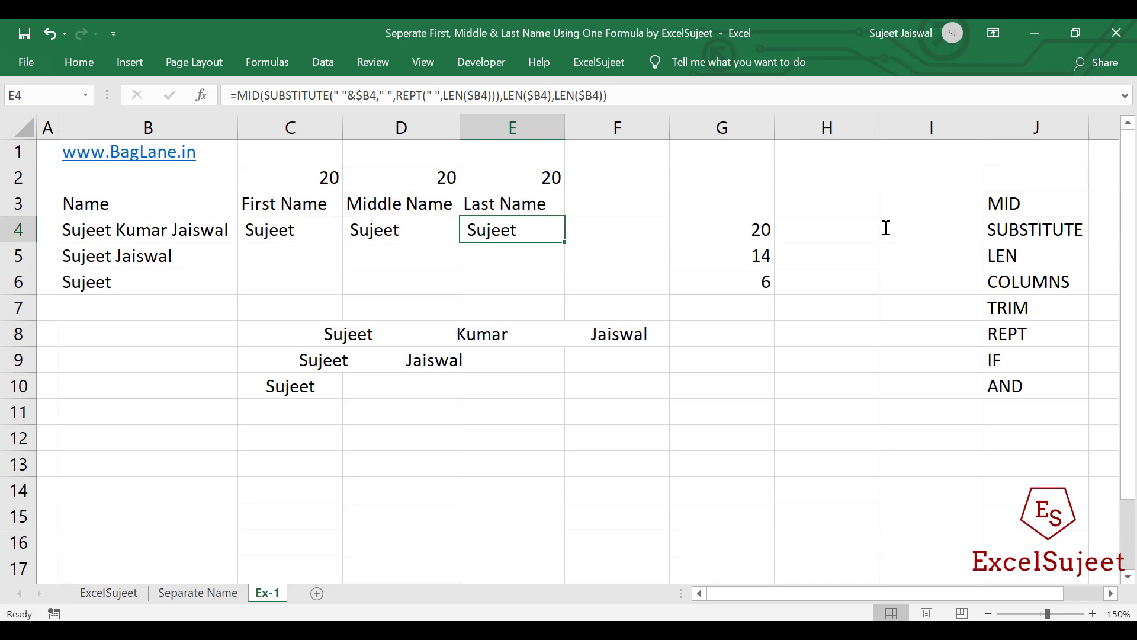
Extend the LEN formula in C2 with a multiplication by the COLUMNS function
key(Left)
key(Left)
key(Left)
key(Up)
key(Up)
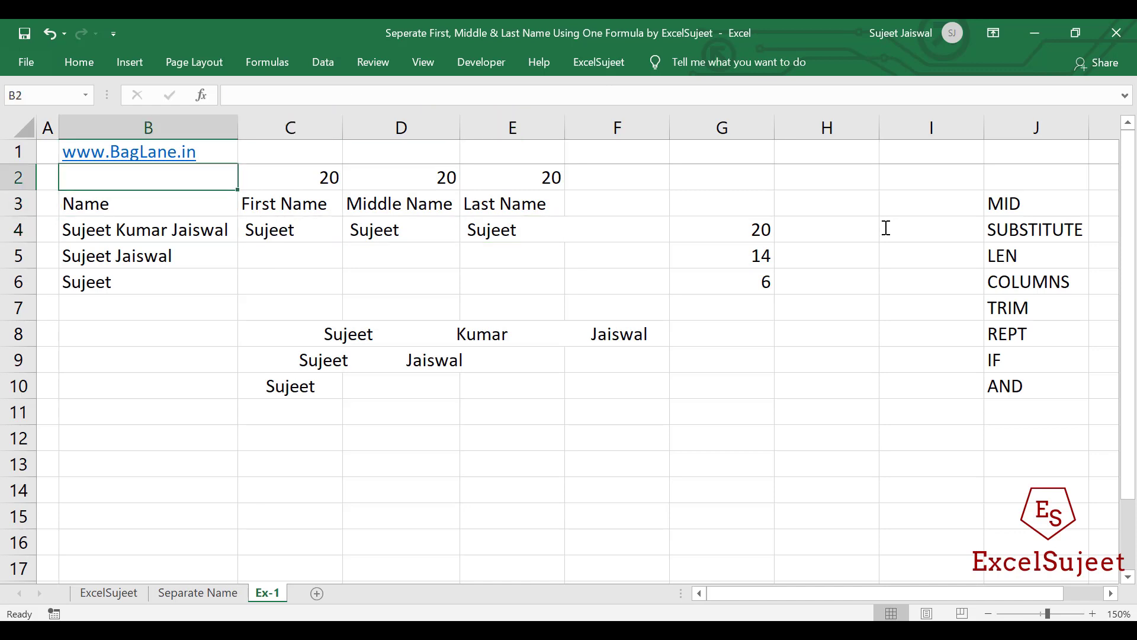
key(Right)
key(F2)
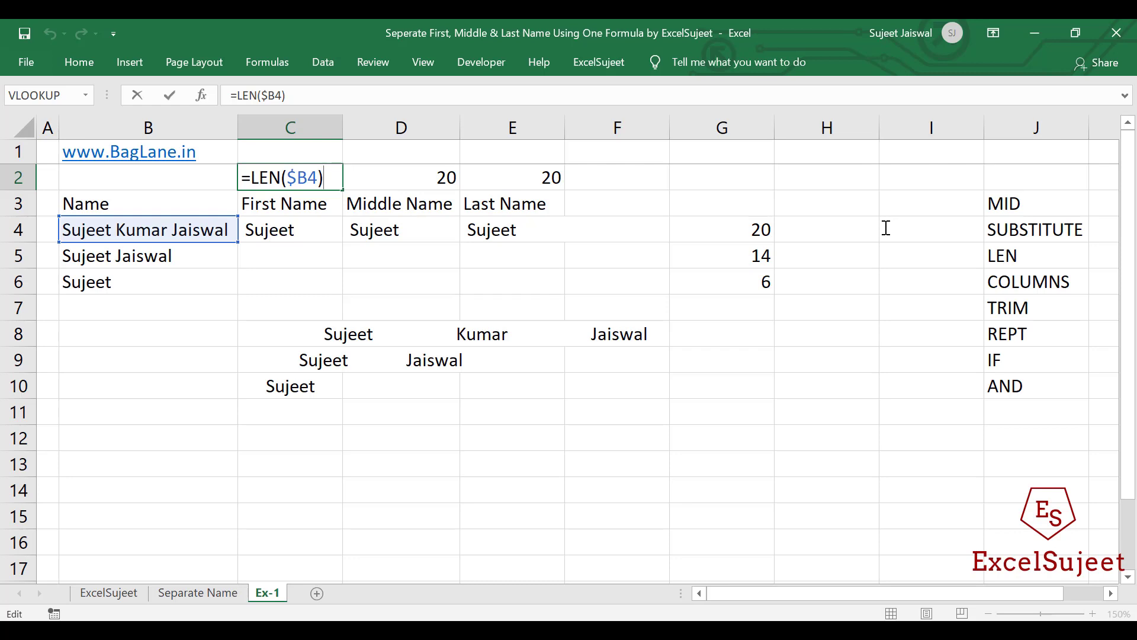
text(*col)
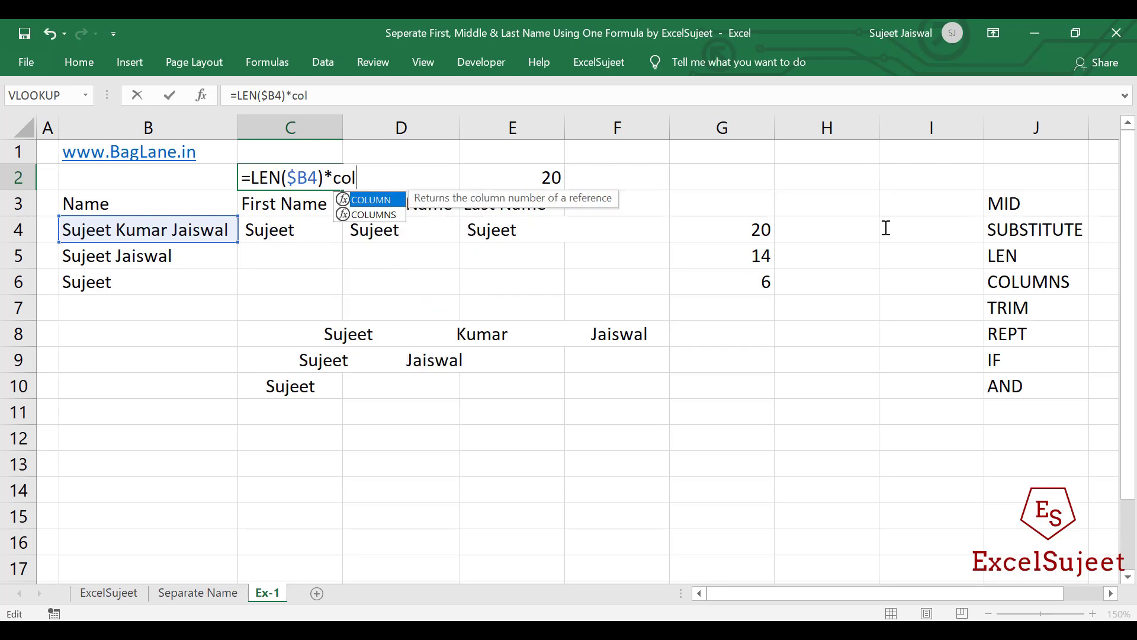
key(Down)
key(Tab)
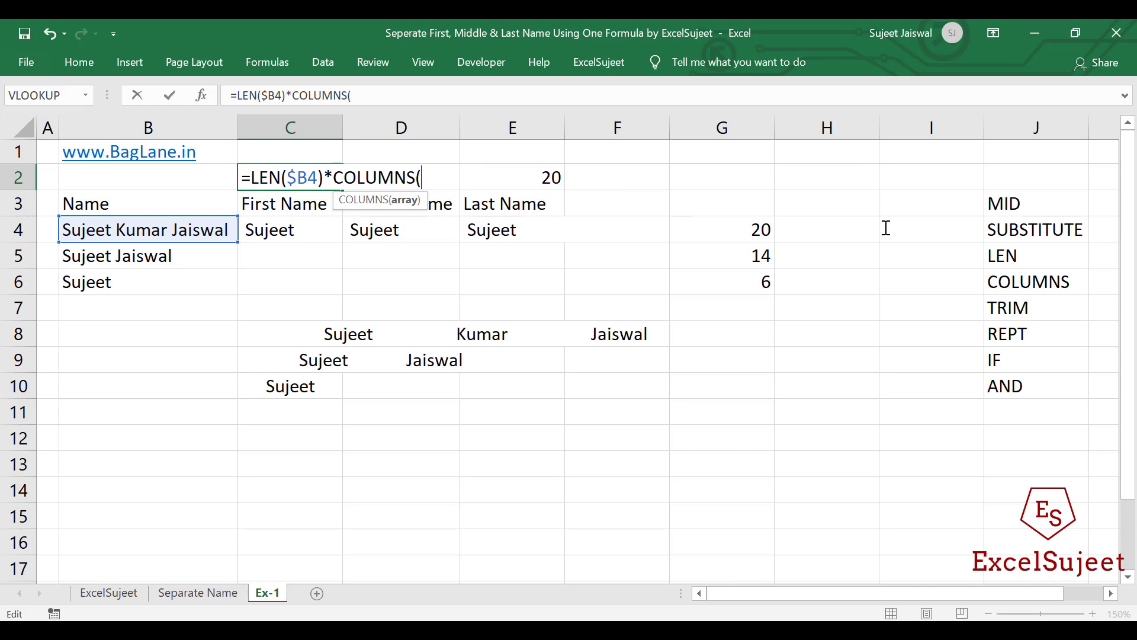
Complete the C2 formula as =LEN($B4)*COLUMNS($C$1:C$1), with the range start fully absolute and only the end row locked
click(303, 153)
key(F8)
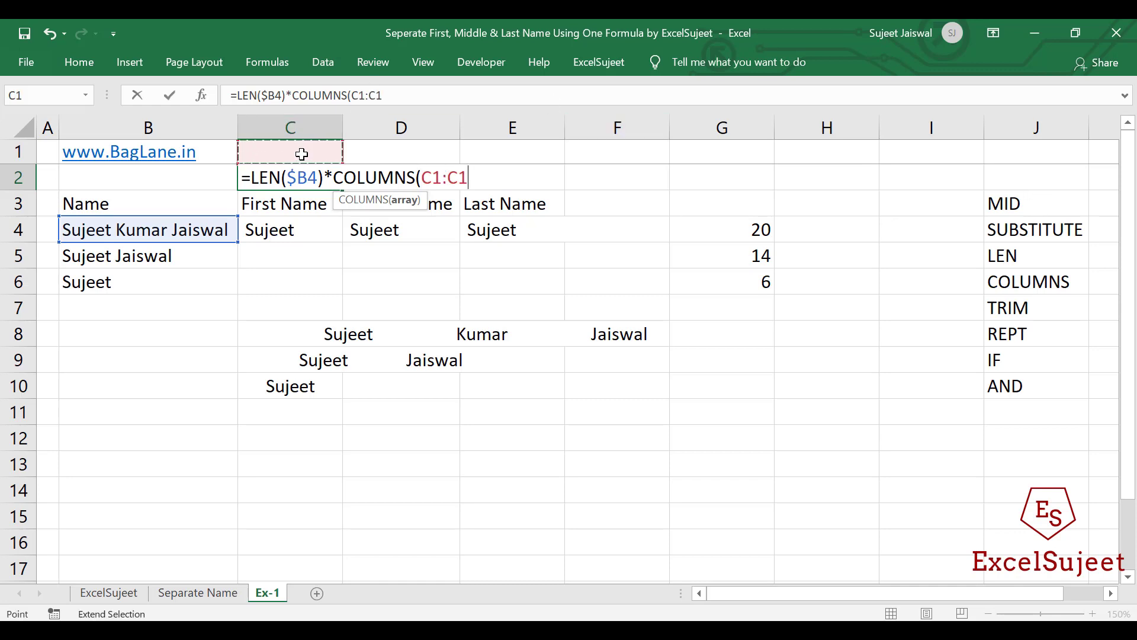
click(432, 178)
key(F4)
click(480, 178)
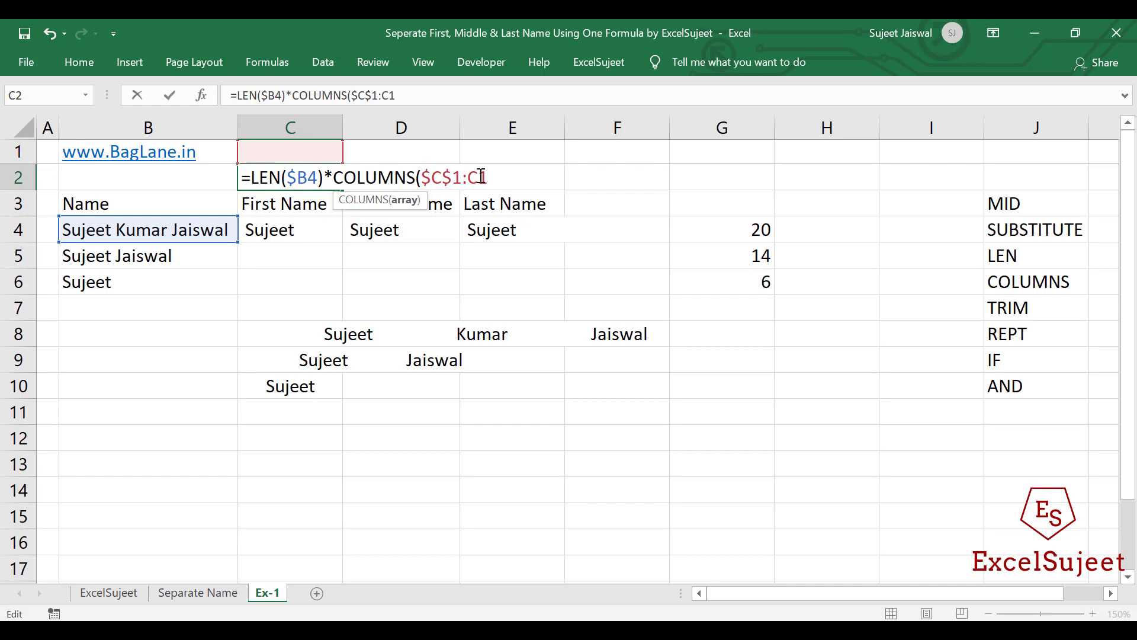
key(F4)
key(F4)
text())
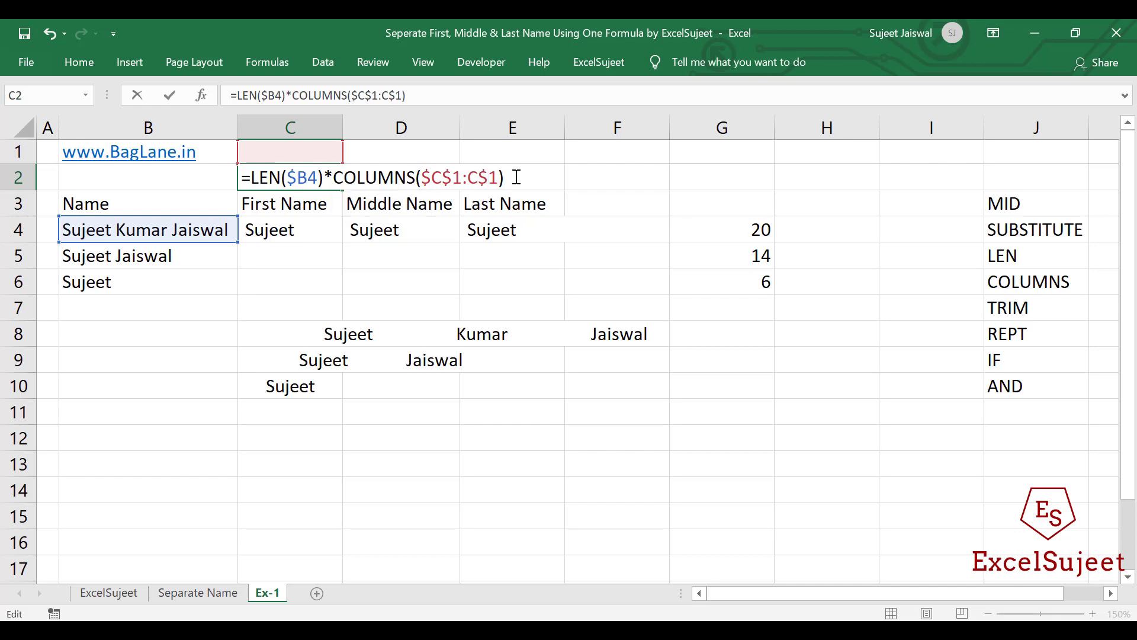
key(ctrl+Return)
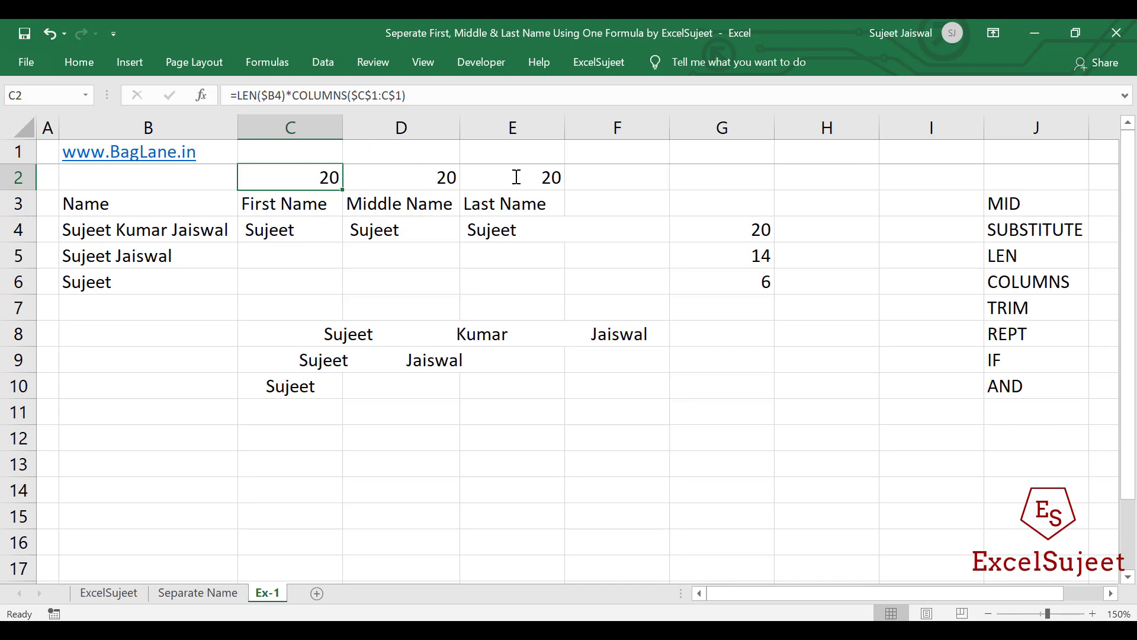
Fill the LEN and COLUMNS formula from C2 across to E2
shift+click(517, 177)
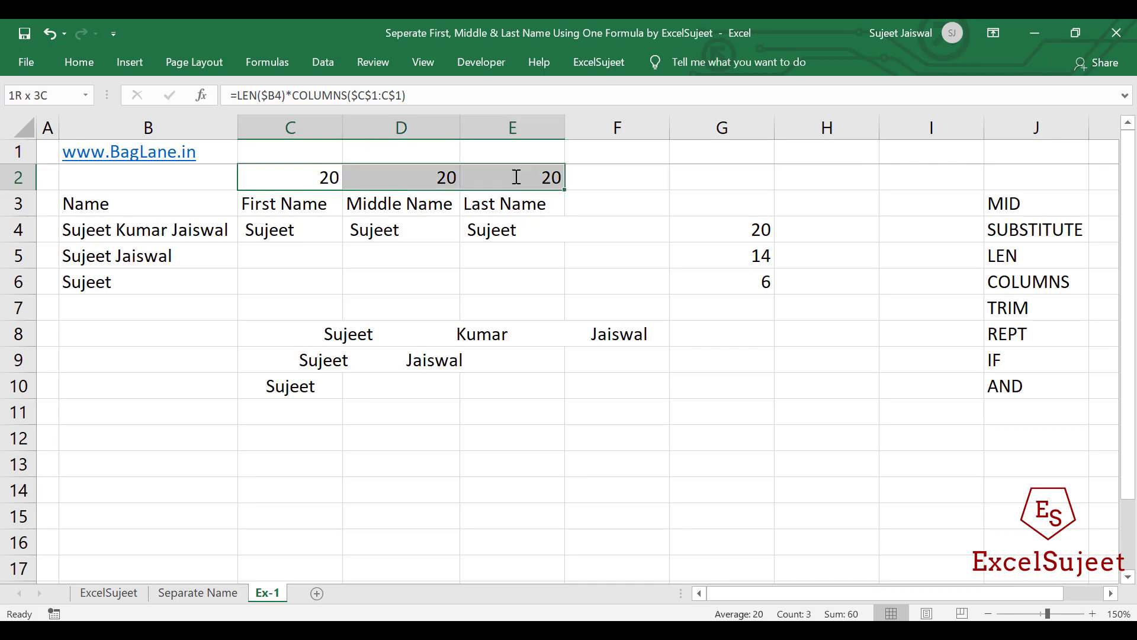
key(ctrl+r)
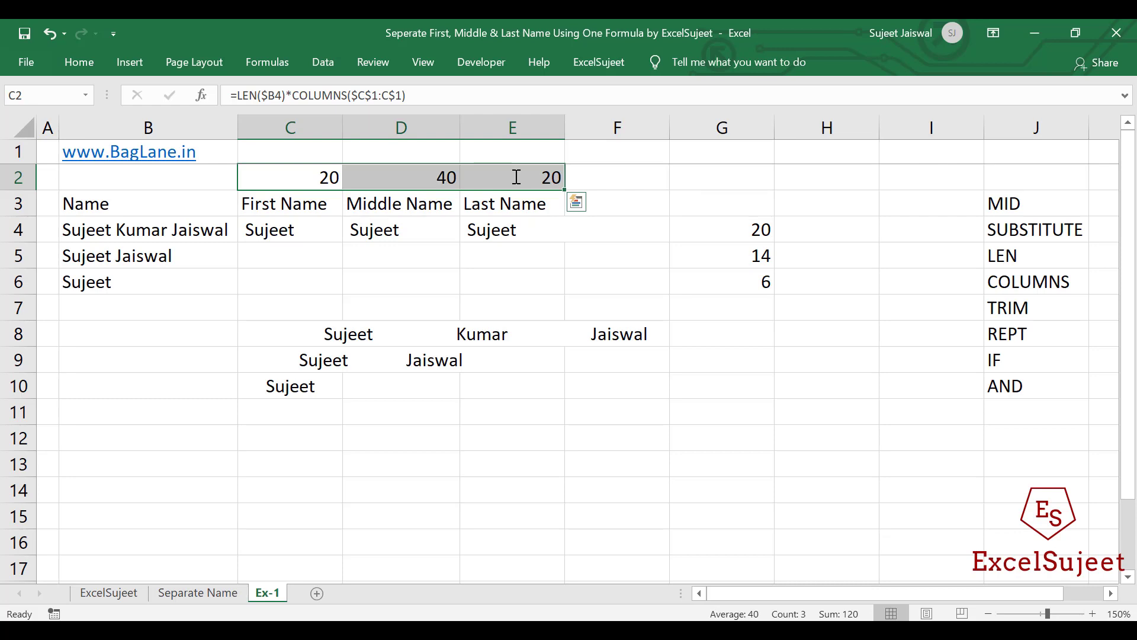
key(ctrl+q)
key(Right)
key(Escape)
Examine how the COLUMNS range expands in the formulas in D2 and E2
key(Right)
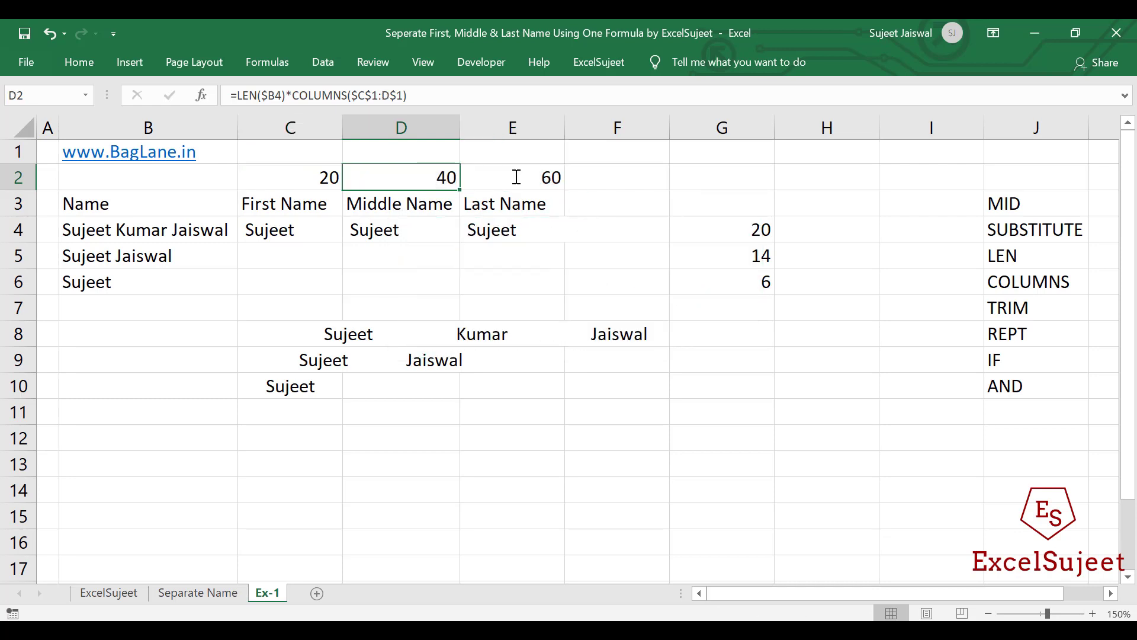
key(F2)
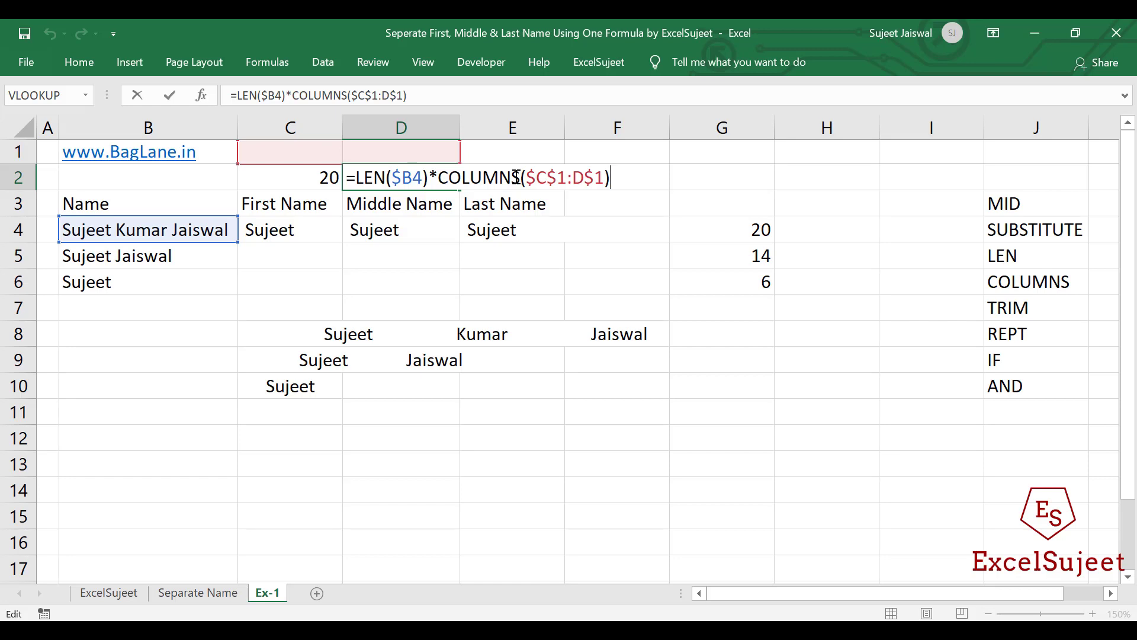
key(Tab)
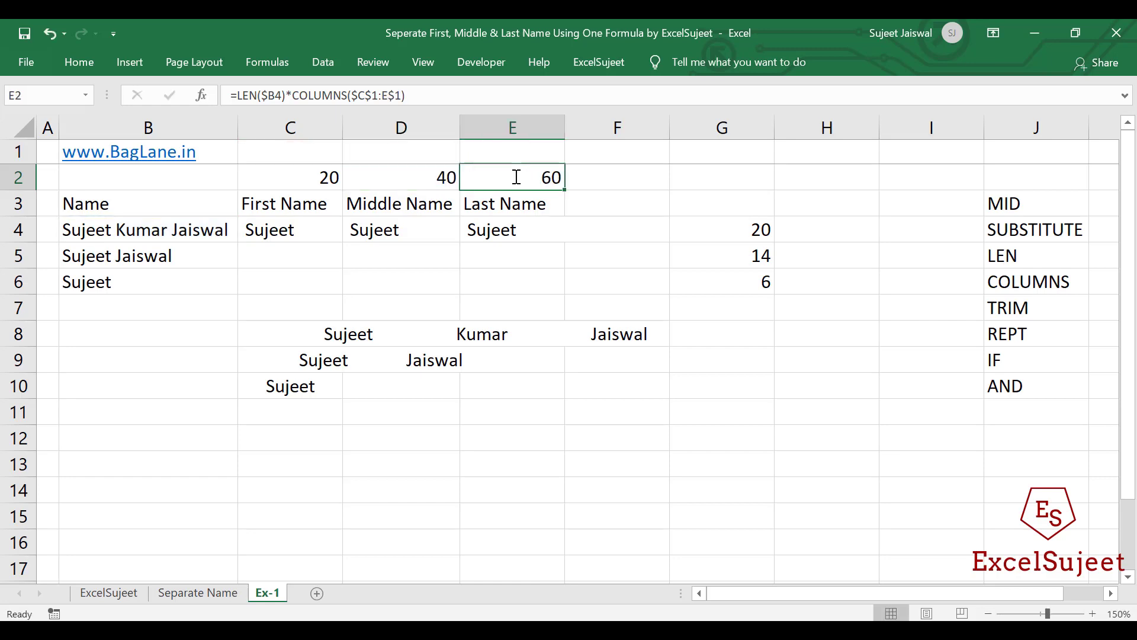
key(F2)
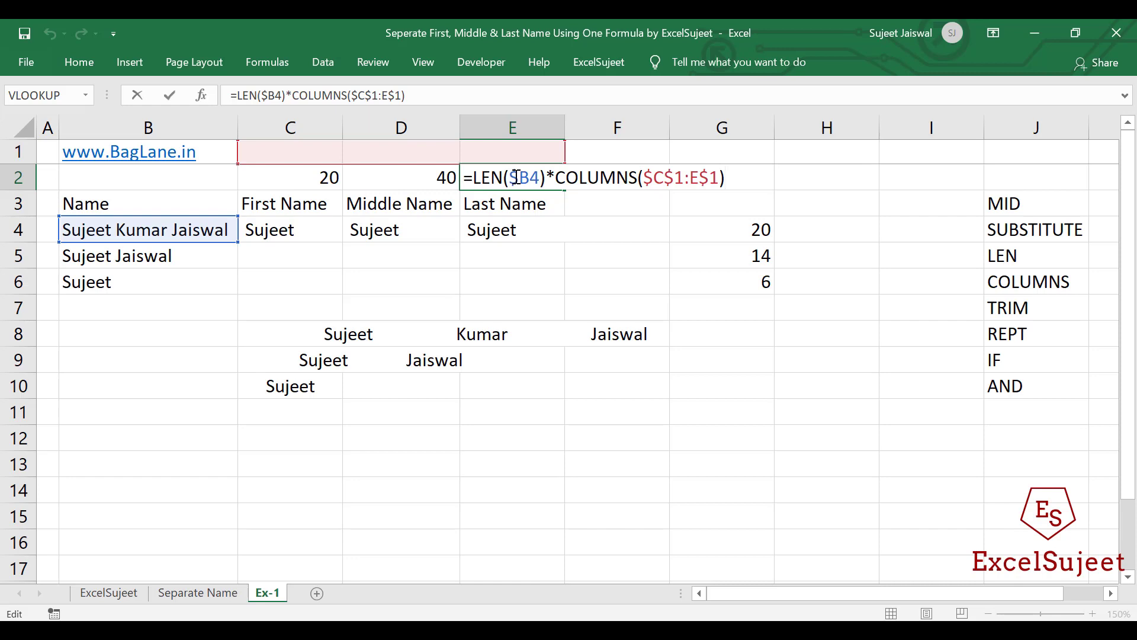
key(Escape)
Replace the start number argument of the MID formula in C4 with LEN($B4)*COLUMNS($C$1:C$1) copied from C2
key(Left)
key(Left)
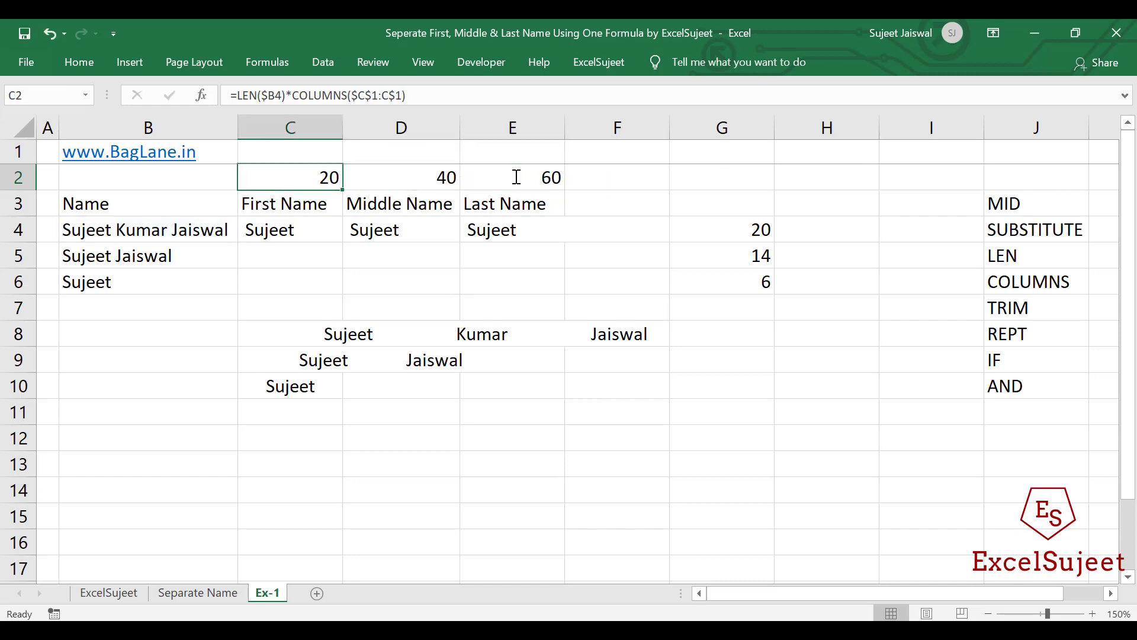
drag(414, 95, 239, 95)
key(ctrl+c)
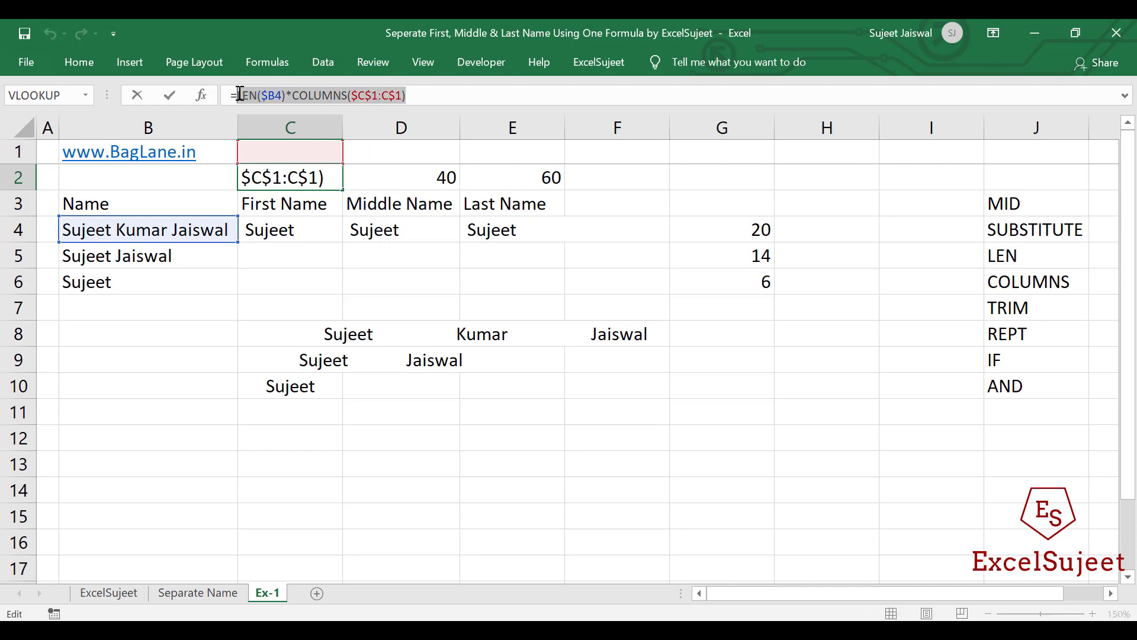
key(Return)
key(Down)
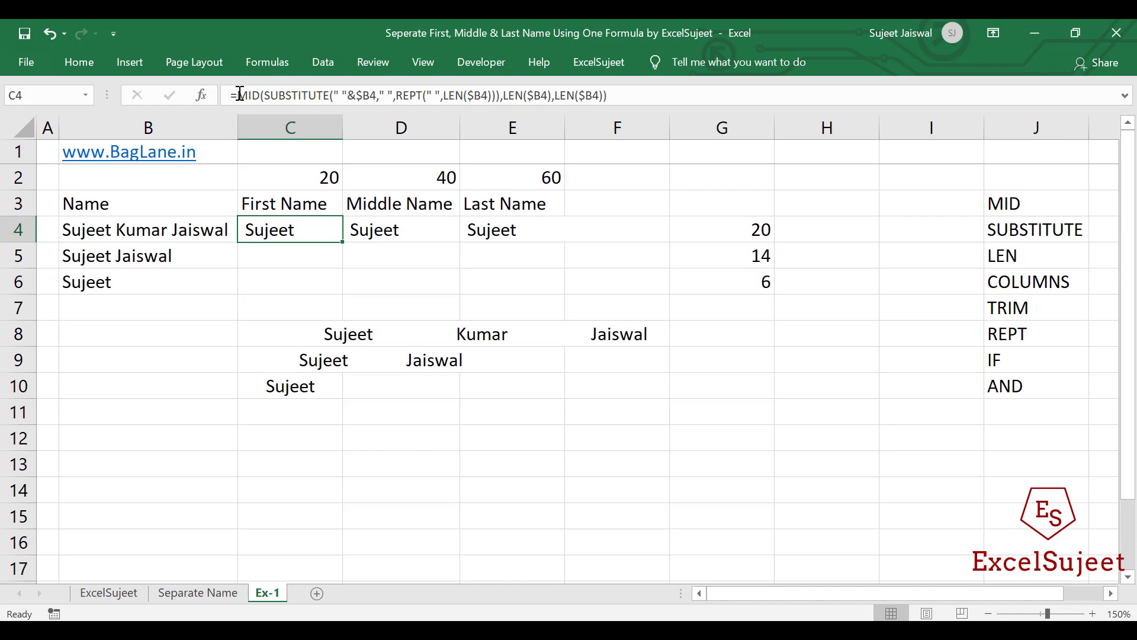
click(513, 96)
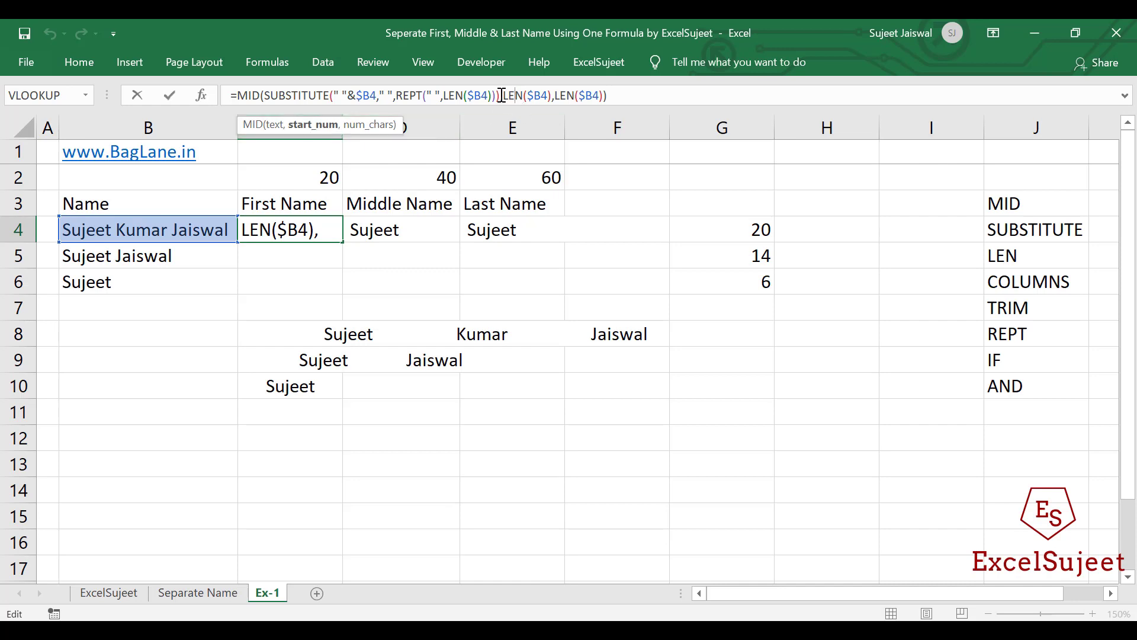
drag(501, 95, 552, 97)
key(ctrl+v)
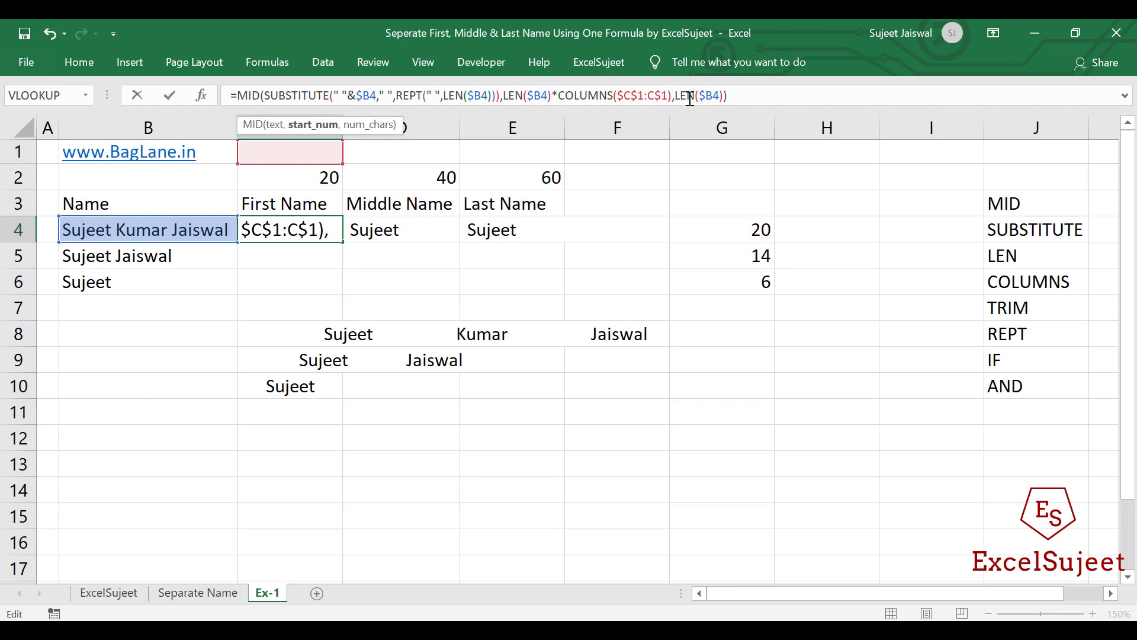
key(Return)
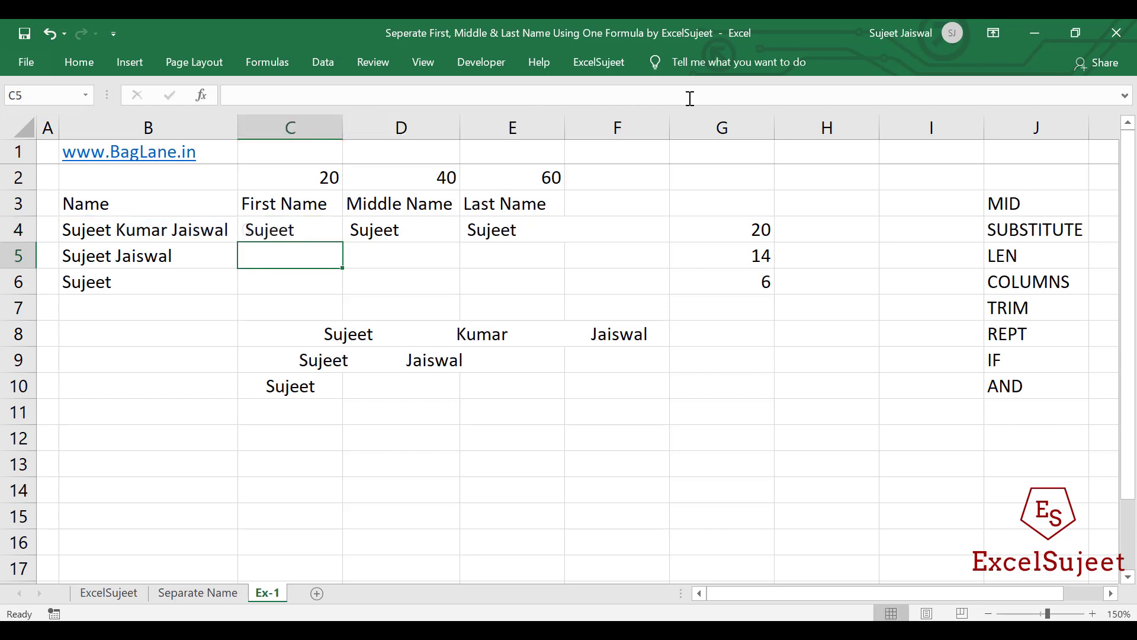
Fill the updated MID formula from C4 across to E4
key(Up)
key(ctrl+shift+Right)
key(ctrl+r)
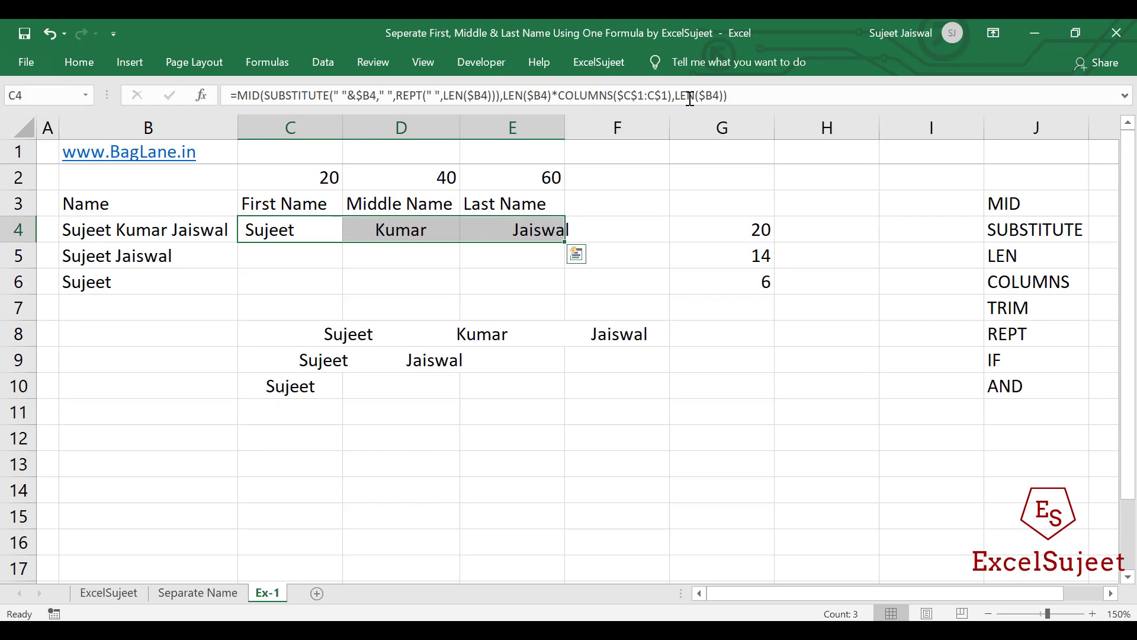
key(ctrl+shift+Left)
key(Right)
key(Right)
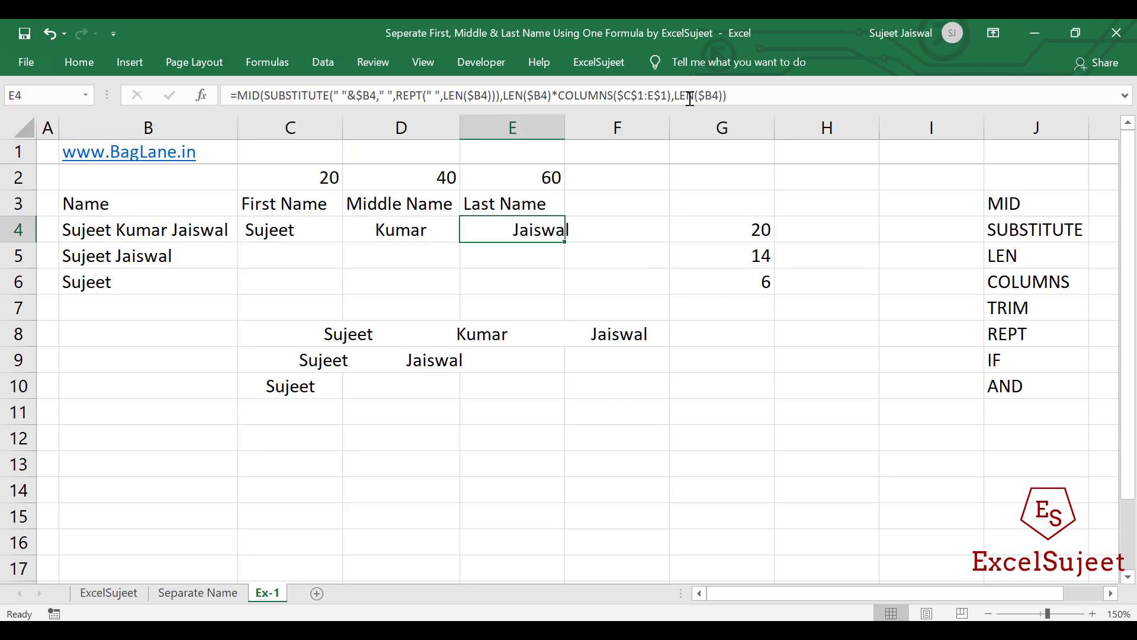
Copy the name parts in C4:E4 and paste them as values into C11:E11
key(Left)
key(Left)
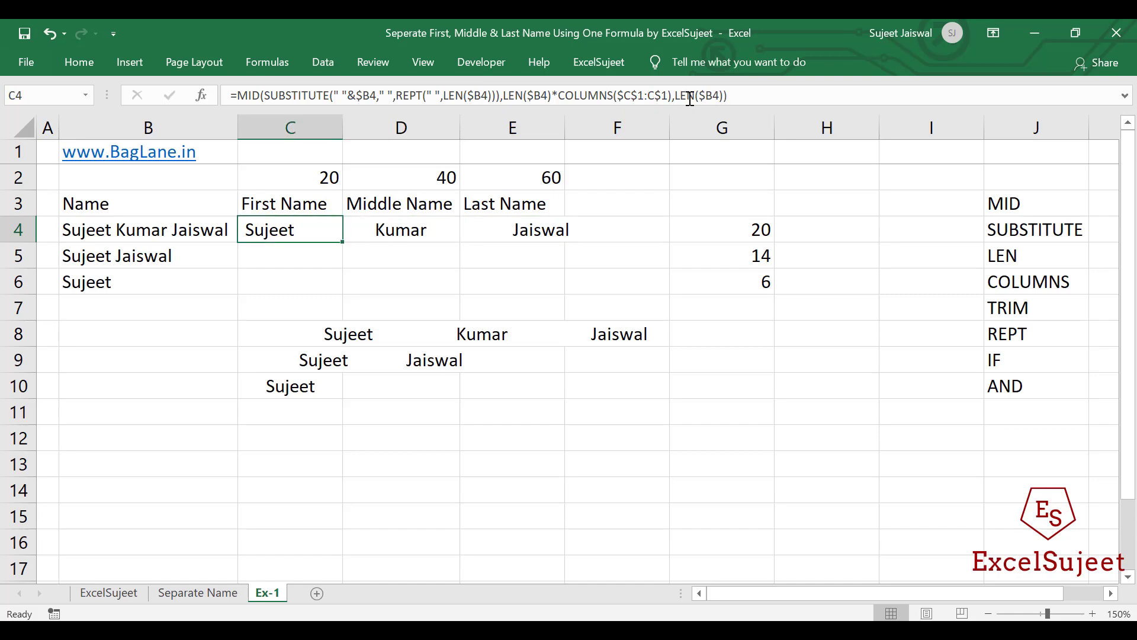
key(shift+Right)
key(shift+Right)
key(ctrl+c)
key(Down)
key(Down)
key(Down)
key(Down)
key(Down)
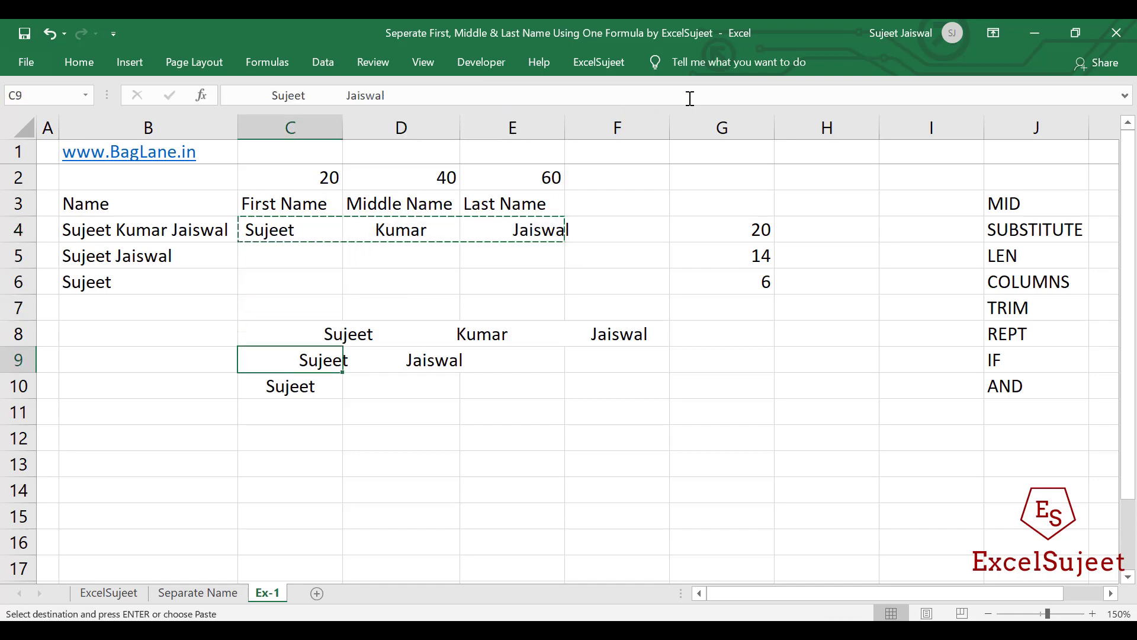
key(Down)
key(Down)
key(ctrl+v)
key(Down)
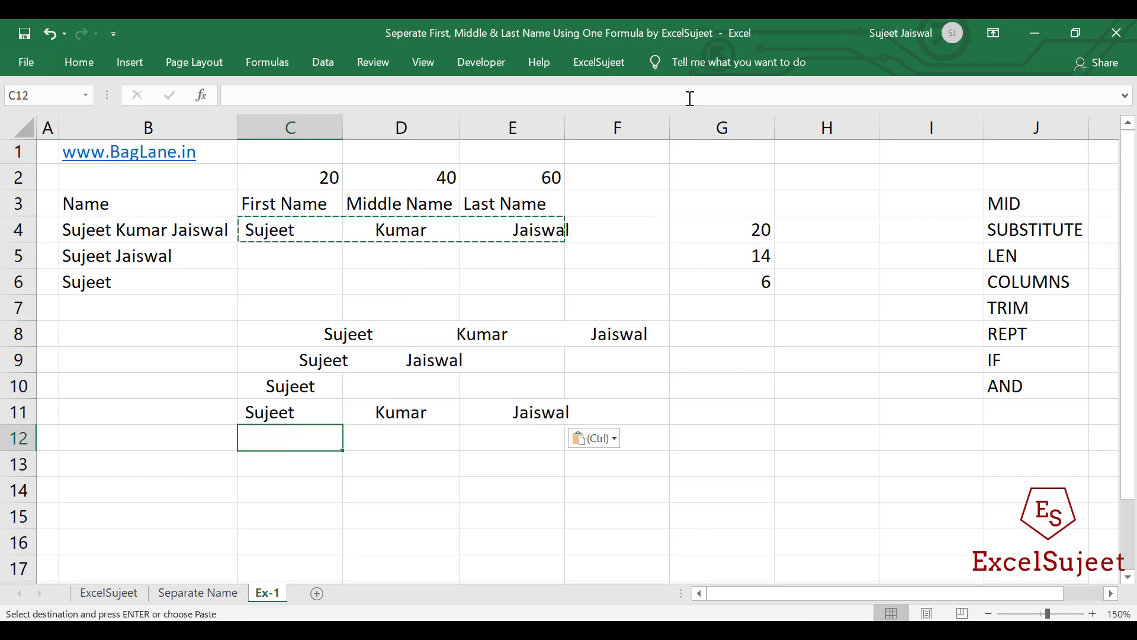
Examine the extra spaces around the pasted name parts in C11:E11
key(Up)
key(F2)
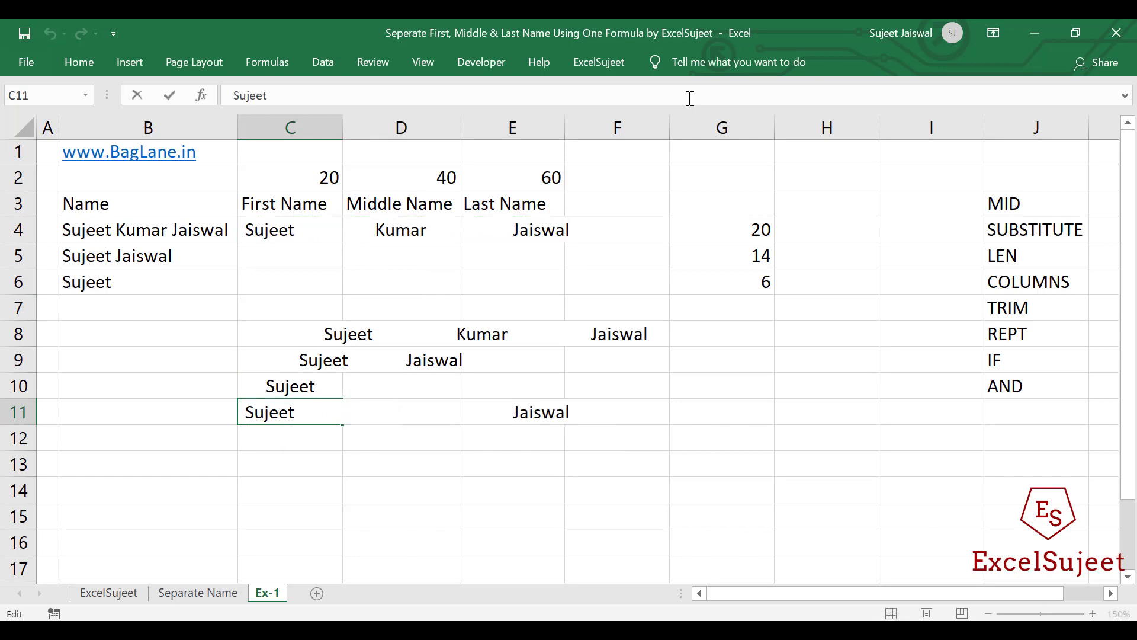
key(Tab)
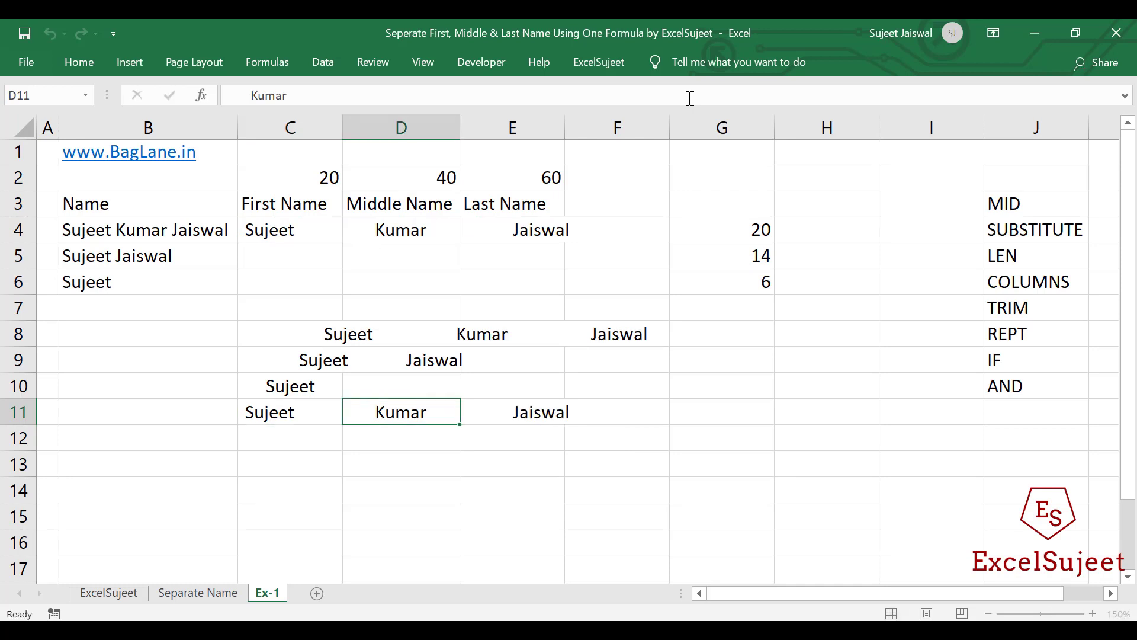
key(Right)
key(Left)
key(Left)
Delete the pasted name parts from C11:E11
key(shift+Right)
key(shift+Right)
key(shift+Right)
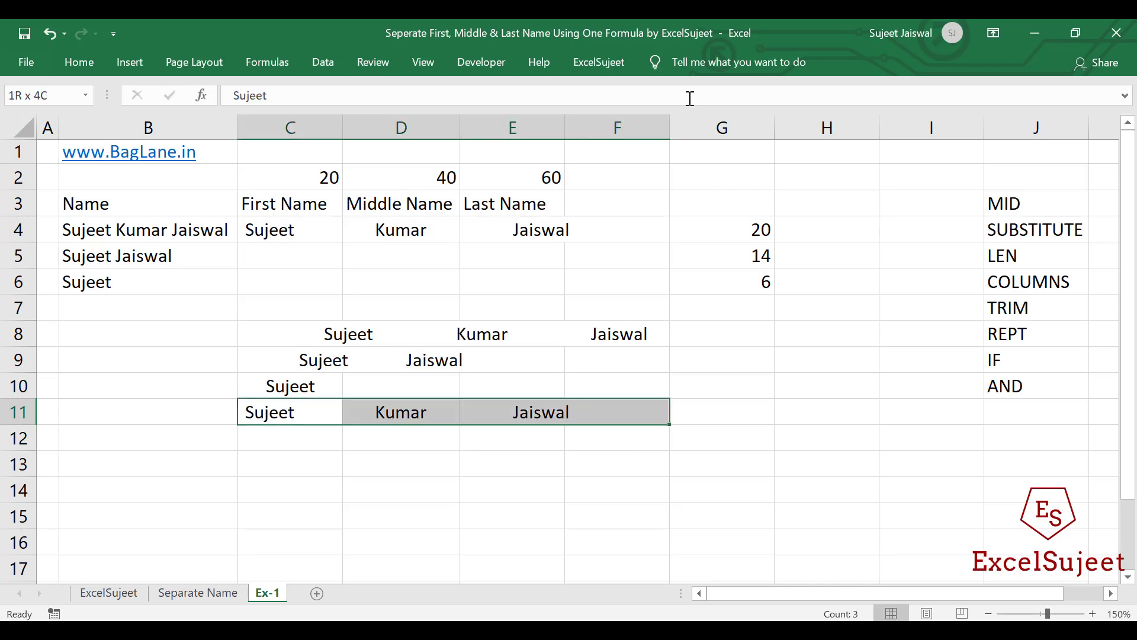
key(shift+Left)
key(Delete)
Compare the MID formula in C4 with the space-padded full name in C8
key(Up)
key(Up)
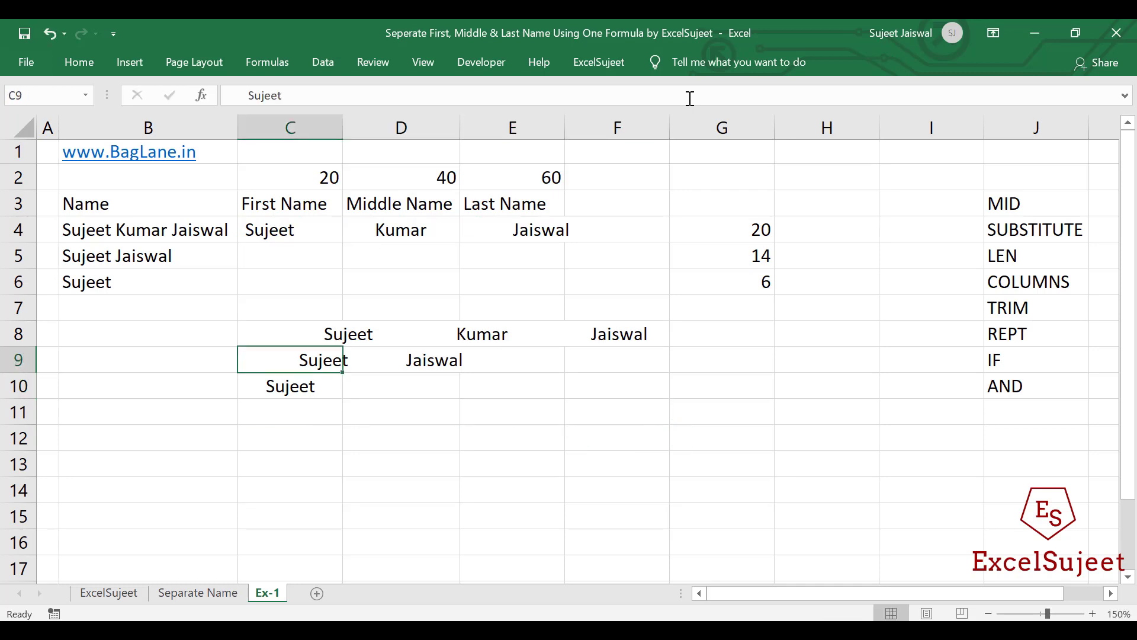
key(Up)
key(Up)
key(Up)
key(Up)
key(Up)
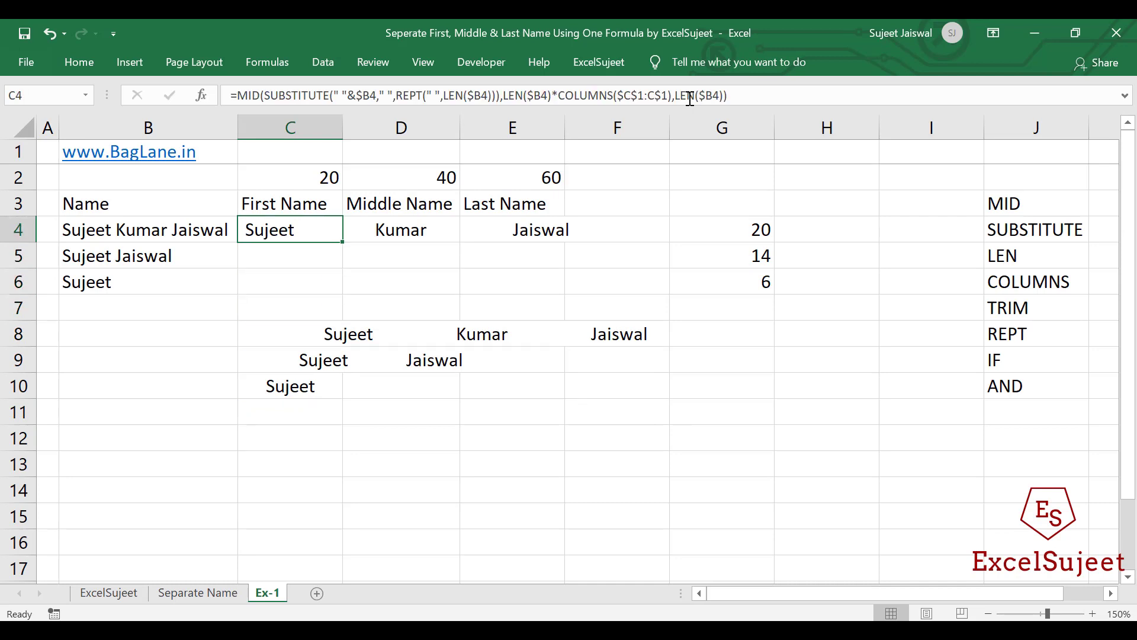
key(Down)
key(Down)
key(Down)
key(Down)
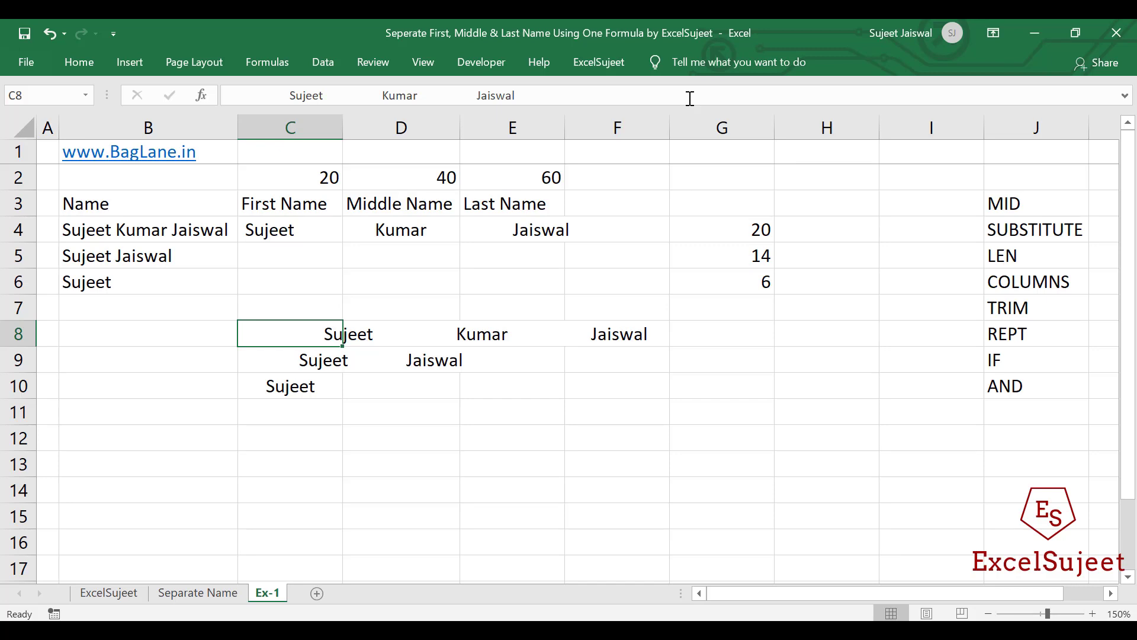
key(Up)
key(Up)
key(Up)
key(Up)
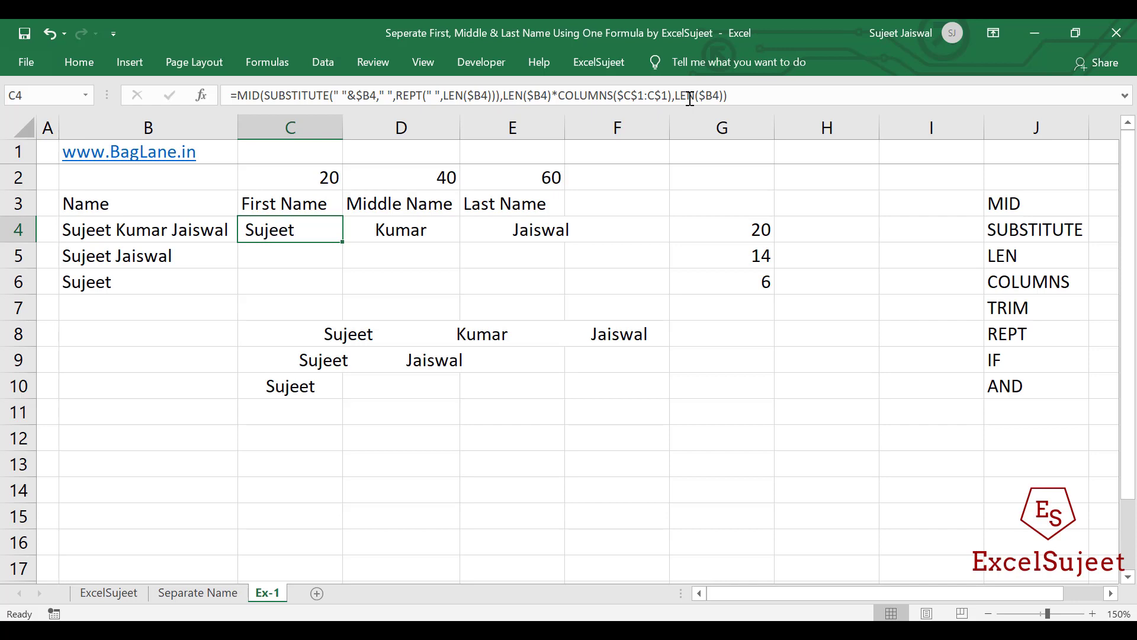
Examine the COLUMNS range in the MID formulas in D4 and E4, and return to C4
key(Right)
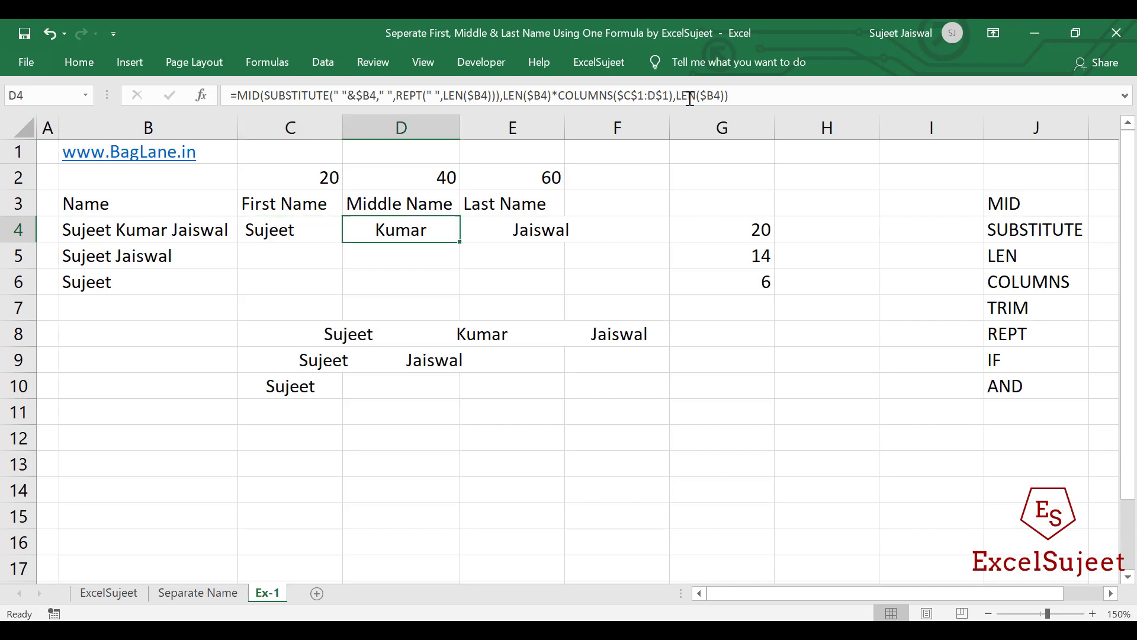
key(Right)
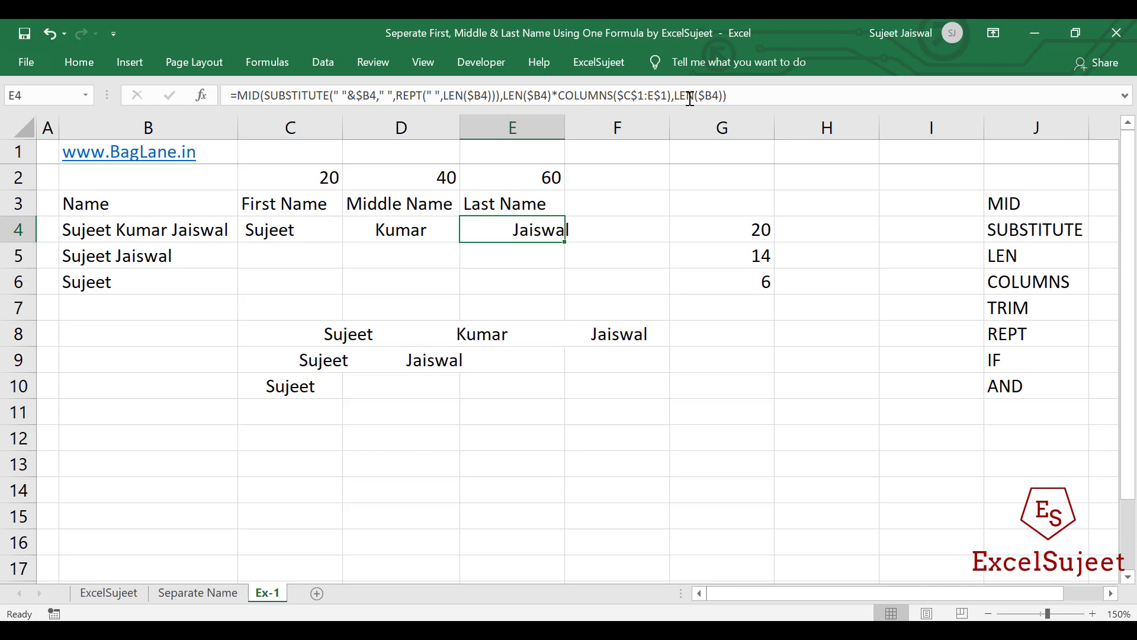
key(Left)
key(Left)
key(Left)
key(Right)
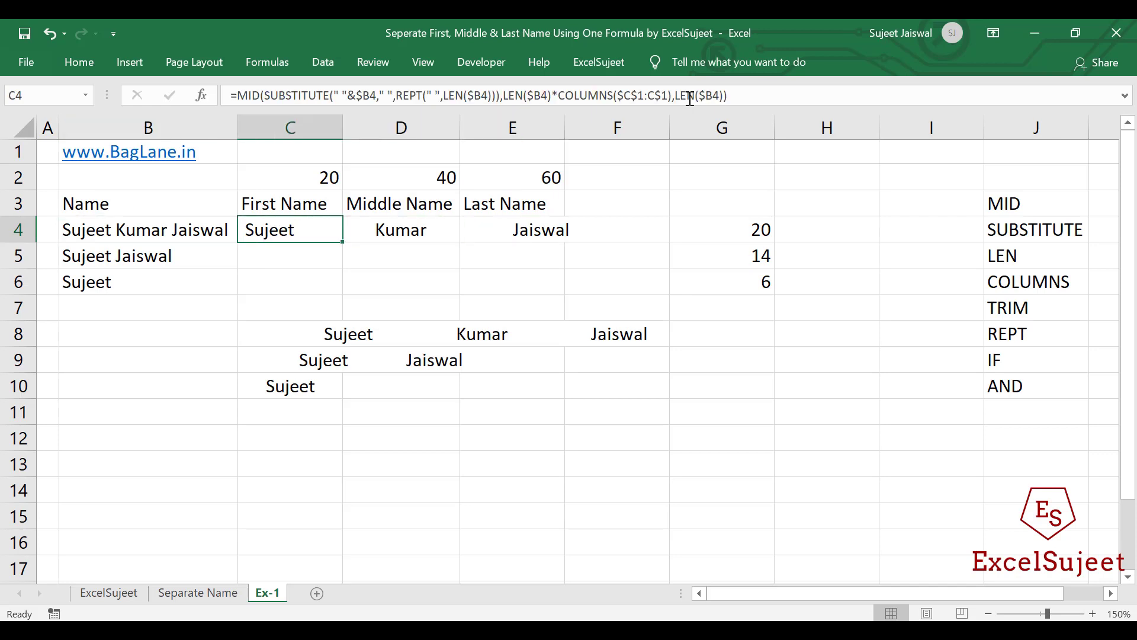
Compare the full name in B4 and the space-padded name in C8 with the MID formula in C4
key(Left)
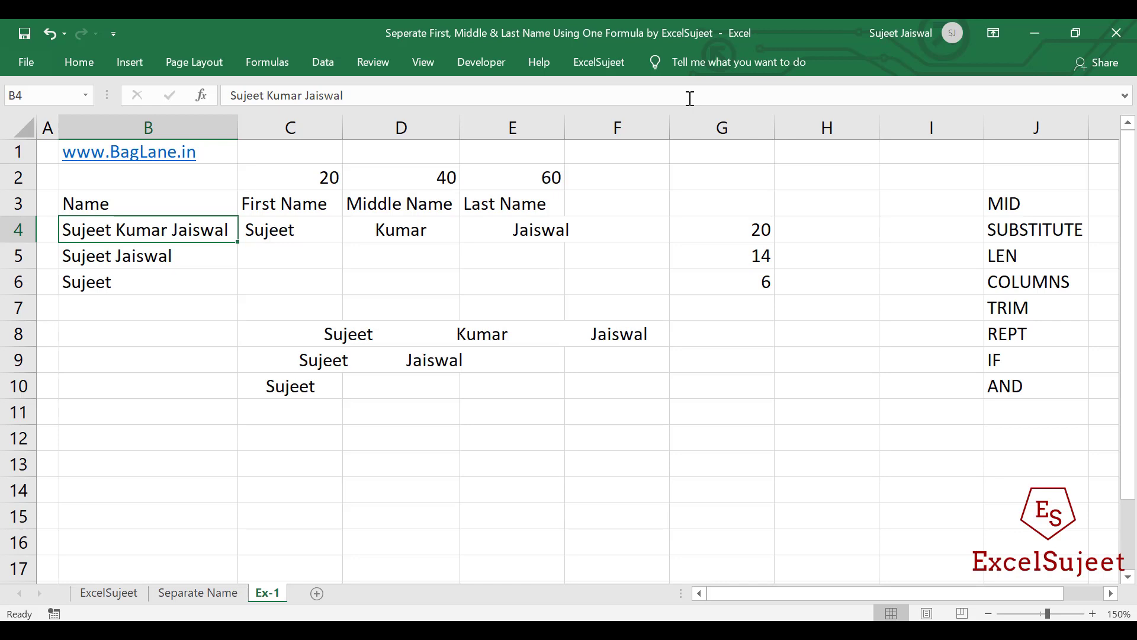
key(Right)
key(Left)
key(Right)
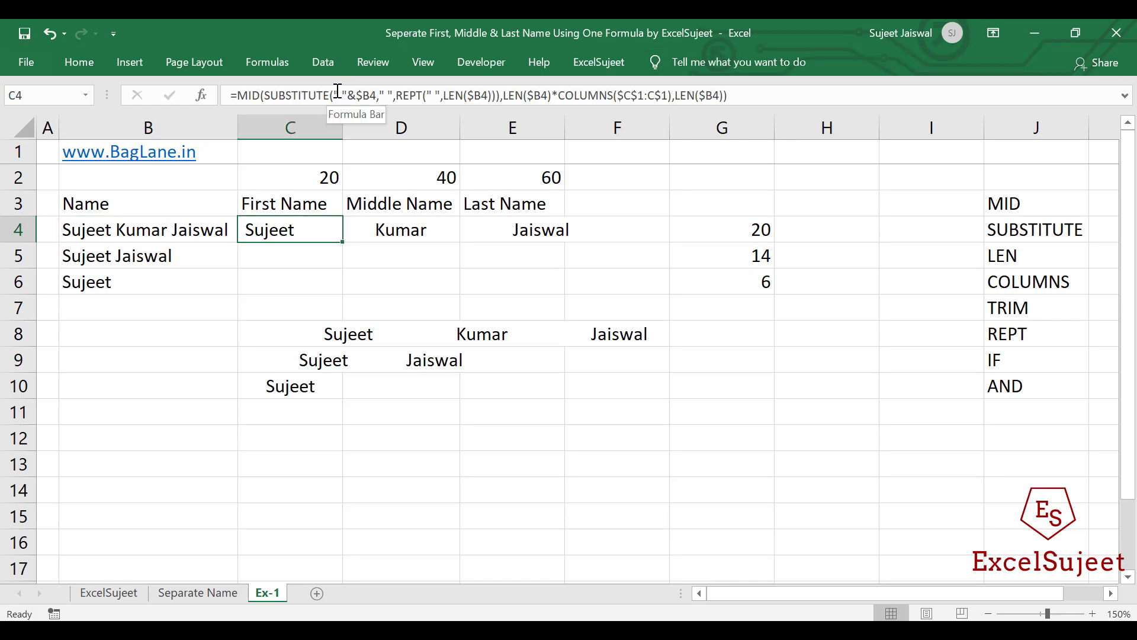
click(293, 324)
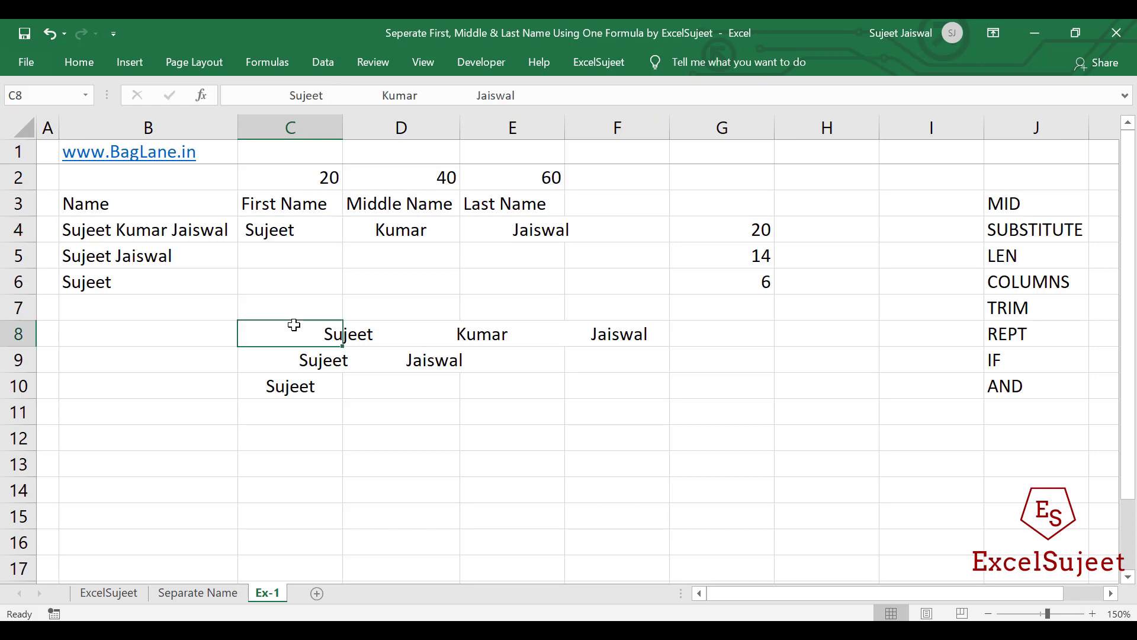
key(Up)
key(Up)
key(Up)
key(Up)
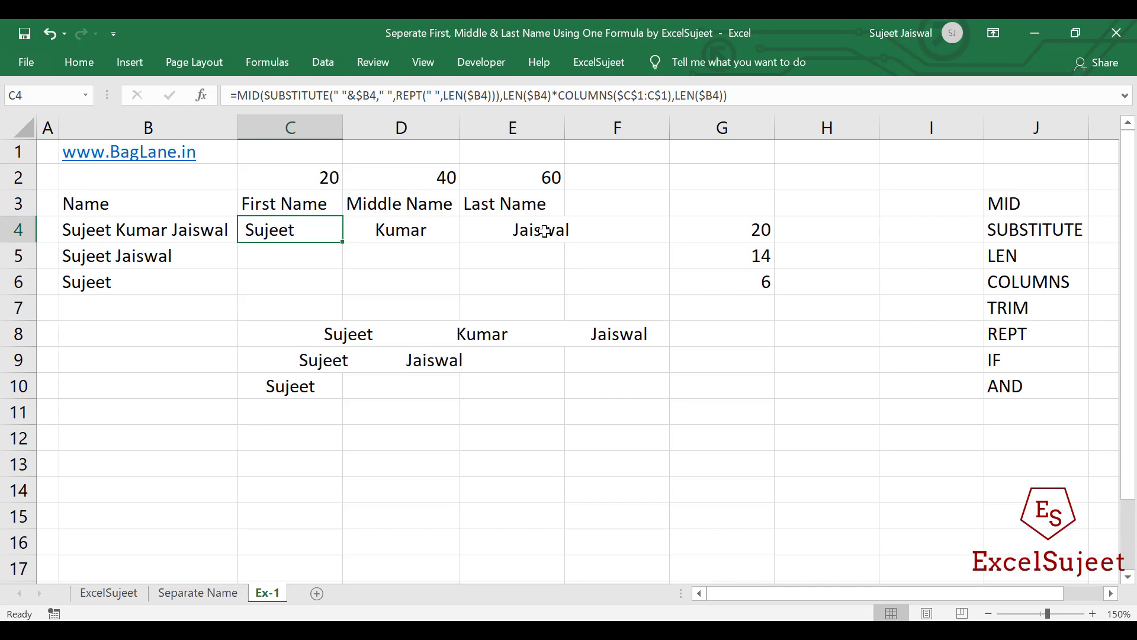
Try filling the MID formulas in C4:E4 down through row 6
key(shift+Right)
key(shift+Right)
key(shift+Down)
key(shift+Down)
key(ctrl+d)
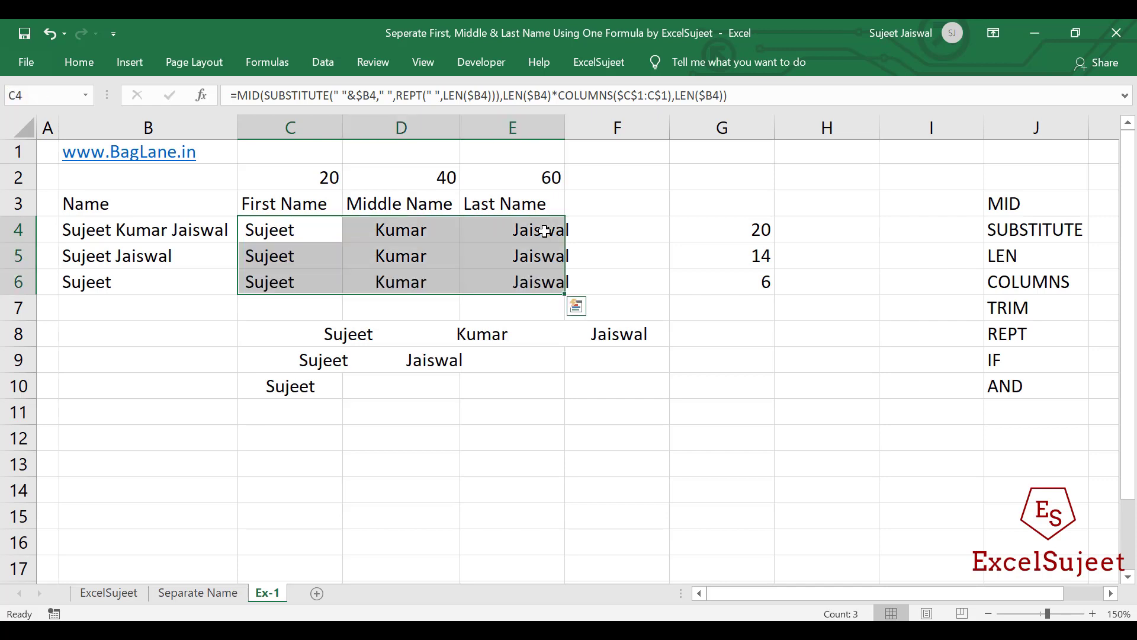
Check the filled formulas in row 5 and undo the fill in C5:E6
key(Down)
key(Up)
key(Down)
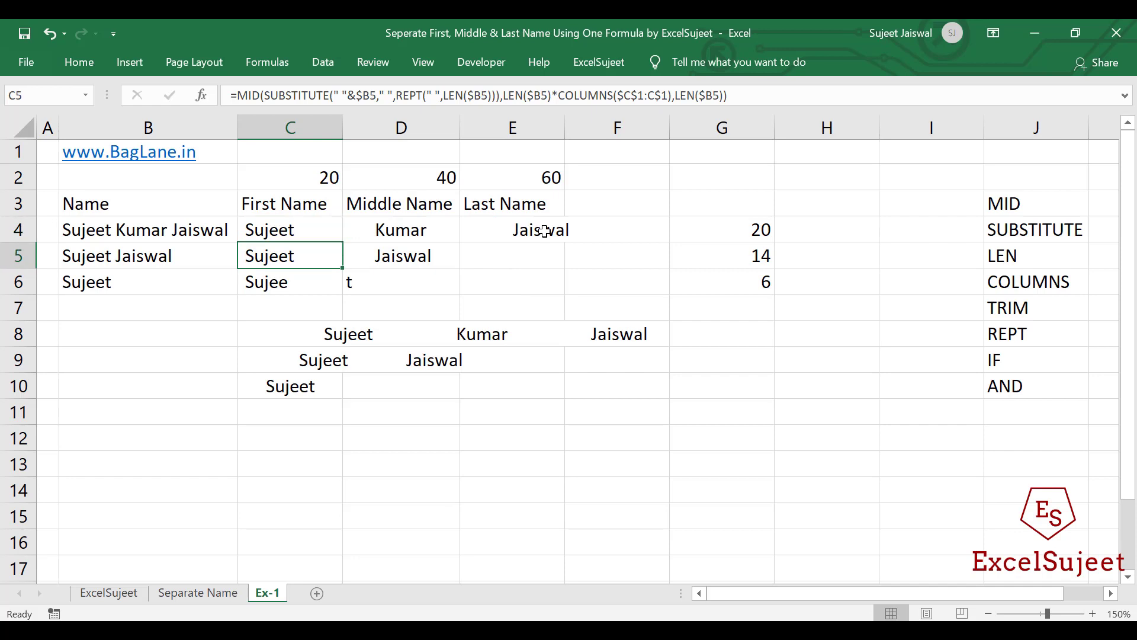
key(Right)
key(Right)
key(Left)
key(Left)
key(Right)
key(Left)
key(ctrl+z)
key(Up)
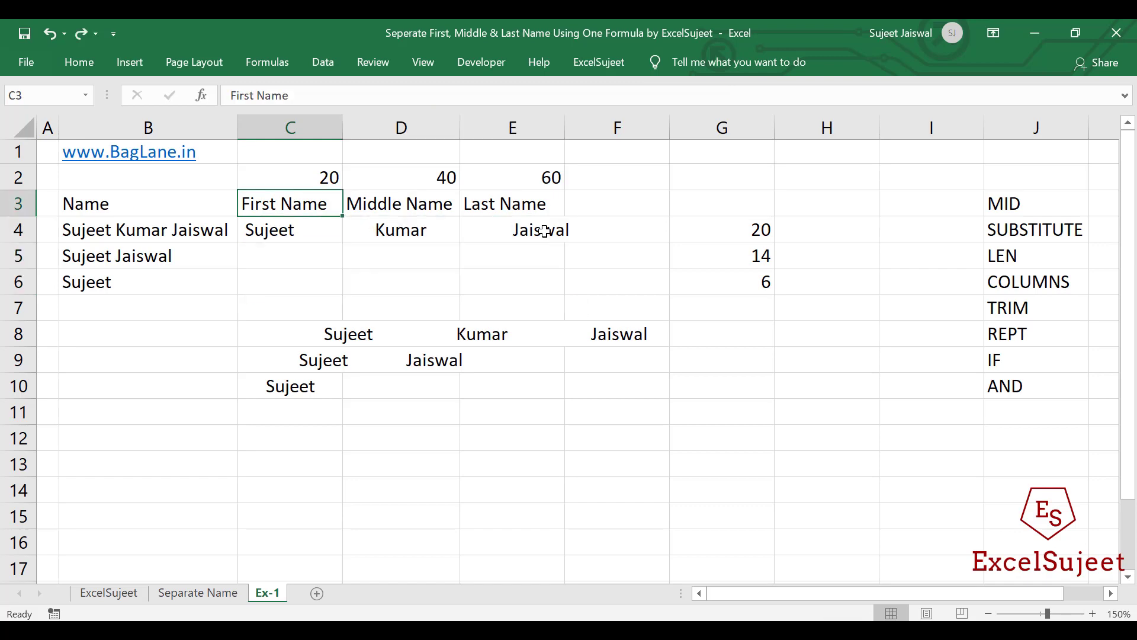
Run Evaluate Formula on C4 and evaluate it part by part through the SUBSTITUTE function
key(Down)
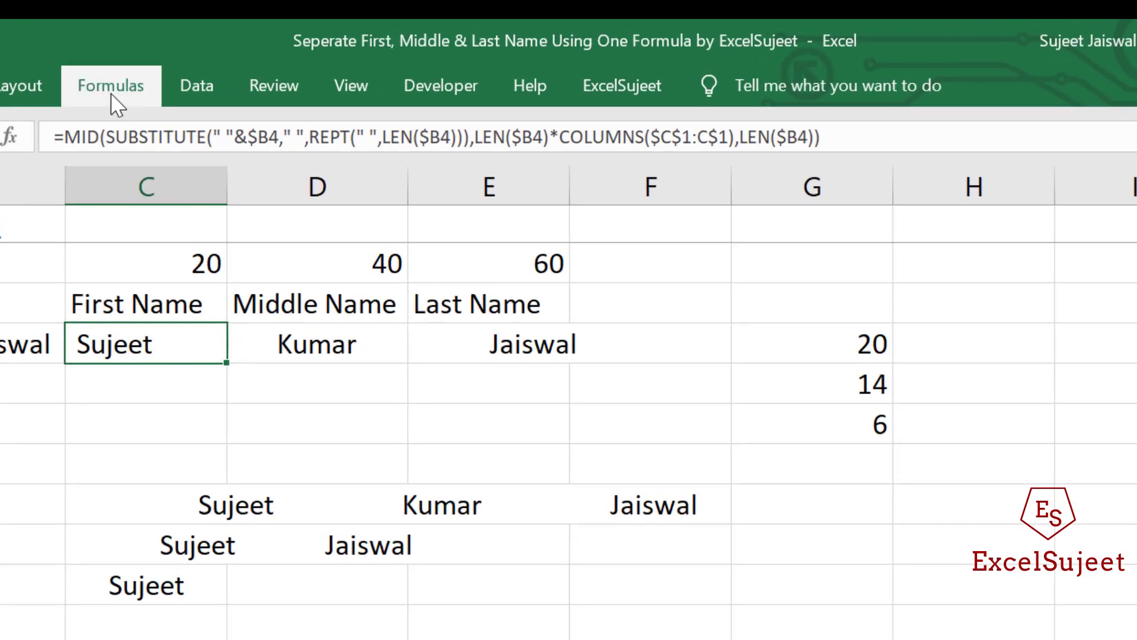
click(113, 96)
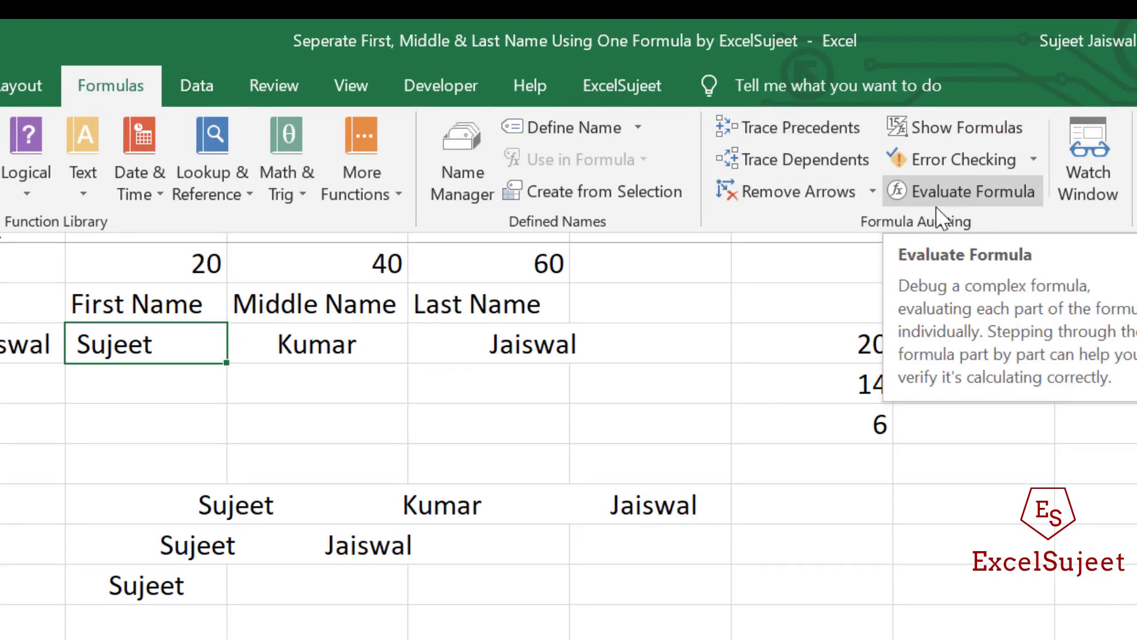
click(948, 189)
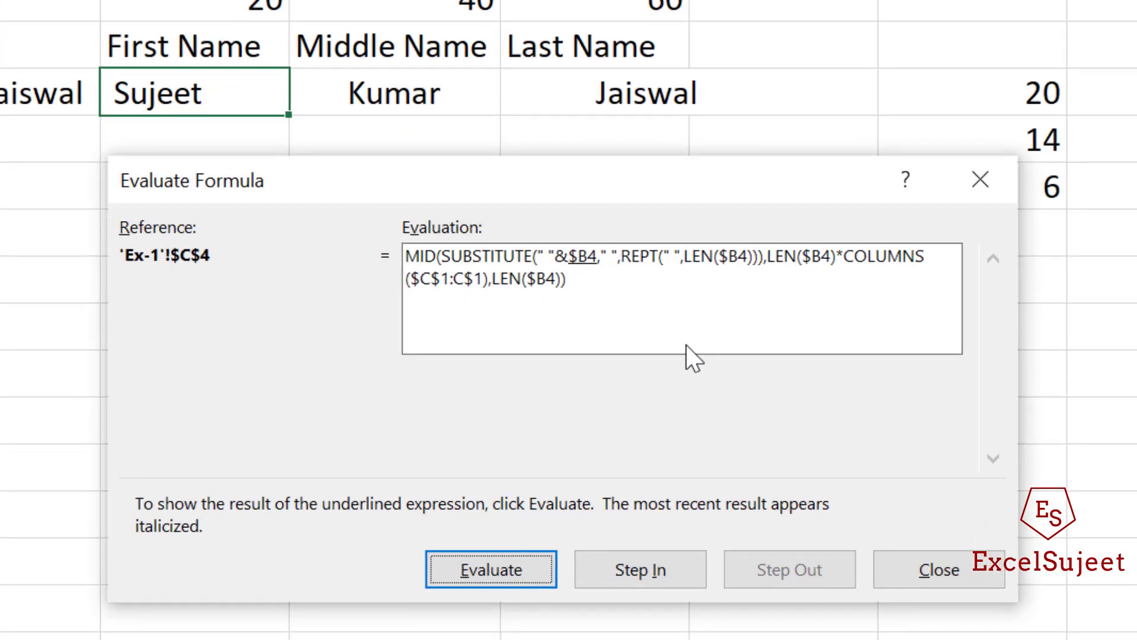
click(497, 561)
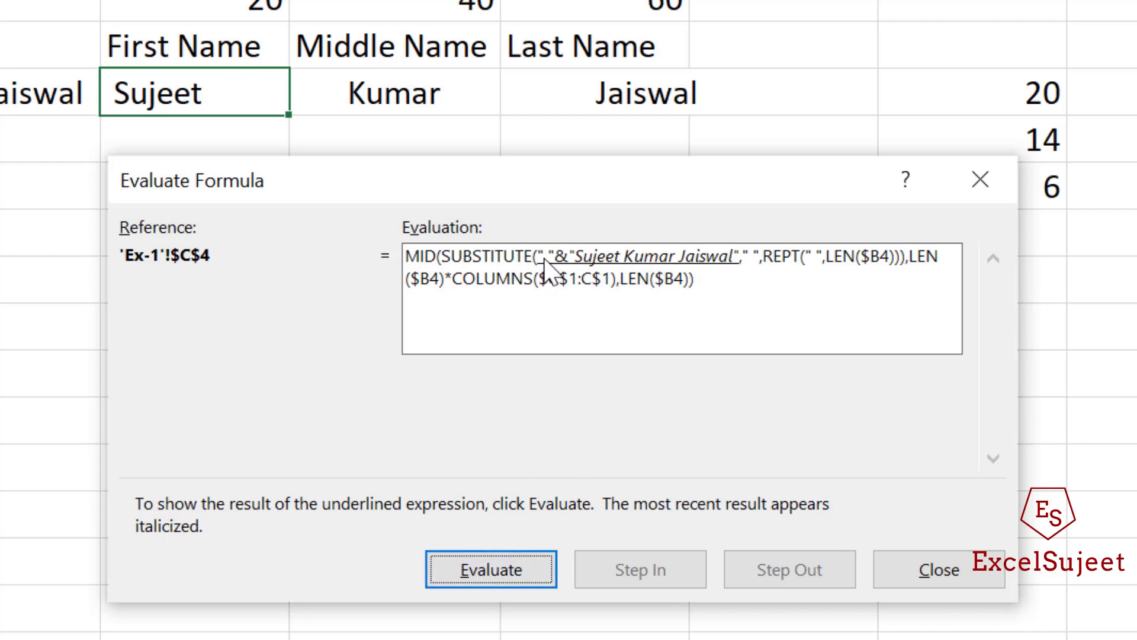
click(485, 568)
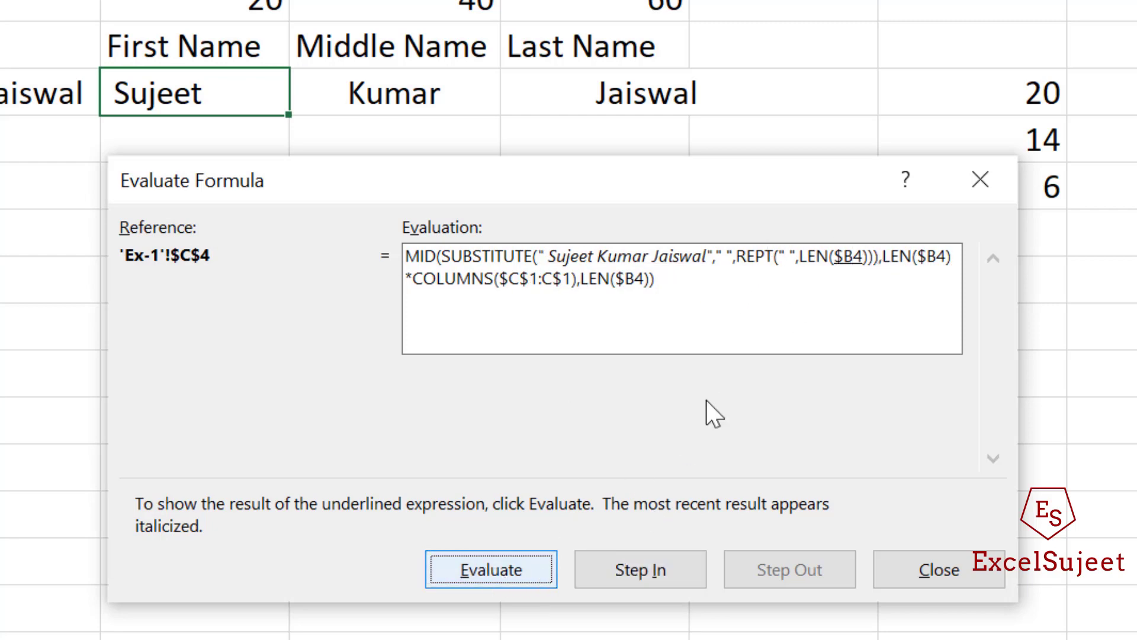
click(535, 569)
click(535, 569)
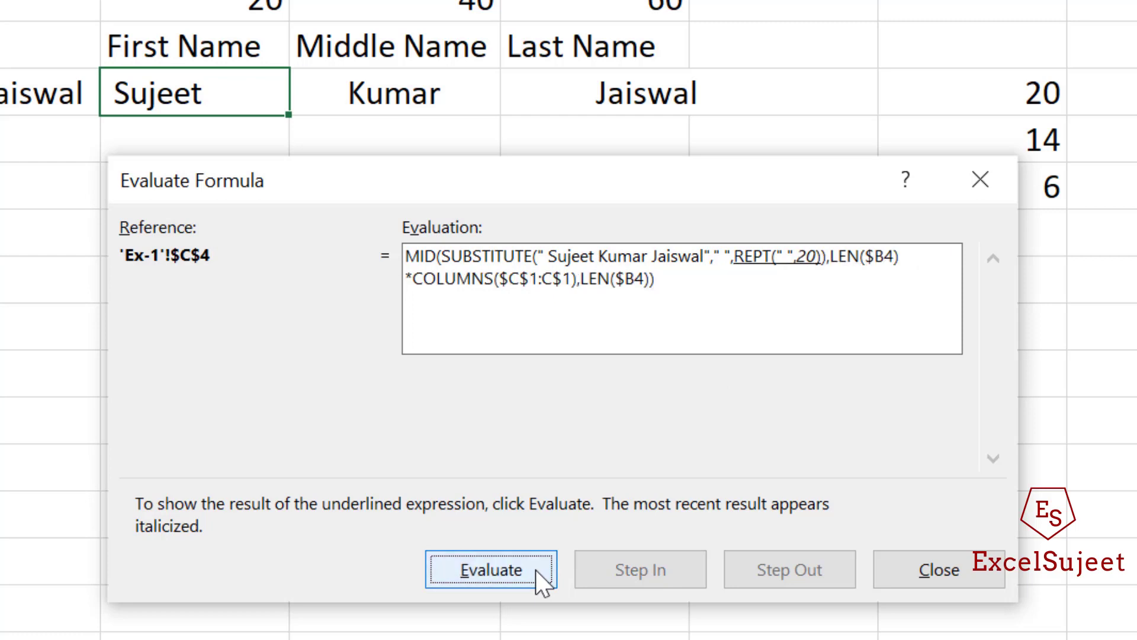
click(535, 569)
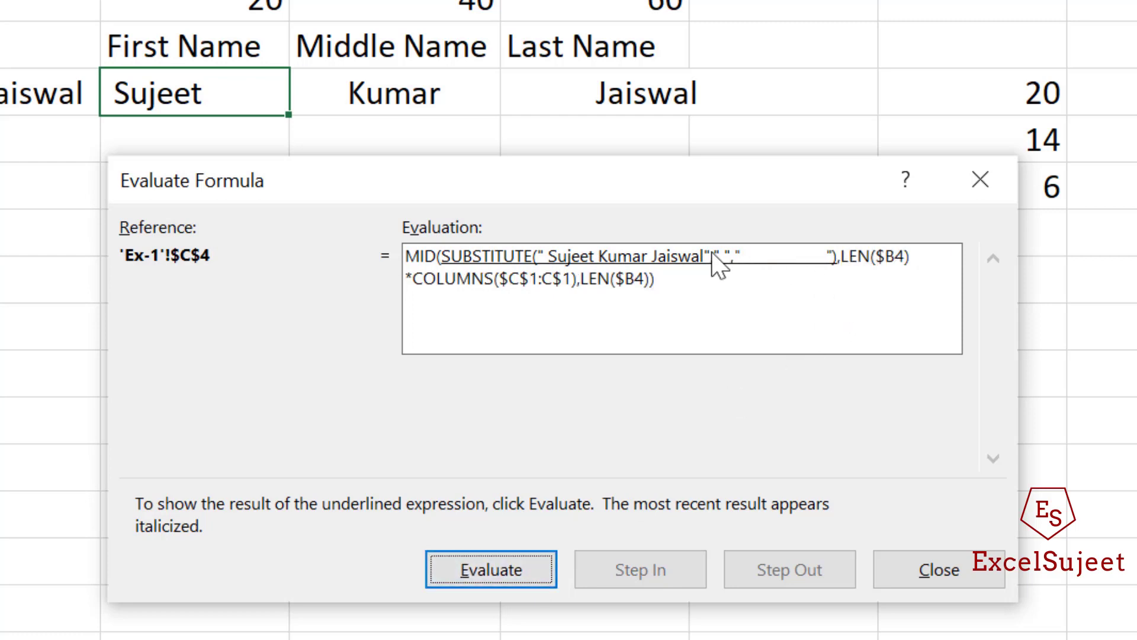
click(515, 577)
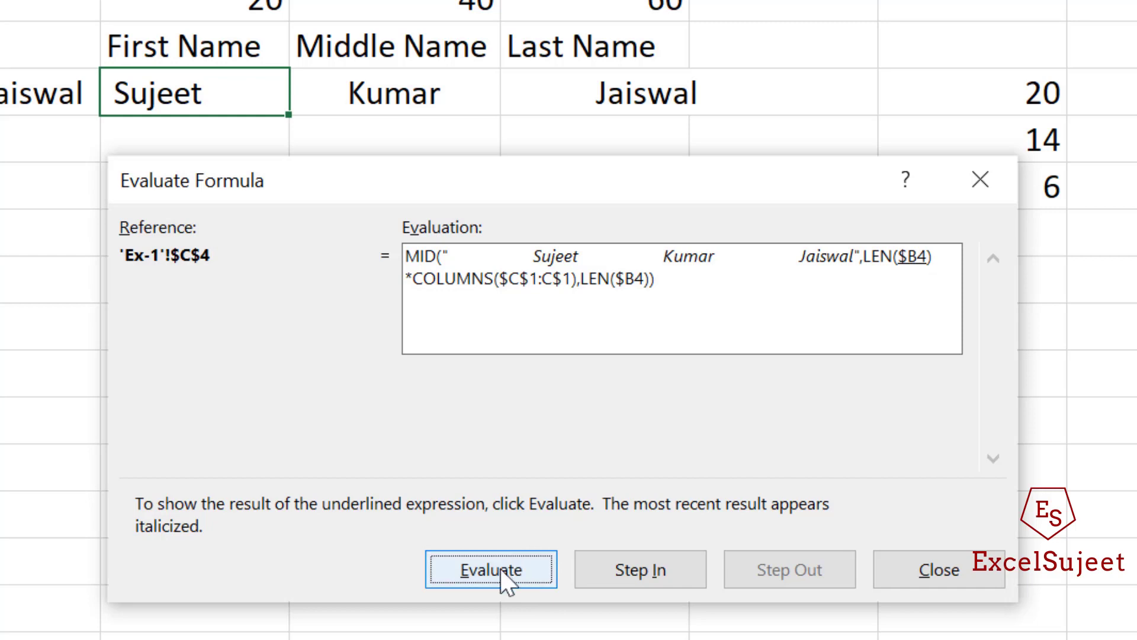
Evaluate the remaining LEN, COLUMNS and MID parts of the C4 formula and close the evaluation
click(547, 570)
click(547, 571)
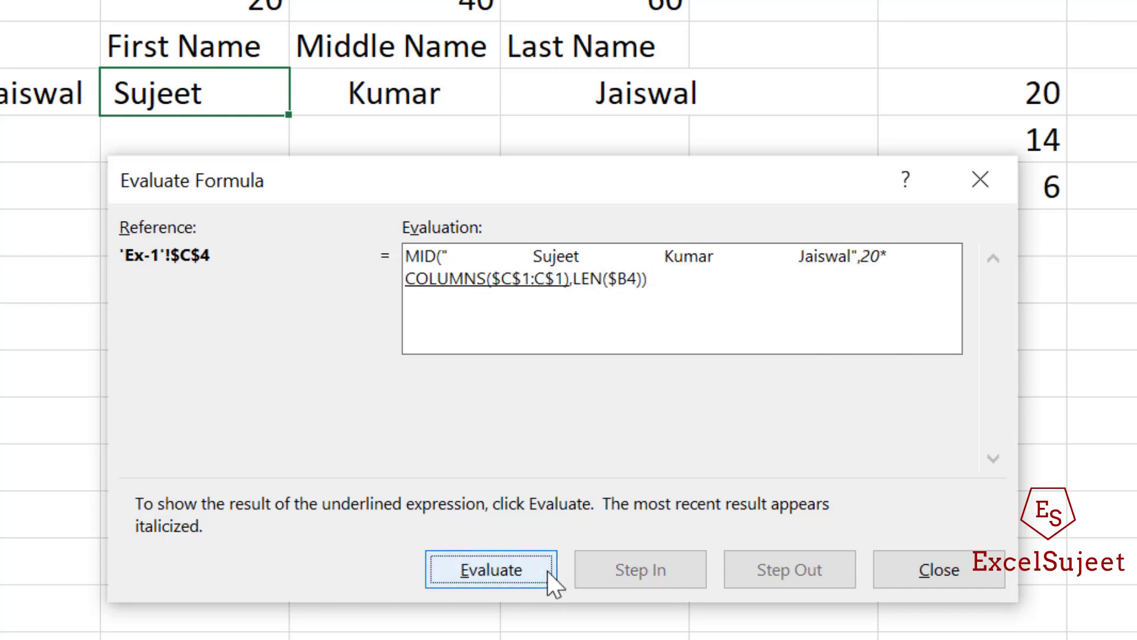
click(499, 567)
click(502, 572)
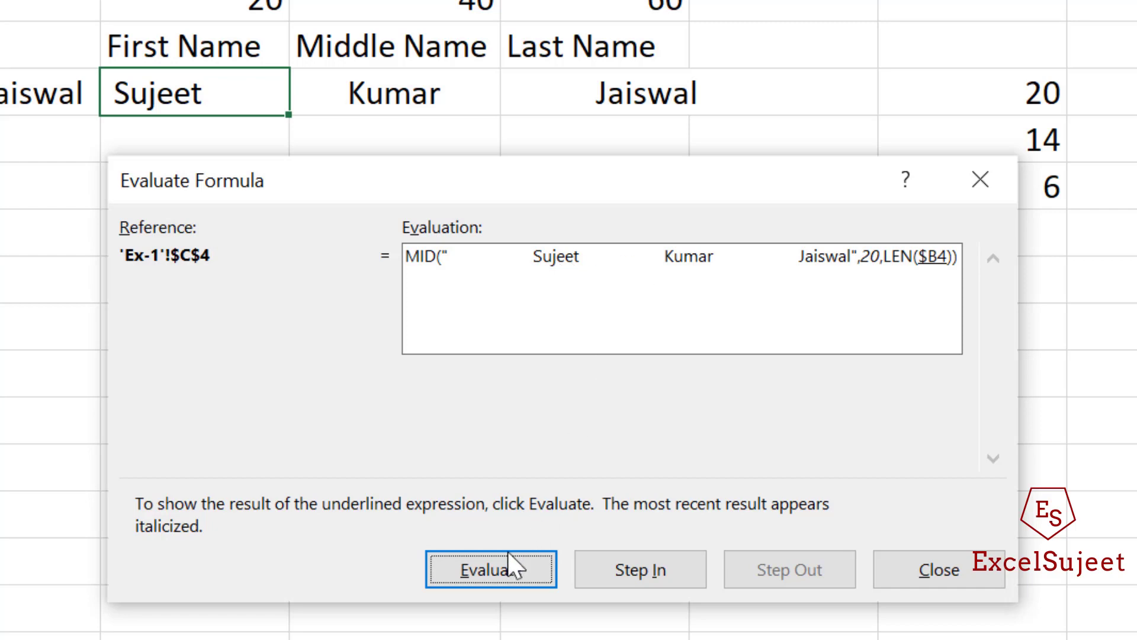
click(485, 576)
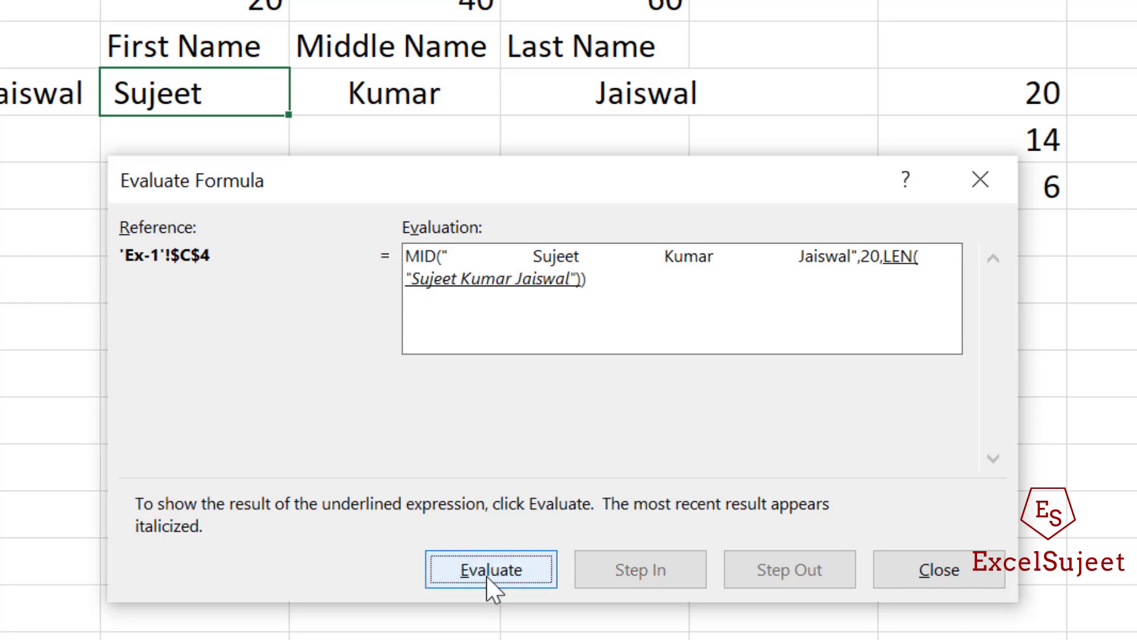
click(486, 576)
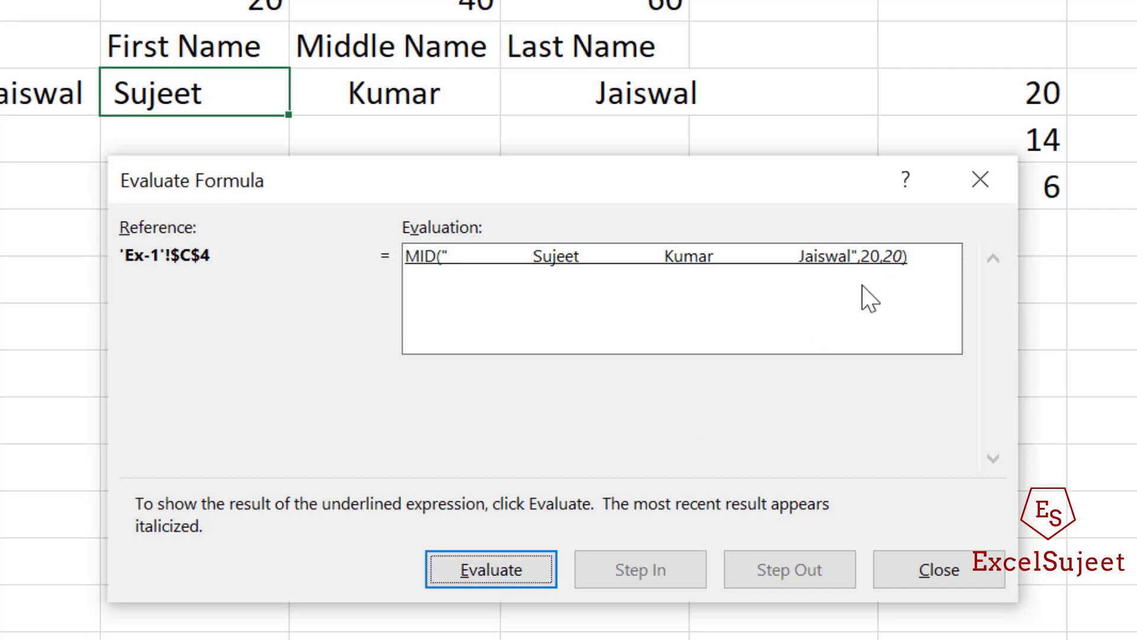
click(524, 578)
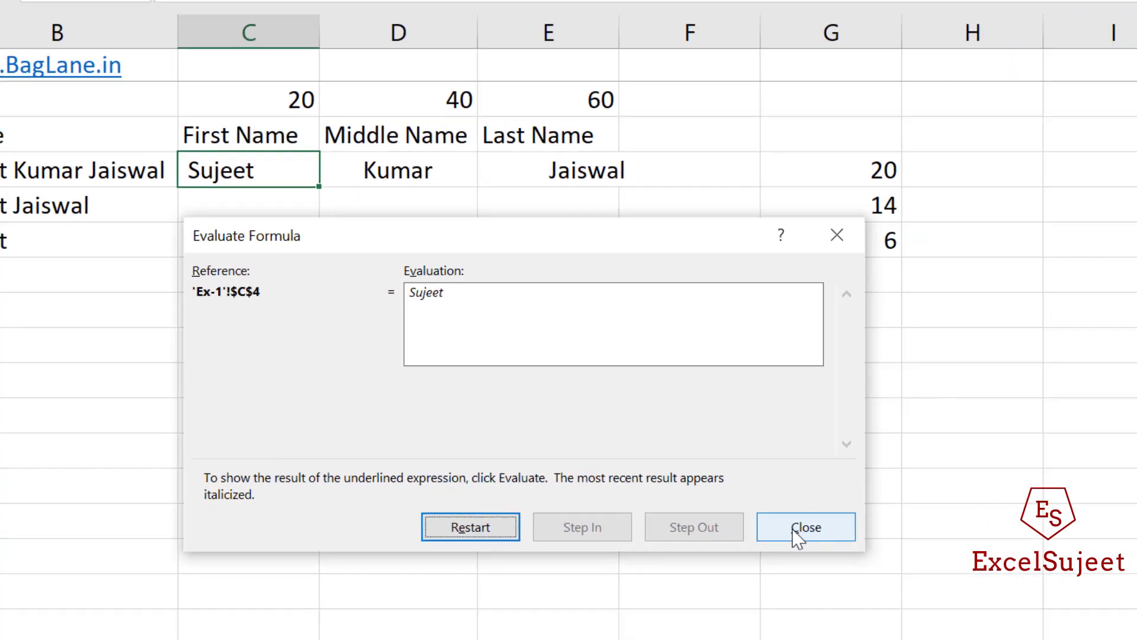
click(906, 573)
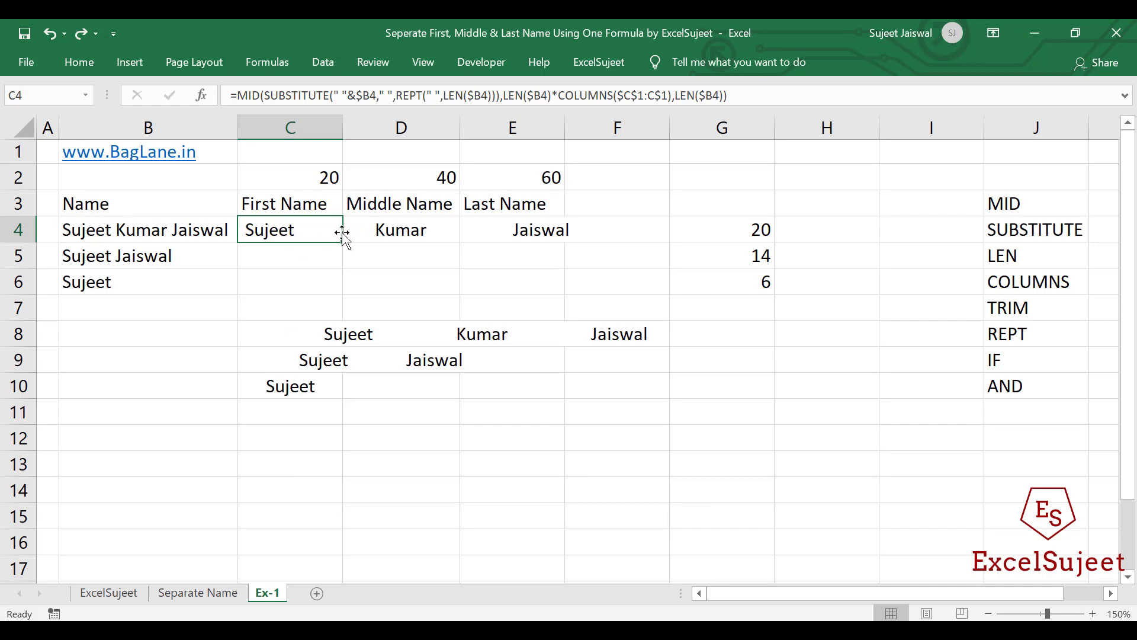
Wrap the whole MID formula in C4 in a TRIM function
click(237, 96)
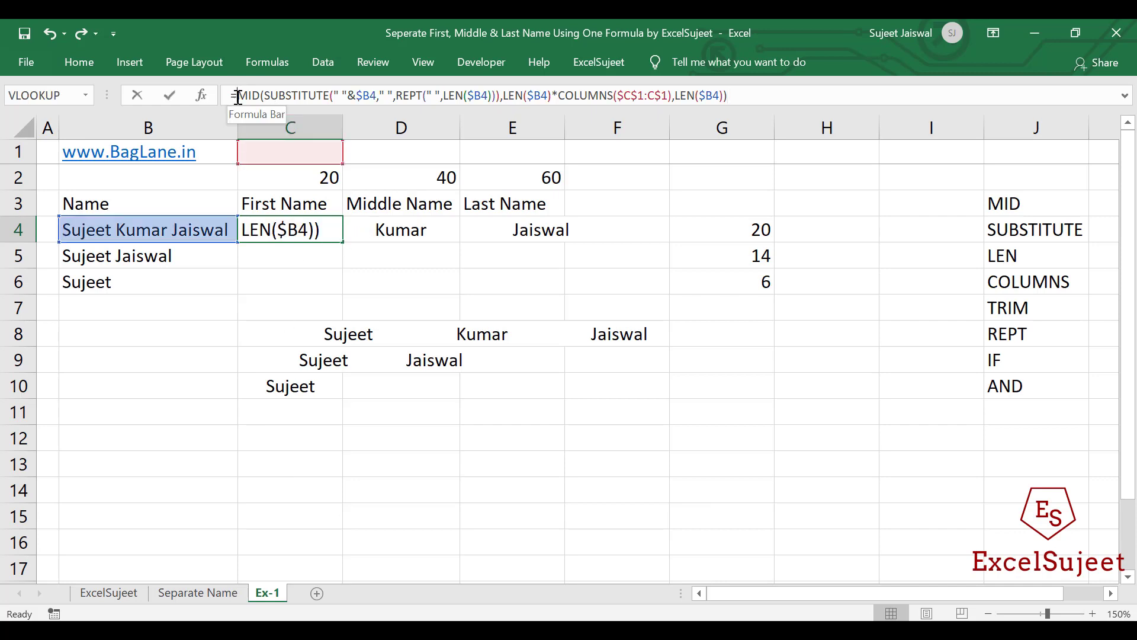
text(TRIM()
click(781, 98)
text())
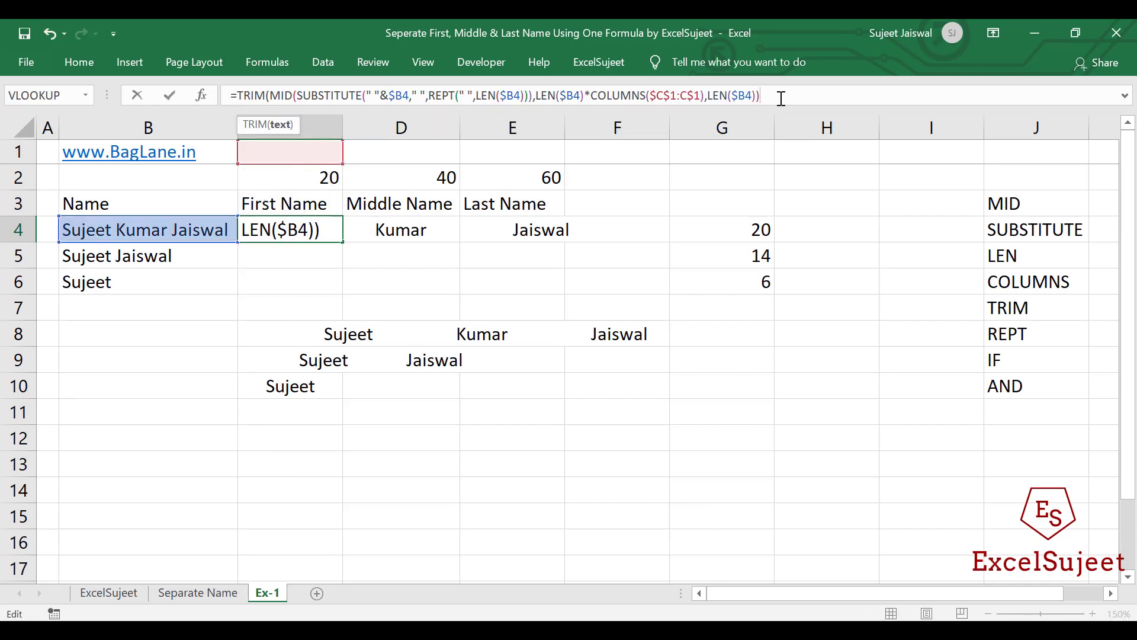
text())
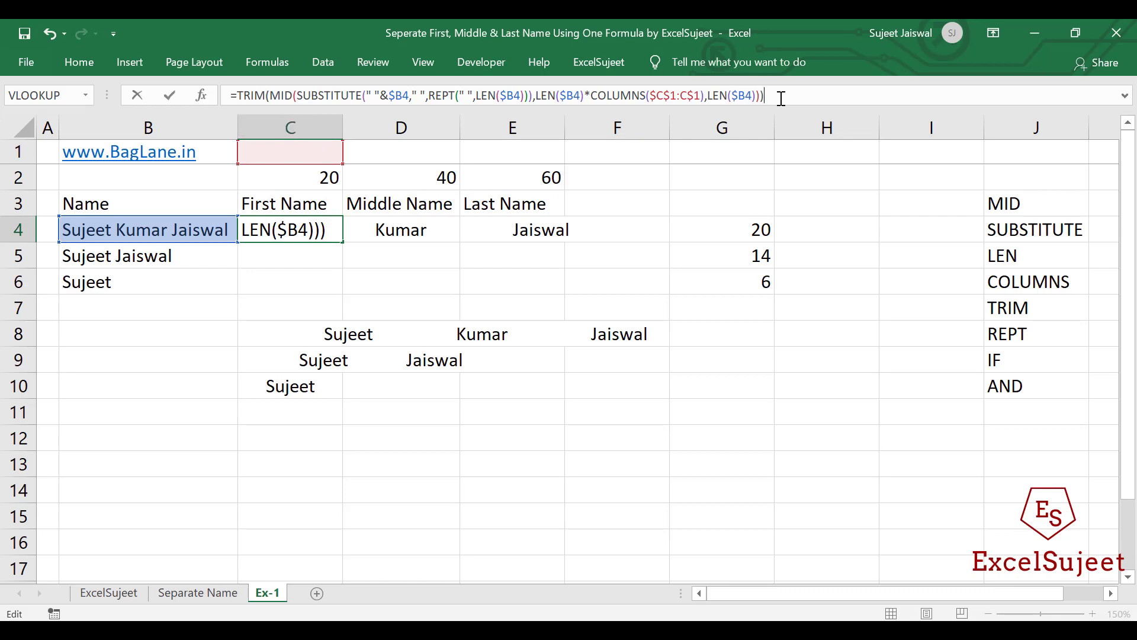
key(Return)
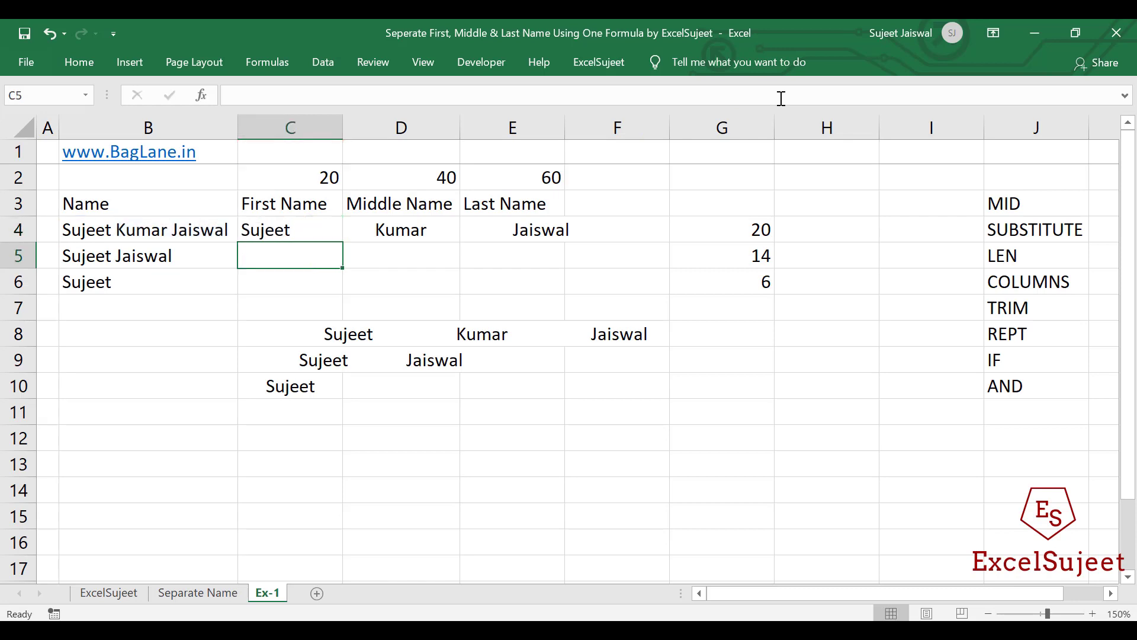
Fill the TRIM formula from C4 across to D4:E4
key(Up)
key(shift+Right)
key(shift+Right)
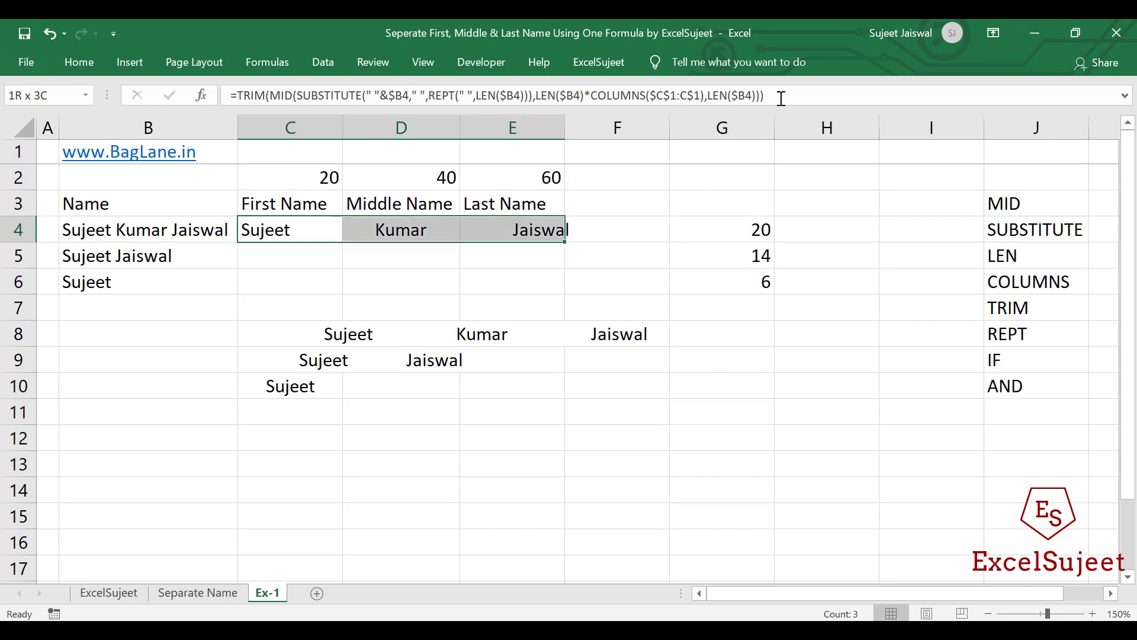
key(ctrl+r)
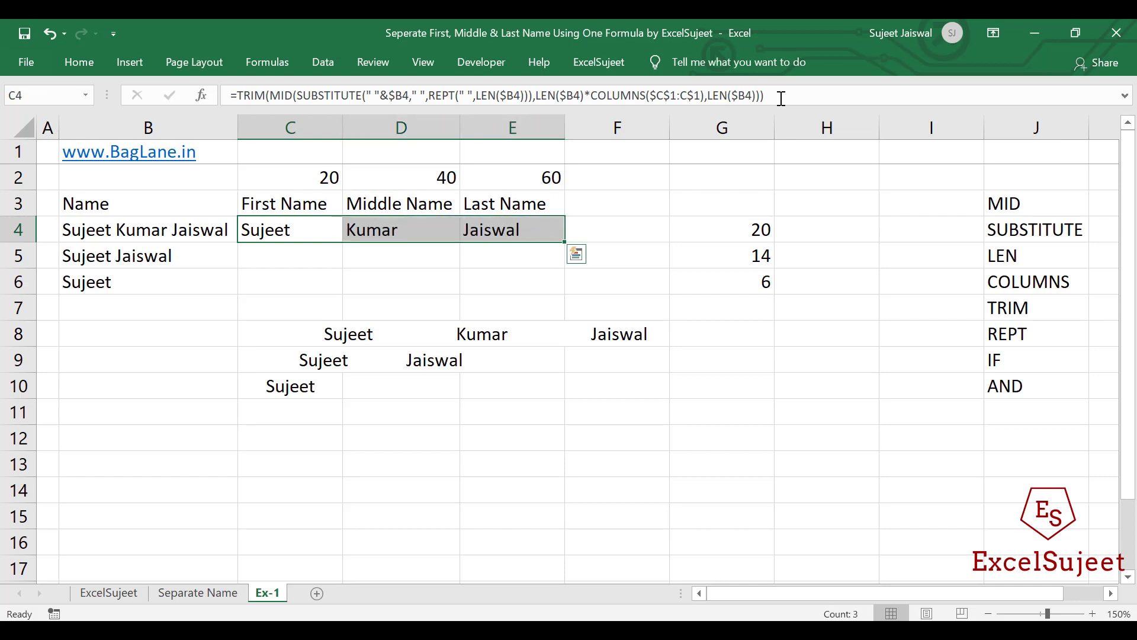
Copy the name parts in C4:E4 and paste them as values into C11:E11
key(ctrl+c)
key(Down)
key(Down)
key(Down)
key(Down)
key(Down)
key(Down)
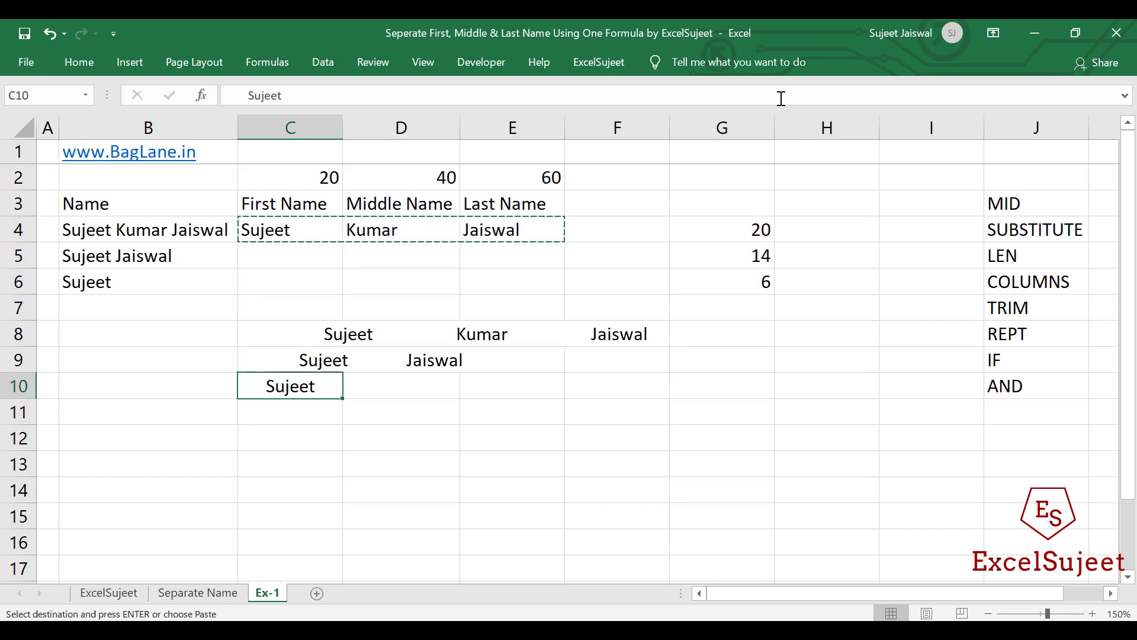
key(Down)
key(ctrl+v)
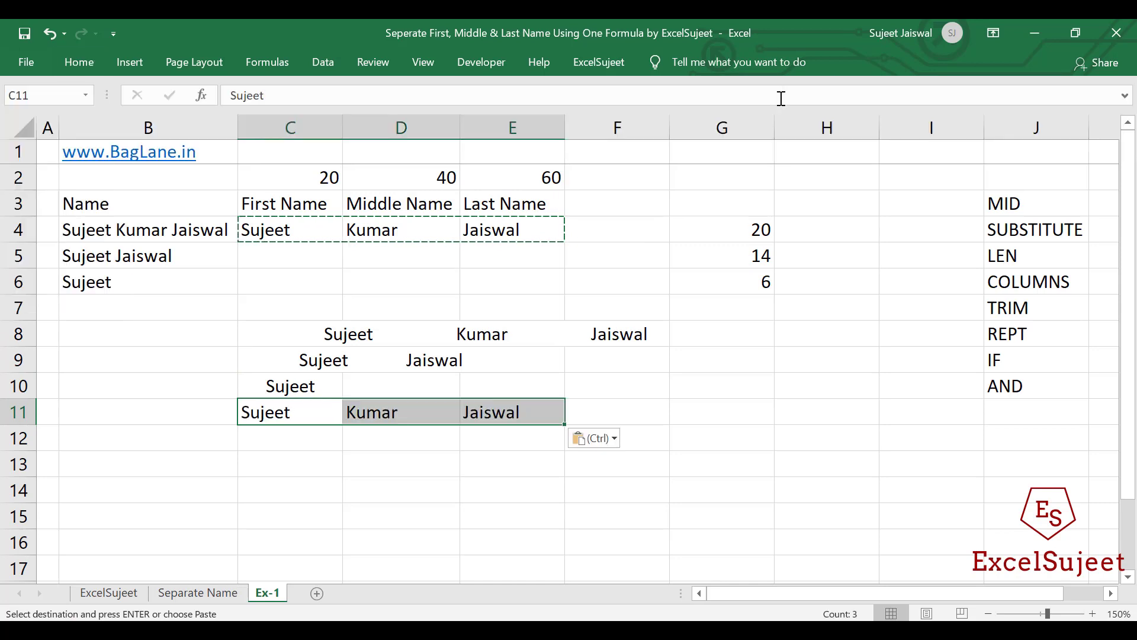
Examine the pasted name parts in C11:E11 for leading or trailing spaces
key(F2)
key(Escape)
key(Right)
key(F2)
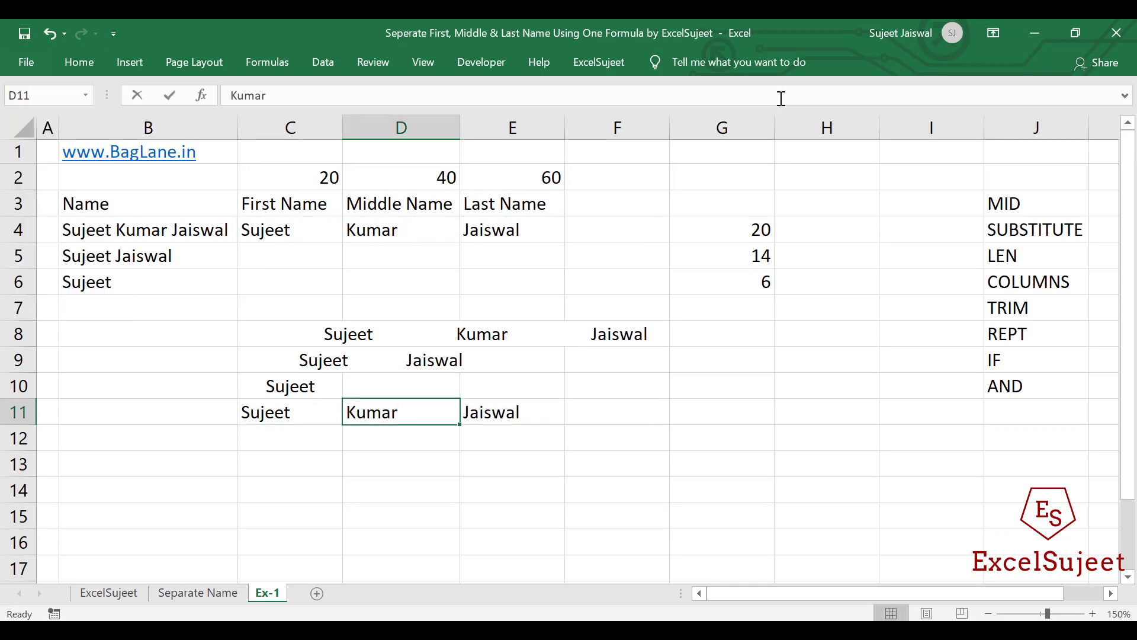
key(Escape)
key(Right)
key(F2)
key(Escape)
Delete the pasted trimmed name parts from C11:E11
key(shift+Left)
key(shift+Left)
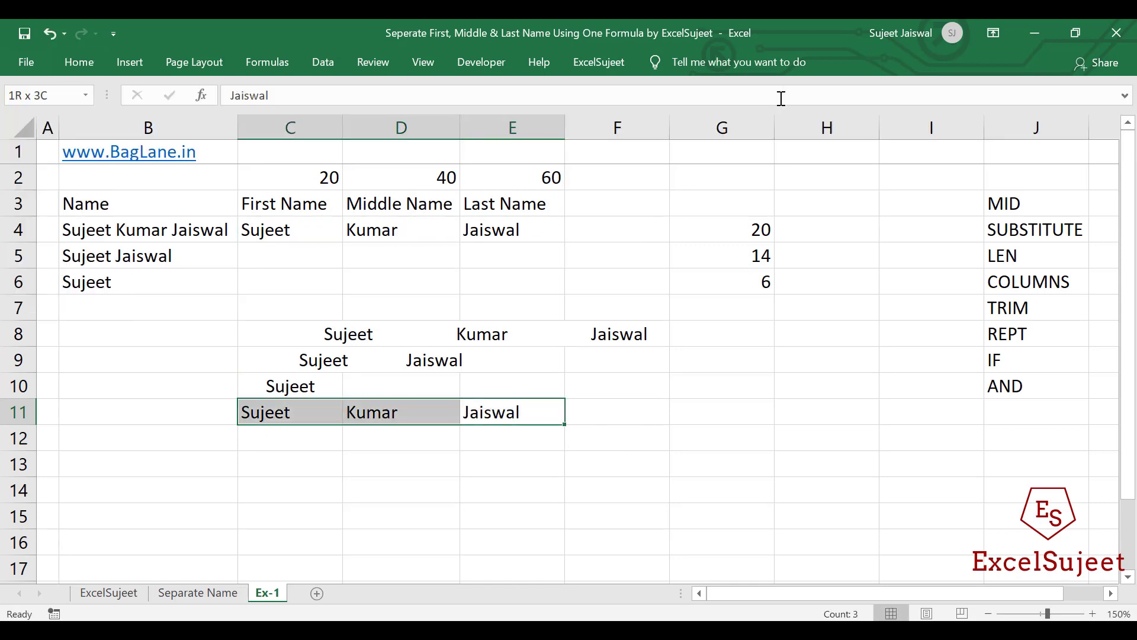
key(Delete)
Fill the TRIM formulas in C4:E4 down through row 6 and return to C4 alone
key(Up)
key(Up)
key(Up)
key(Up)
key(Up)
key(Up)
key(Up)
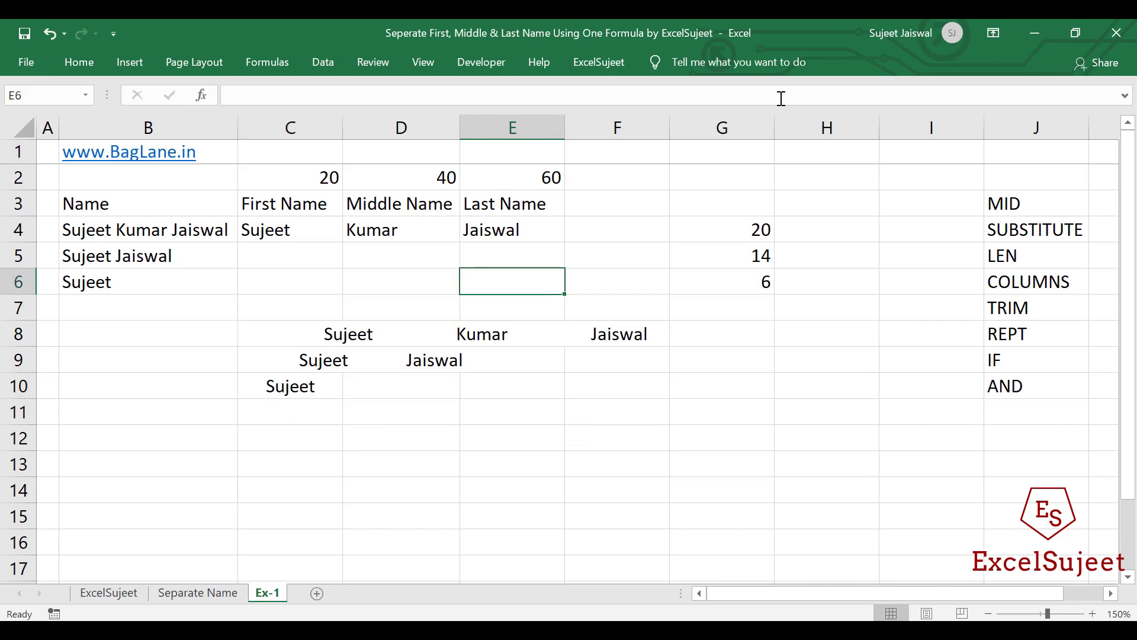
key(Left)
key(Left)
key(shift+Right)
key(shift+Right)
key(shift+Down)
key(shift+Down)
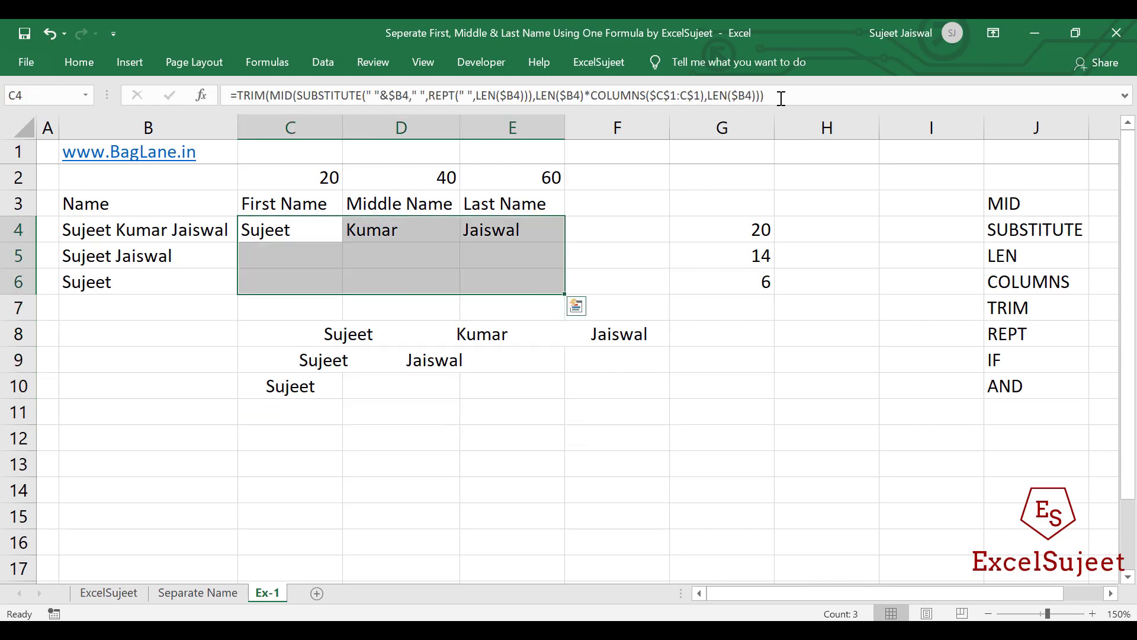
key(ctrl+d)
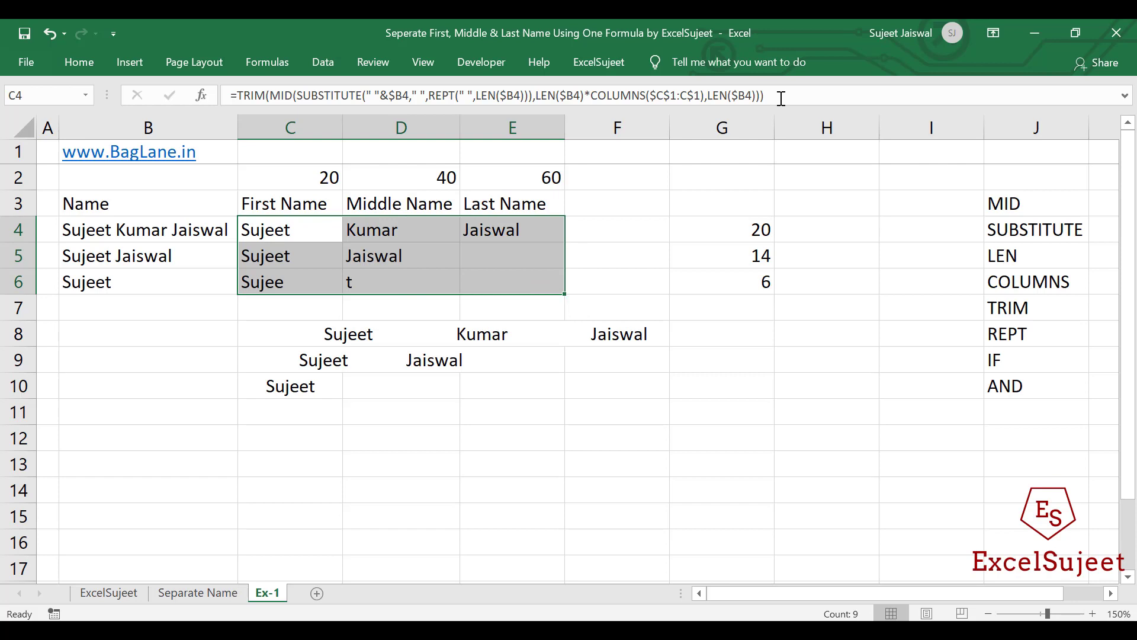
key(shift+BackSpace)
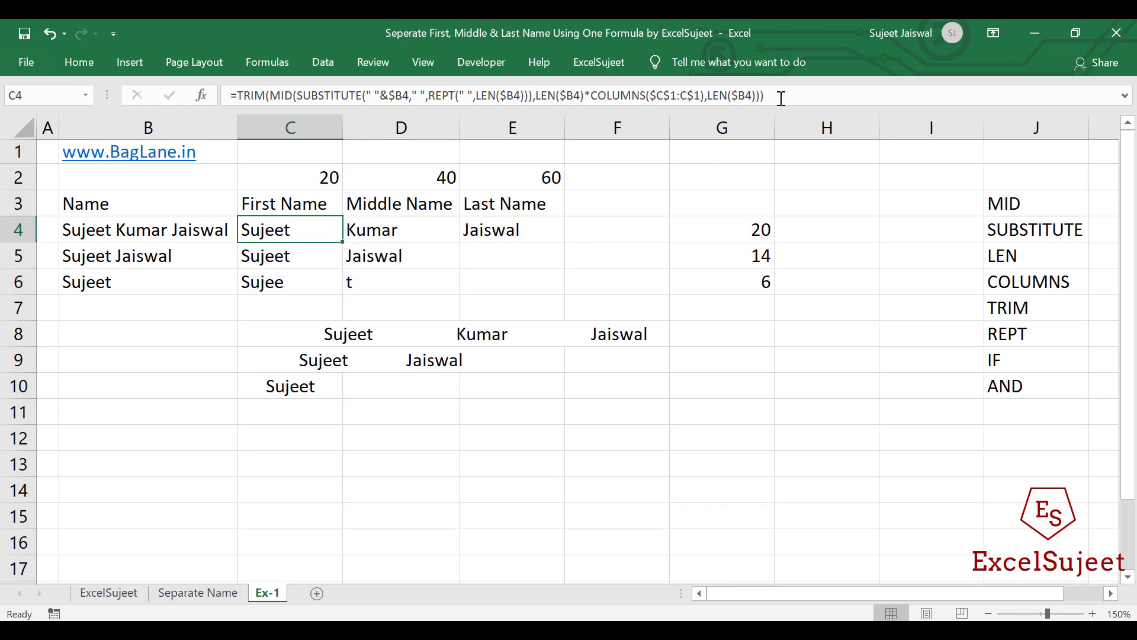
Compare the split name parts in rows 5 and 6 with the full names in column B
key(Down)
key(Left)
key(Right)
key(Right)
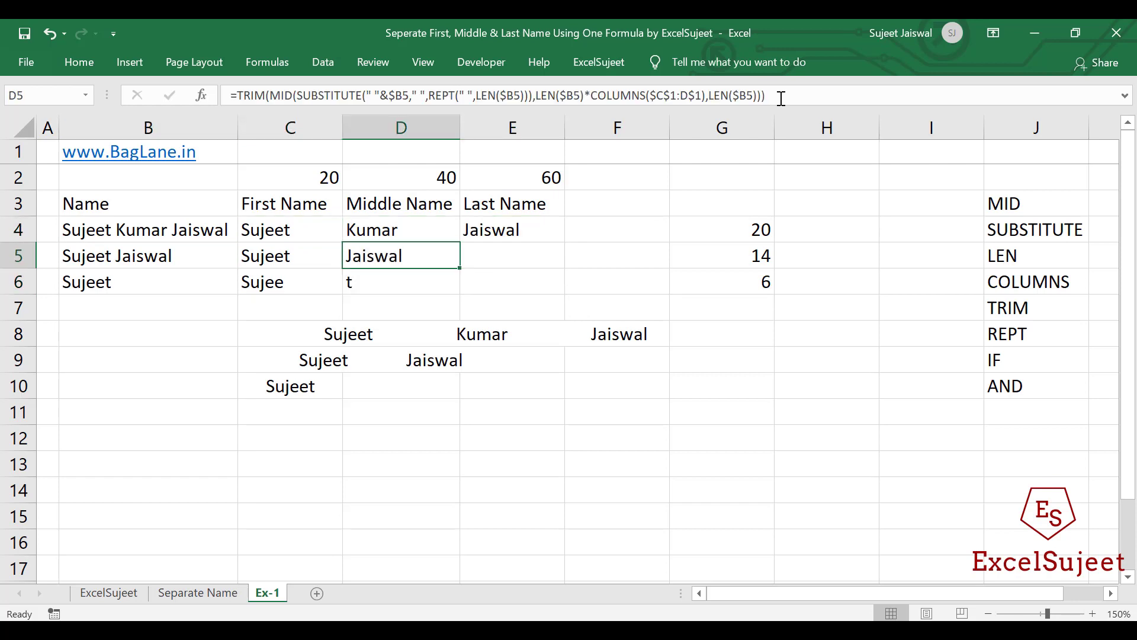
key(Left)
key(Down)
key(Left)
key(Right)
key(Up)
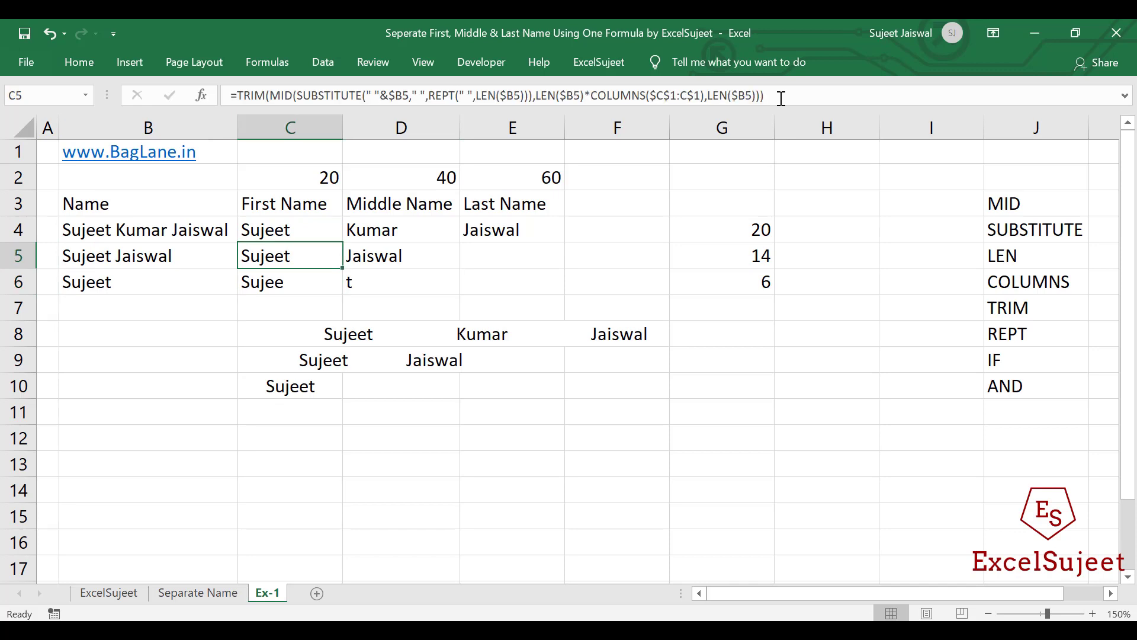
key(Left)
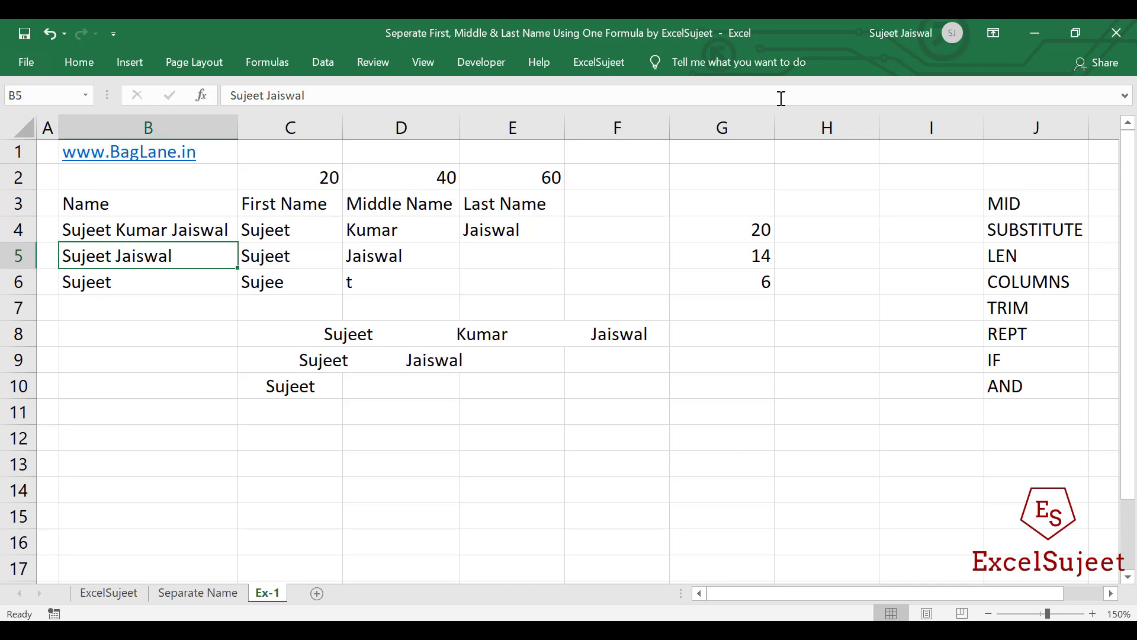
key(Right)
key(Right)
key(Left)
key(Right)
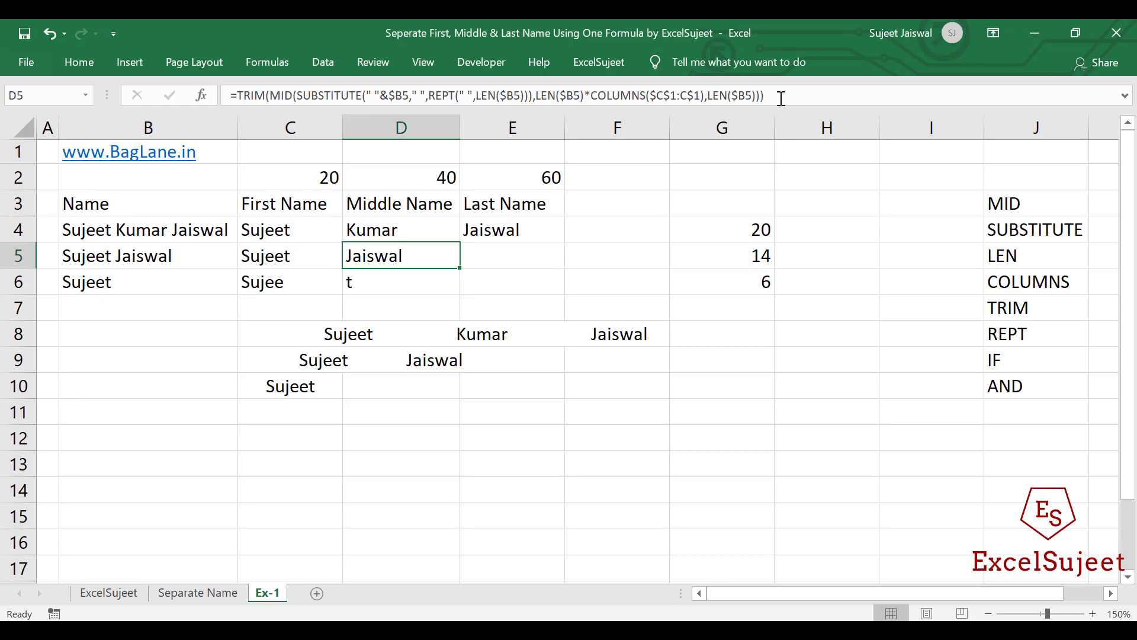
key(Right)
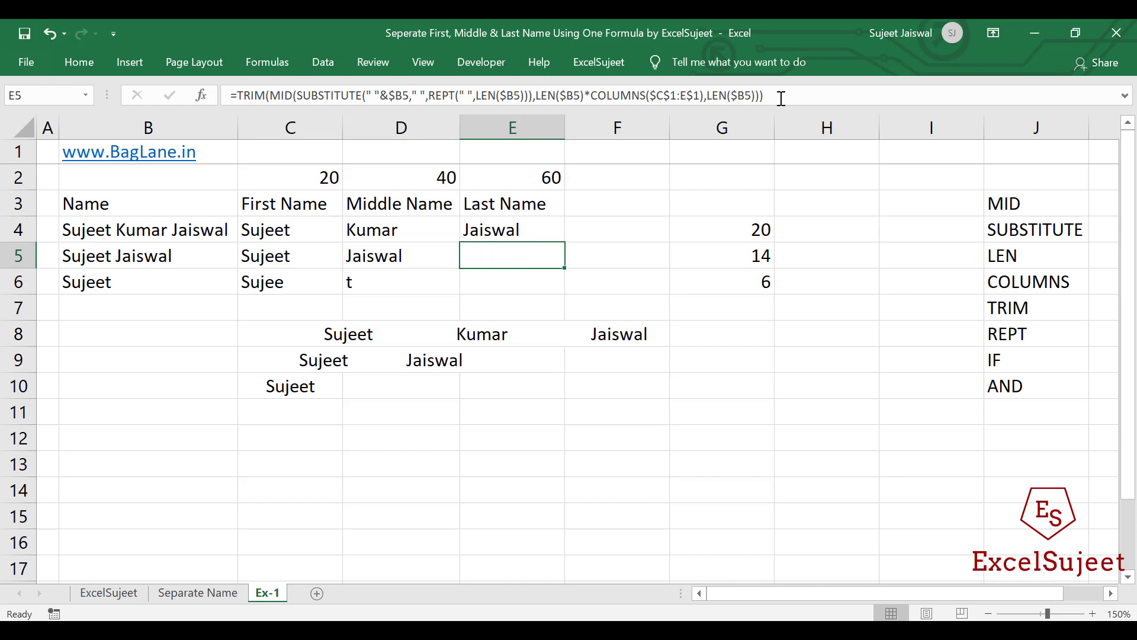
key(Left)
key(Right)
key(Left)
key(Left)
key(Left)
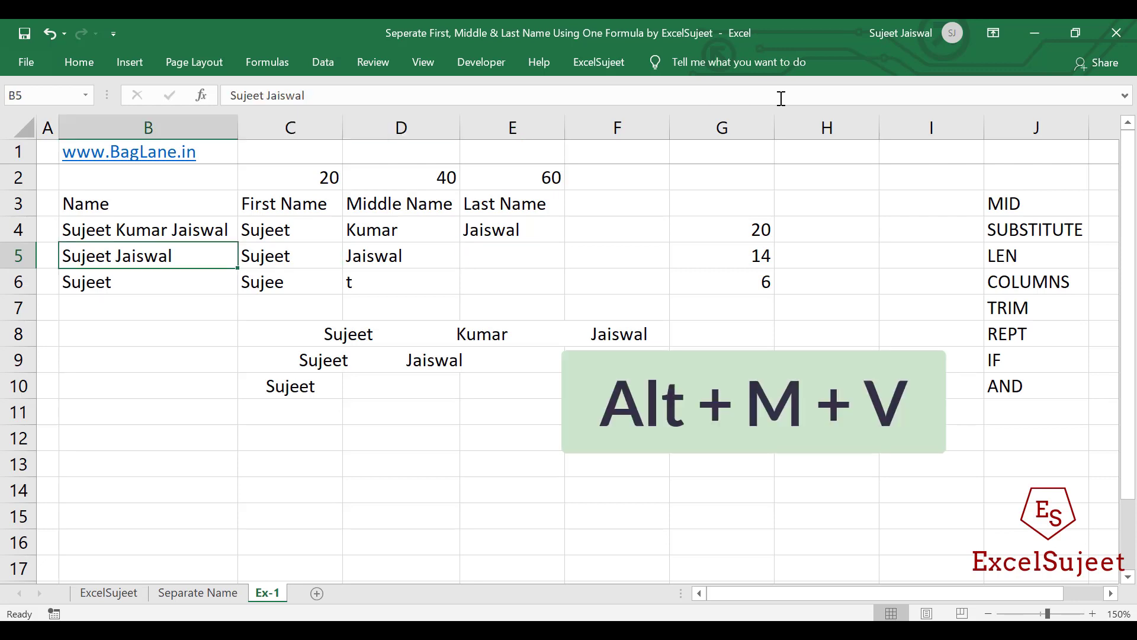
key(Down)
key(Right)
key(Right)
key(Left)
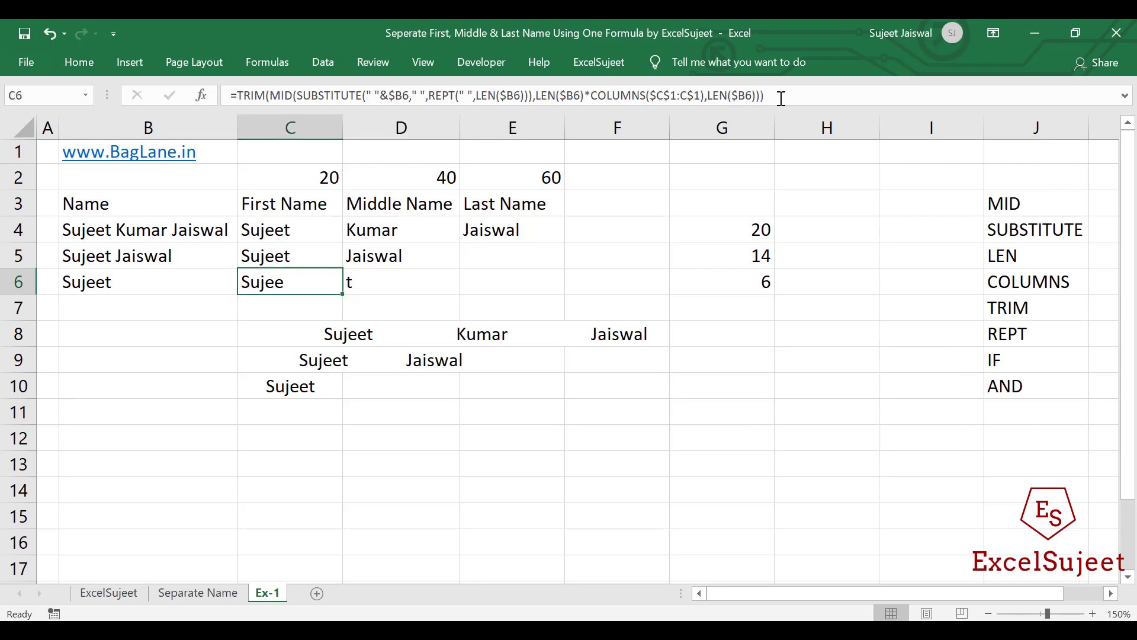
Evaluate D6's formula stage by stage up to the REPT result inside the SUBSTITUTE function
key(Right)
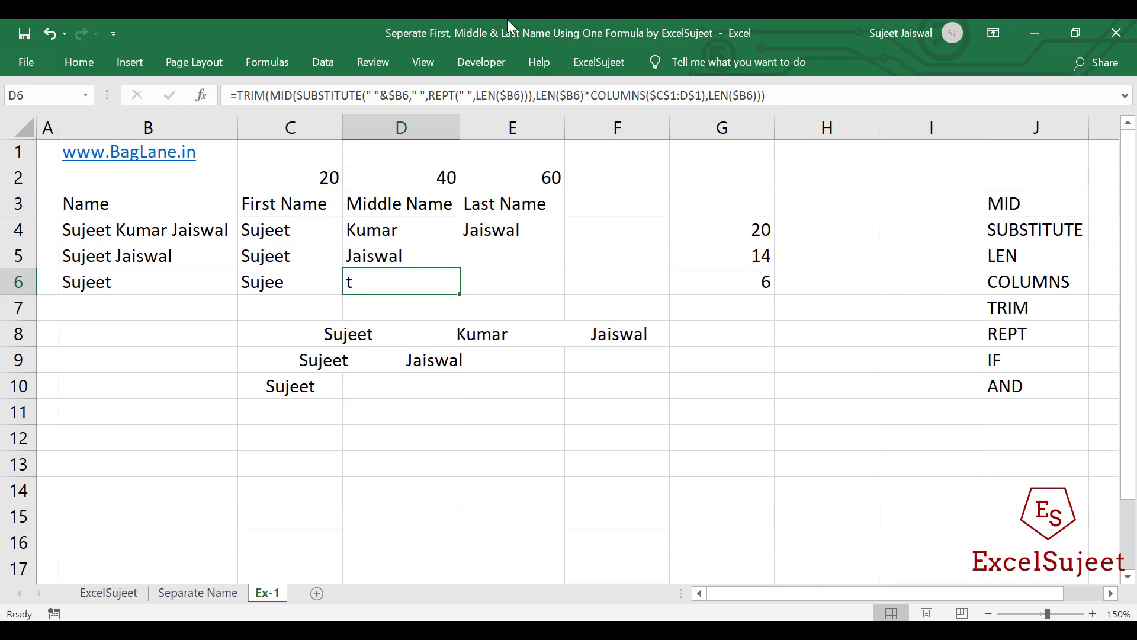
key(alt)
key(m)
key(v)
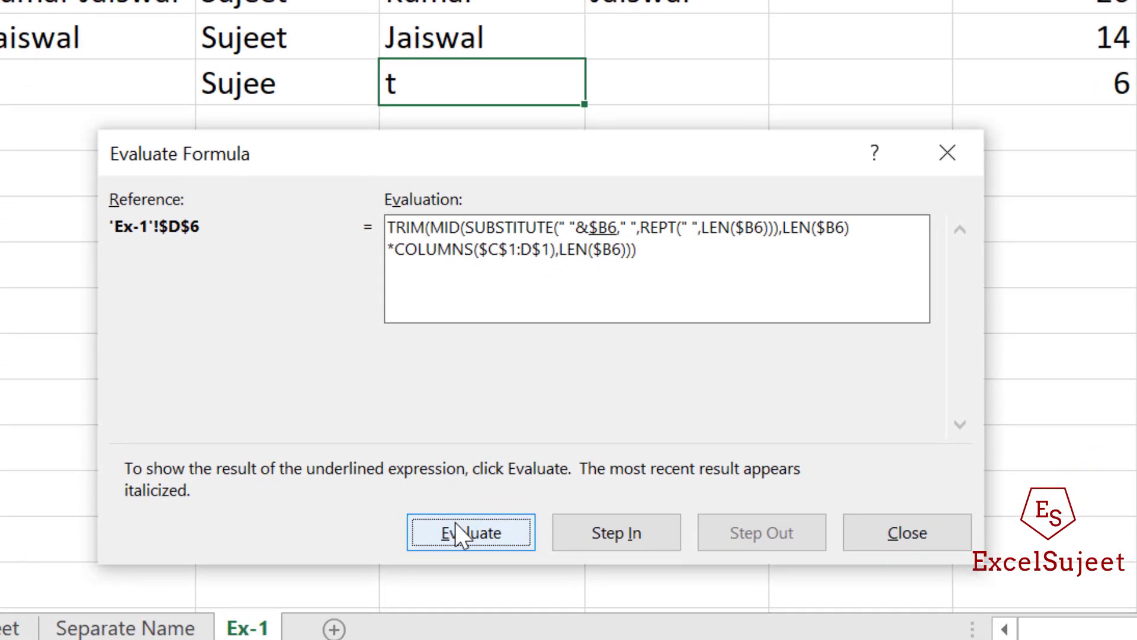
click(345, 604)
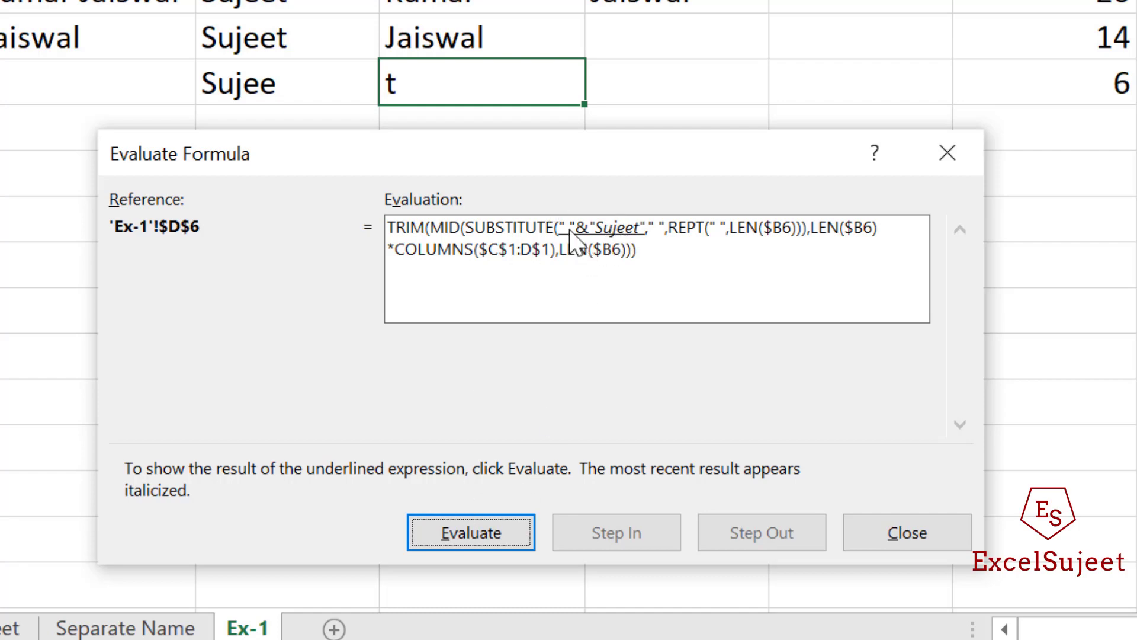
click(477, 536)
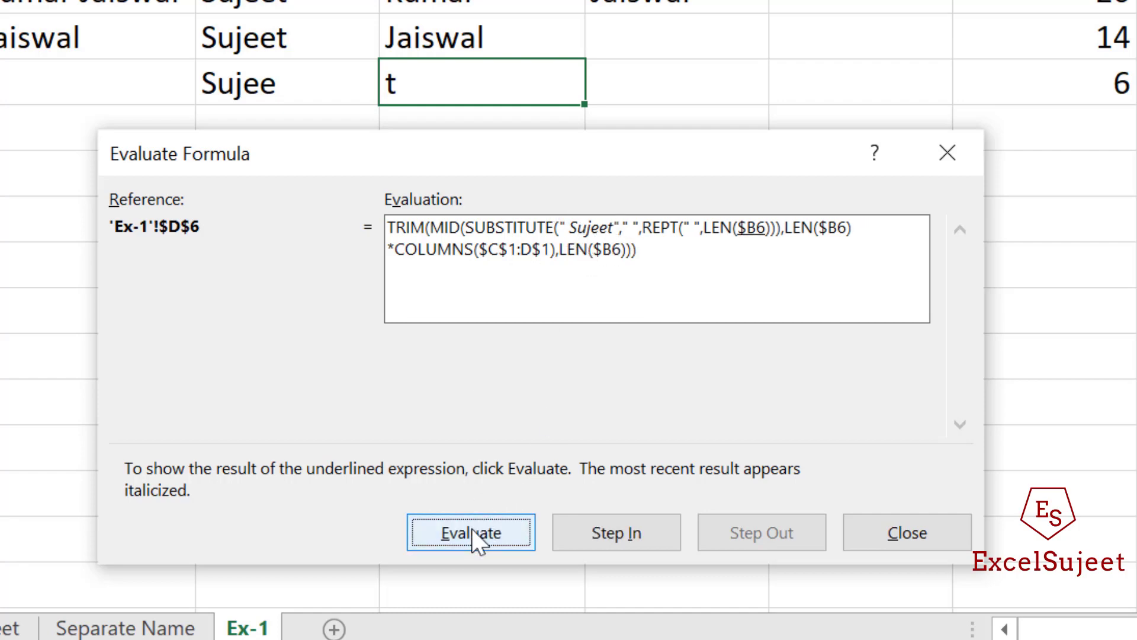
click(479, 531)
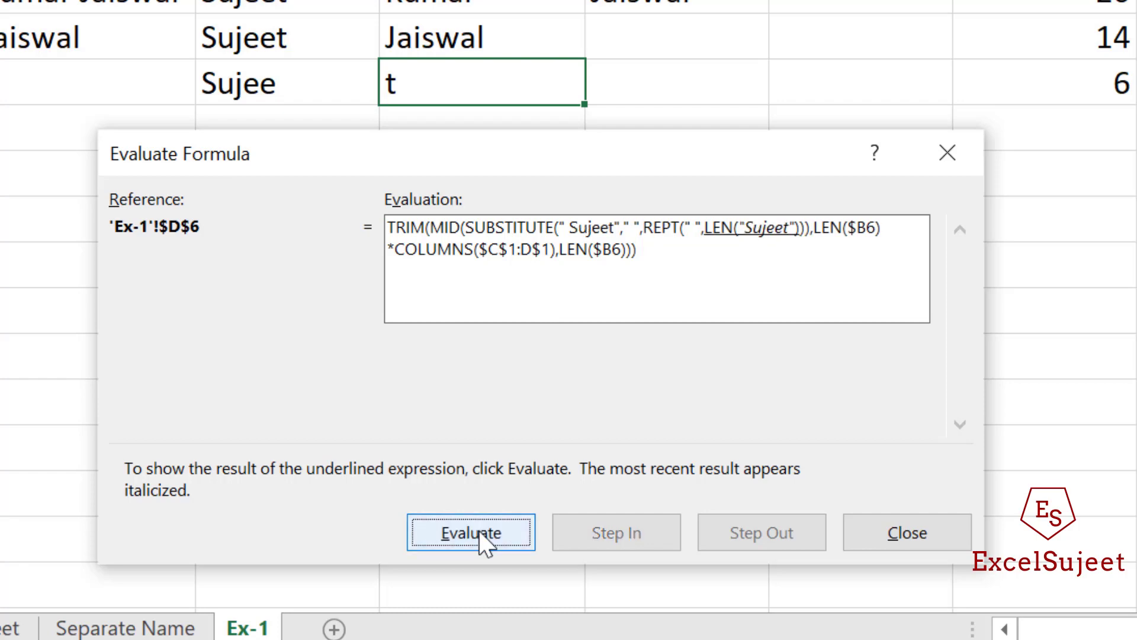
click(478, 530)
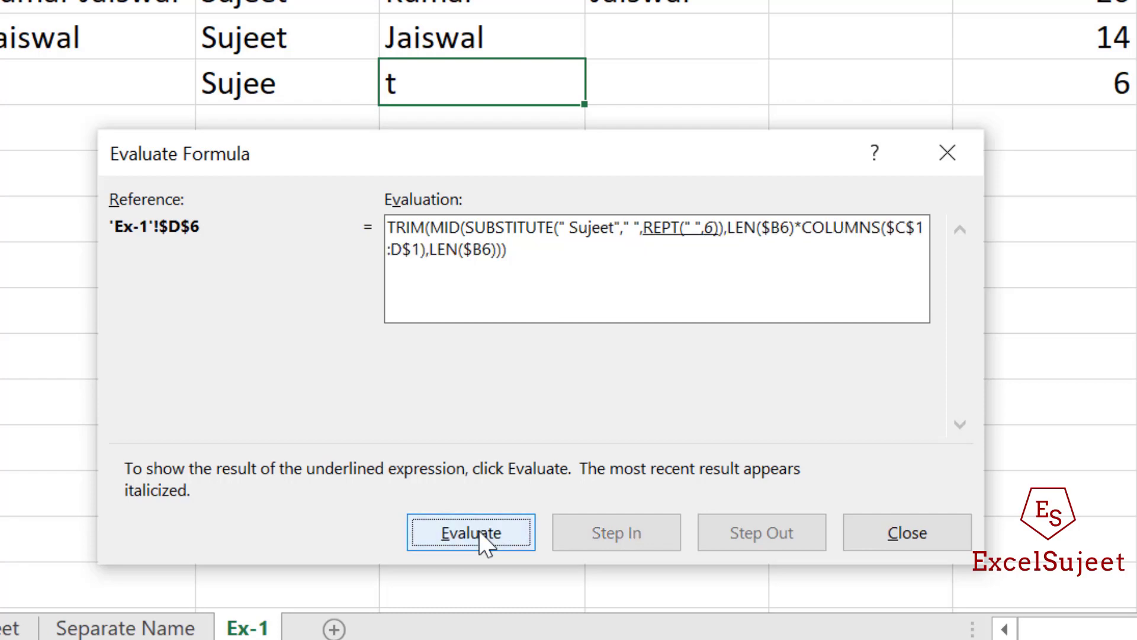
click(478, 531)
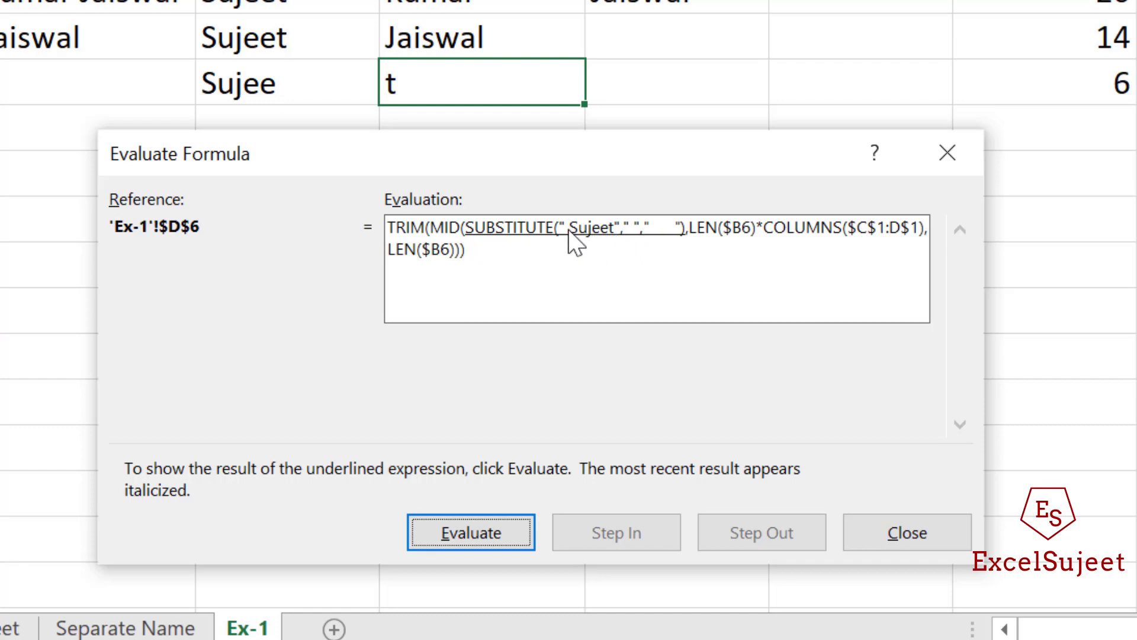
Evaluate the SUBSTITUTE, start position and MID stages of D6's formula and close the evaluation
click(465, 531)
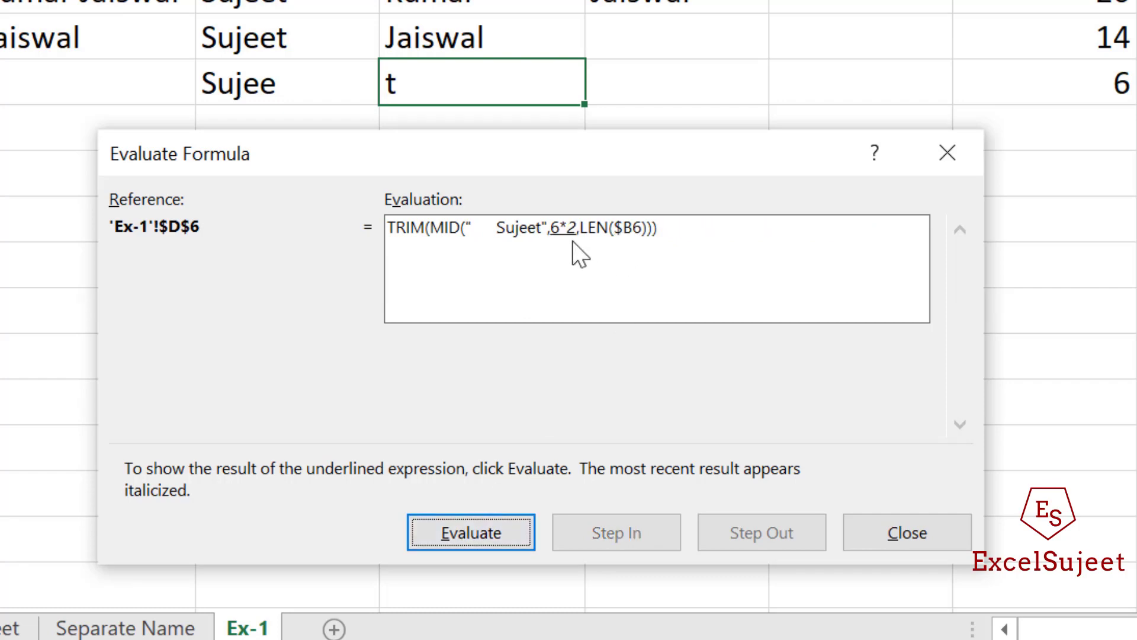
click(485, 530)
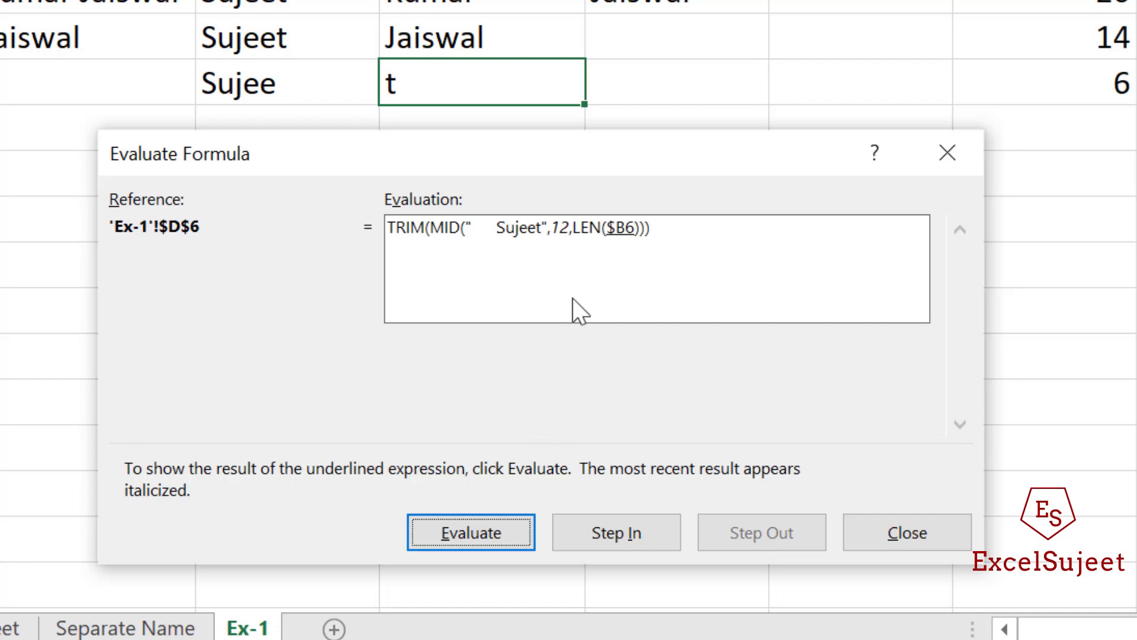
click(485, 524)
click(484, 523)
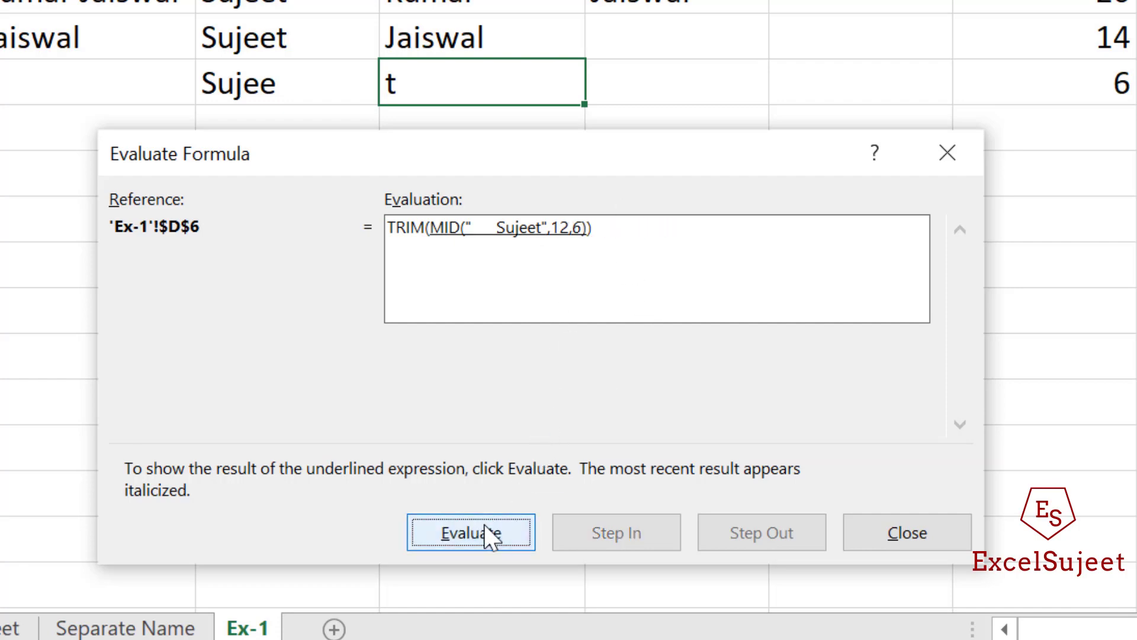
click(484, 524)
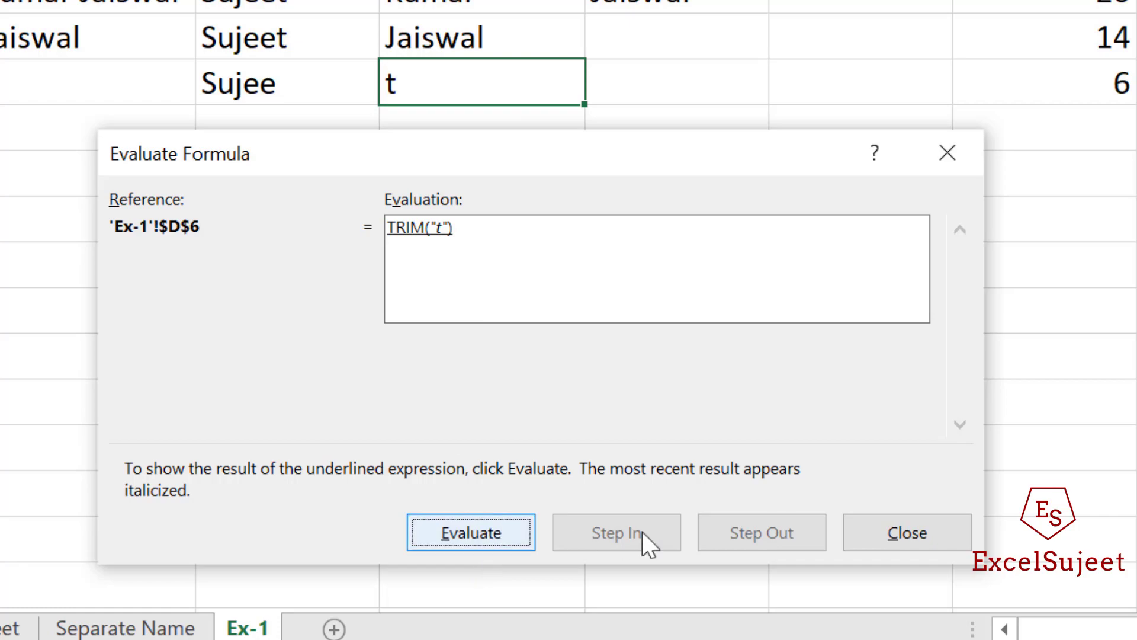
click(885, 539)
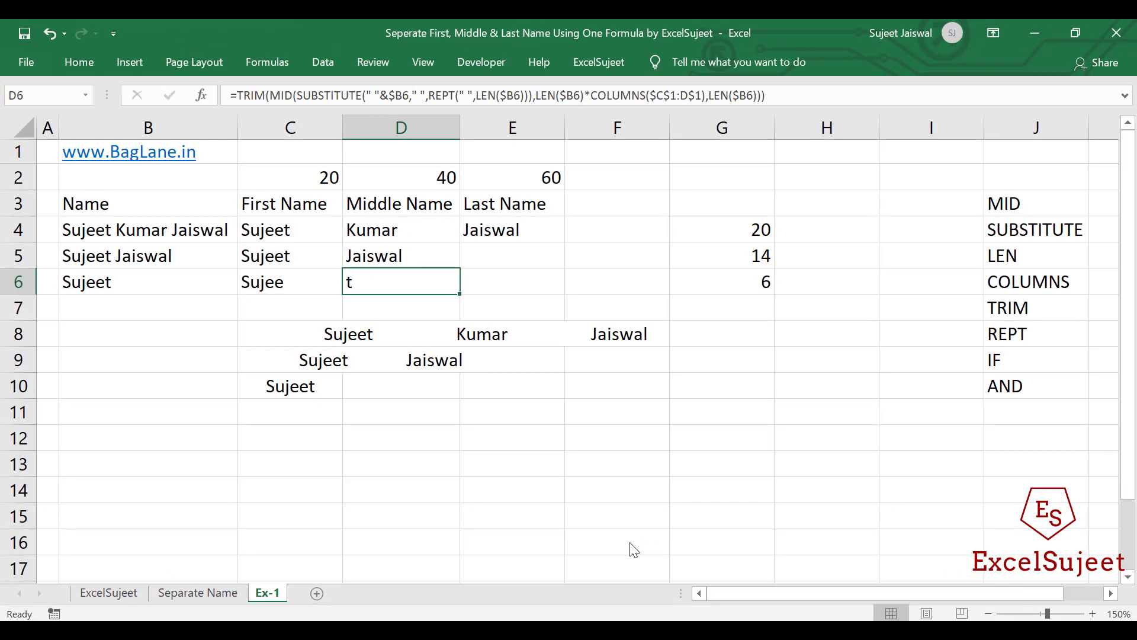
Add +1 after COLUMNS($C$1:C$1) in C4's MID start position and commit the formula with C4 still selected
click(315, 225)
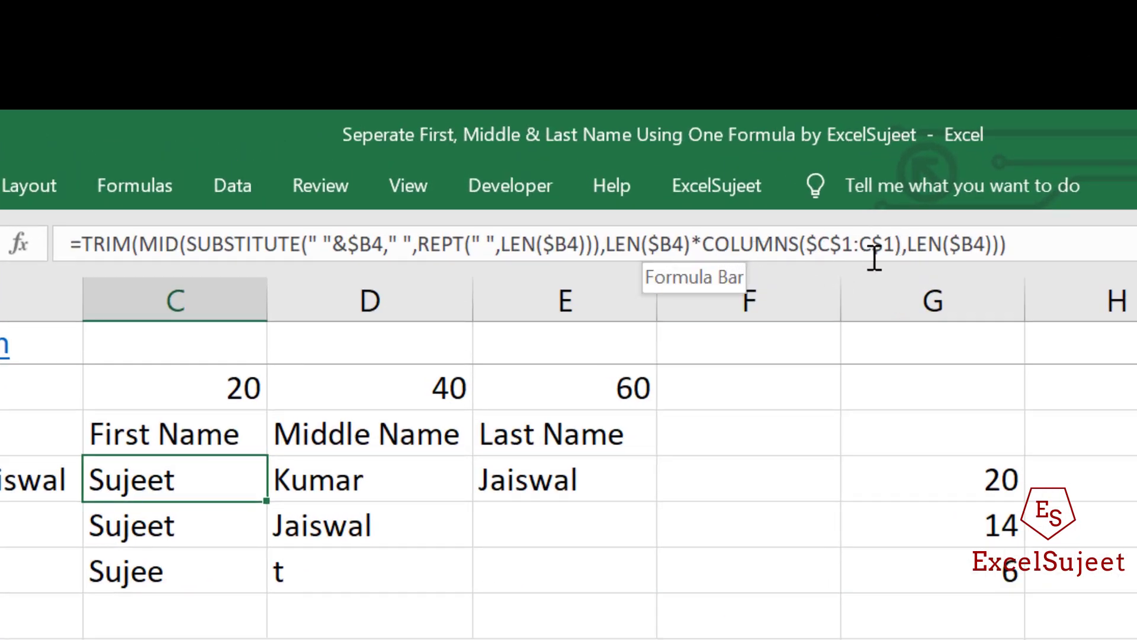
click(631, 246)
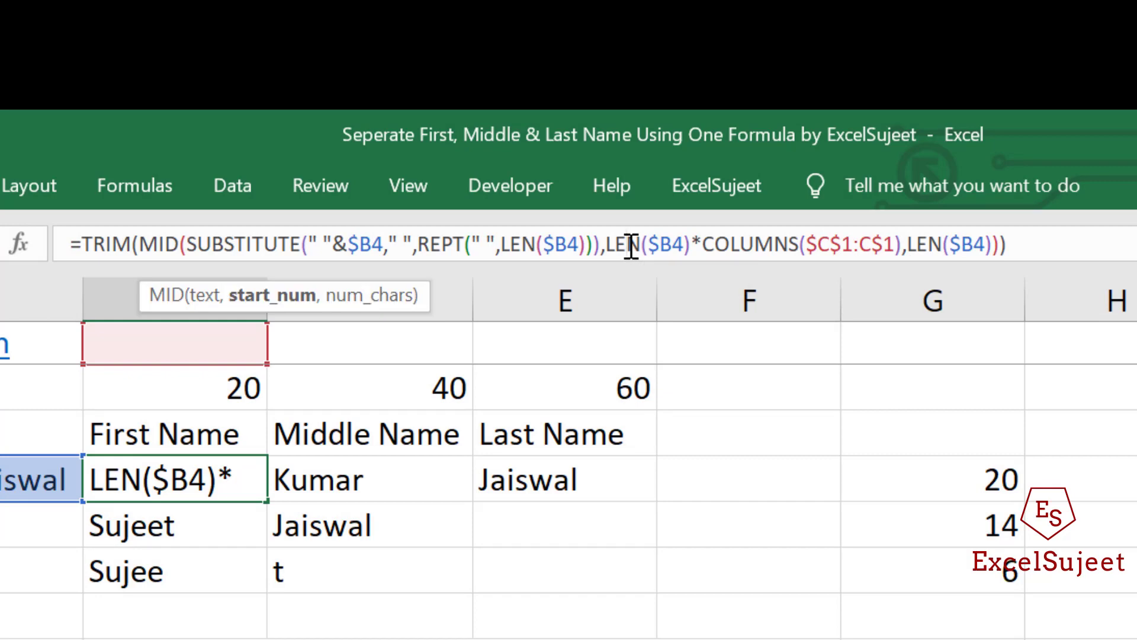
click(901, 244)
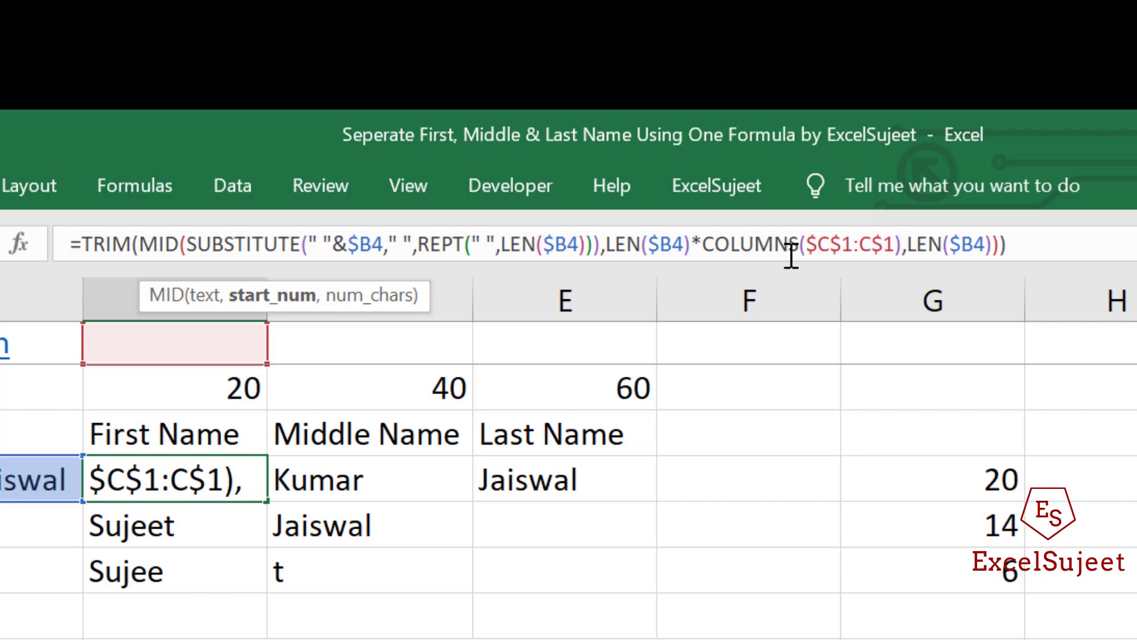
text(+1)
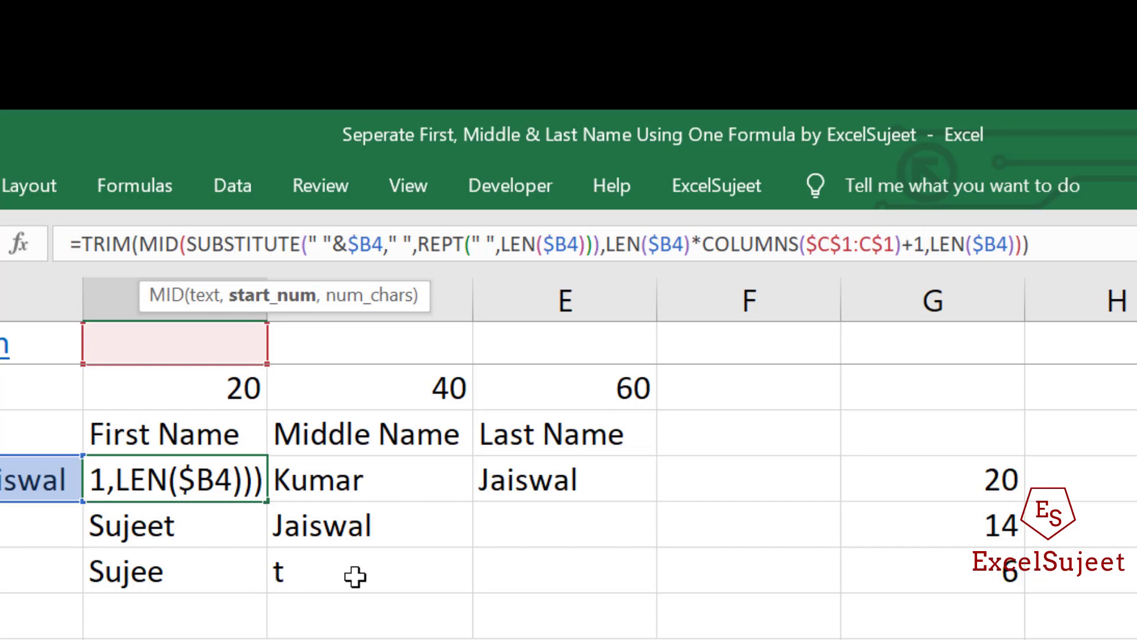
key(ctrl+Return)
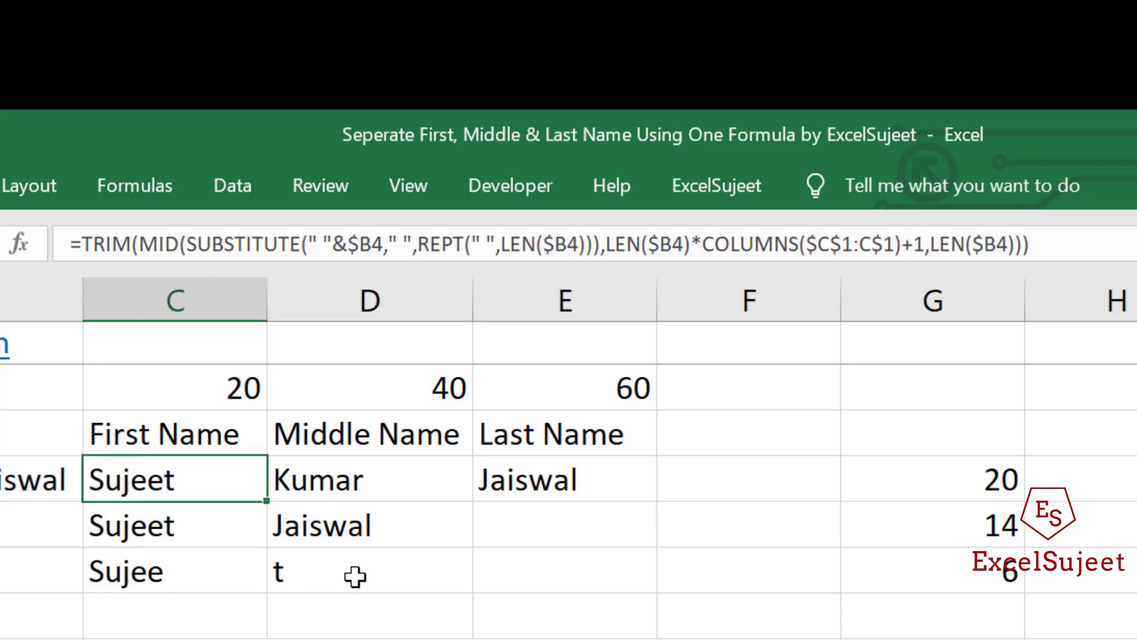
Copy the corrected C4 formula and paste it across the range C4:E6
key(ctrl+c)
key(shift+Right)
key(shift+Right)
key(shift+Down)
key(shift+Down)
key(ctrl+v)
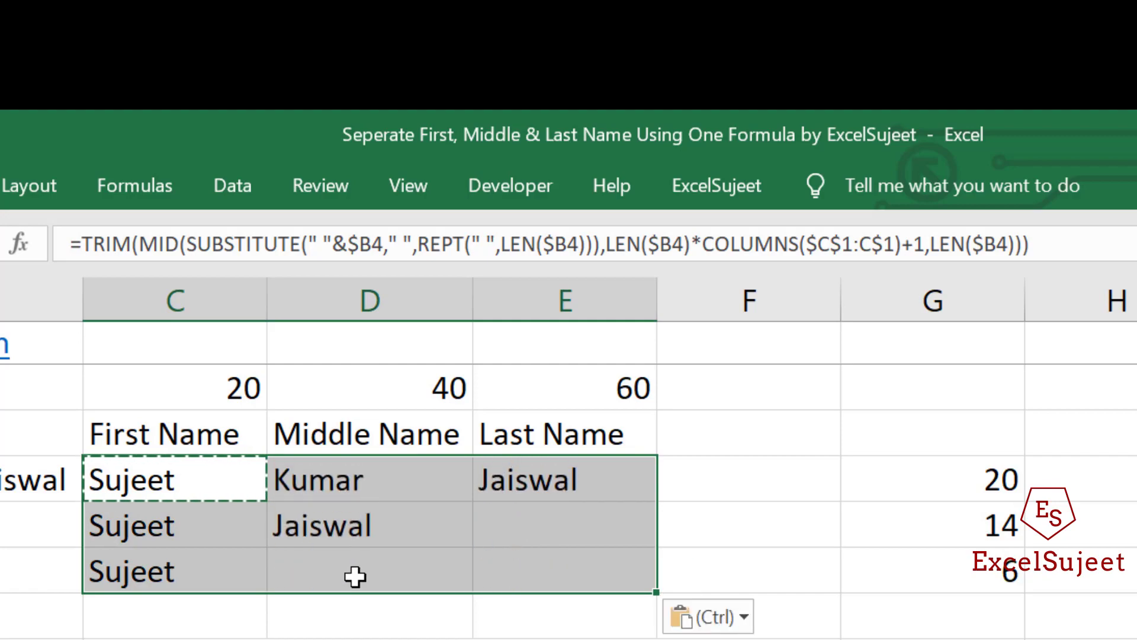
Evaluate the corrected formula in D6 stage by stage through its SUBSTITUTE part
click(355, 576)
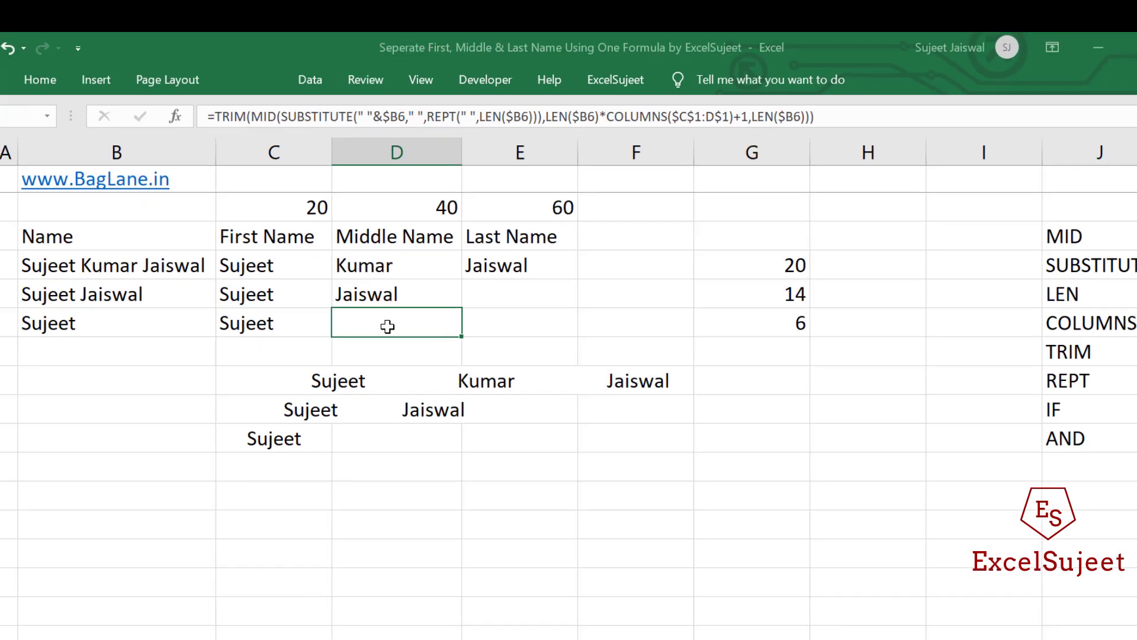
key(alt+m)
key(v)
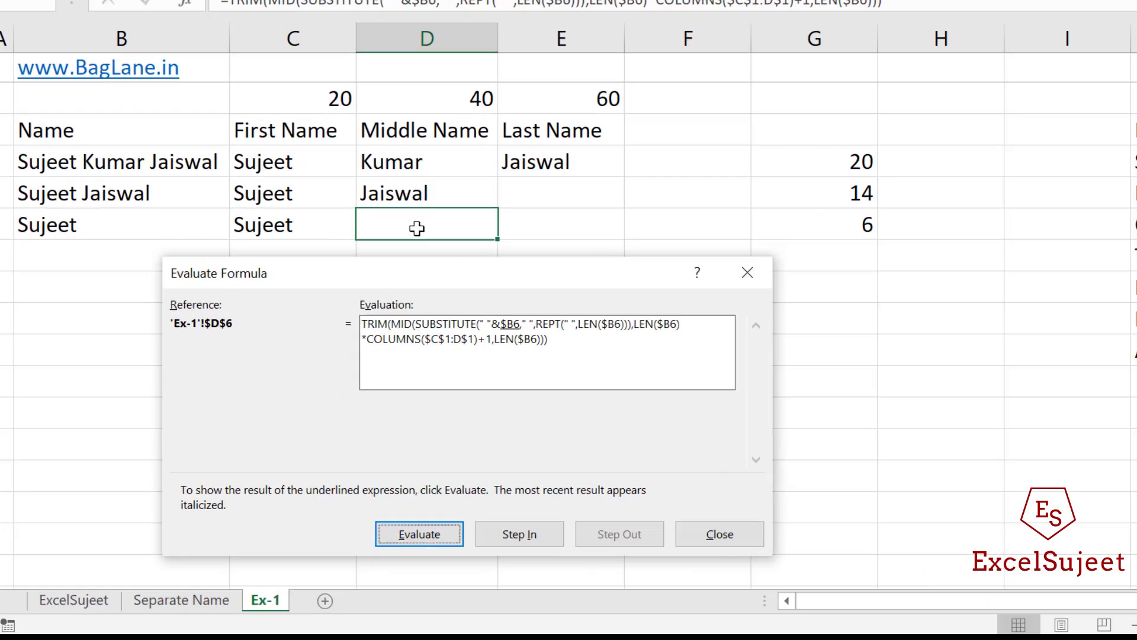
key(Return)
key(Return)
key(Return)
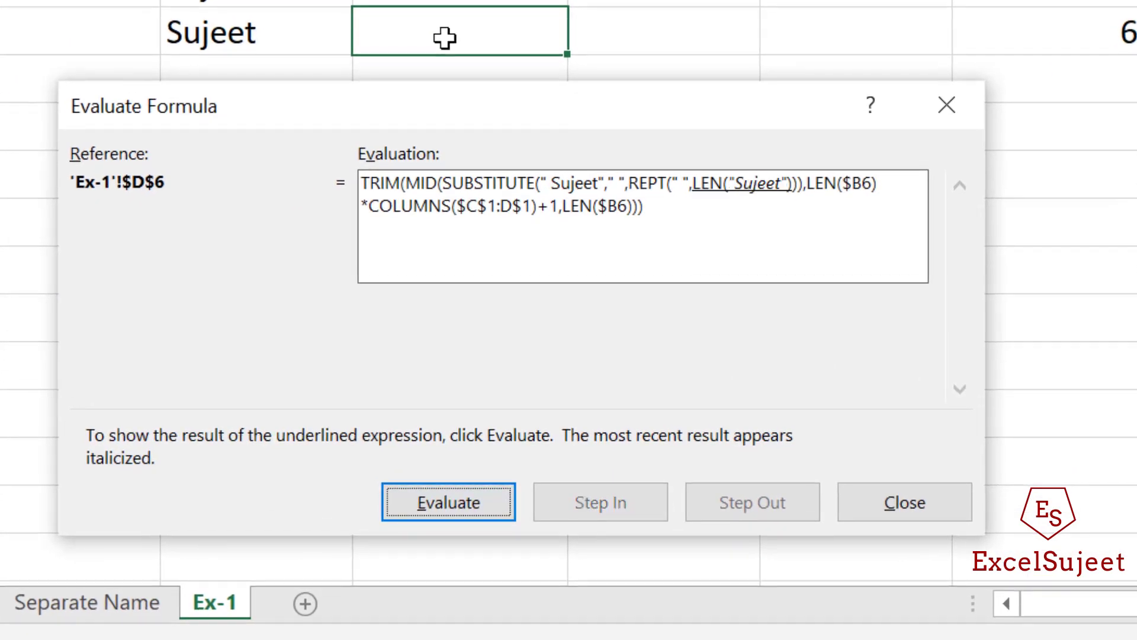
key(Return)
key(Return)
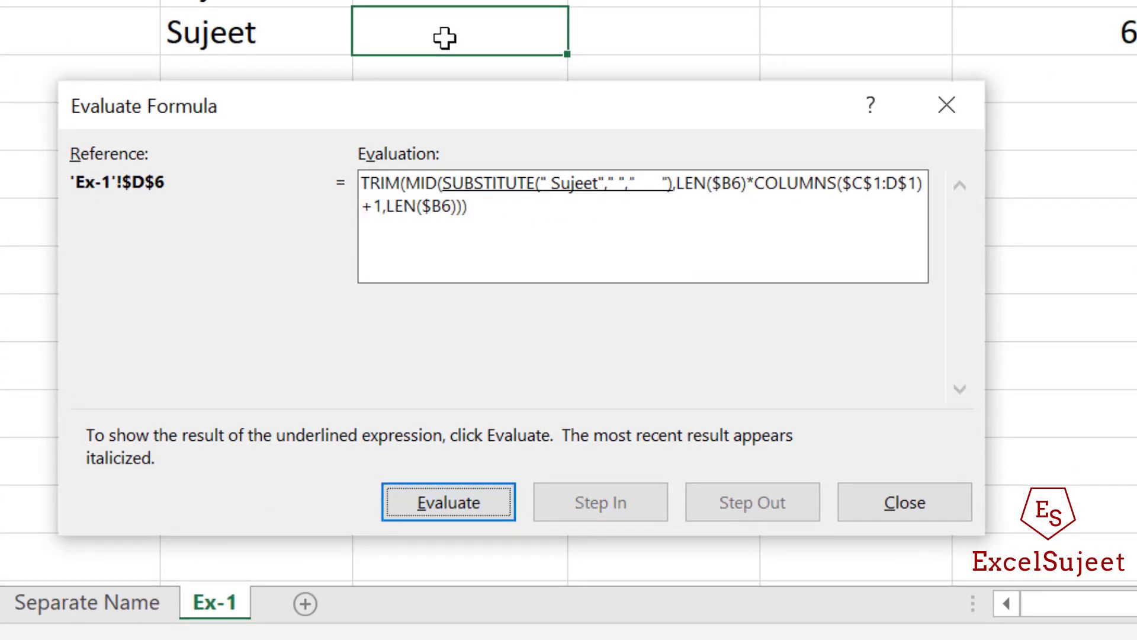
key(Return)
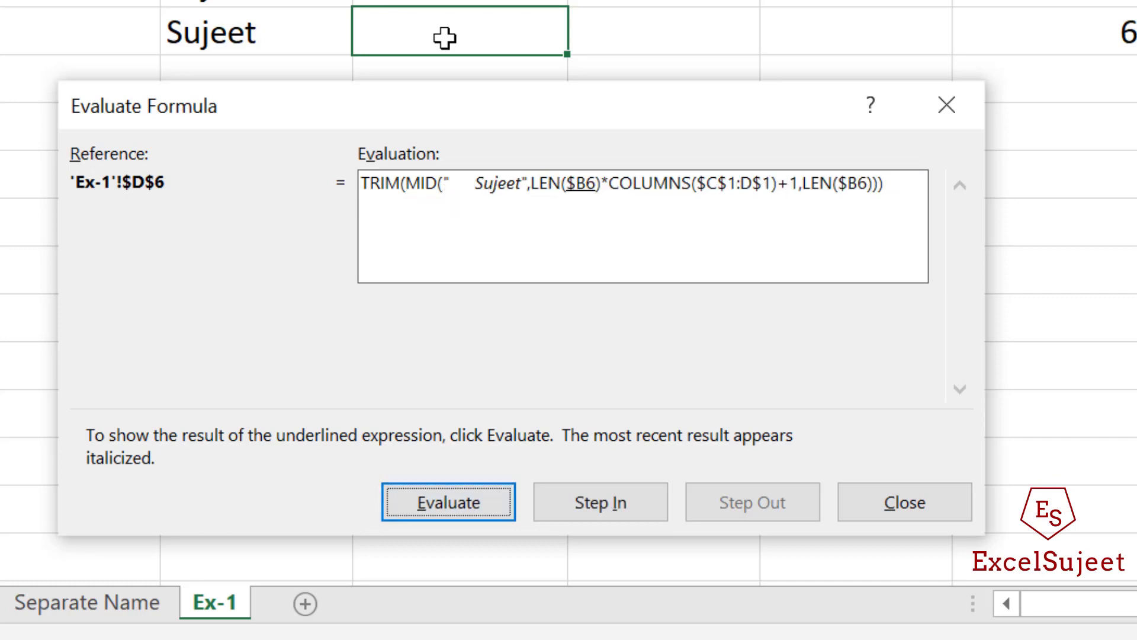
Evaluate the LEN*COLUMNS+1 start position, MID and TRIM stages of D6's formula through to the final result
key(Return)
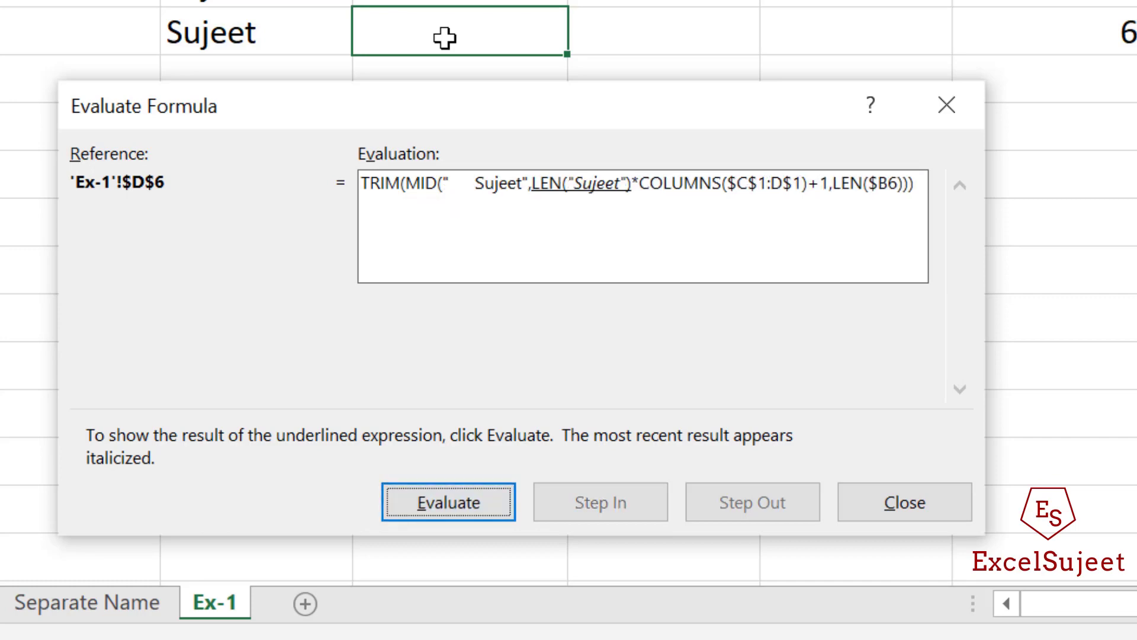
key(Return)
key(Return)
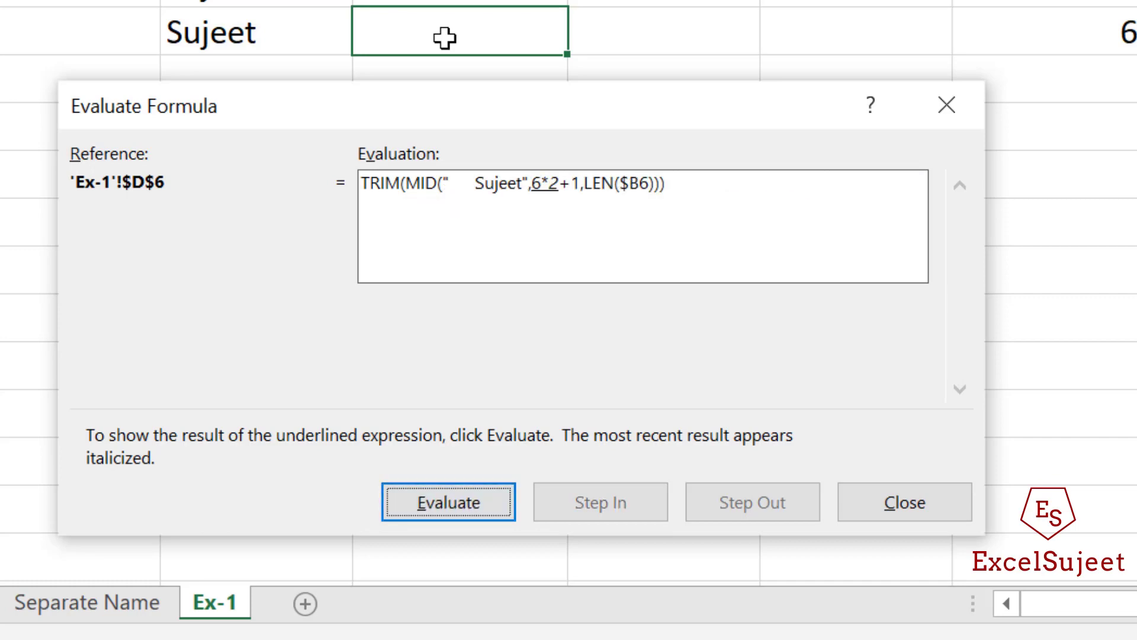
key(Return)
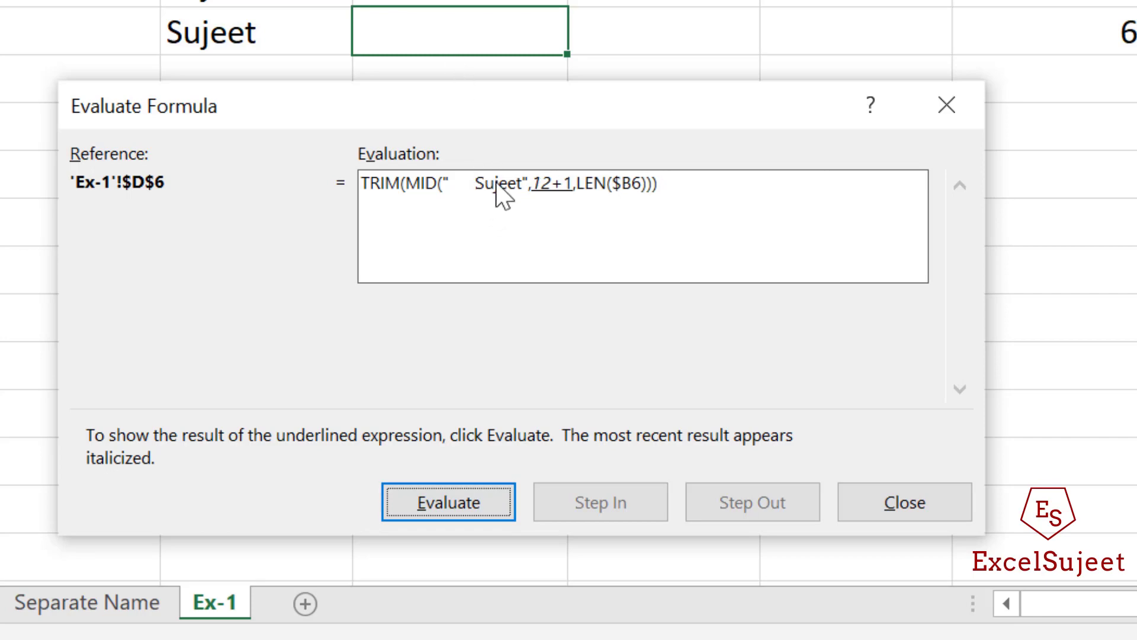
key(Return)
key(Return)
key(Return)
key(Return)
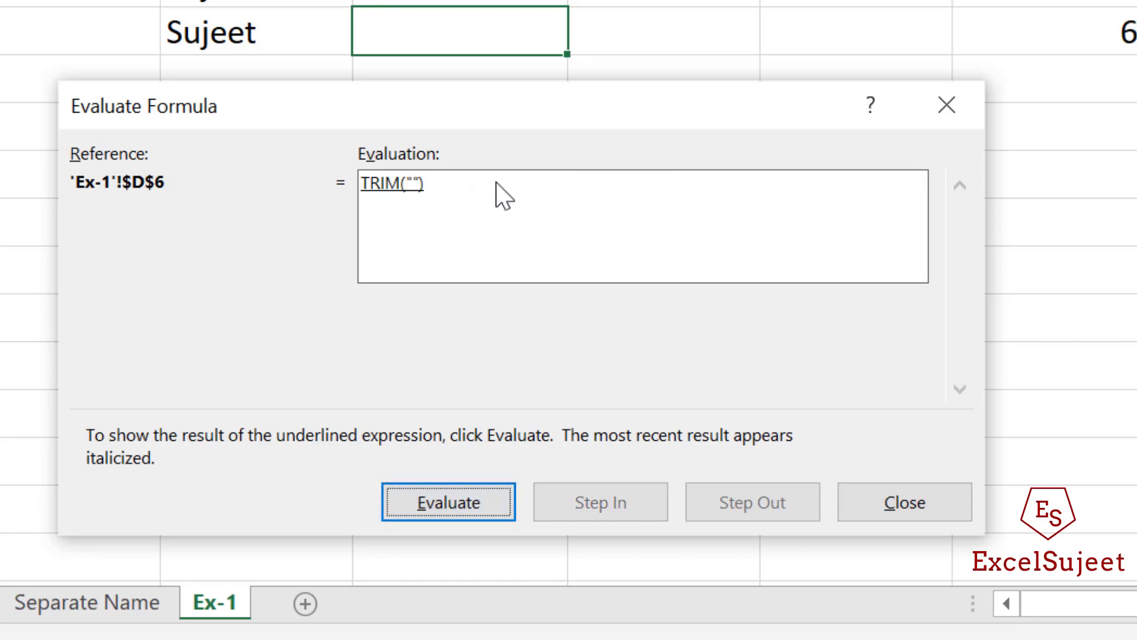
key(Return)
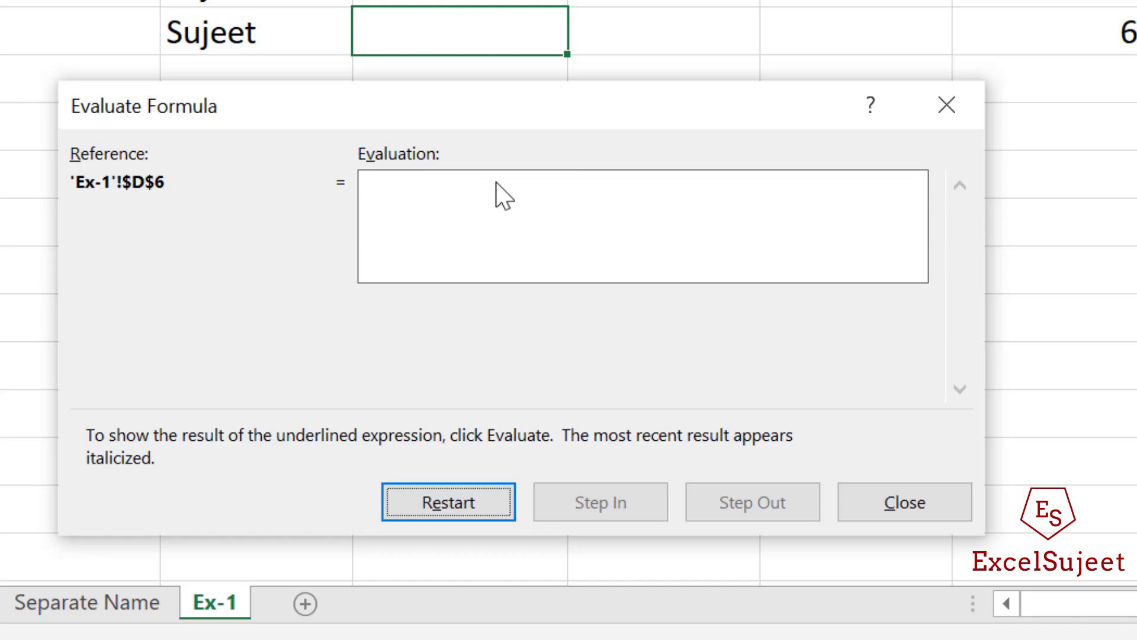
Close the formula evaluation and check the split name results in rows 5 and 6
key(Escape)
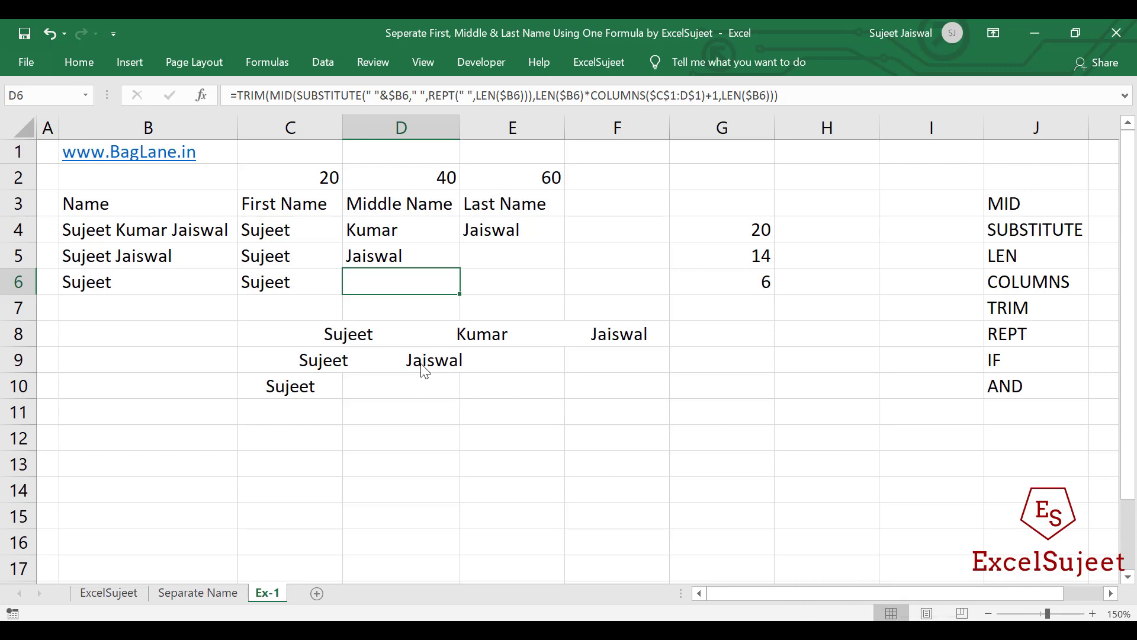
key(Up)
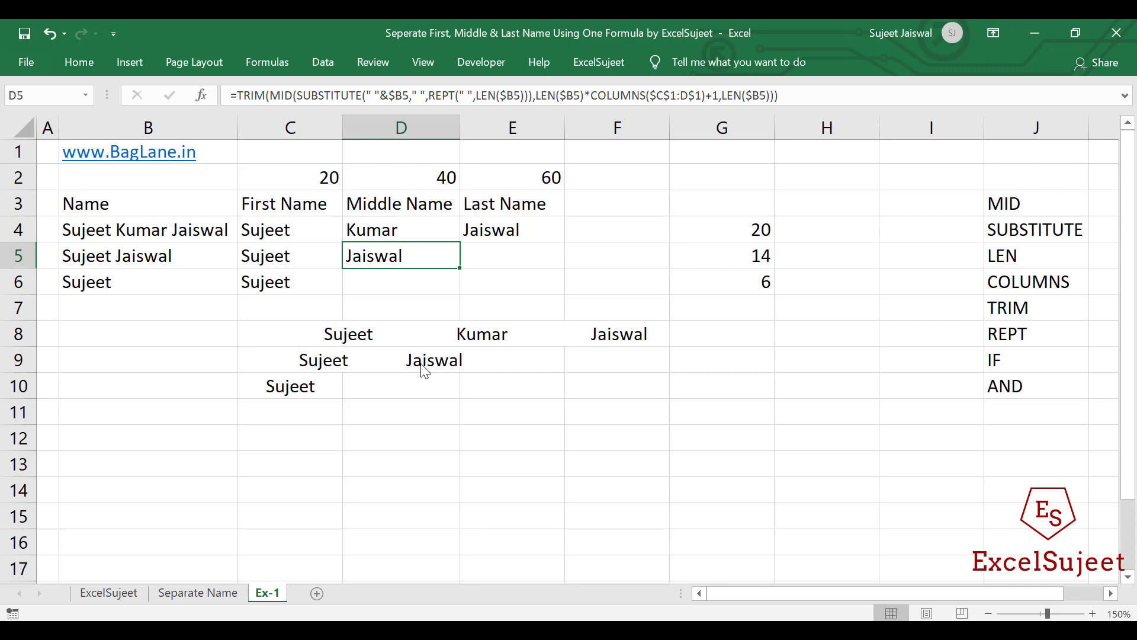
key(Right)
key(Left)
key(Left)
key(Left)
key(Down)
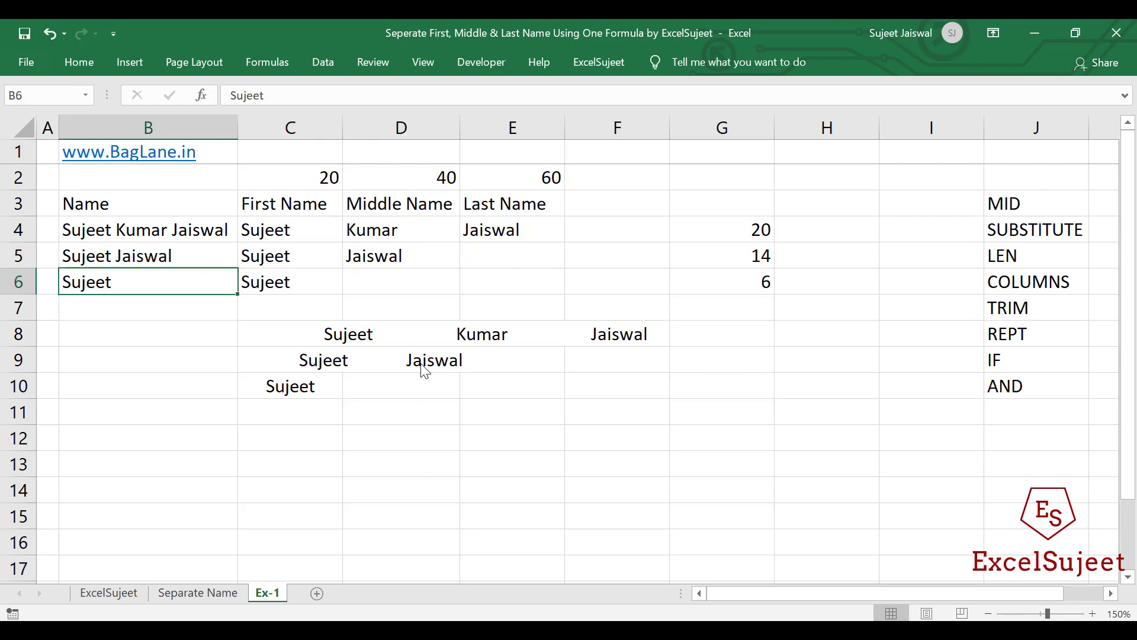
Enter the test sentence "A brown fox jumps over the lazy dog" in B13
key(alt)
key(h)
key(f)
key(p)
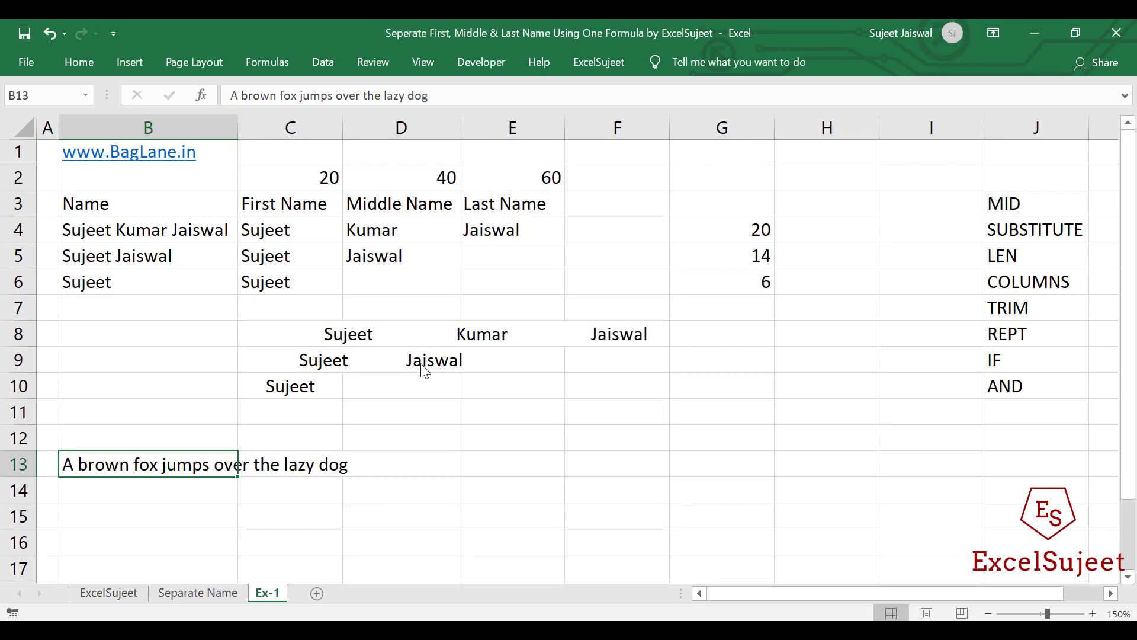
Copy the name-splitting formula from C6 and paste it into C13
key(Right)
key(Up)
key(Up)
key(Up)
key(Up)
key(Up)
key(Up)
key(Up)
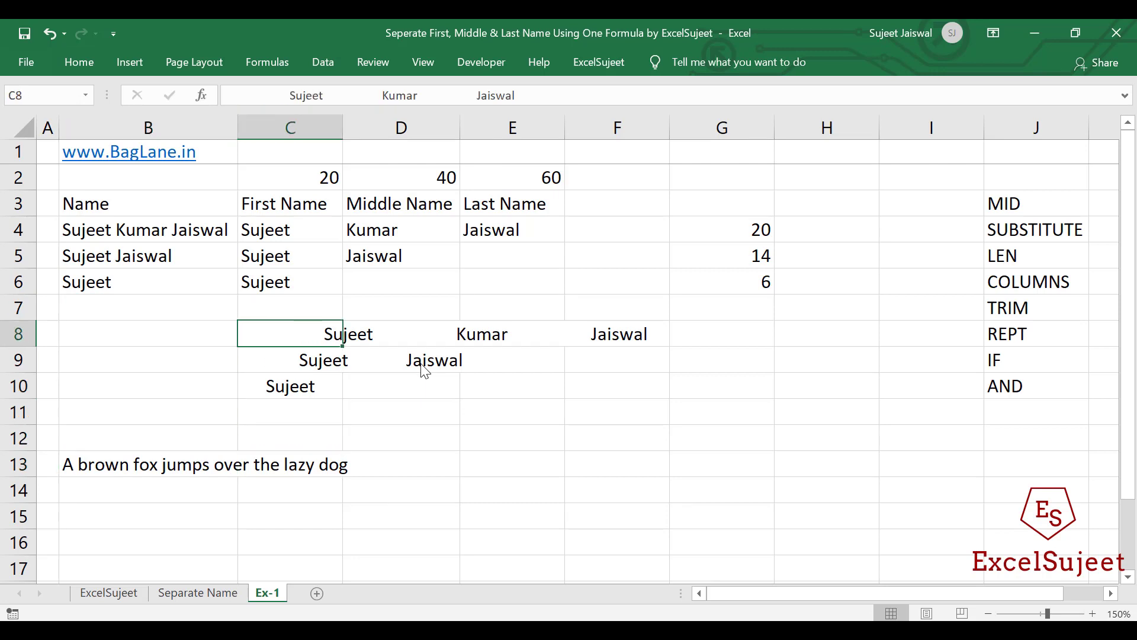
key(ctrl+c)
key(Down)
key(Down)
key(Down)
key(Down)
key(Down)
key(Down)
key(Down)
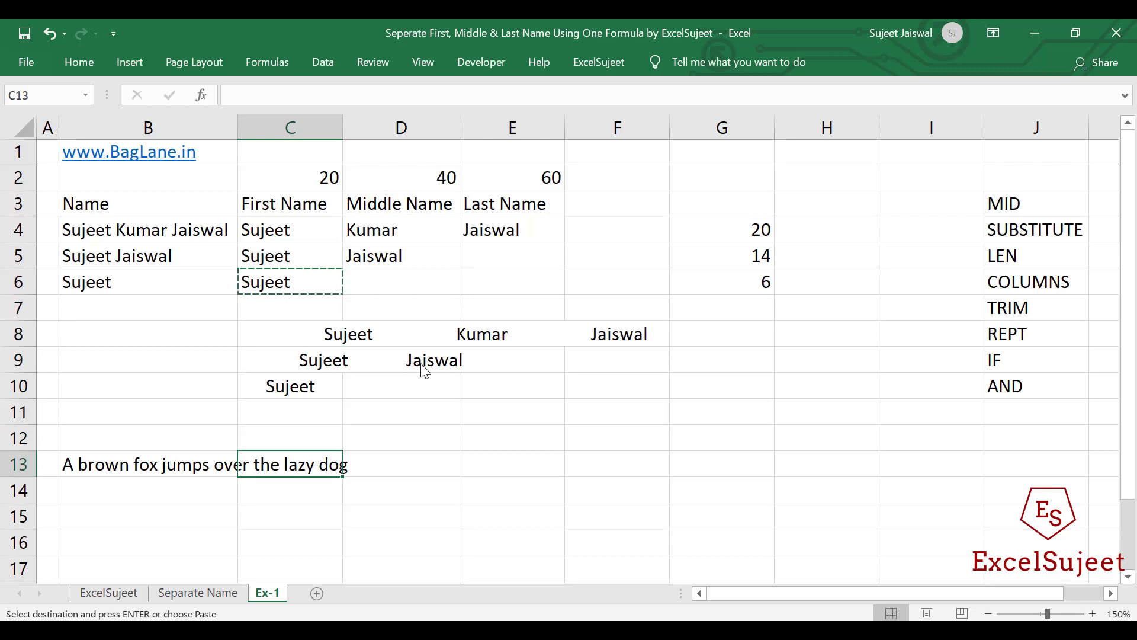
key(ctrl+v)
Extend the pasted formula across C13:J13 to split every word of the sentence
key(shift+Right)
key(shift+Right)
key(shift+Right)
key(shift+Right)
key(shift+Right)
key(shift+Right)
key(shift+Right)
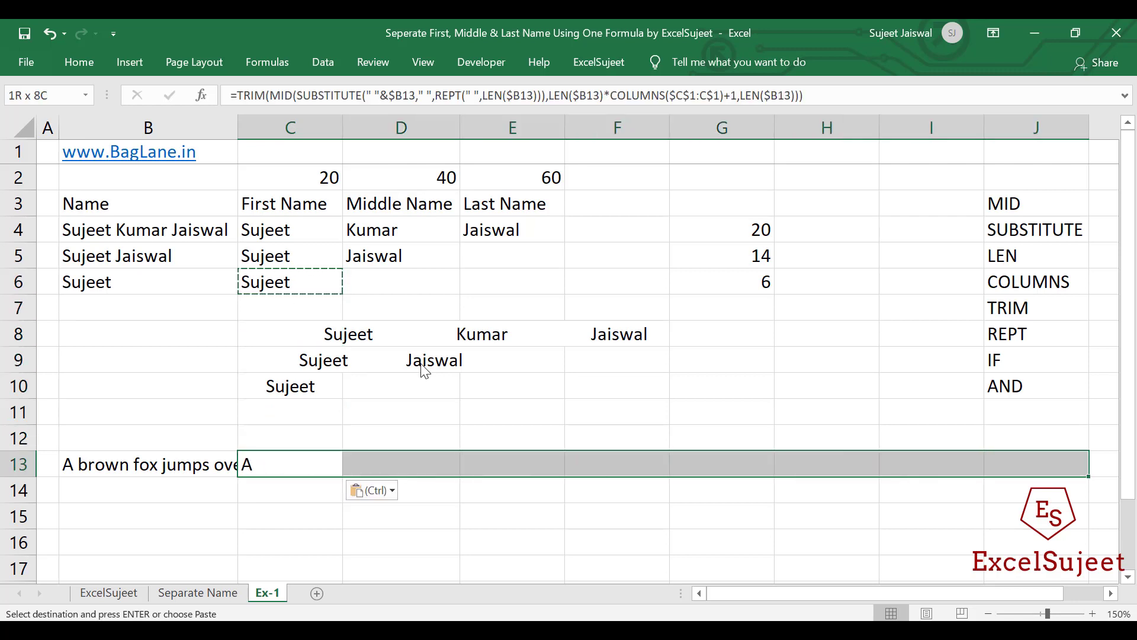
key(Return)
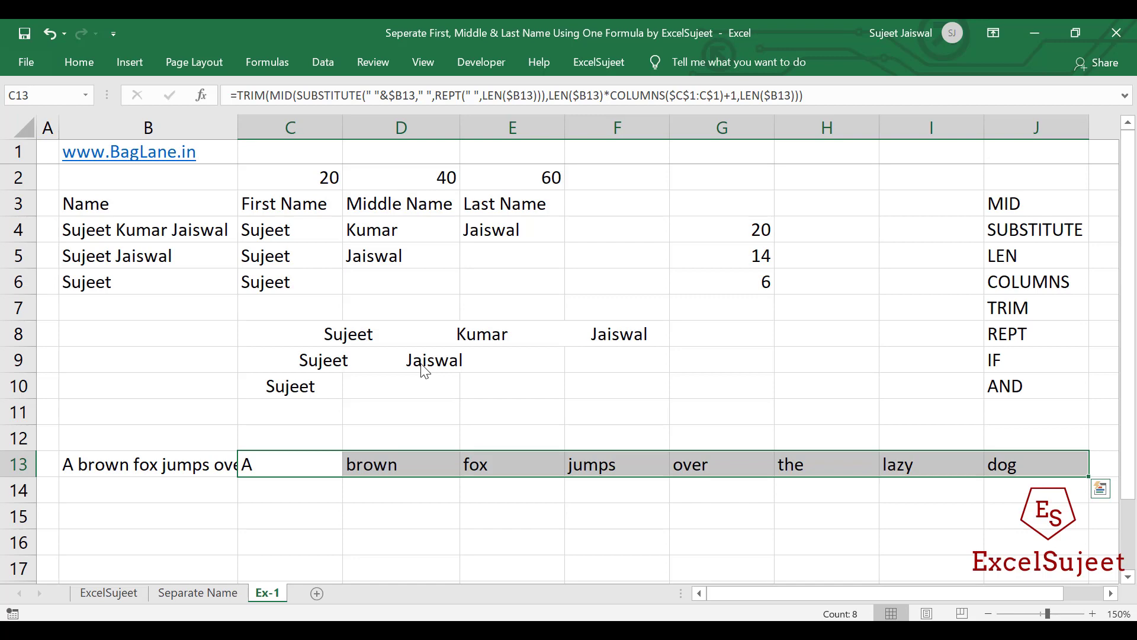
Examine the formulas and results in the first, middle and last name columns of rows 4 to 6
key(Up)
key(Up)
key(Up)
key(Up)
key(Up)
key(Up)
key(Up)
key(Up)
key(Up)
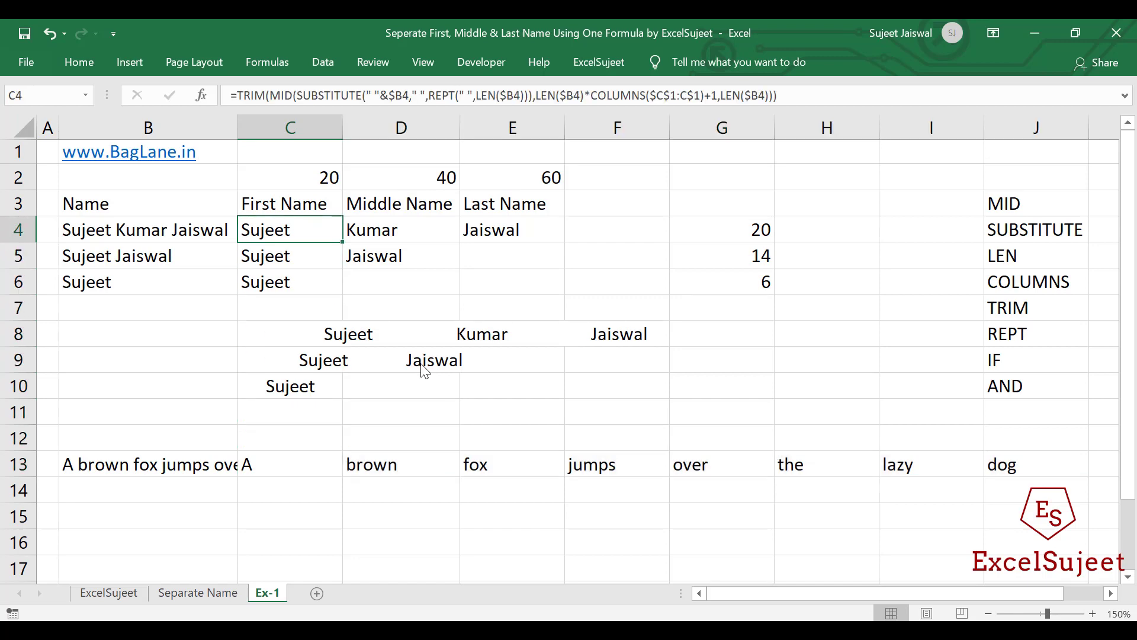
key(Down)
key(Down)
key(Up)
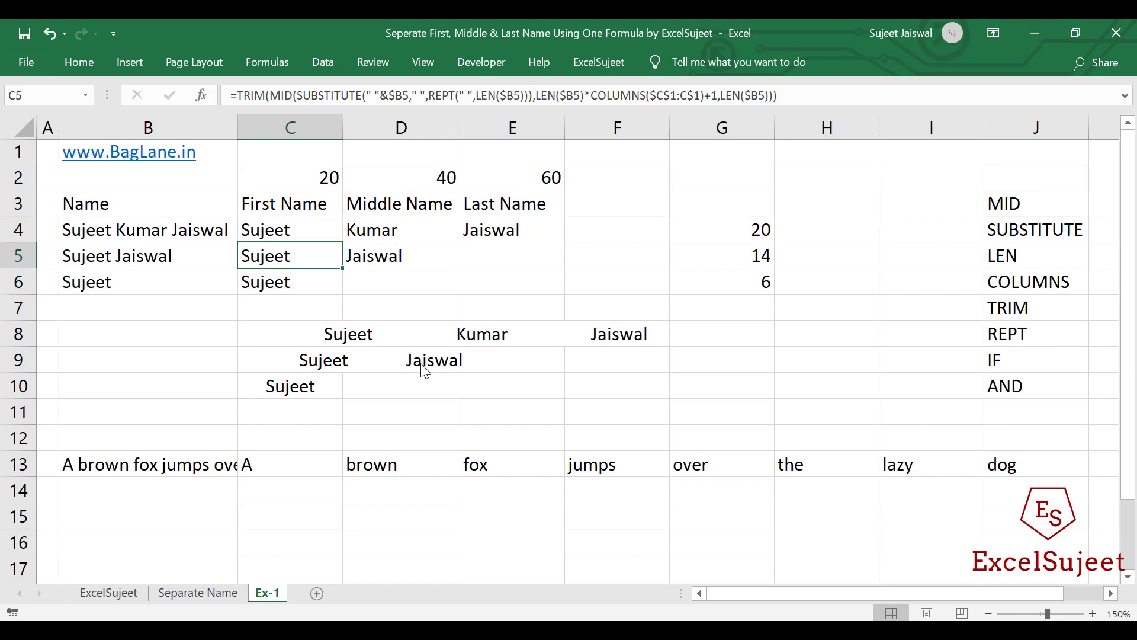
key(Right)
key(Right)
key(Left)
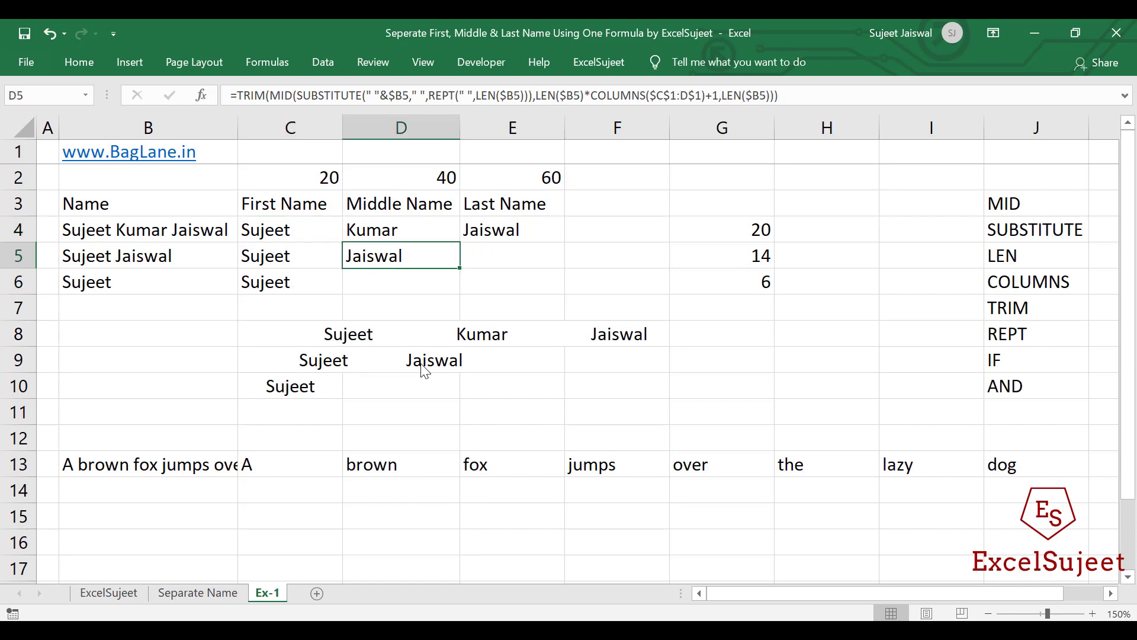
key(Right)
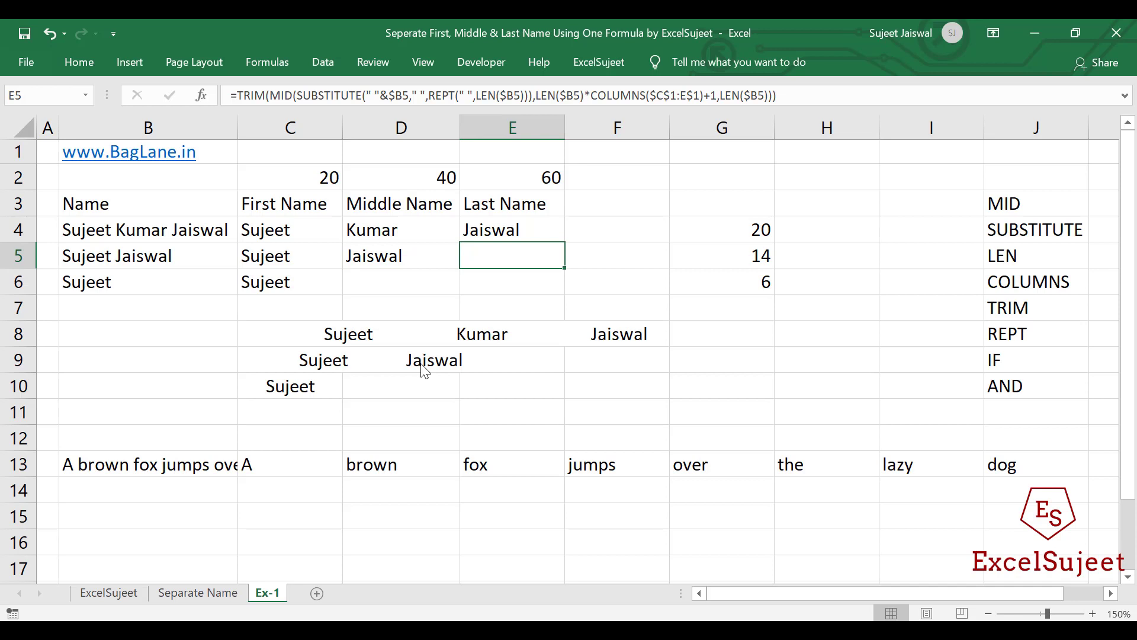
Compare the full names in B4:B6 for how many parts and spaces each contains
key(Left)
key(Left)
key(Left)
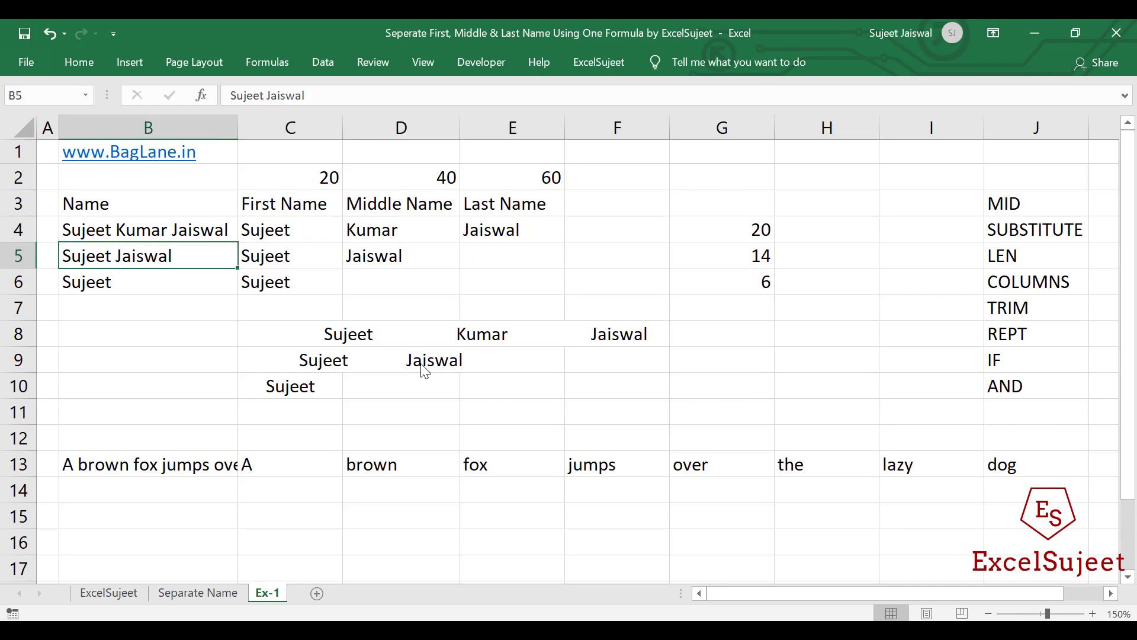
key(Up)
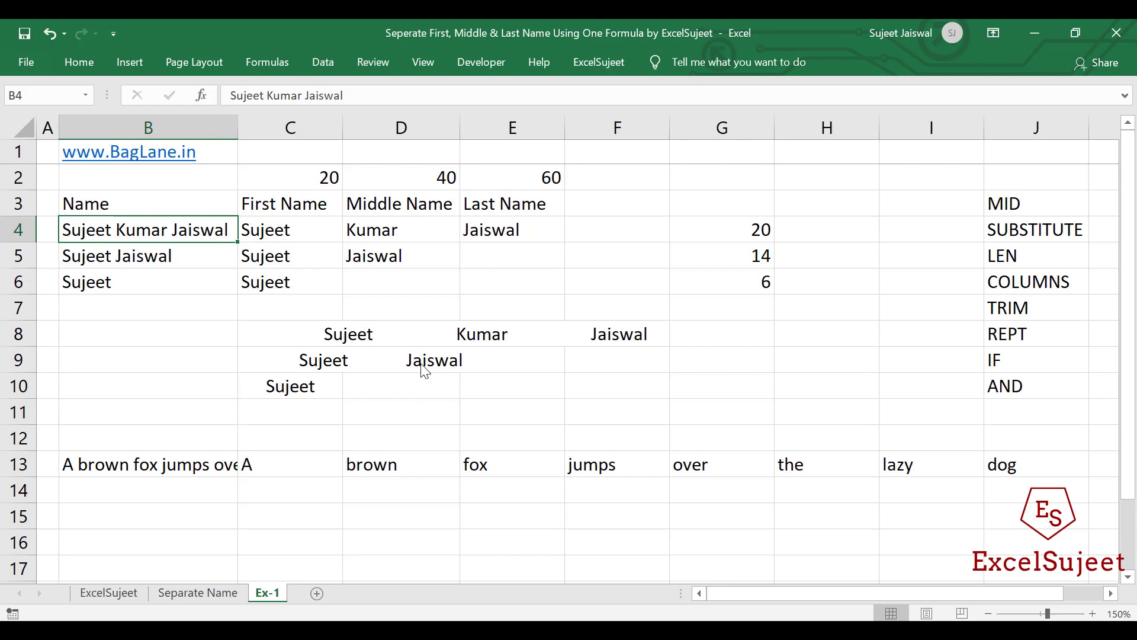
key(Down)
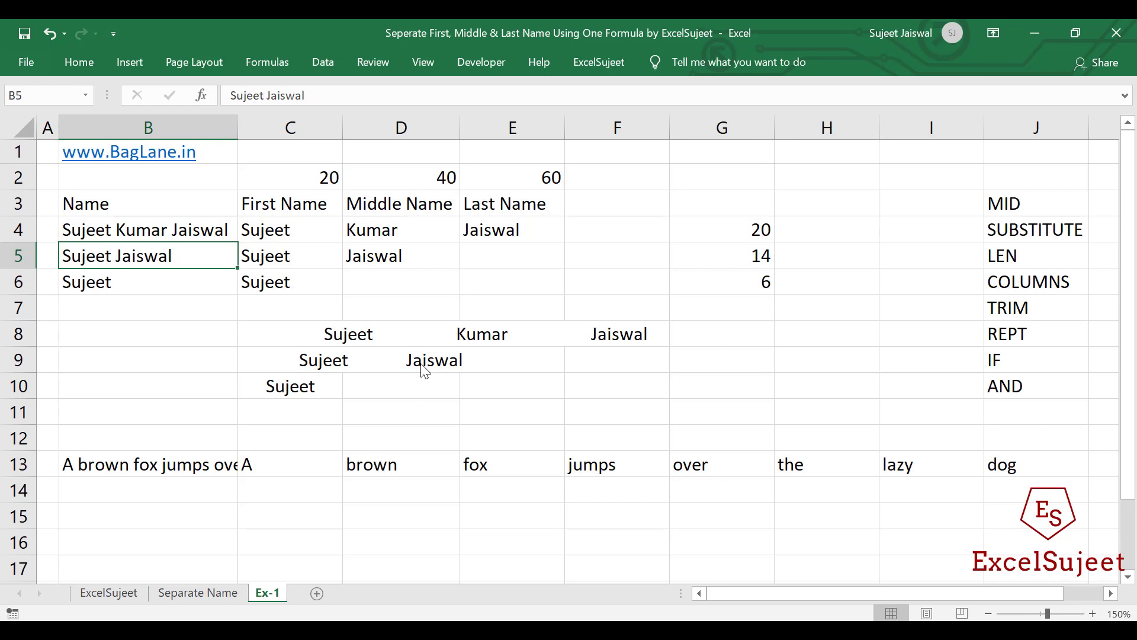
key(Down)
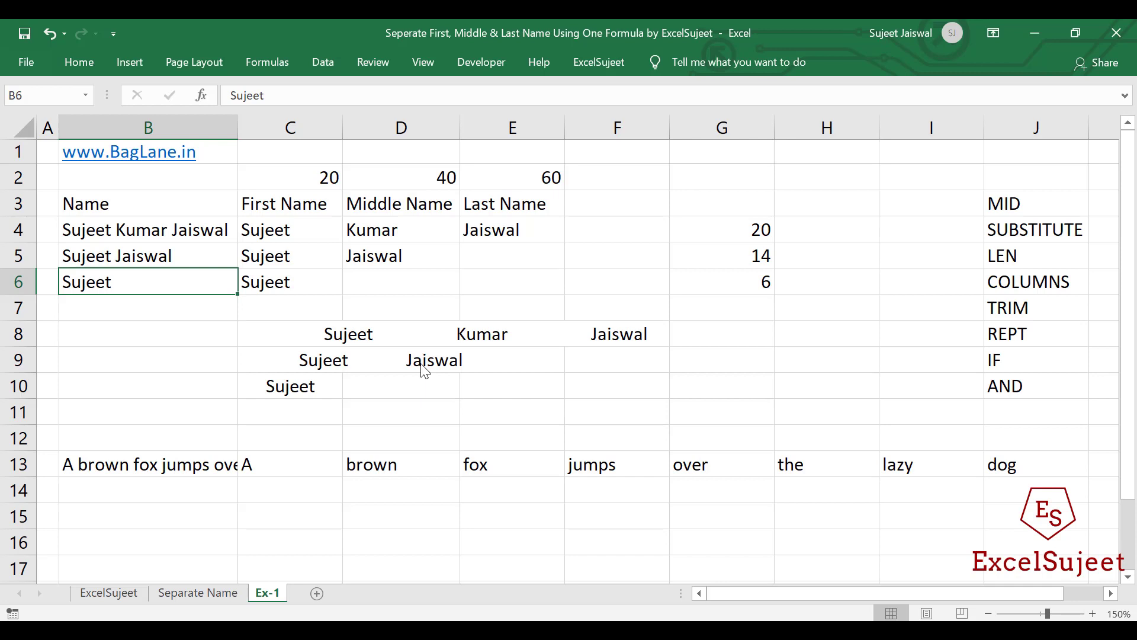
key(Up)
key(Up)
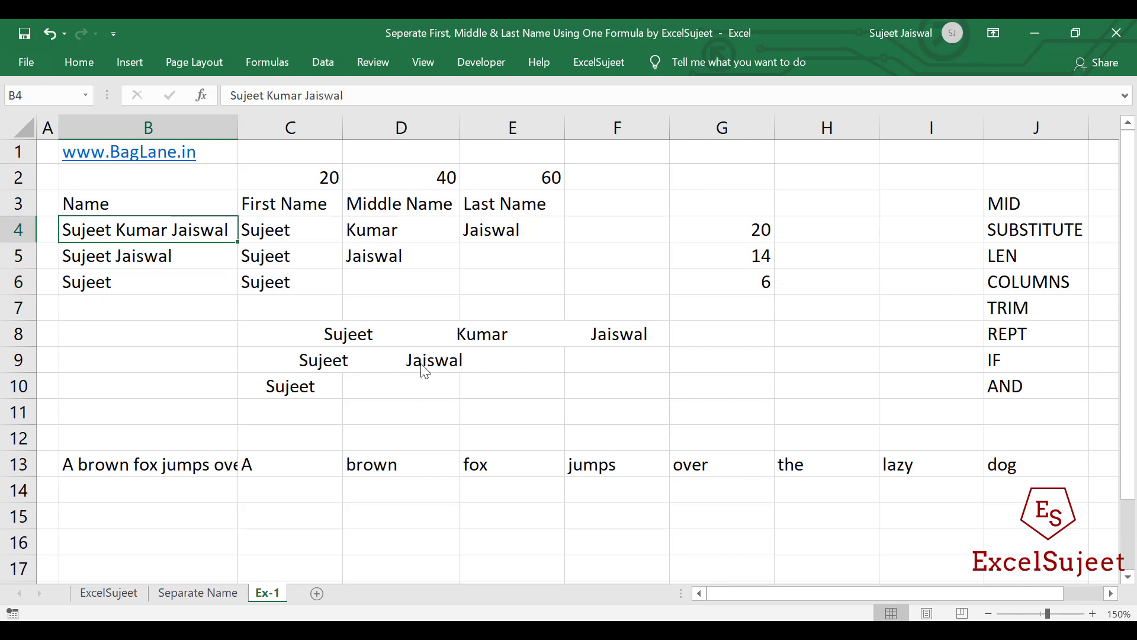
Start a helper formula in F4 with =LEN($B4), locking only the column of the reference
key(Right)
key(Right)
key(Right)
key(Right)
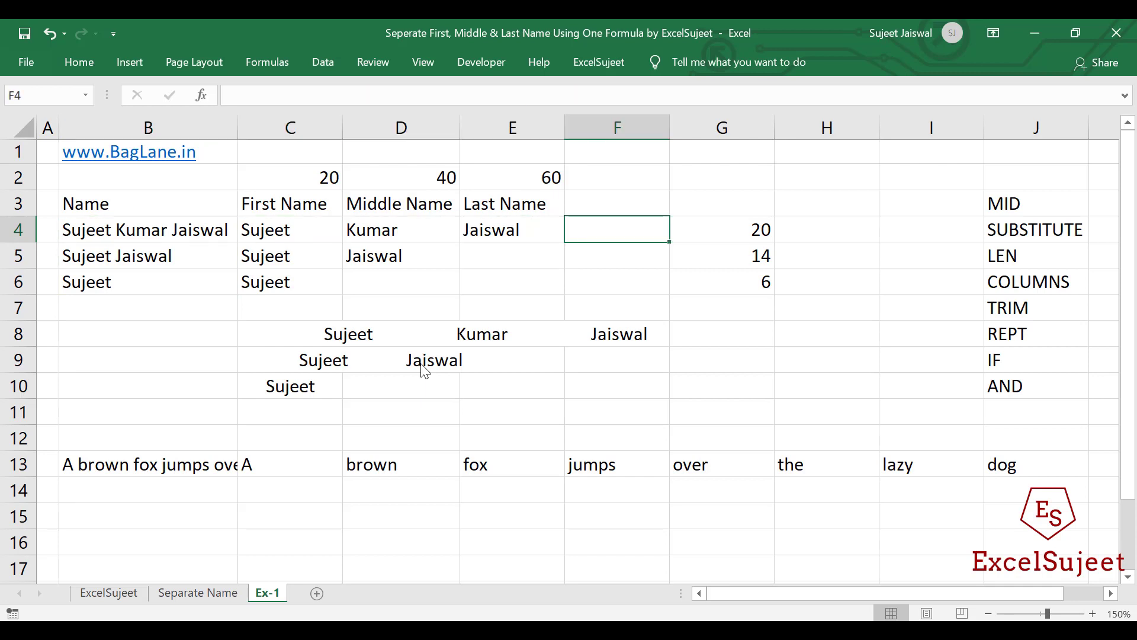
text(=len)
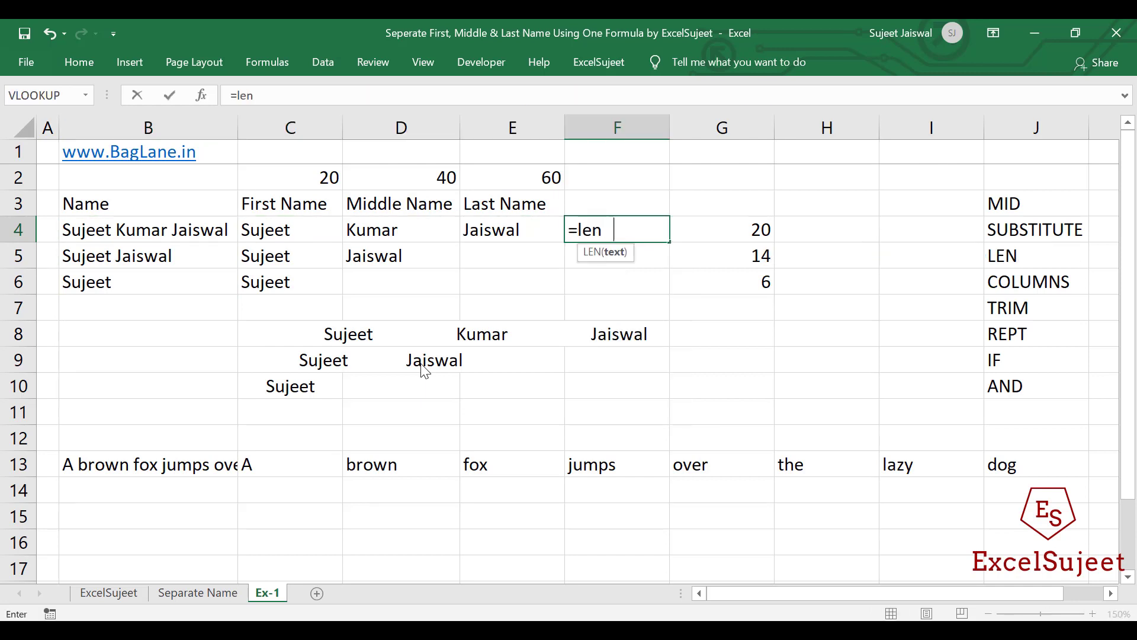
key(Tab)
key(Left)
key(Right)
key(Right)
key(Left)
key(Left)
key(Left)
key(Left)
key(Left)
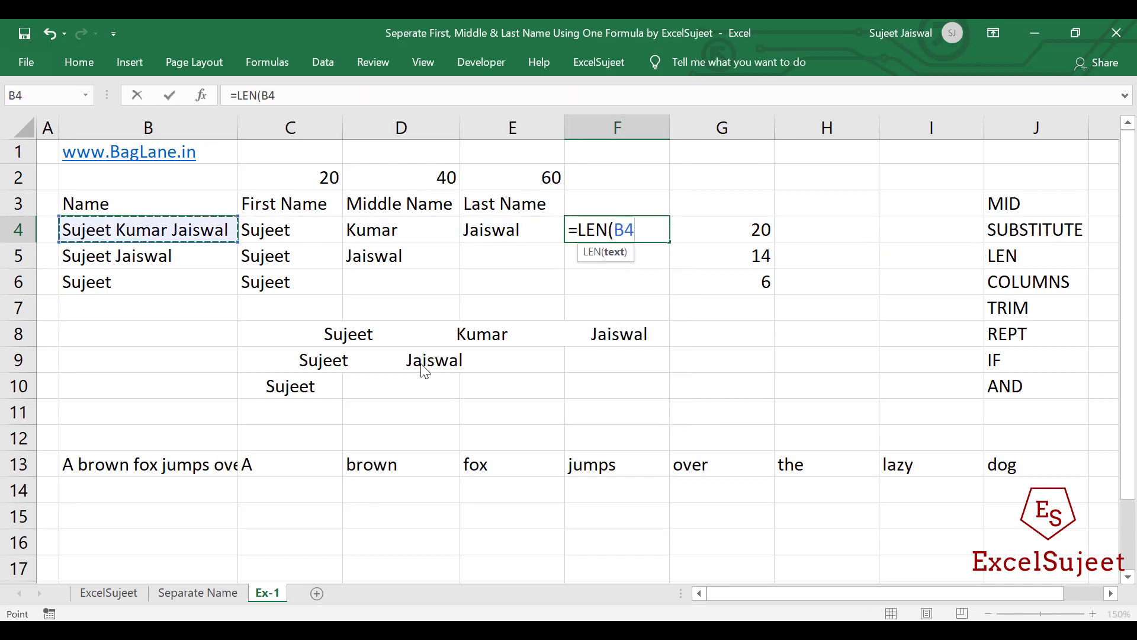
key(F4)
key(F4)
key(F4)
text())
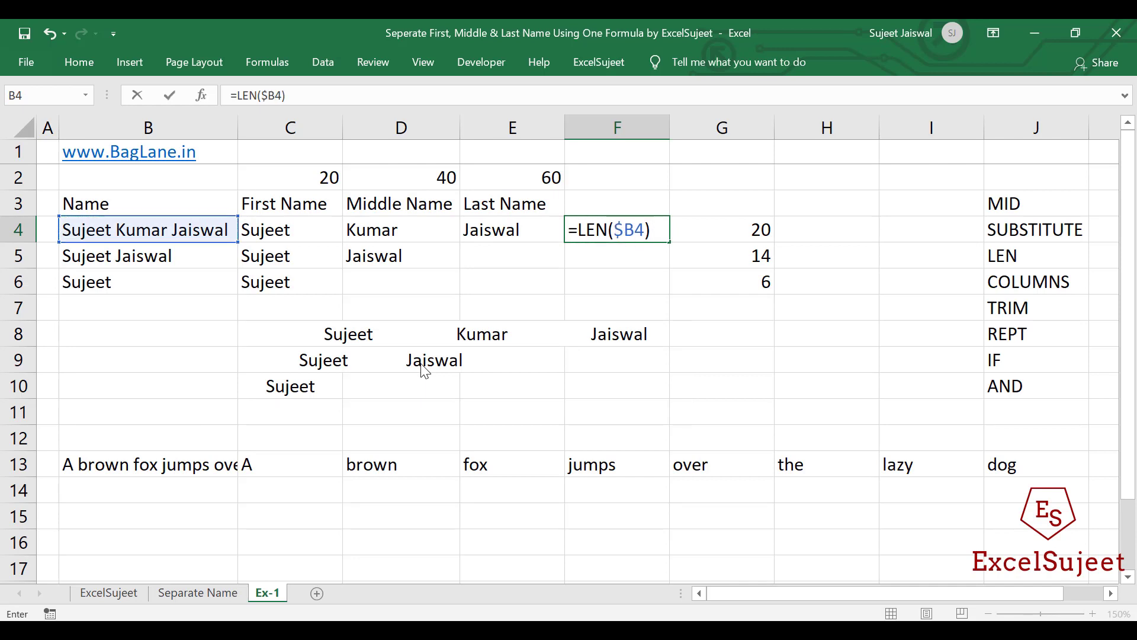
Append -LEN(SUBSTITUTE($B4 to the F4 formula, locking only the column of the reference
text(-len)
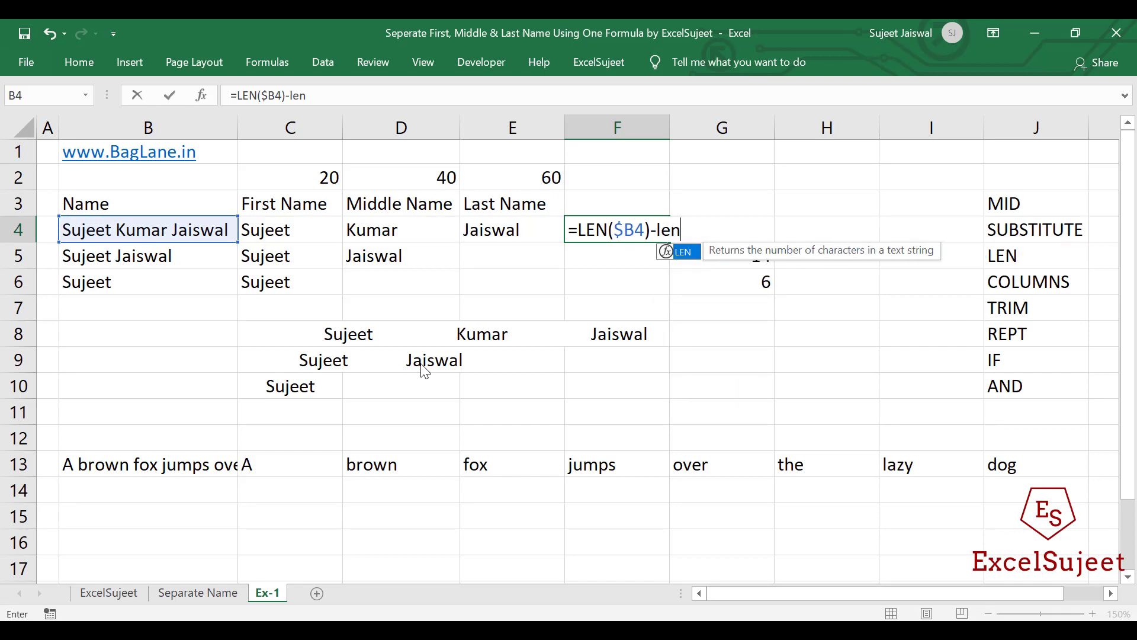
key(Tab)
text(sub)
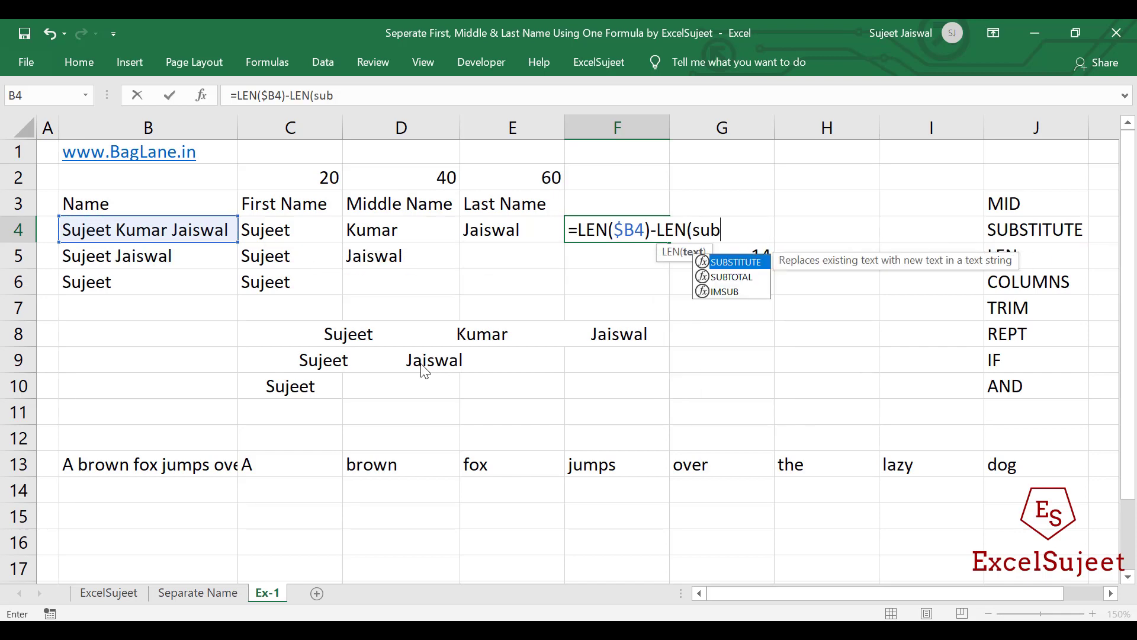
text(s)
key(Tab)
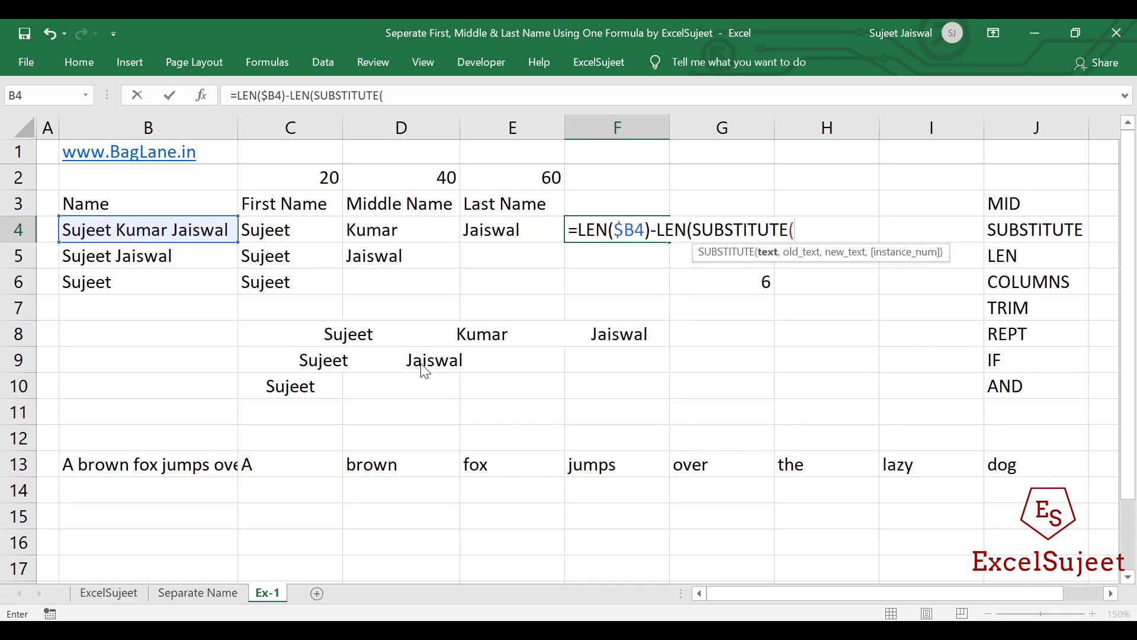
key(Left)
key(Left)
key(Left)
key(Left)
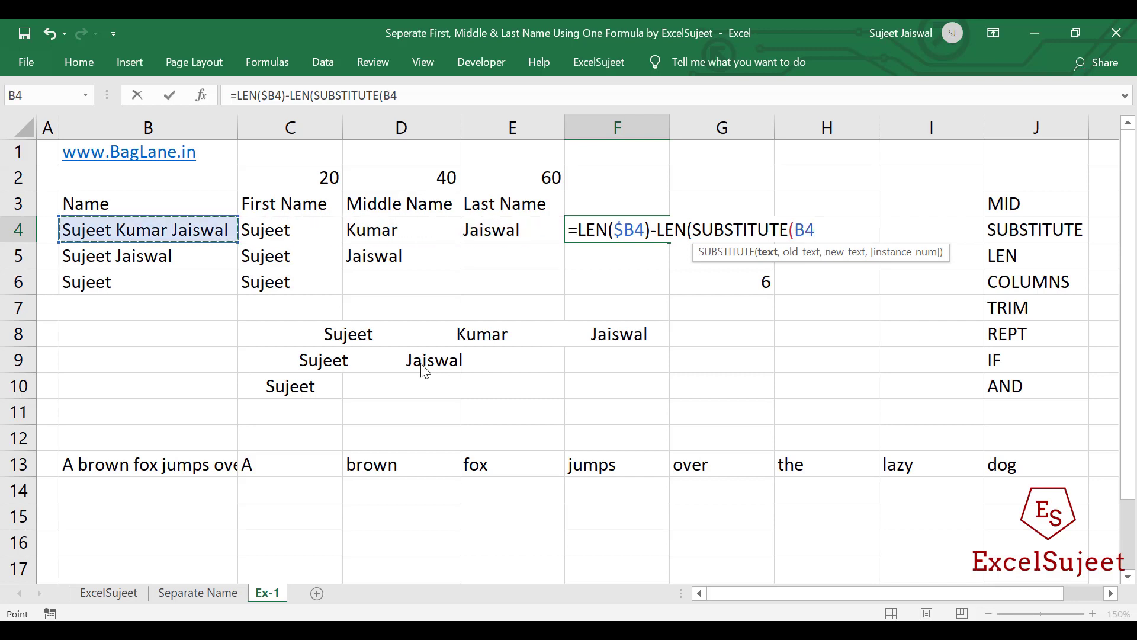
key(F4)
key(F4)
key(F4)
Complete SUBSTITUTE with " " as old text and "" as new text, and commit the formula with F4 selected
text(," ")
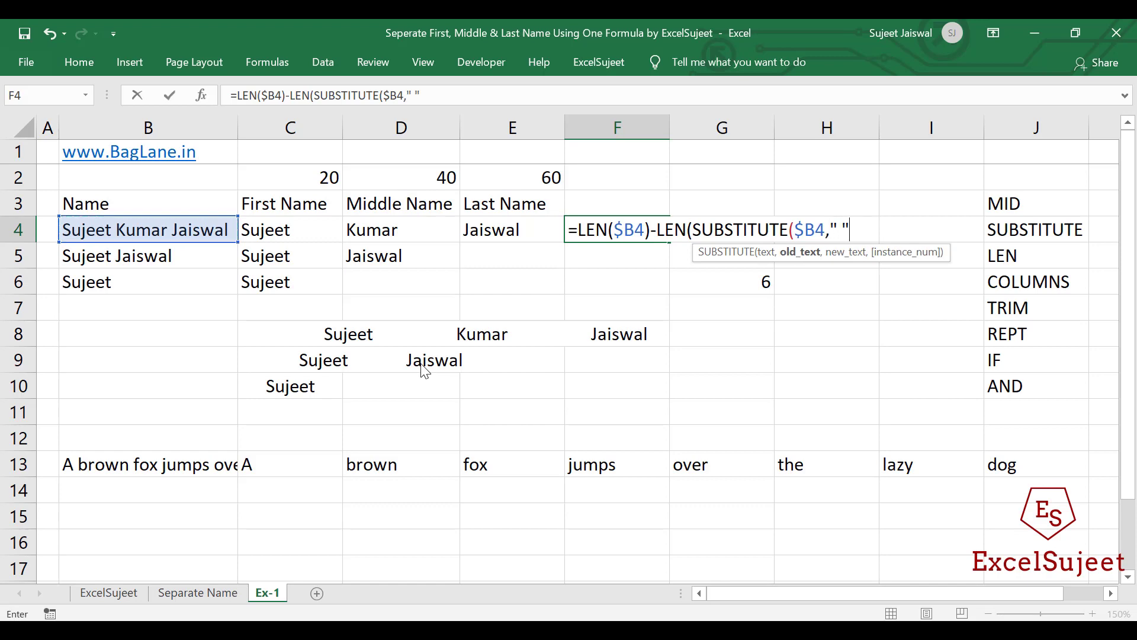
text(,)
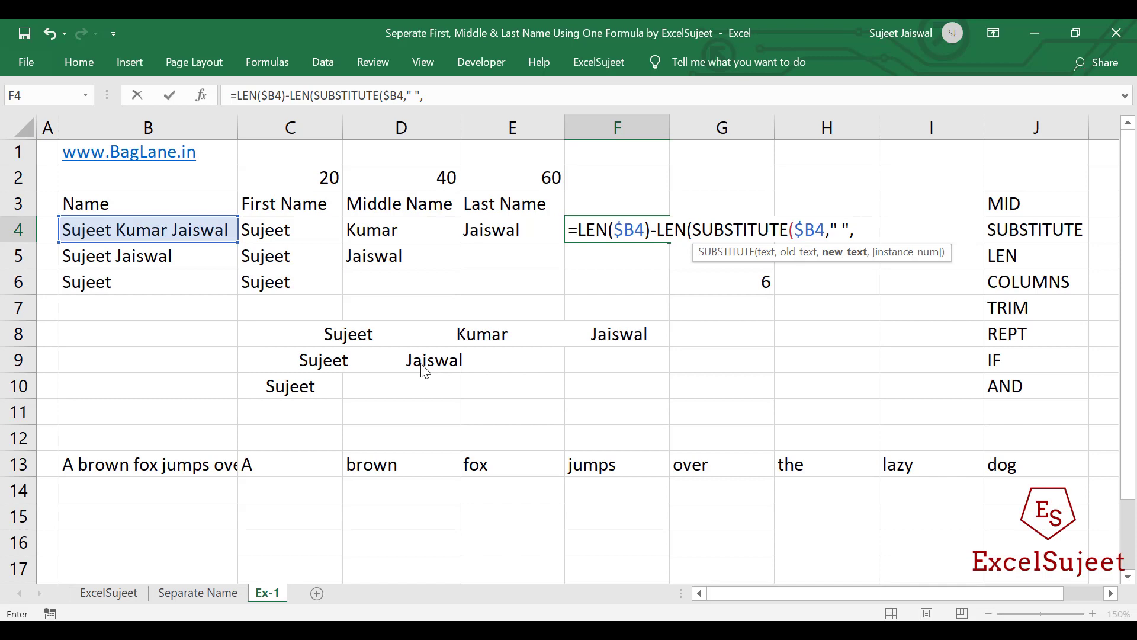
text(""))
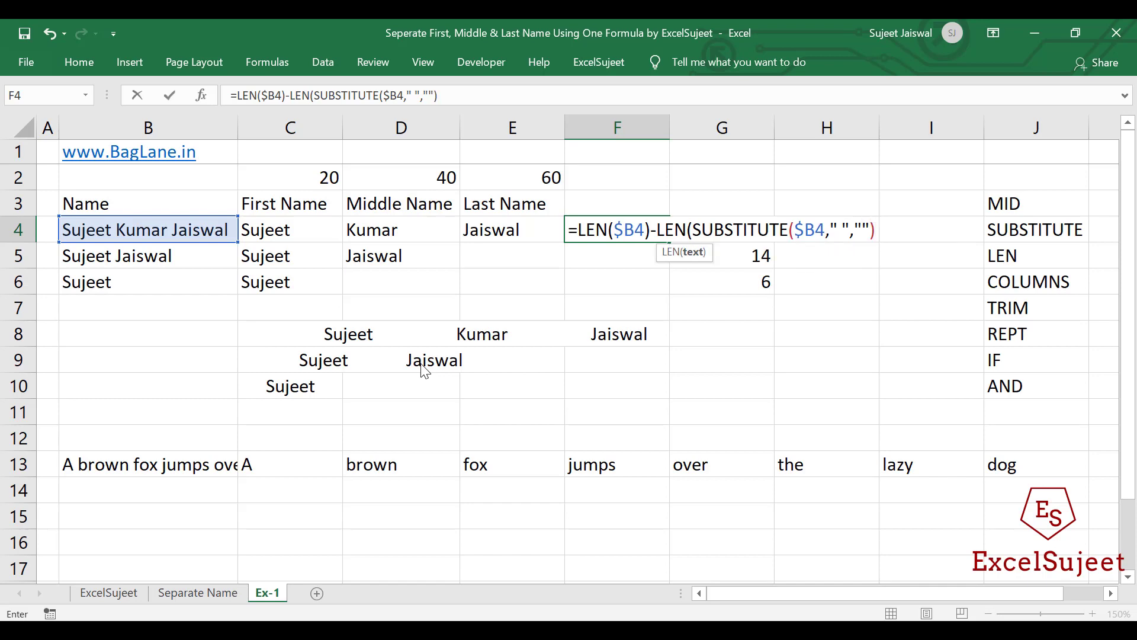
text())
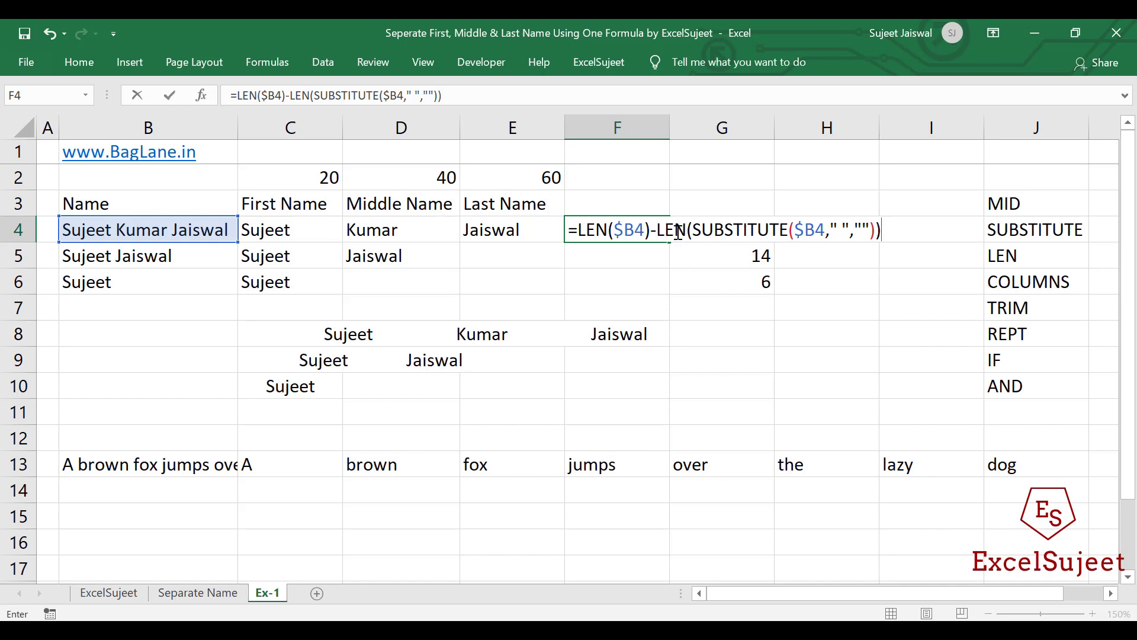
key(Return)
key(Up)
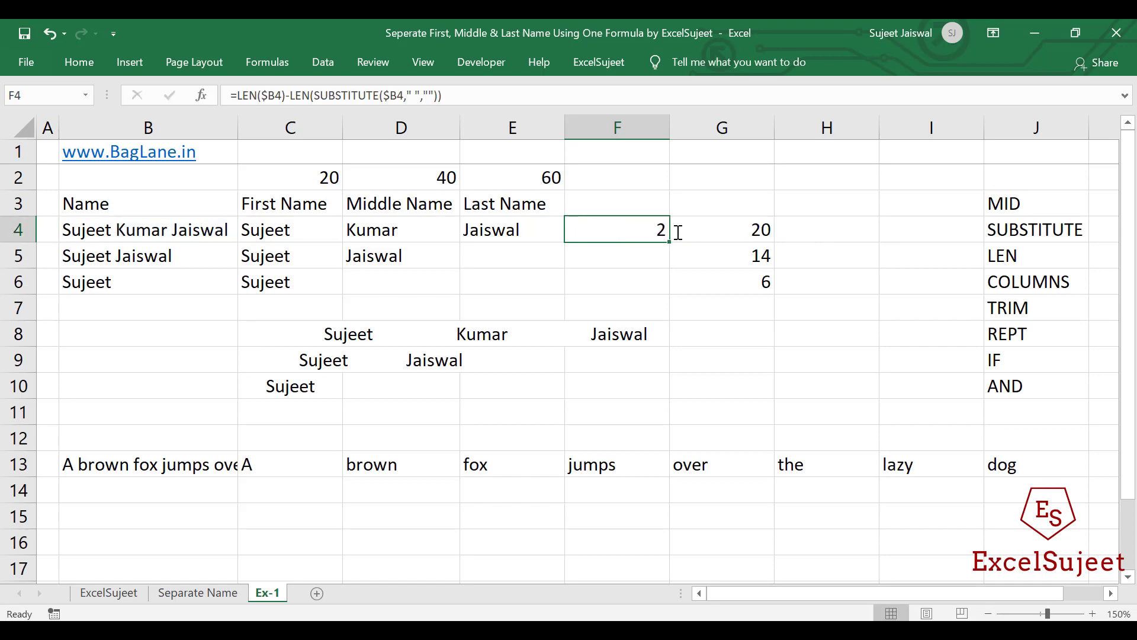
Fill the space-counting formula from F4 down through F6 and reselect F4
key(shift+Down)
key(Down)
key(ctrl+d)
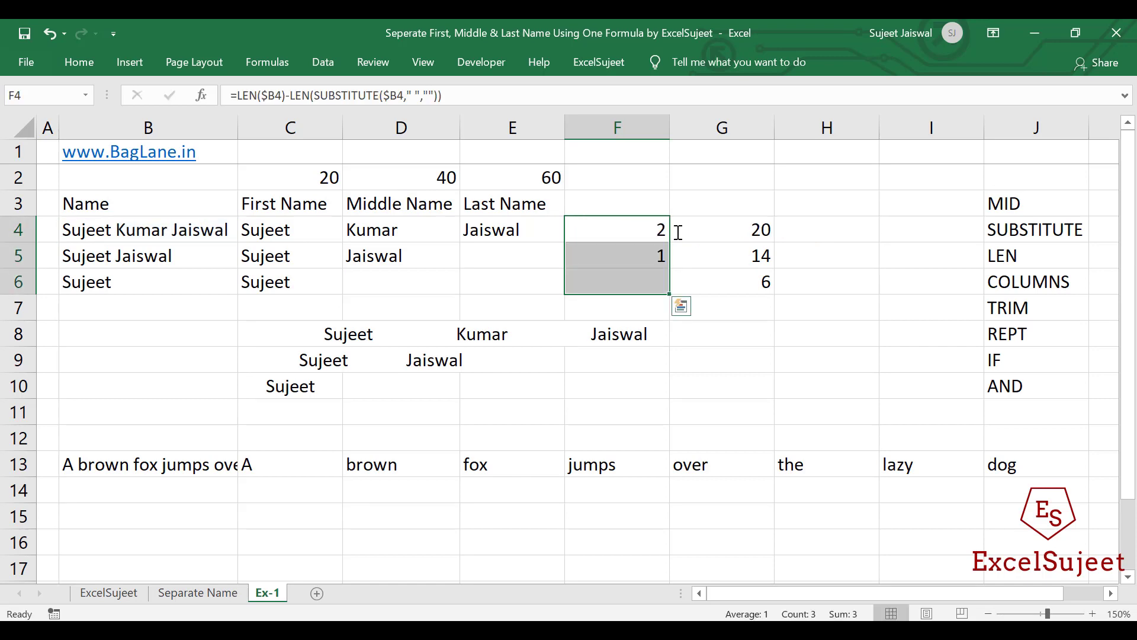
key(shift+Up)
key(Up)
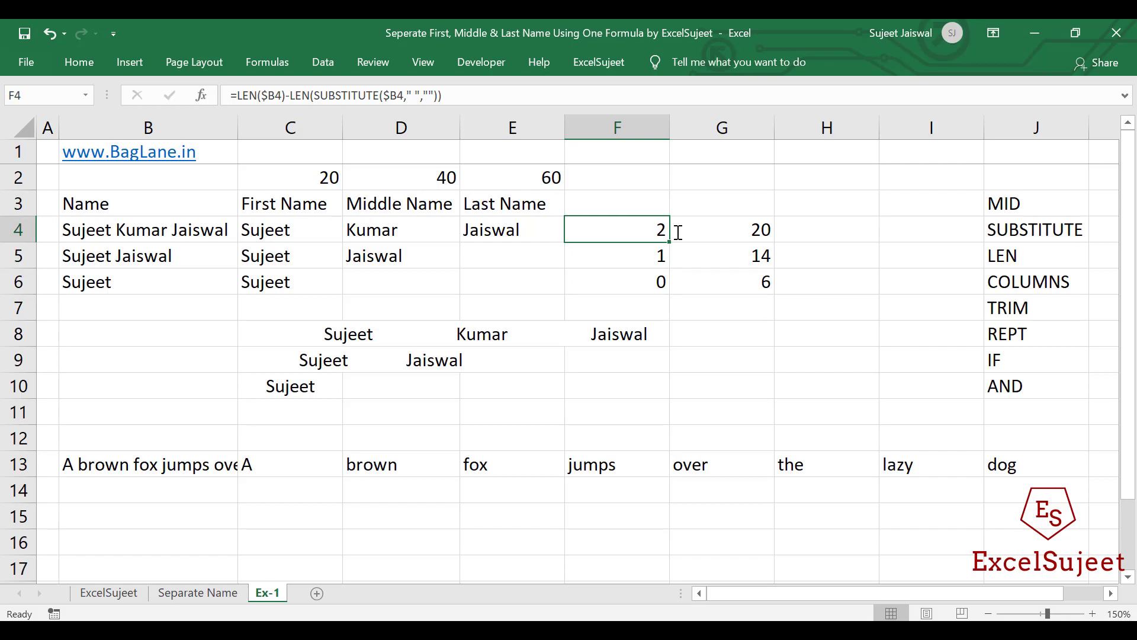
Evaluate the space-counting formula in F4 one part at a time through to its final result, and close the evaluation
key(alt+m)
key(v)
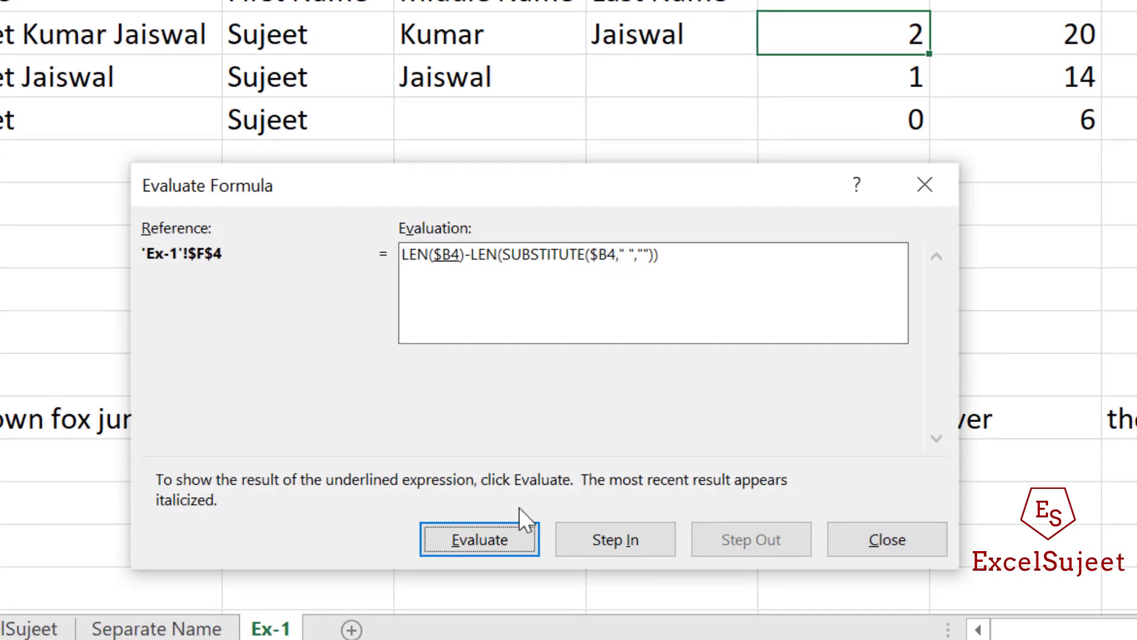
click(479, 550)
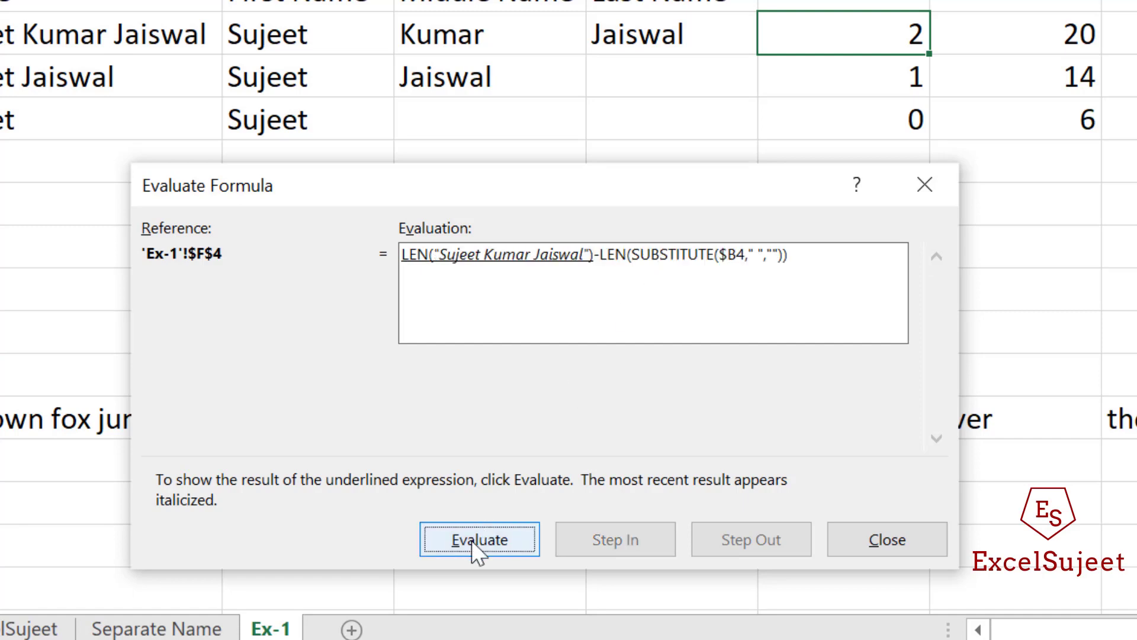
click(472, 540)
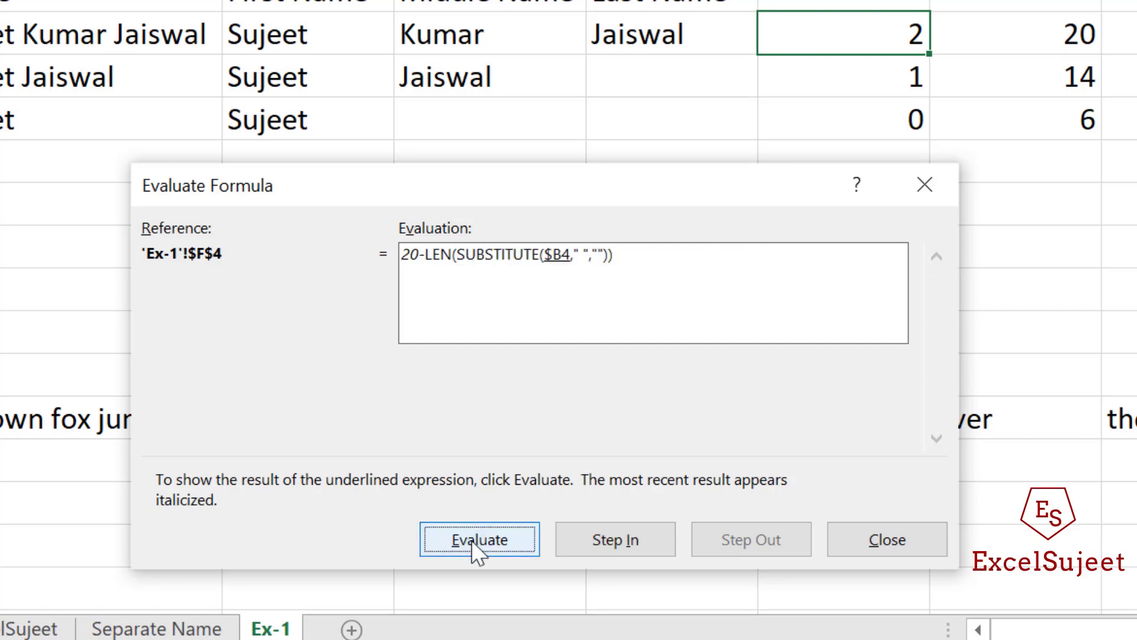
click(471, 540)
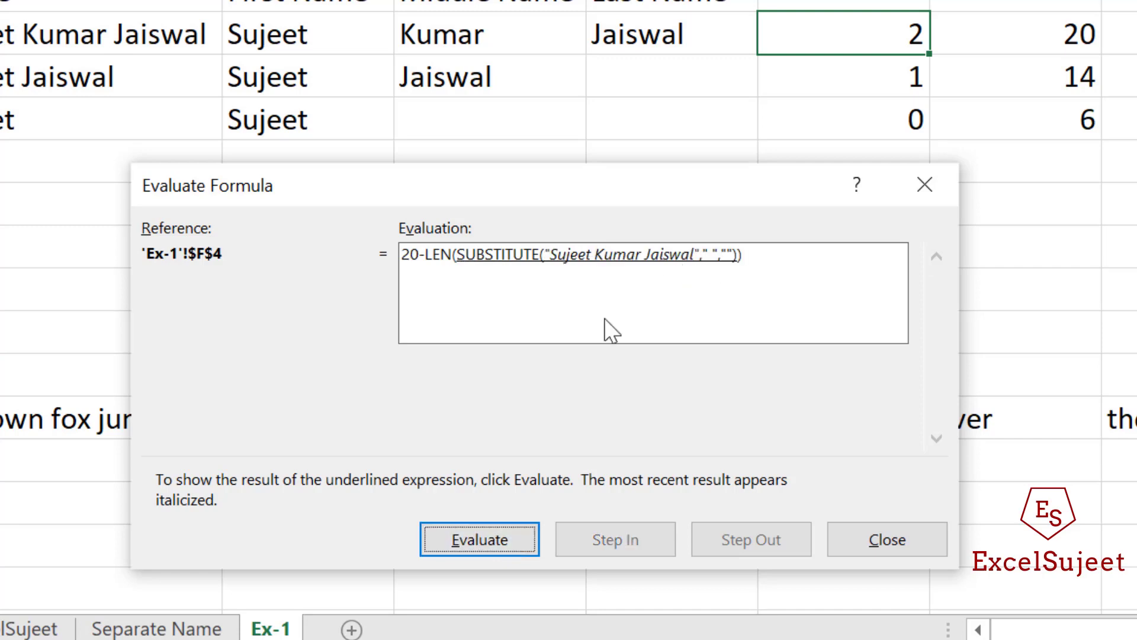
click(491, 533)
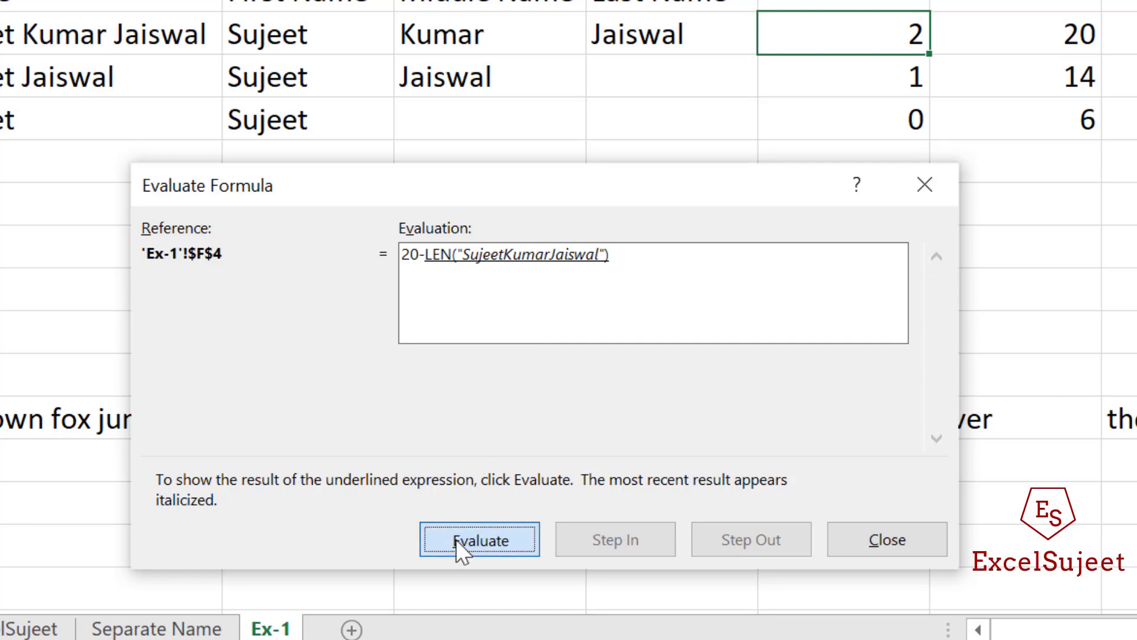
click(456, 540)
click(469, 539)
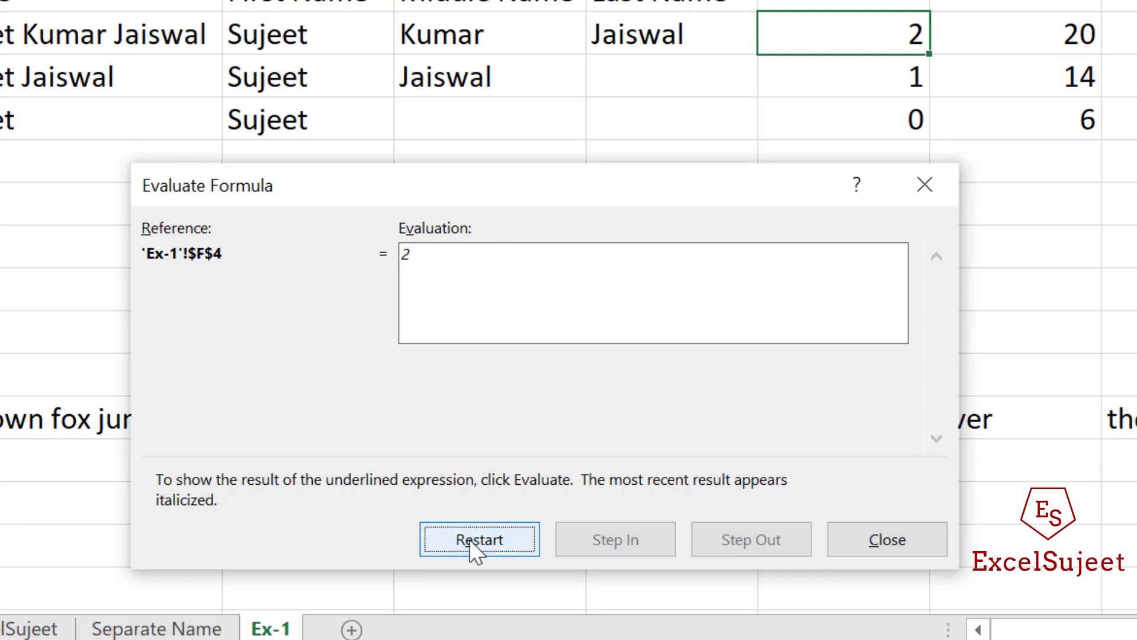
click(866, 539)
Step through the evaluation of the space-counting formula in F5, and close the evaluation
key(Down)
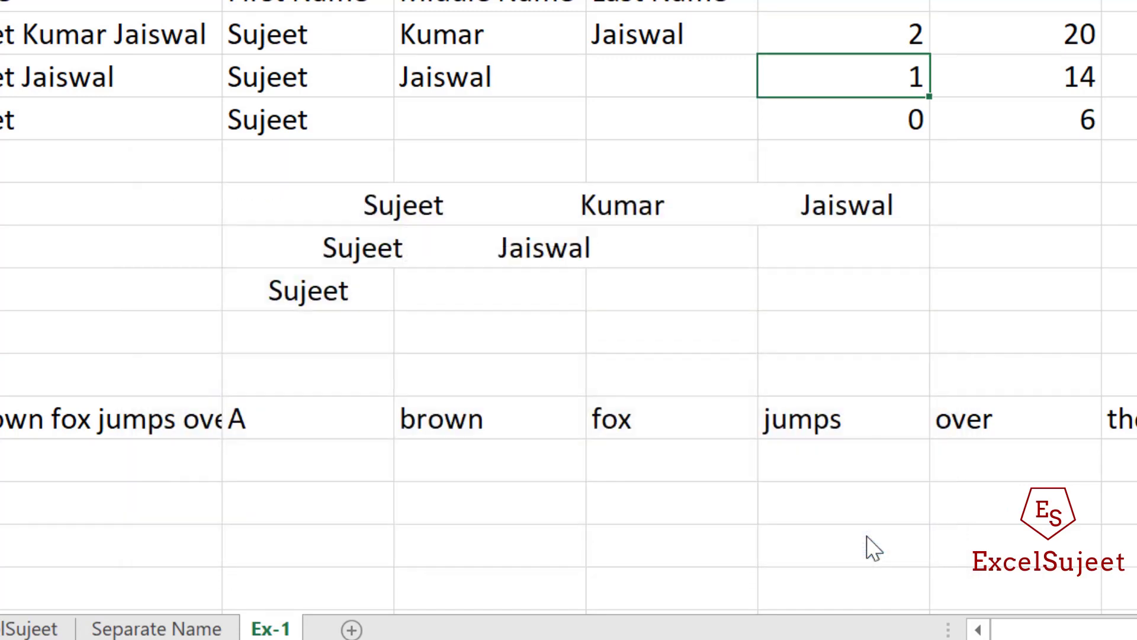
key(alt+m)
key(v)
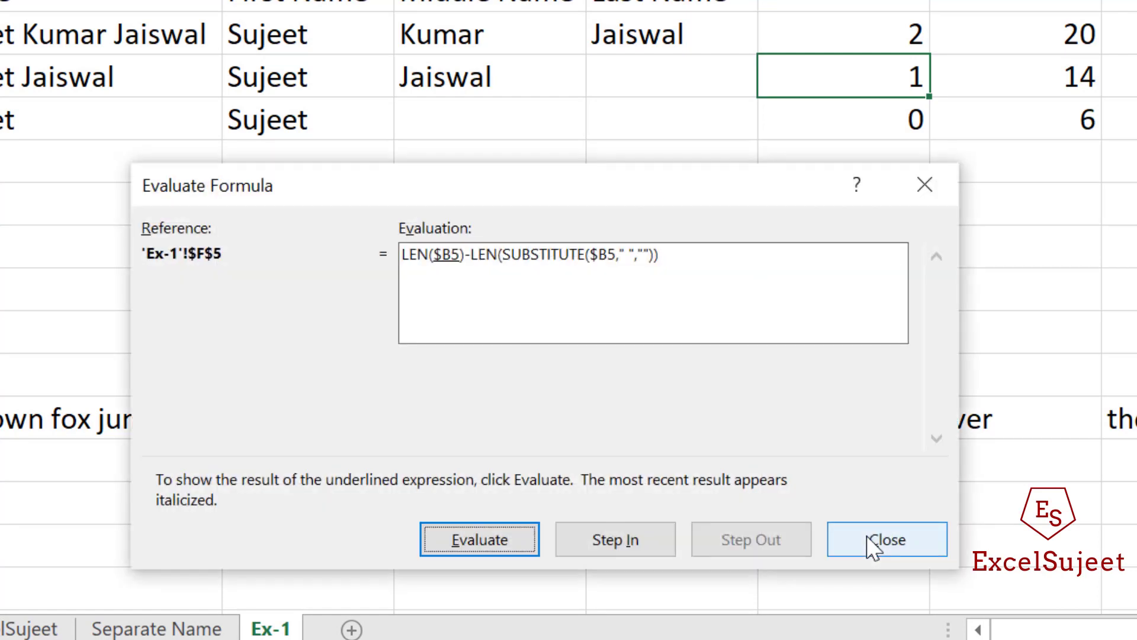
key(Return)
key(Return)
key(Return)
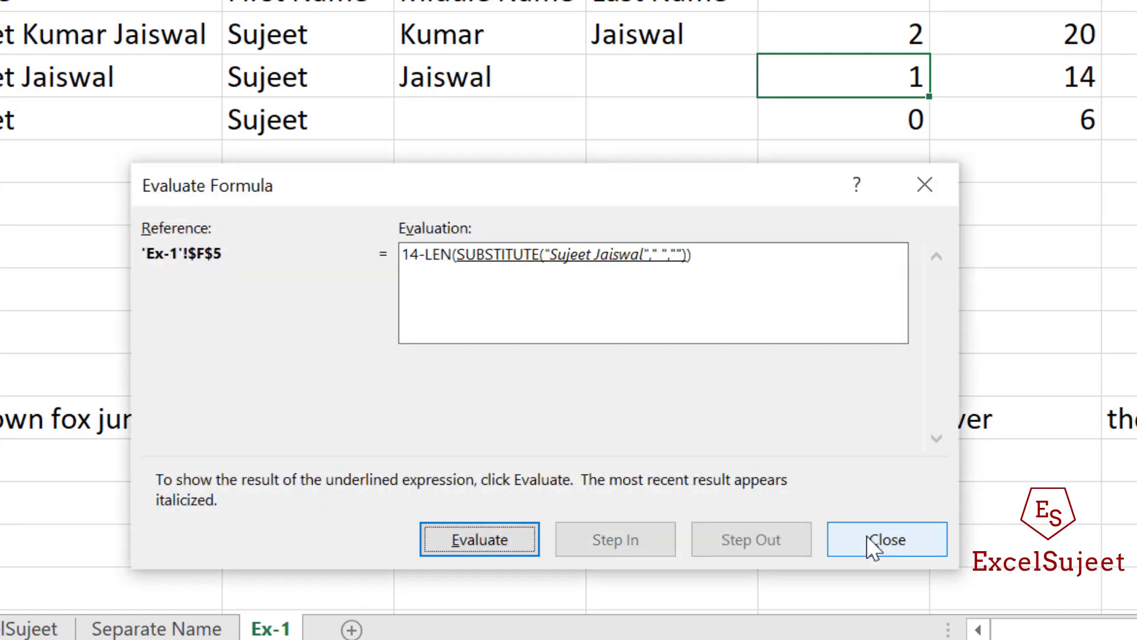
key(Return)
key(Return)
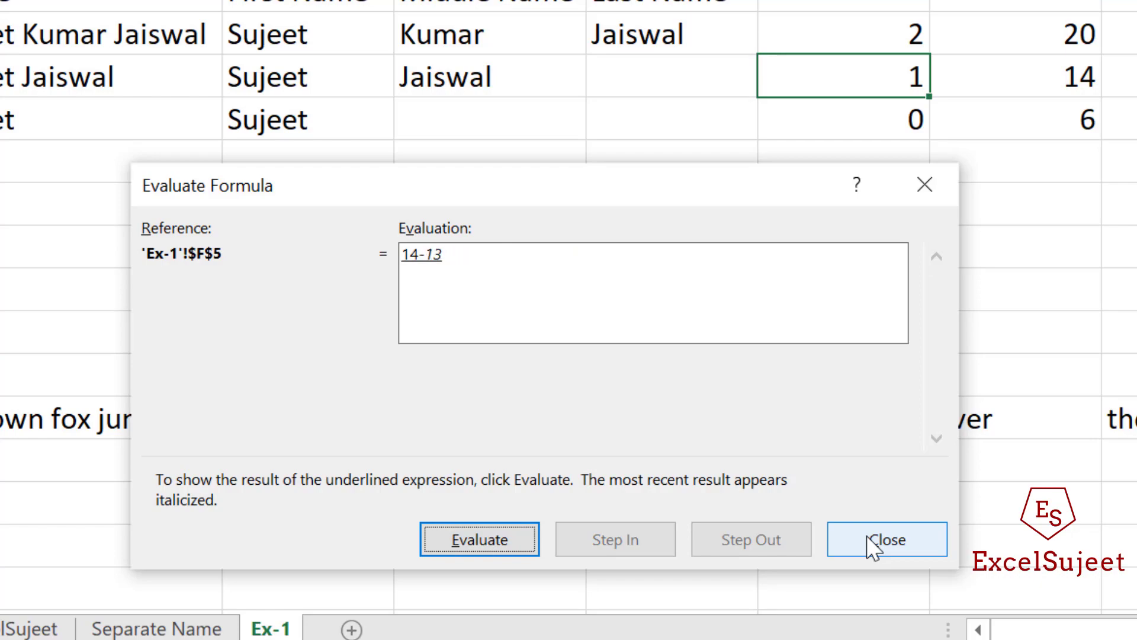
click(867, 536)
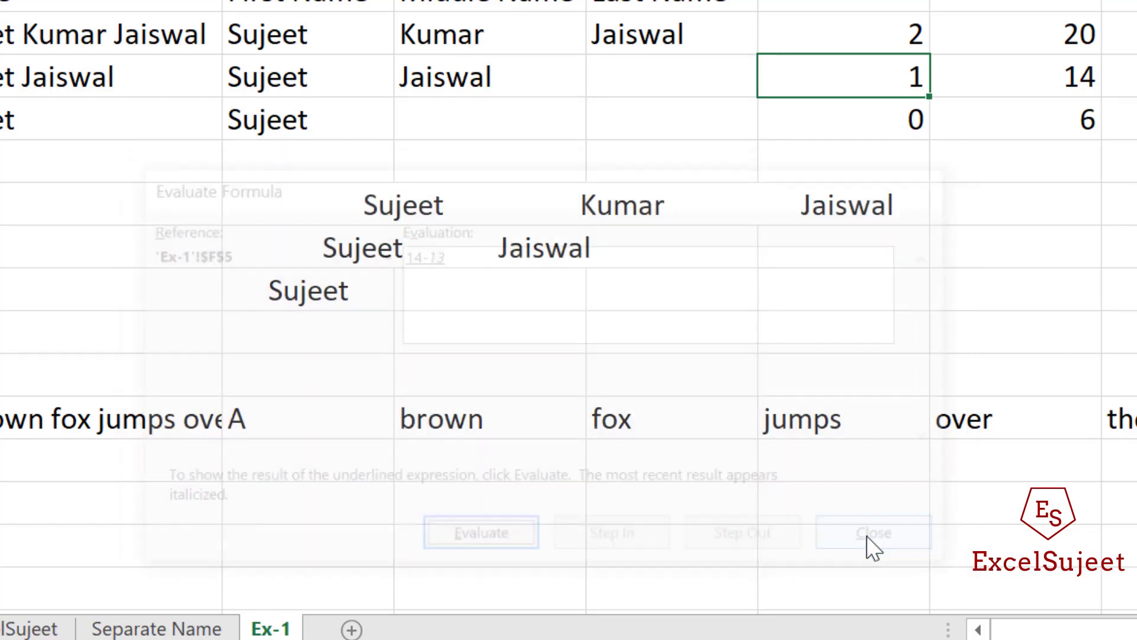
Copy the space-counting expression from F4 without its equals sign, leaving the cell's formula as it is
click(844, 36)
drag(382, 30, 33, 124)
key(ctrl+c)
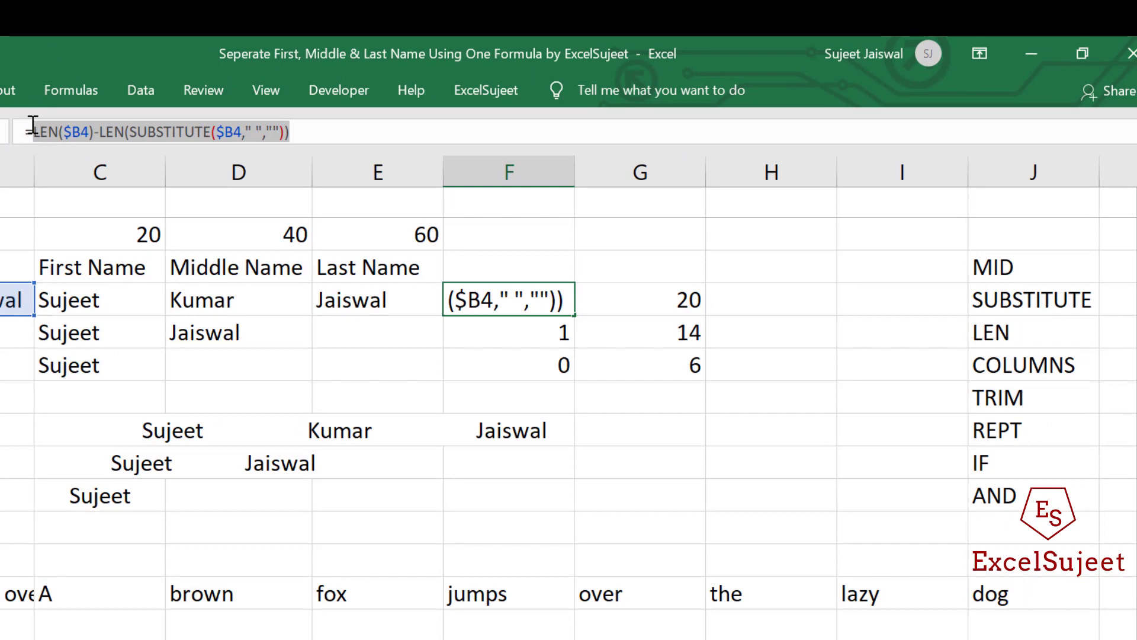
key(Return)
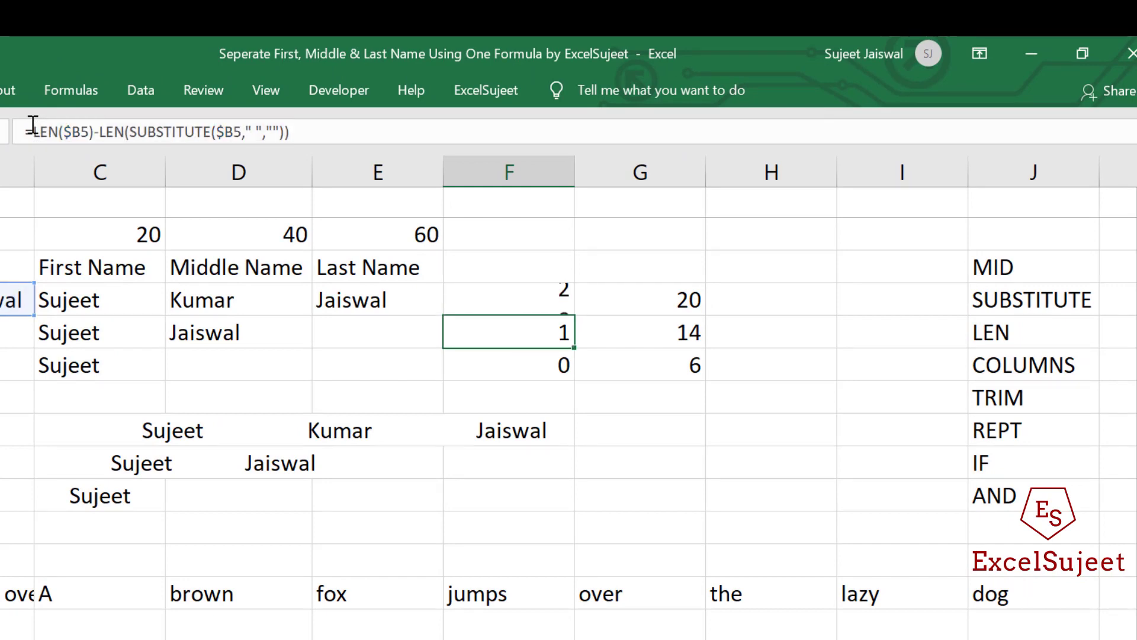
Insert IF( before TRIM in the C4 formula, with the copied space count followed by =2 as its logical test
key(Up)
key(Left)
key(Left)
key(Left)
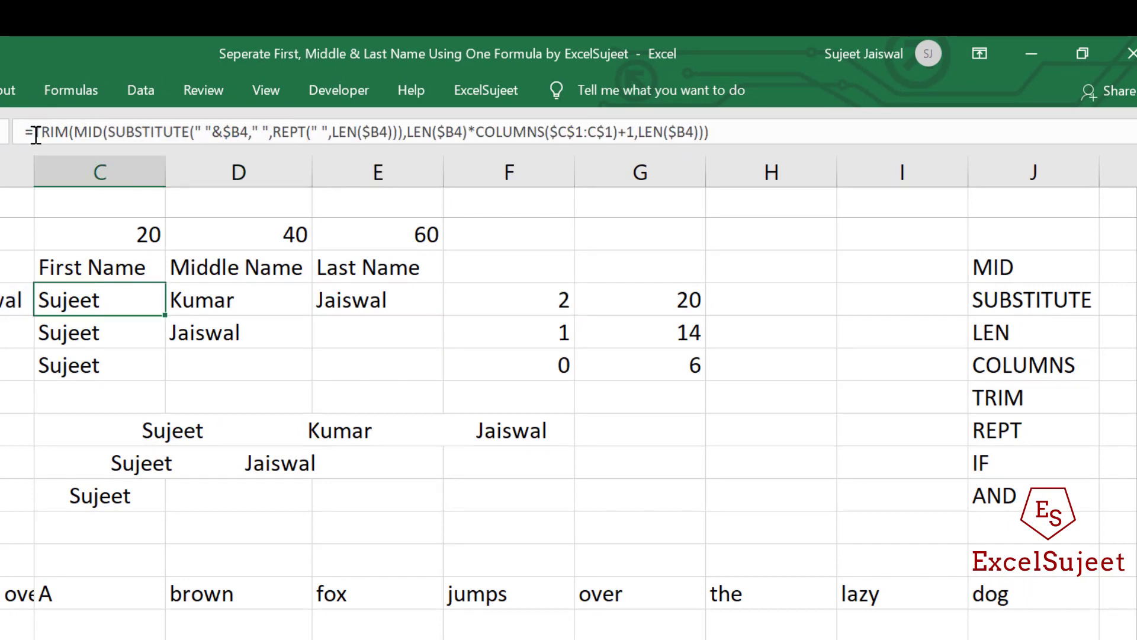
click(34, 132)
text(if()
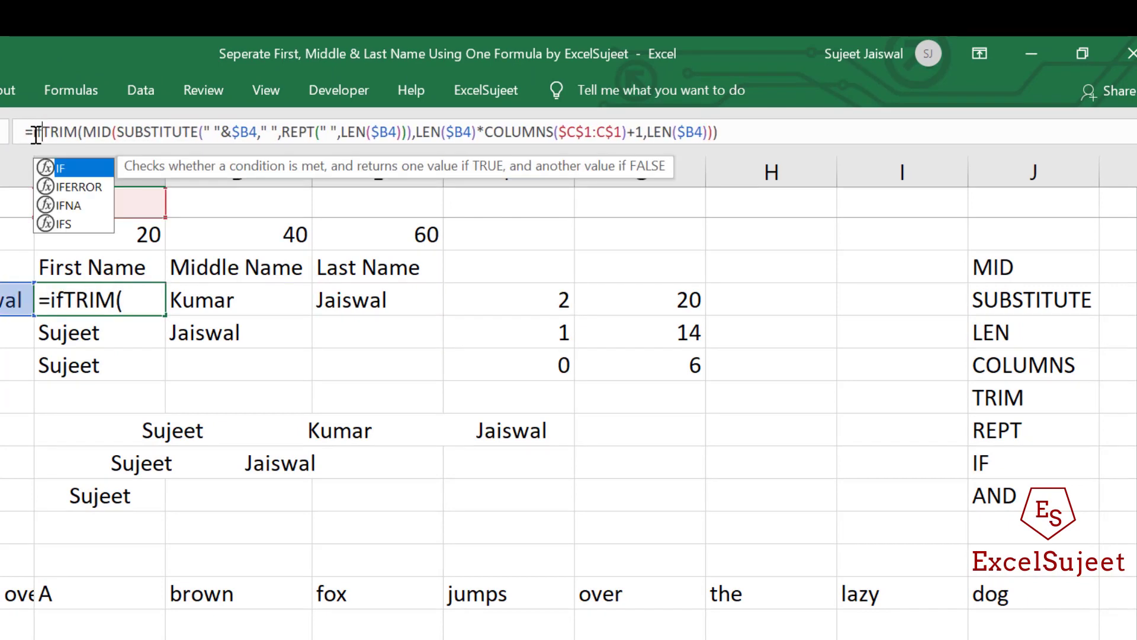
key(ctrl+v)
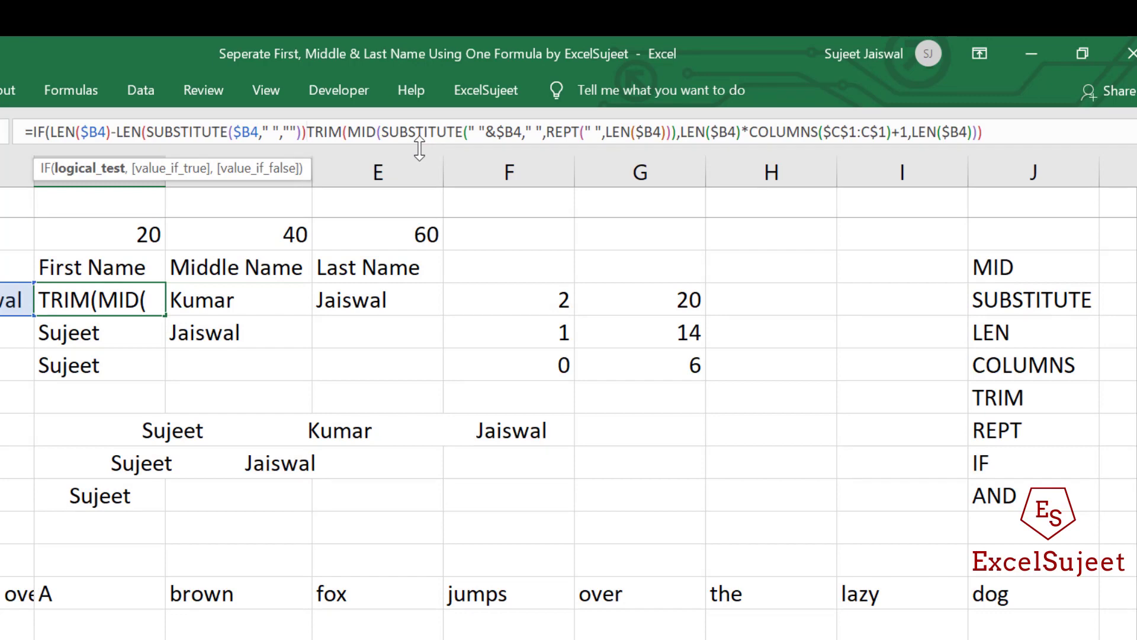
drag(418, 145, 408, 273)
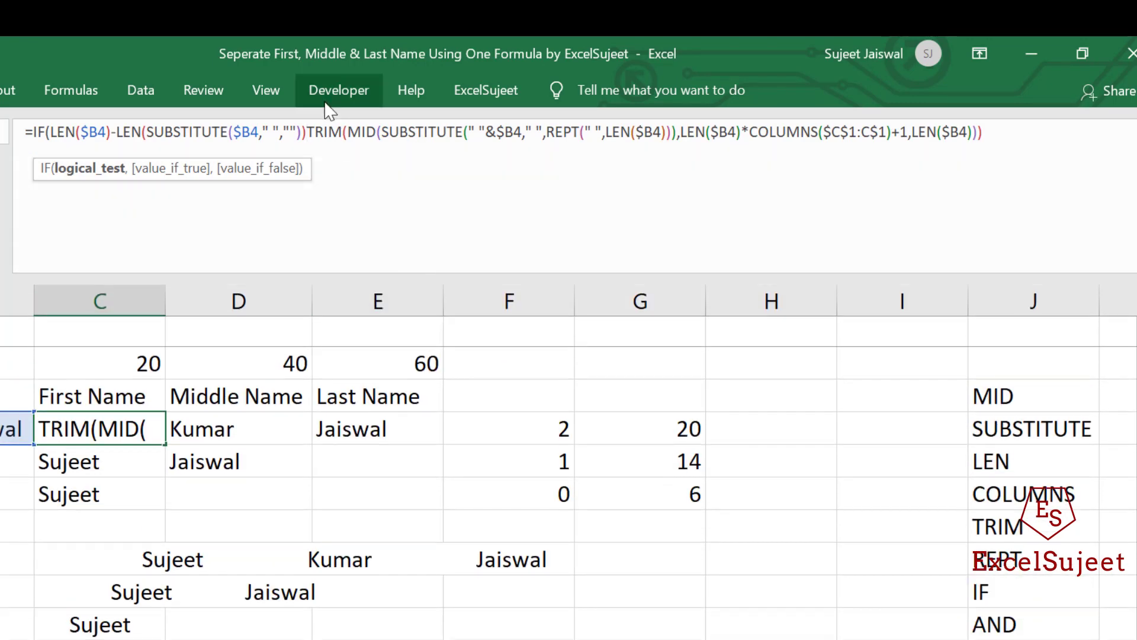
text(=2,)
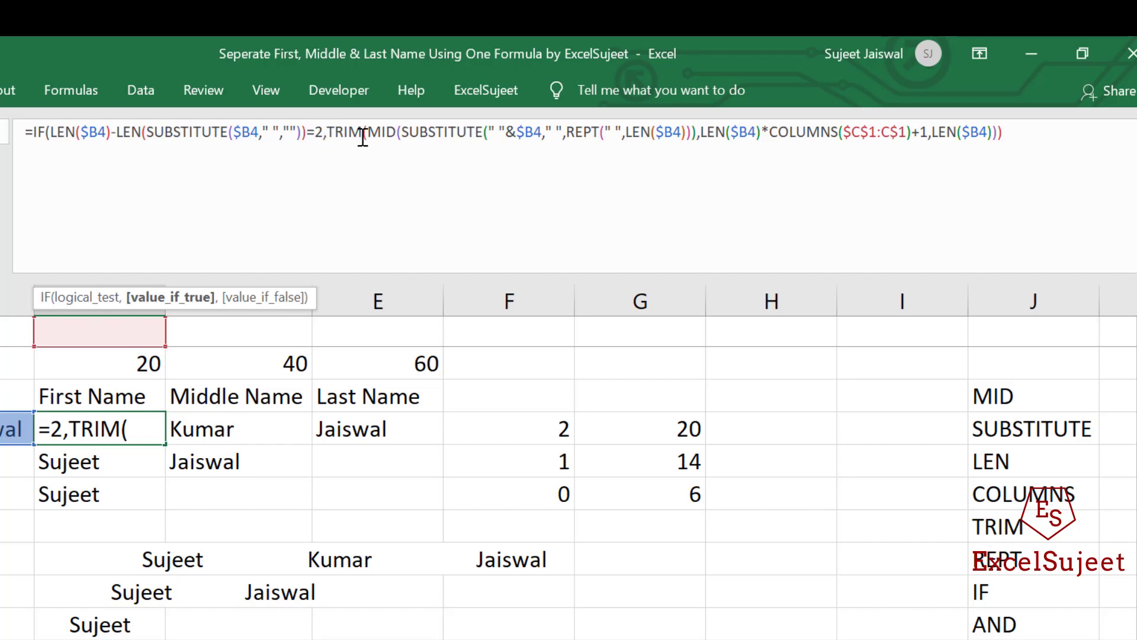
Add a copy of the whole IF expression as value_if_false in C4, and change the copy's space-count test to =1
click(343, 135)
click(1023, 135)
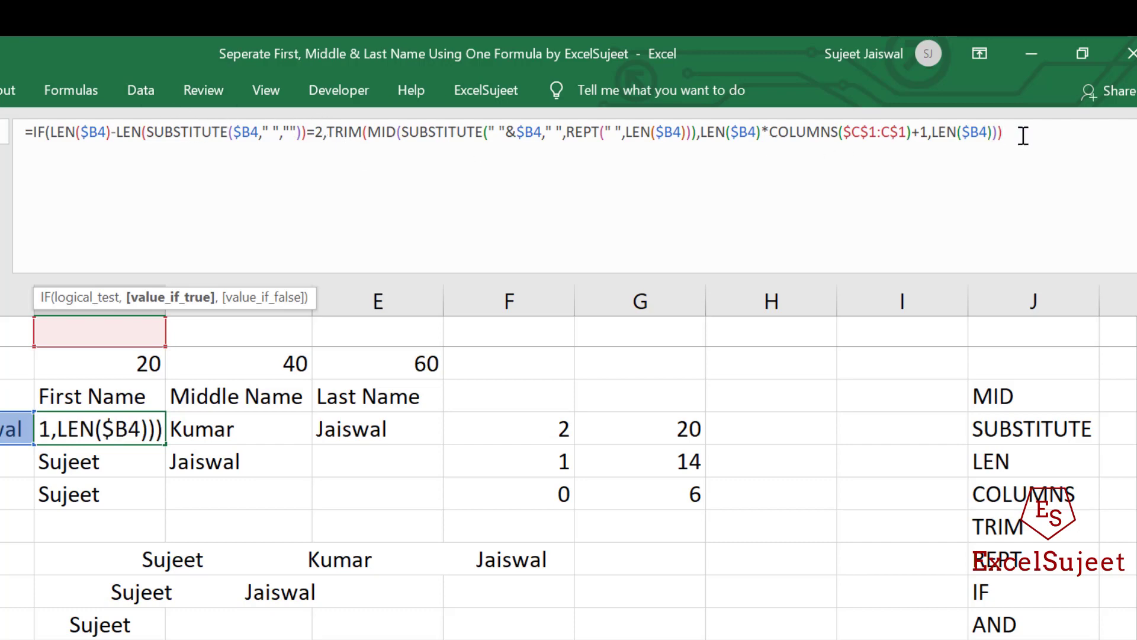
drag(1023, 135, 34, 113)
key(ctrl+c)
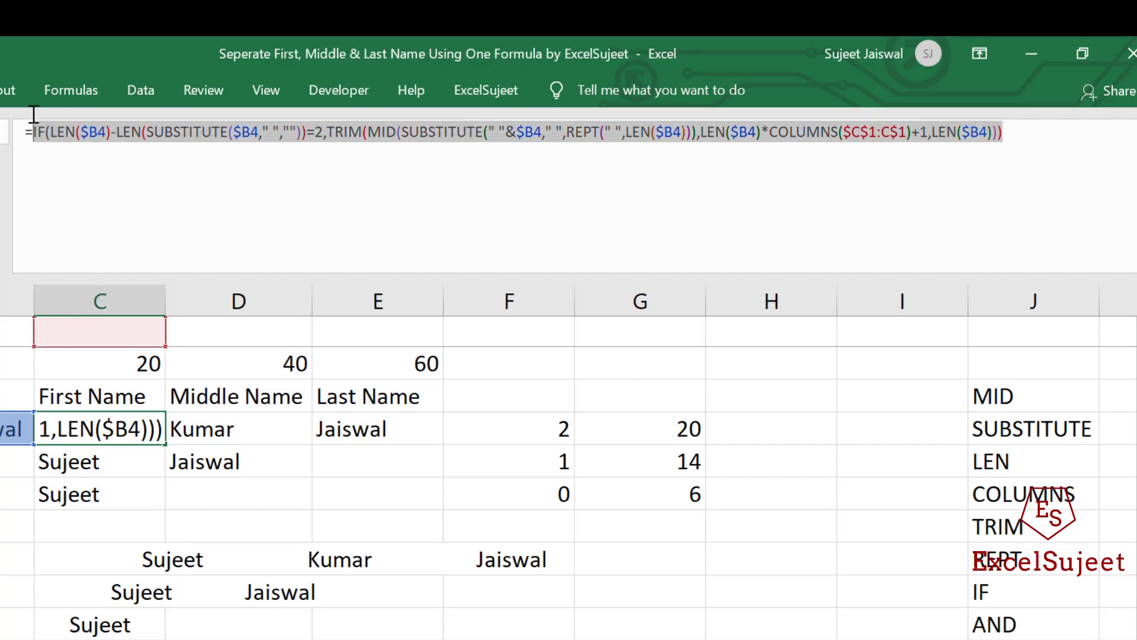
key(Right)
text(,)
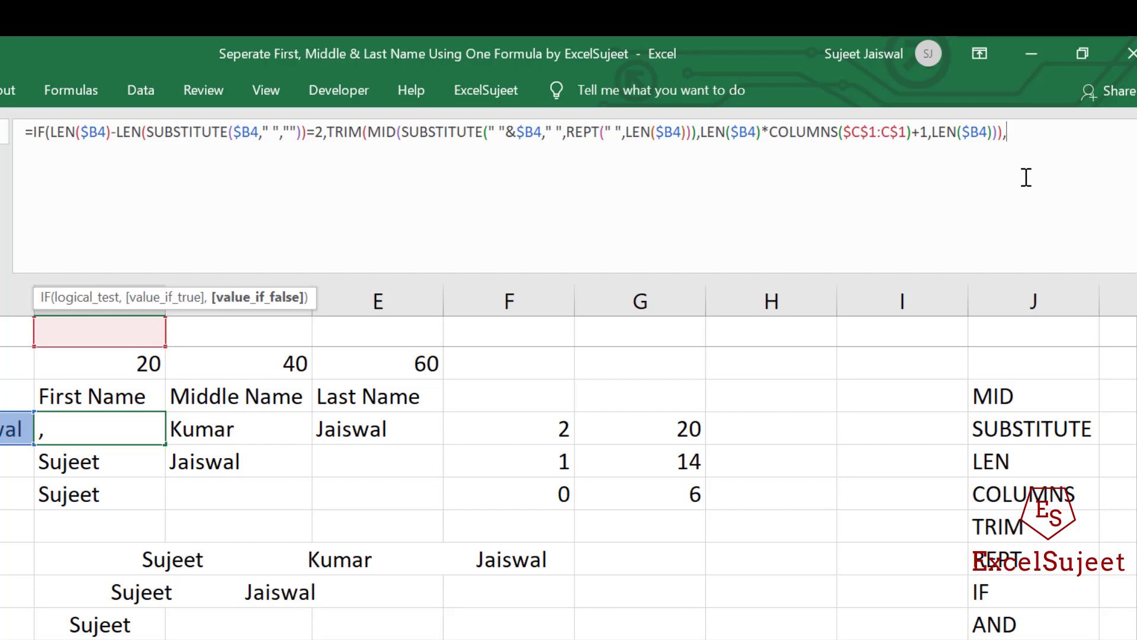
key(ctrl+v)
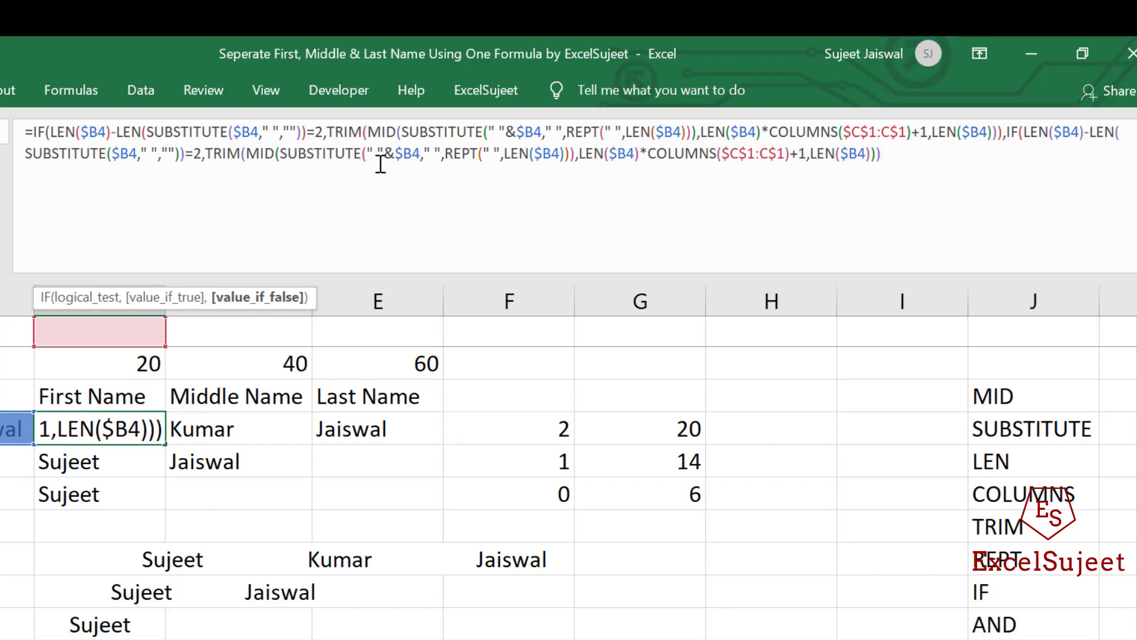
click(202, 155)
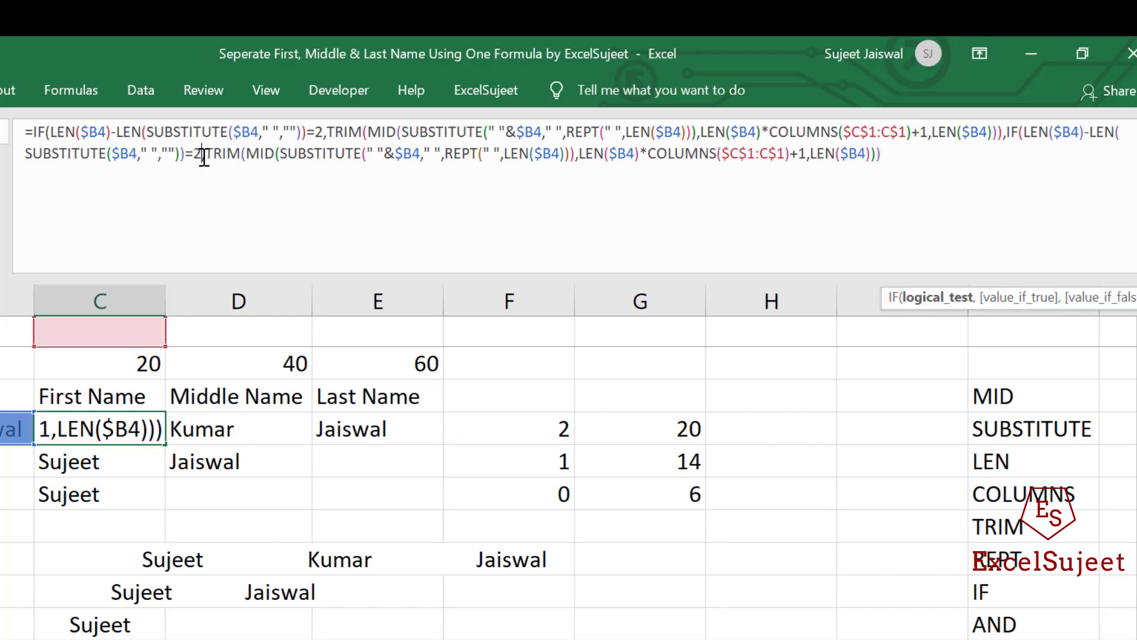
key(BackSpace)
text(1)
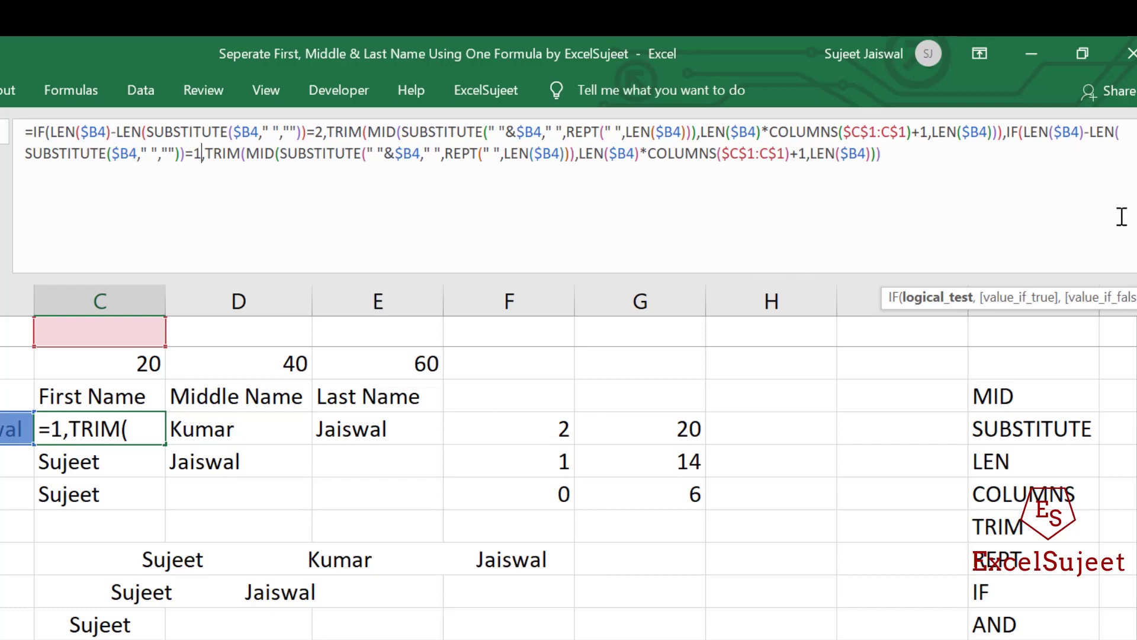
Start an AND( around the second IF's space-count test and add a comma after =1 for a second condition
click(1025, 132)
text(and)
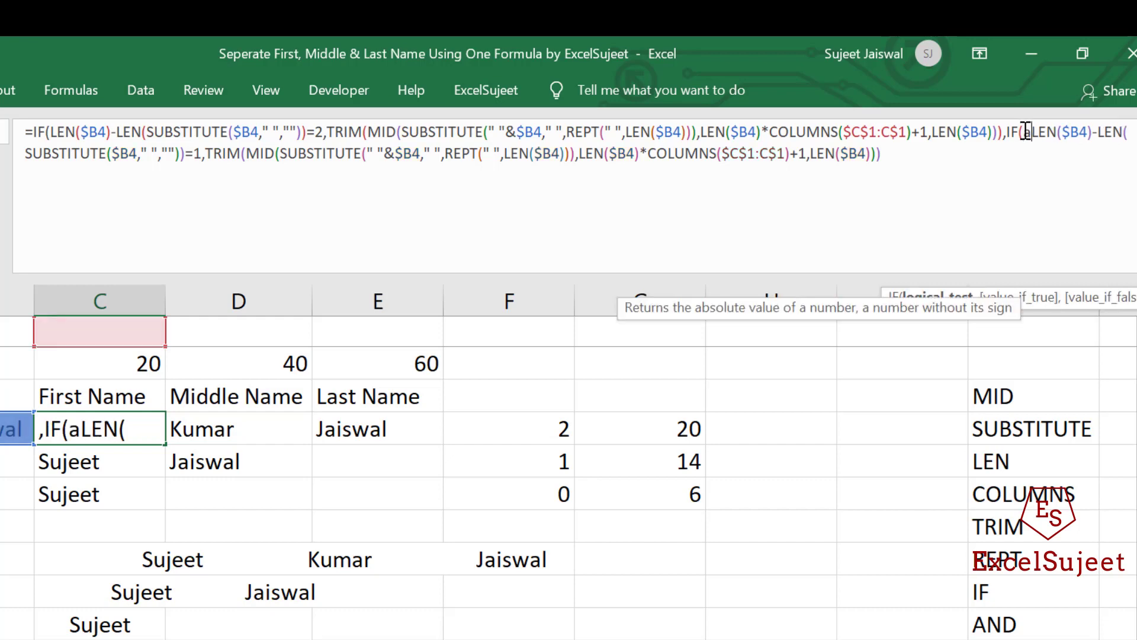
key(Tab)
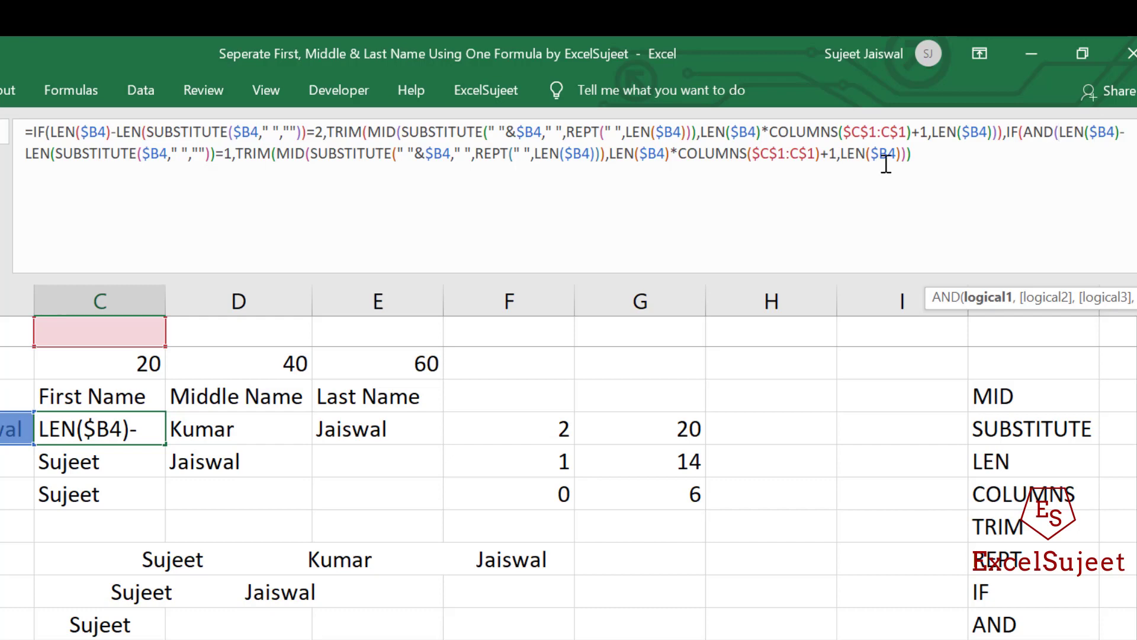
click(232, 156)
text(,)
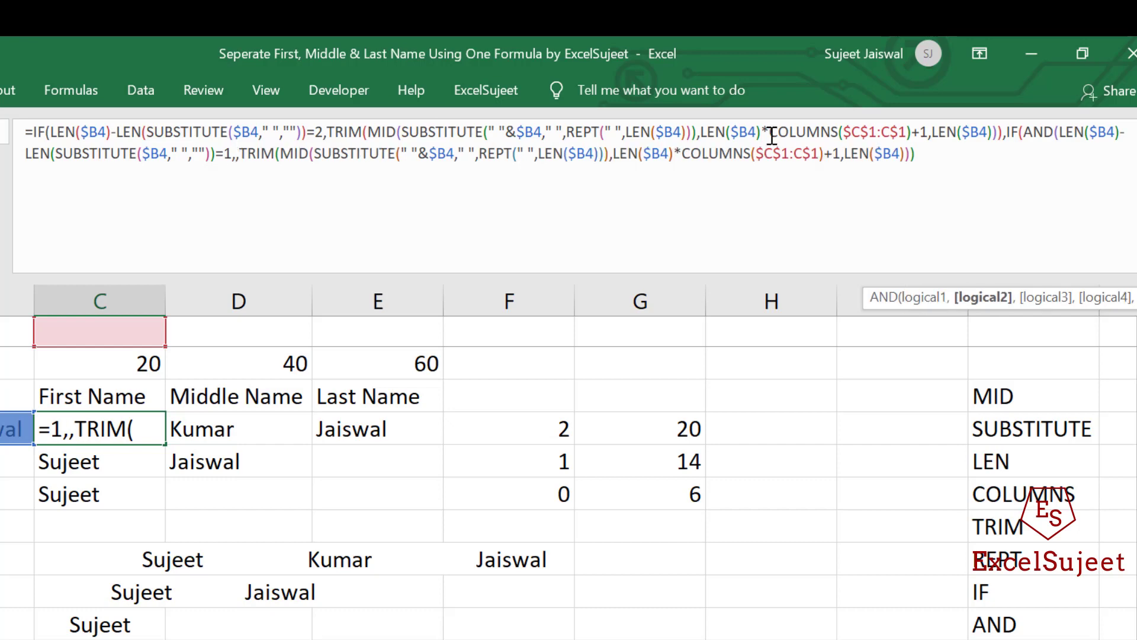
Enter COLUMNS($C$1:C$1)=1 as the second AND condition, copying the COLUMNS part from the first TRIM expression, and close the AND
drag(769, 132, 916, 132)
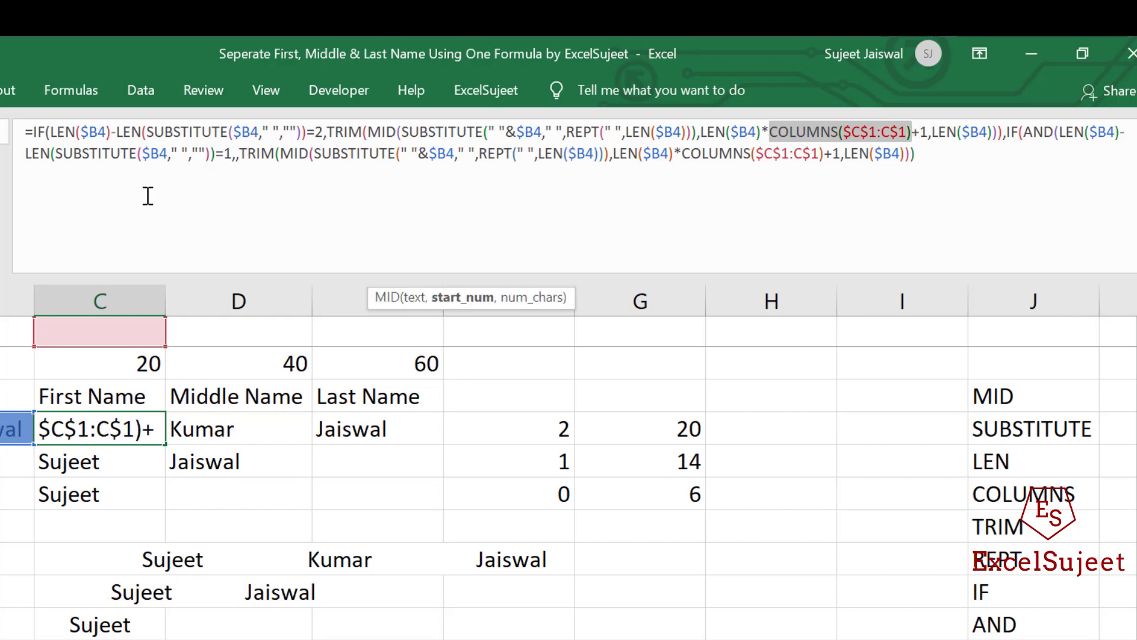
key(ctrl+c)
click(236, 154)
key(ctrl+v)
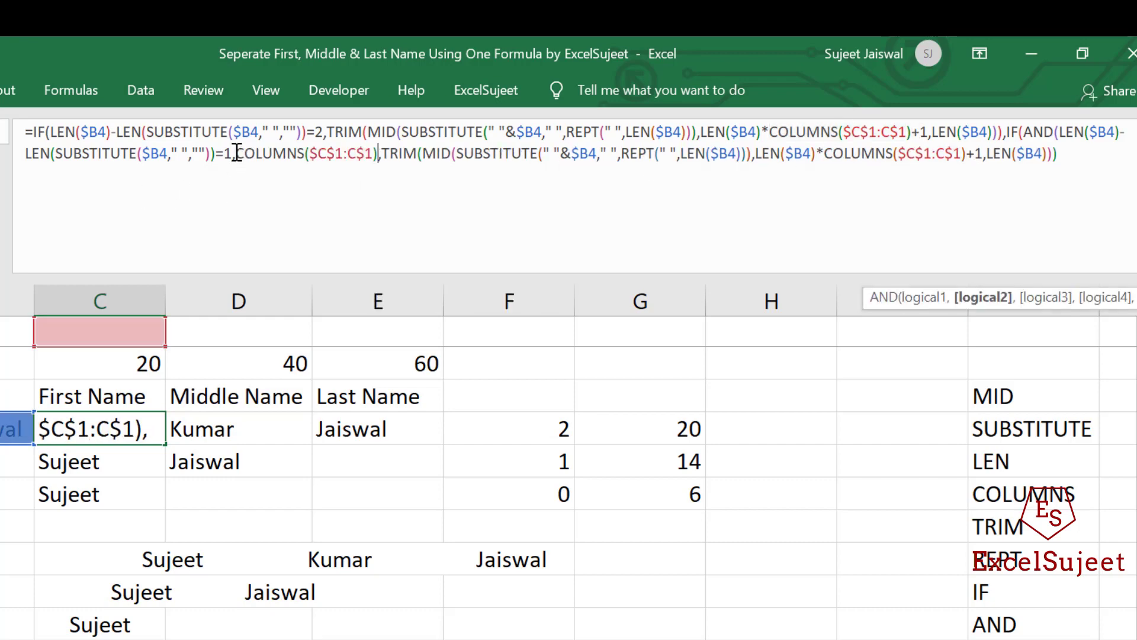
text(=1)
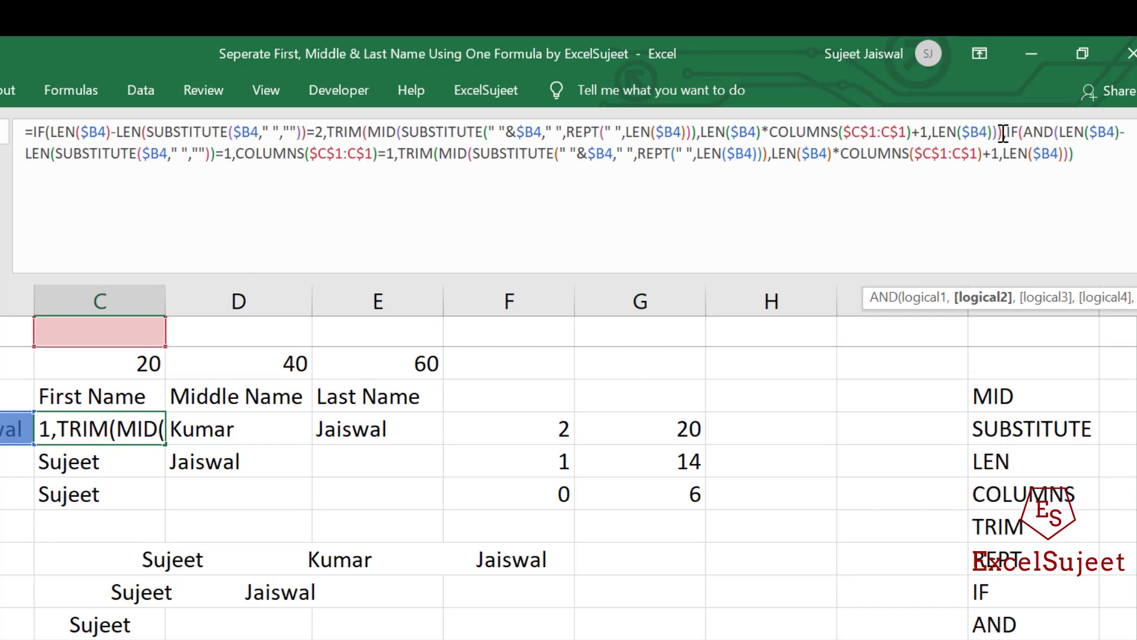
drag(997, 131, 682, 155)
click(422, 156)
text(),)
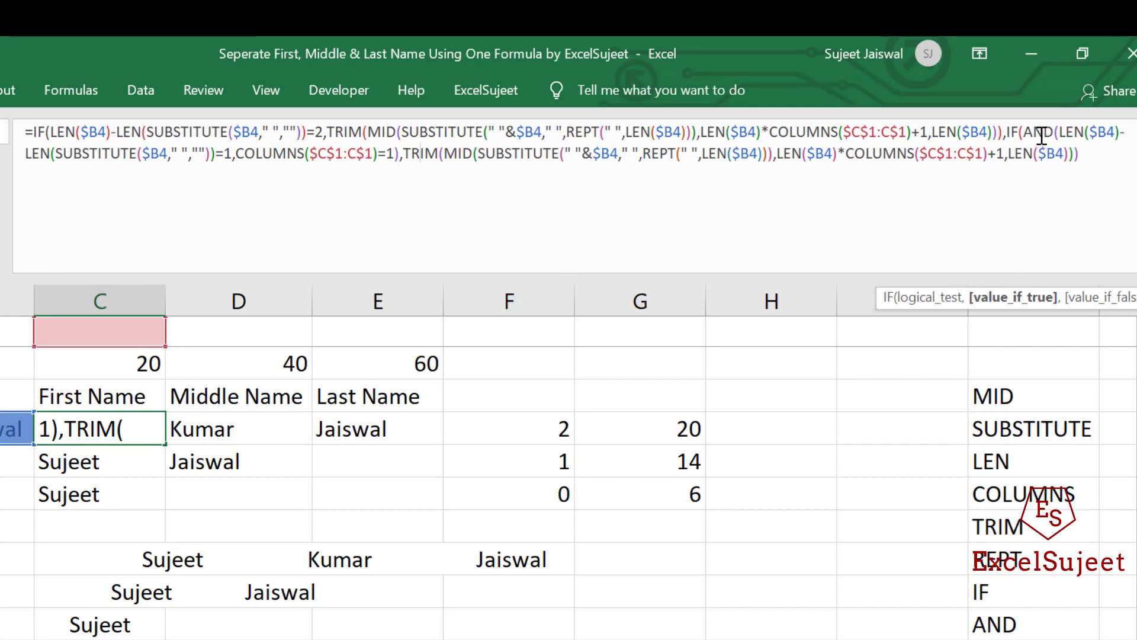
Append a copy of the IF(AND( expression as the second IF's value_if_false, and set the copy's COLUMNS condition to =2
drag(1005, 133, 1112, 168)
key(ctrl+c)
click(1112, 168)
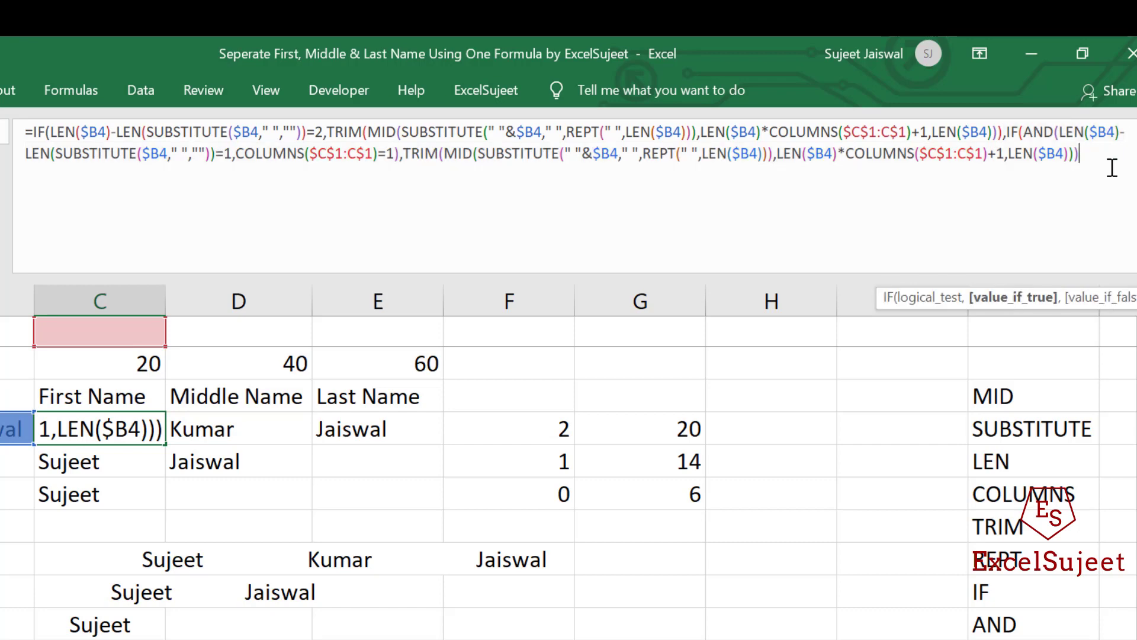
text(,)
key(ctrl+v)
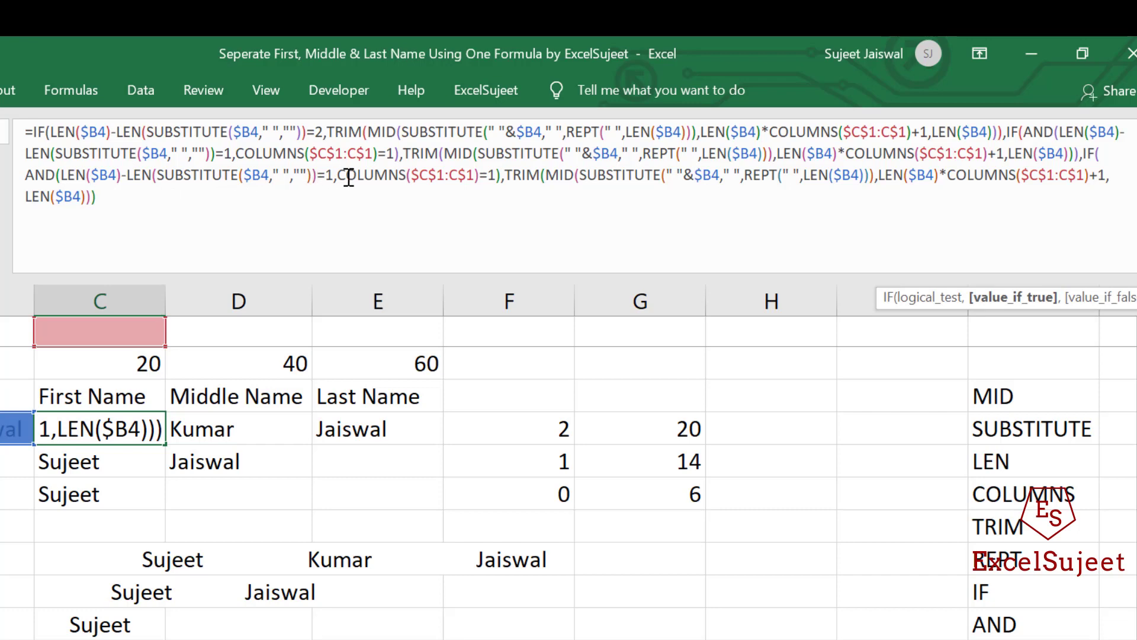
click(498, 178)
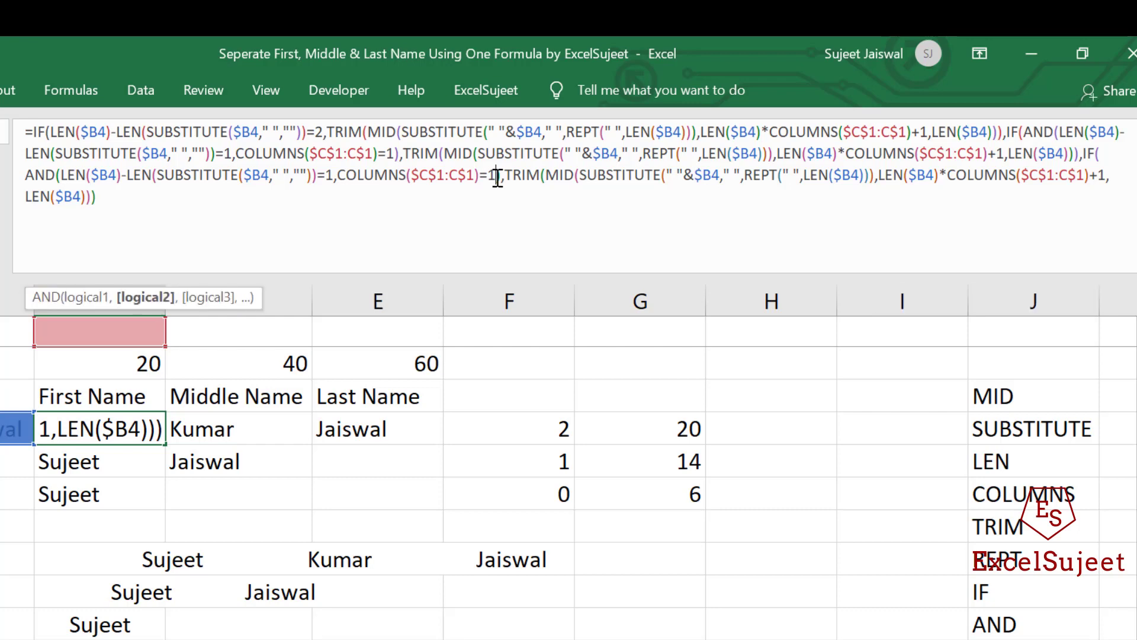
key(BackSpace)
text(2)
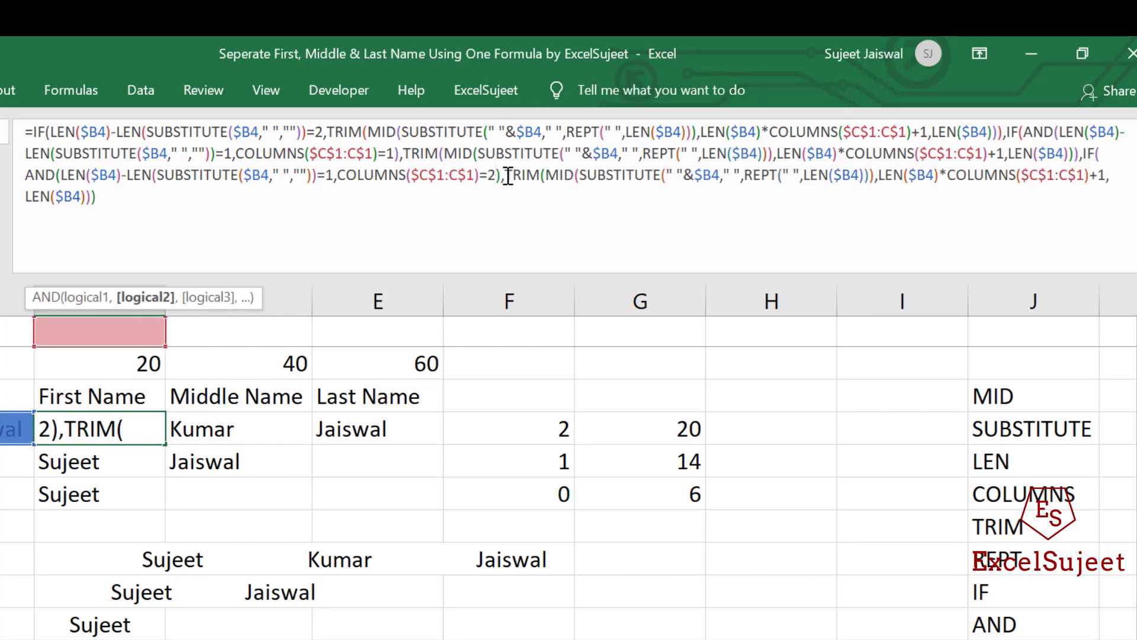
Replace the third IF's value_if_true with "", and append another IF(AND( copy as its value_if_false with the COLUMNS condition set to =3
drag(508, 175, 170, 203)
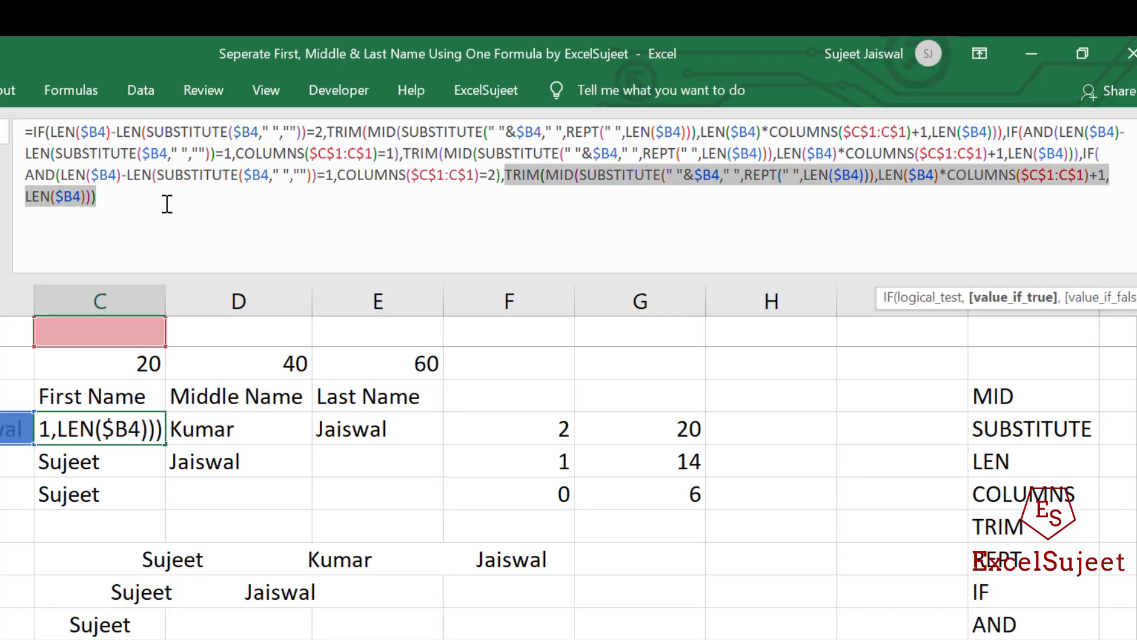
text(""))=1,COLUMNS($C$1:C$1)=2),")
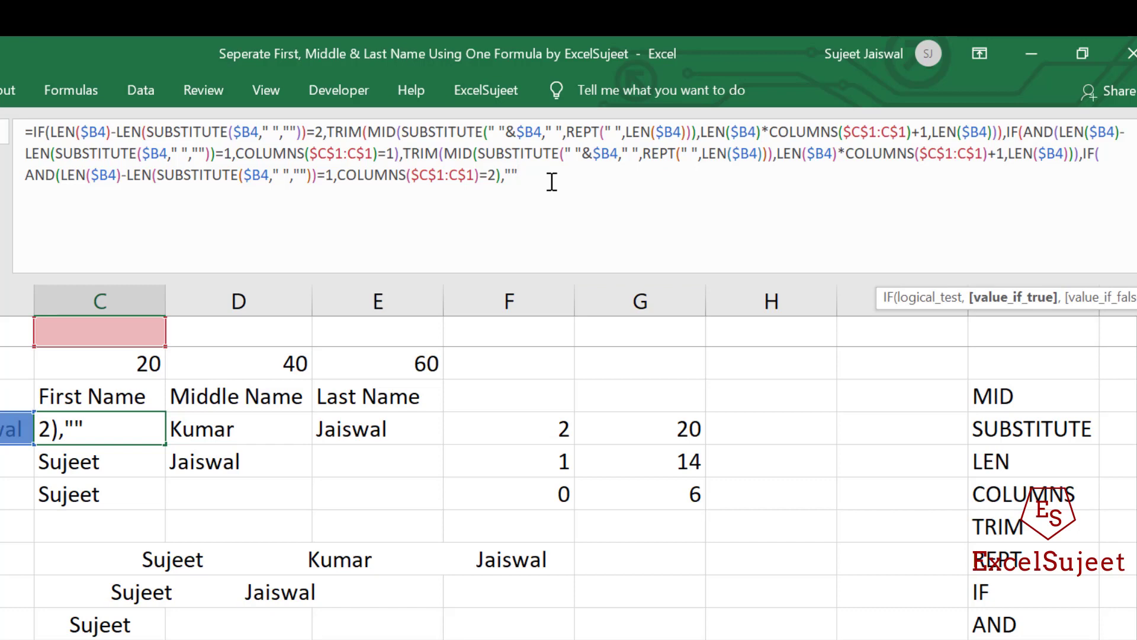
text(,IF(AND(LEN($B4)-LEN(SUBSTITUTE($B4," ",""))=1,COLUMNS($C$1:C$1)=1),TRIM(MID(SUBSTITUTE(" "&$B4," ",REPT(" ",LEN($B4))),LEN($B4)*COLUMNS($C$1:C$1)+1,LEN($B4))))
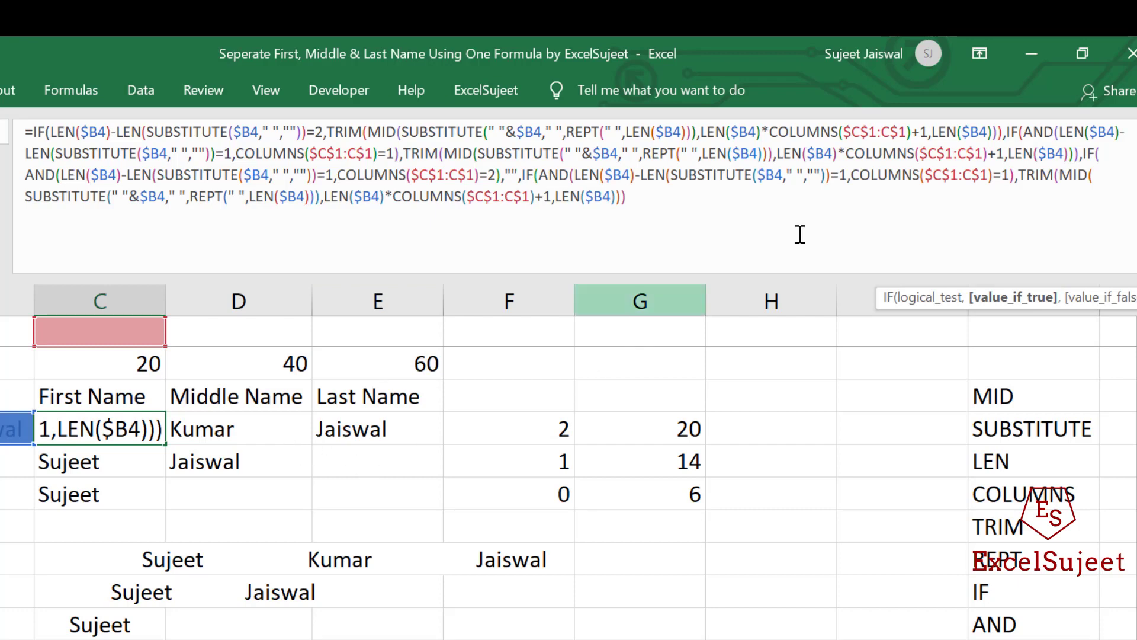
click(1008, 176)
key(BackSpace)
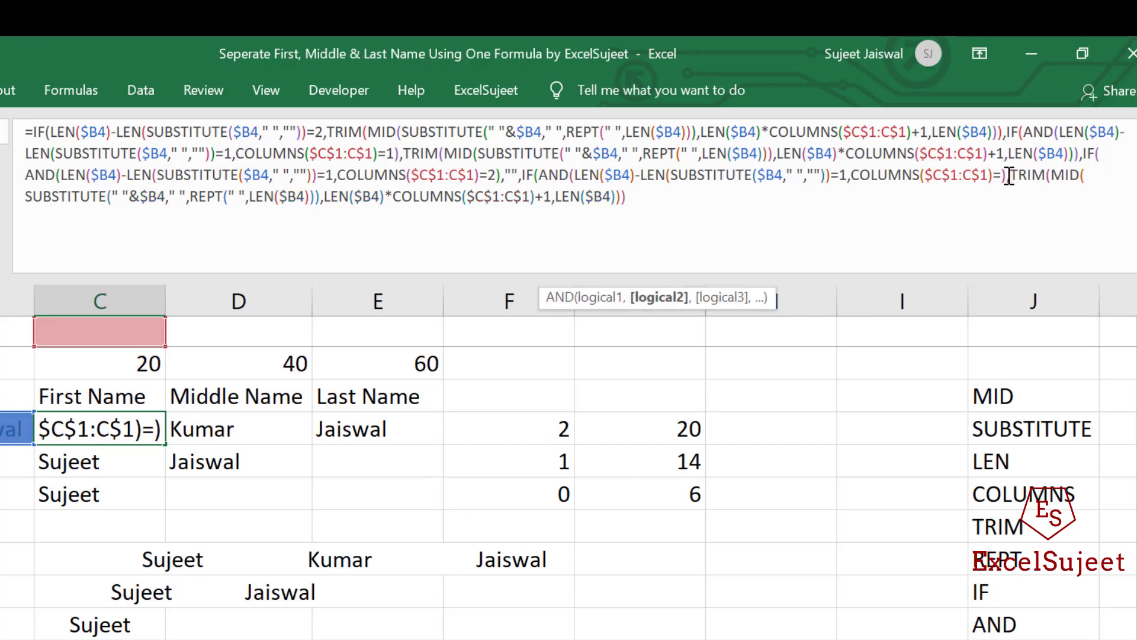
text(3)
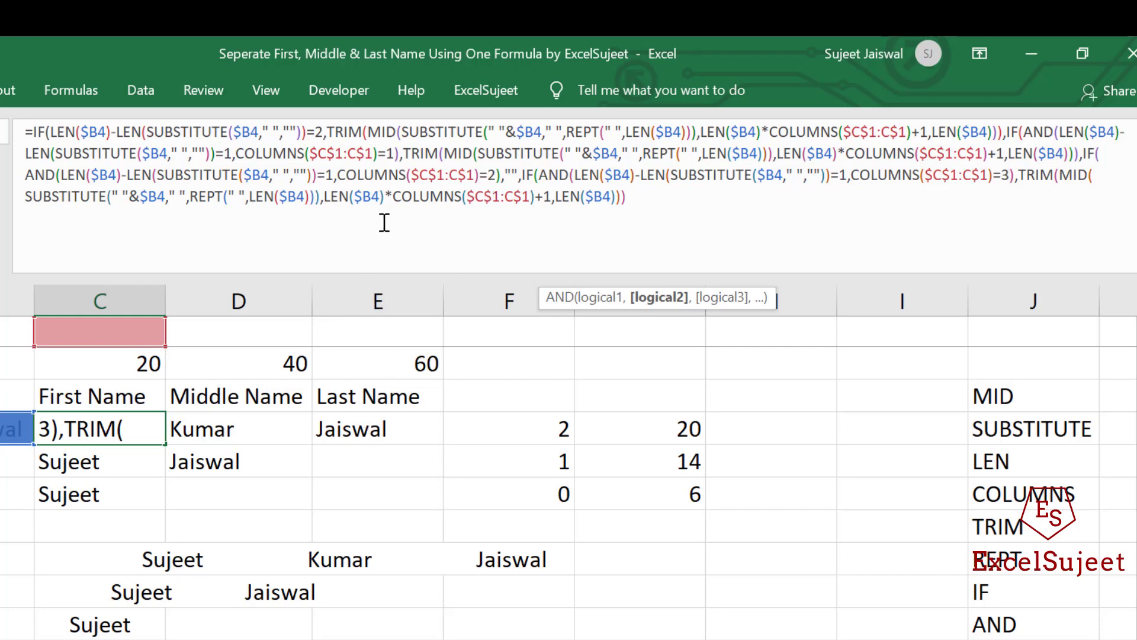
click(396, 197)
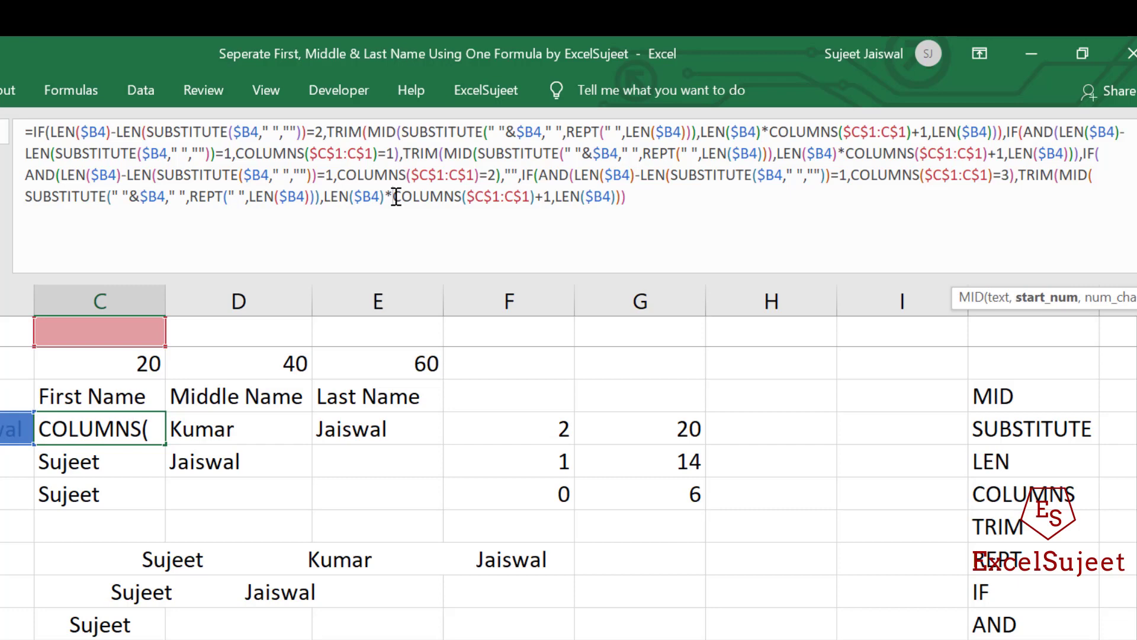
text(()
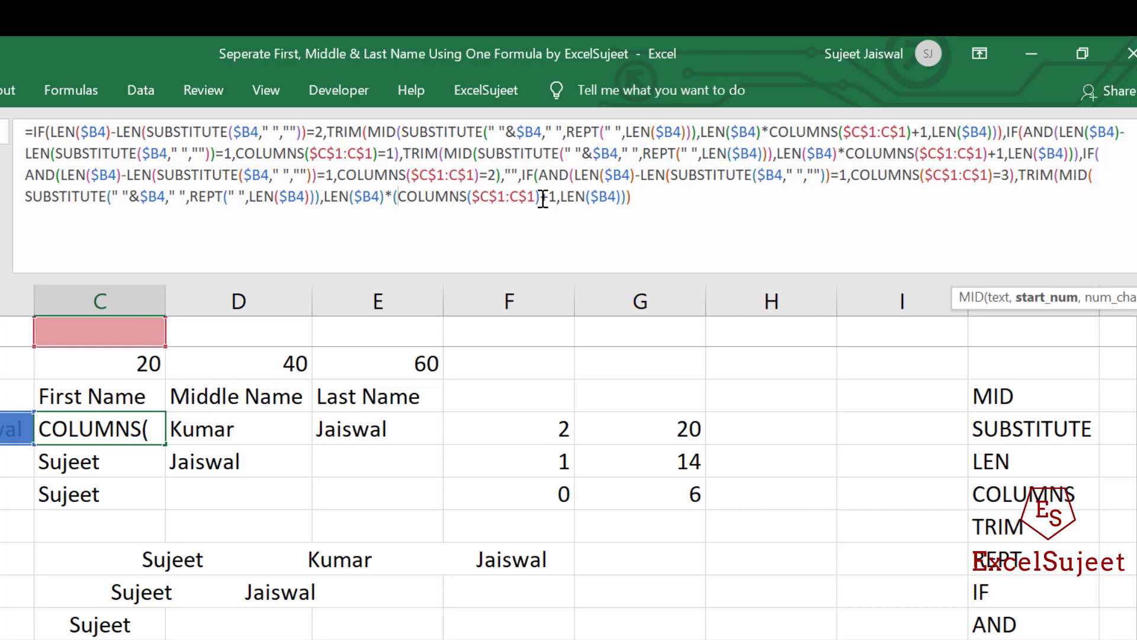
key(BackSpace)
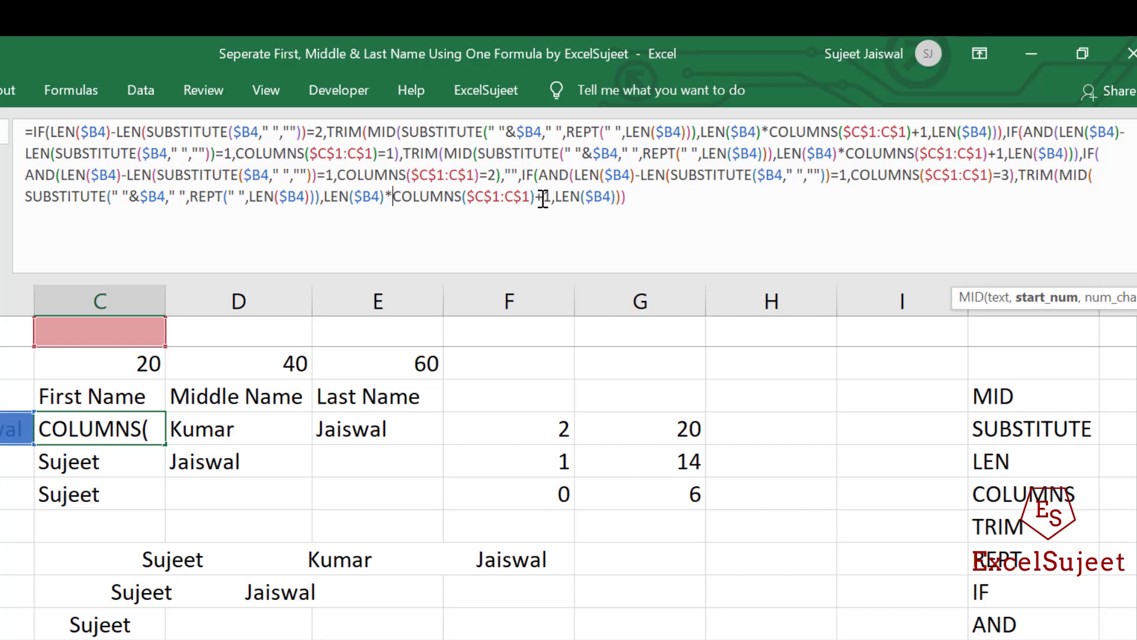
Try appending another IF(AND( copy as the fourth IF's value_if_false, with the space-count test set to =0 and the AND( removed
click(649, 202)
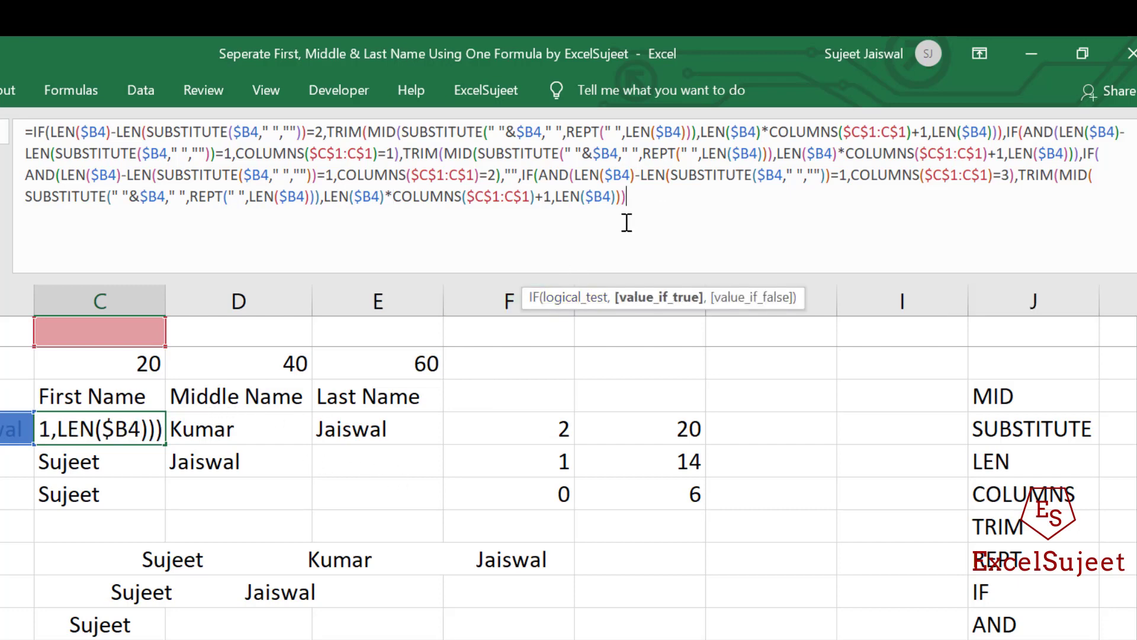
text(,IF(AND(LEN($B4)-LEN(SUBSTITUTE($B4," ",""))=1,COLUMNS($C$1:C$1)=1),TRIM(MID(SUBSTITUTE(" "&$B4," ",REPT(" ",LEN($B4))),LEN($B4)*COLUMNS($C$1:C$1)+1,LEN($B4))))
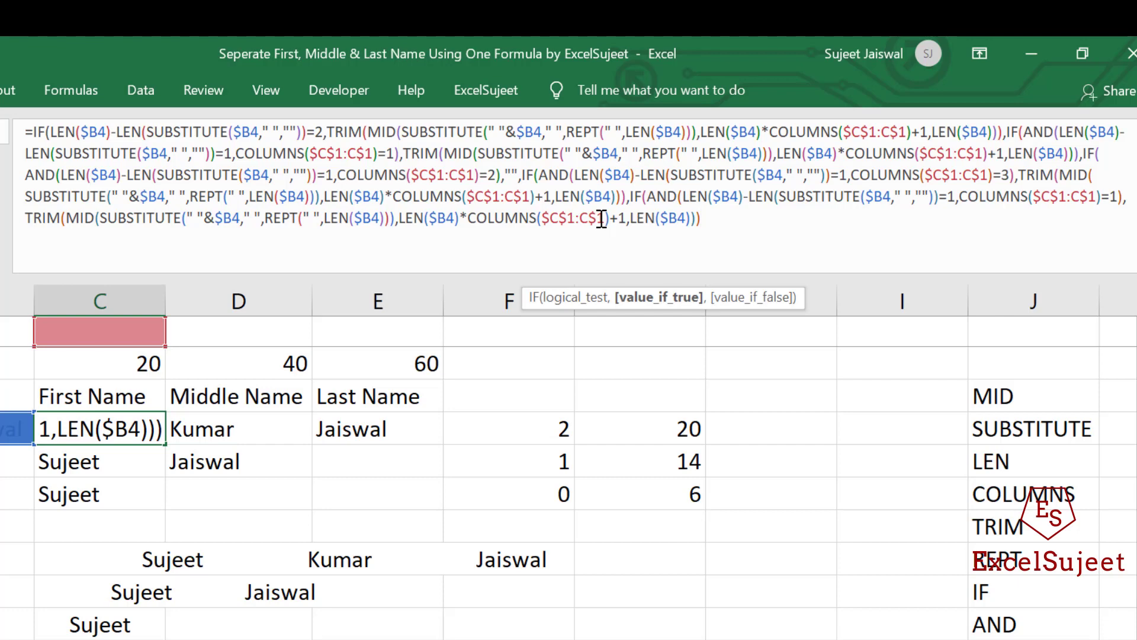
click(956, 199)
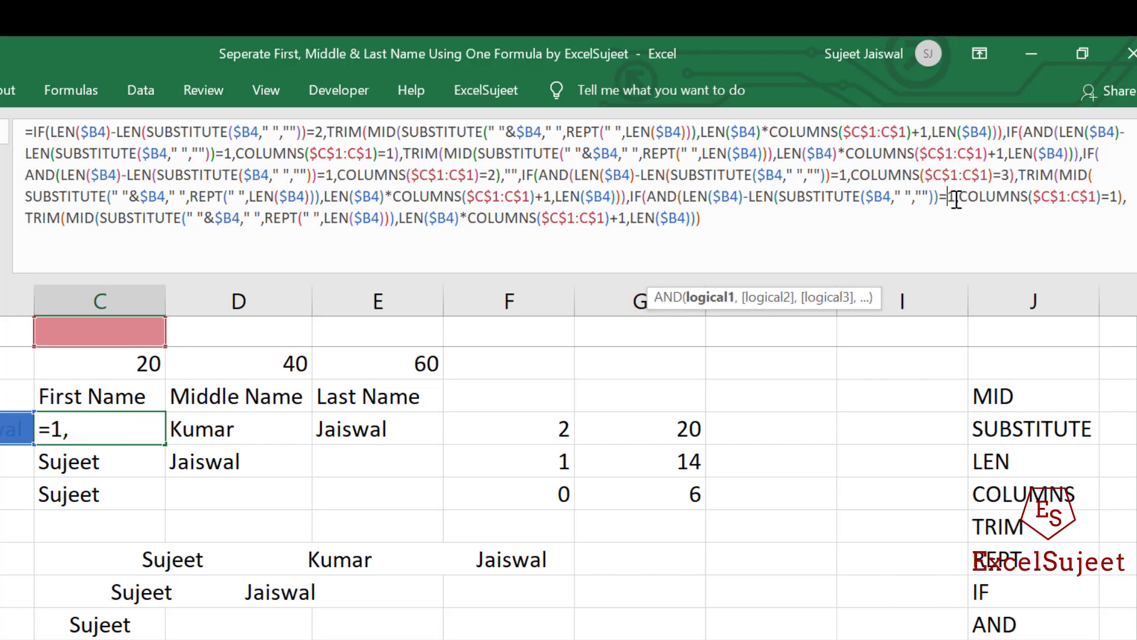
key(BackSpace)
text(0)
click(684, 199)
key(BackSpace)
key(BackSpace)
key(BackSpace)
key(BackSpace)
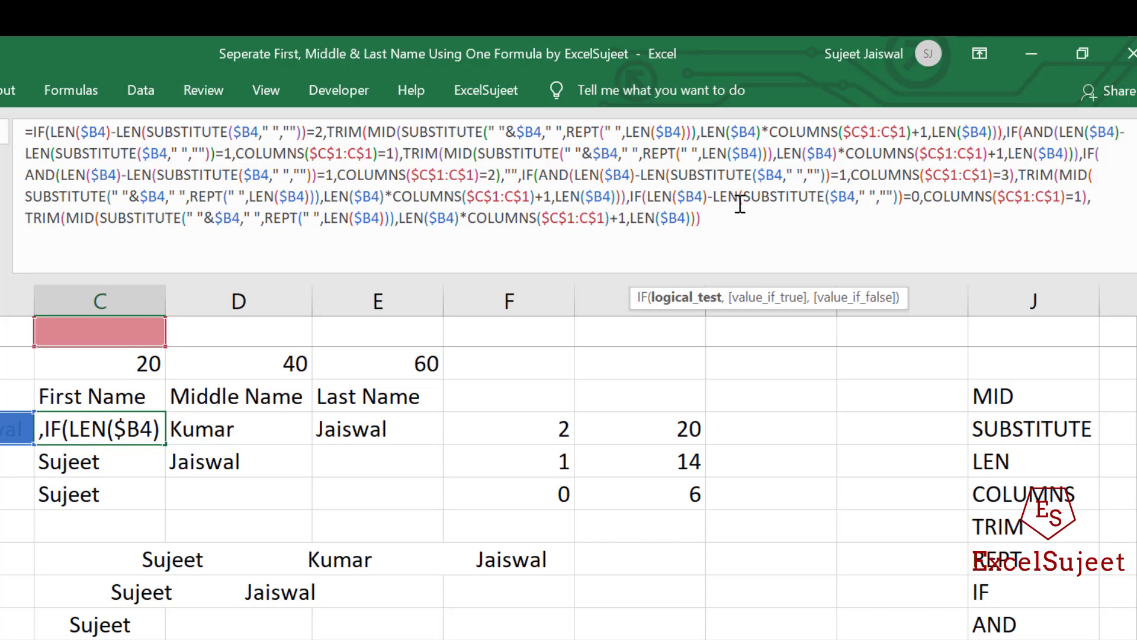
Replace the last IF in the formula with a copy of the first IF expression, and set its space-count test to =0
drag(33, 131, 1002, 128)
key(ctrl+c)
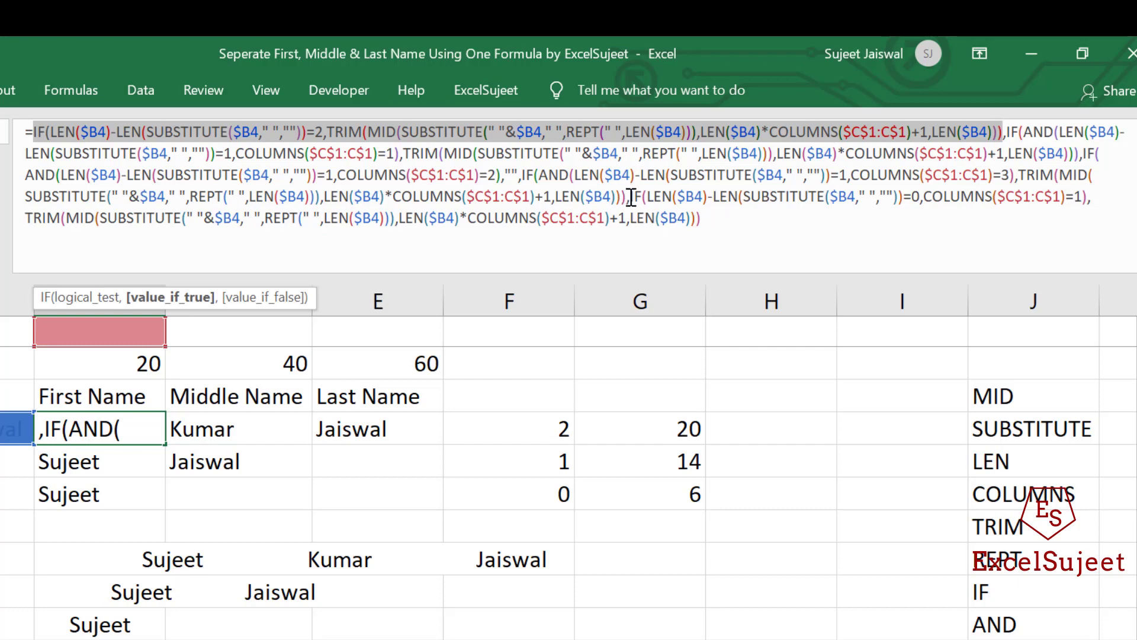
drag(629, 195, 781, 249)
key(ctrl+v)
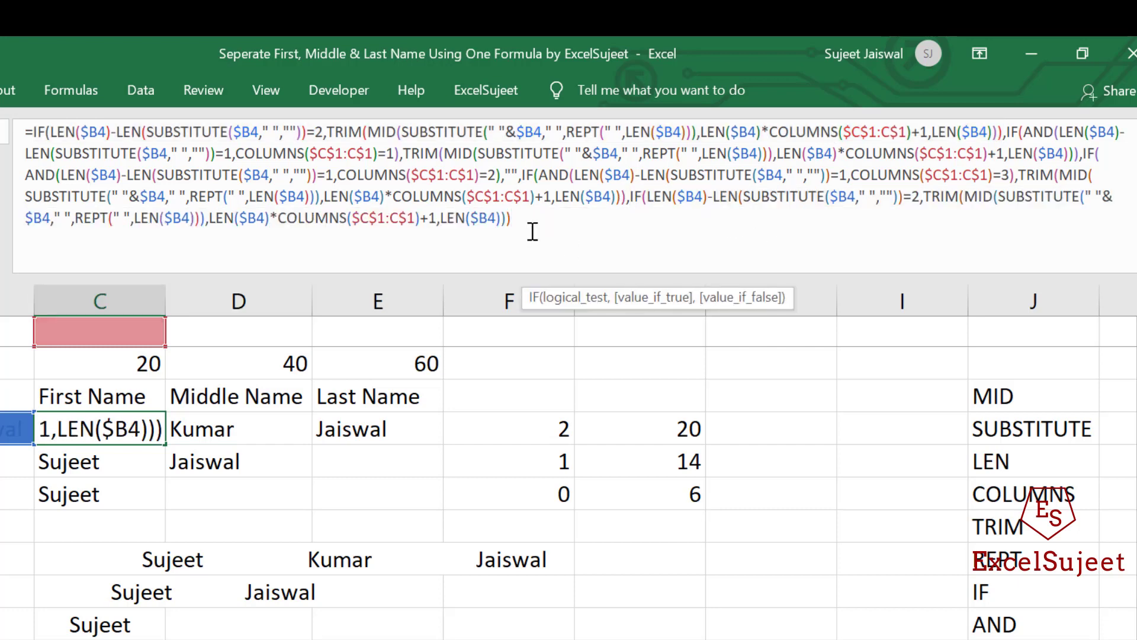
click(922, 197)
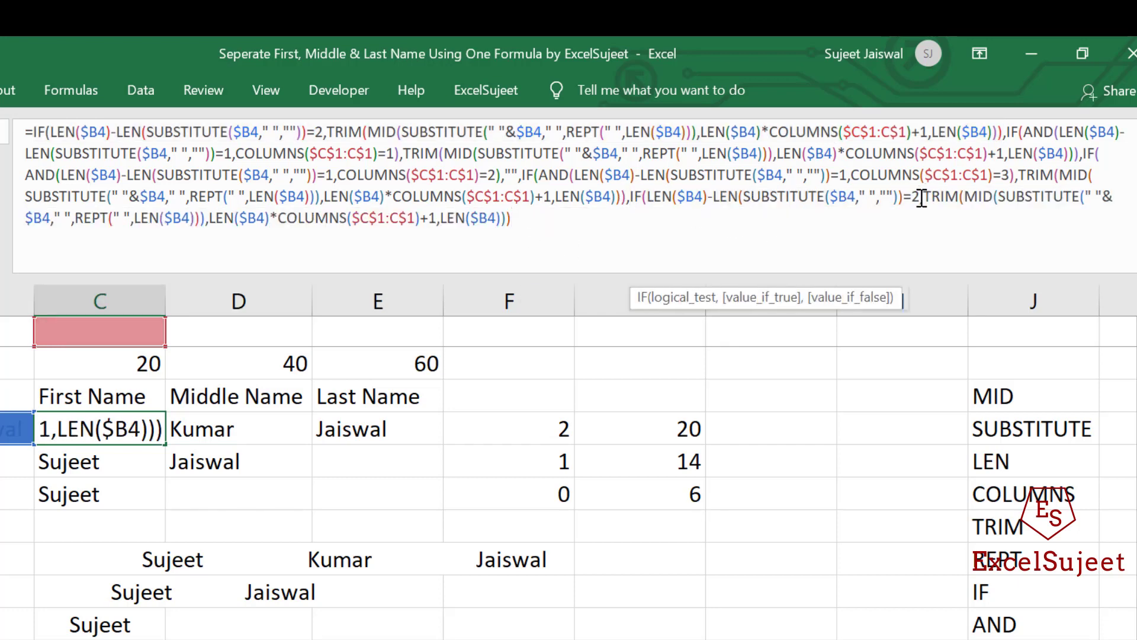
key(BackSpace)
text(0)
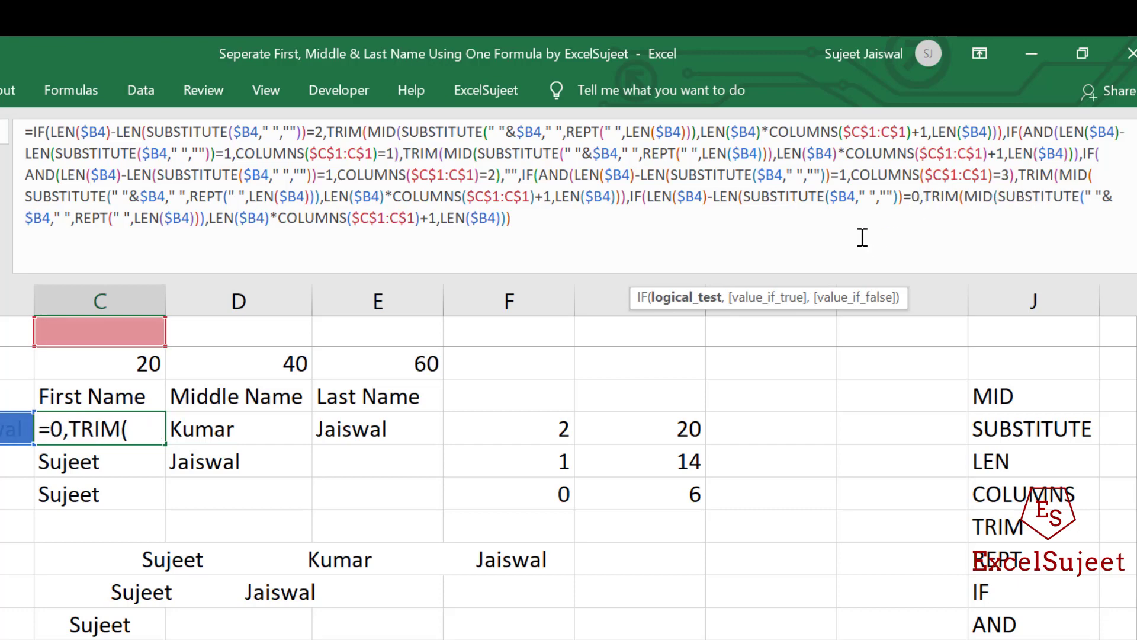
Close all the nested IFs with the five missing closing parentheses and enter the formula in C4
click(526, 224)
text()))
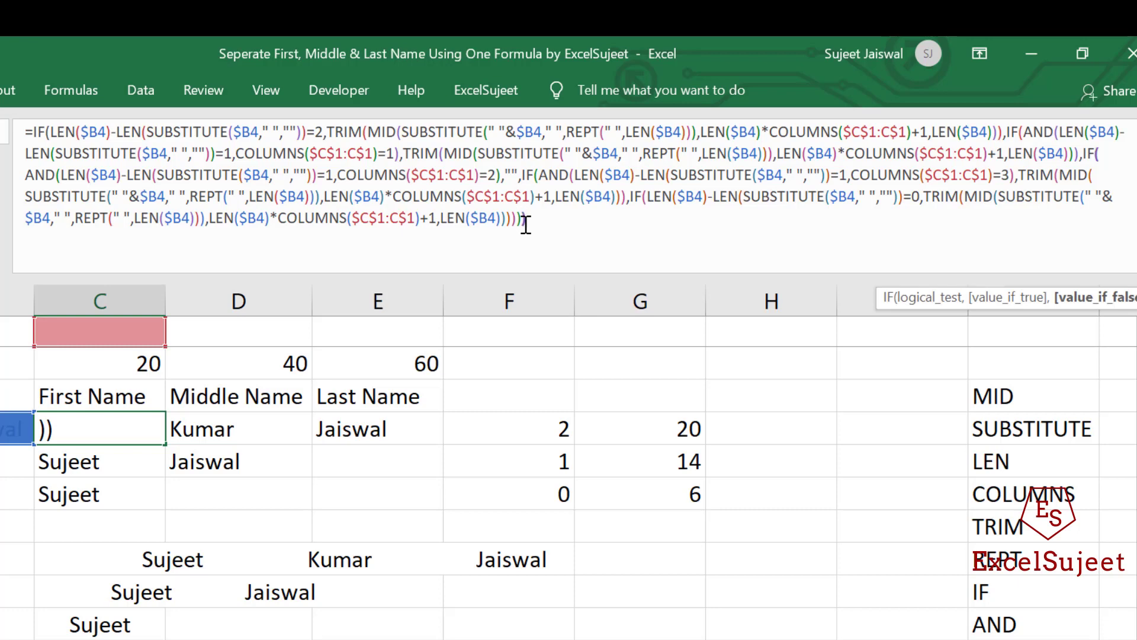
text()))
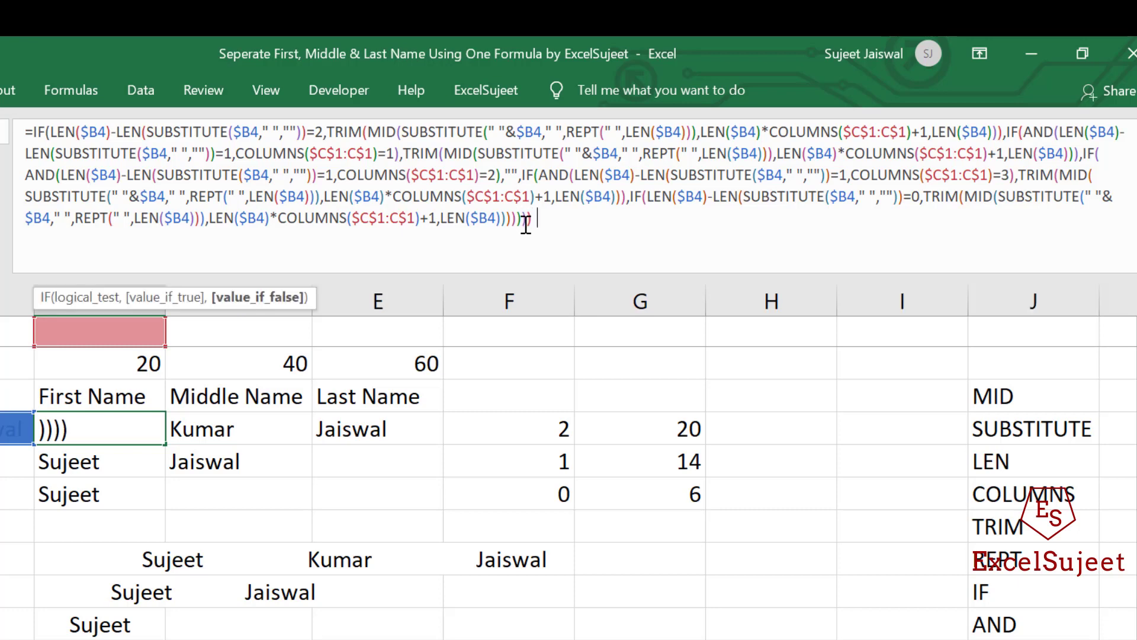
text())
key(Return)
key(Up)
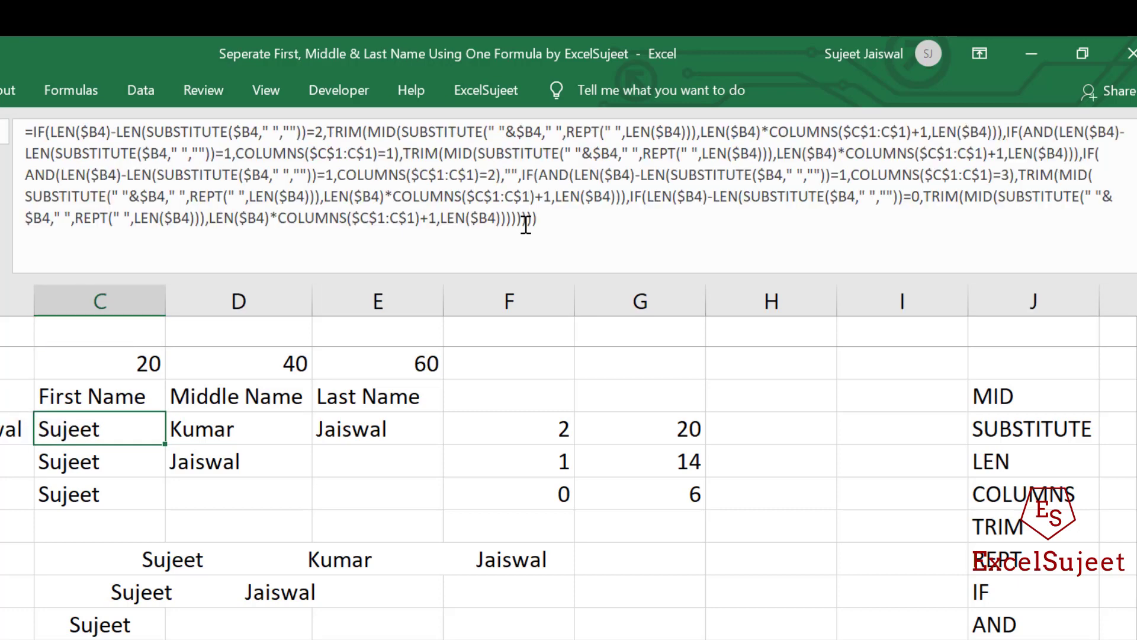
Copy the C4 formula into the whole name range C4:E6
key(ctrl+c)
key(shift+Right)
key(shift+Right)
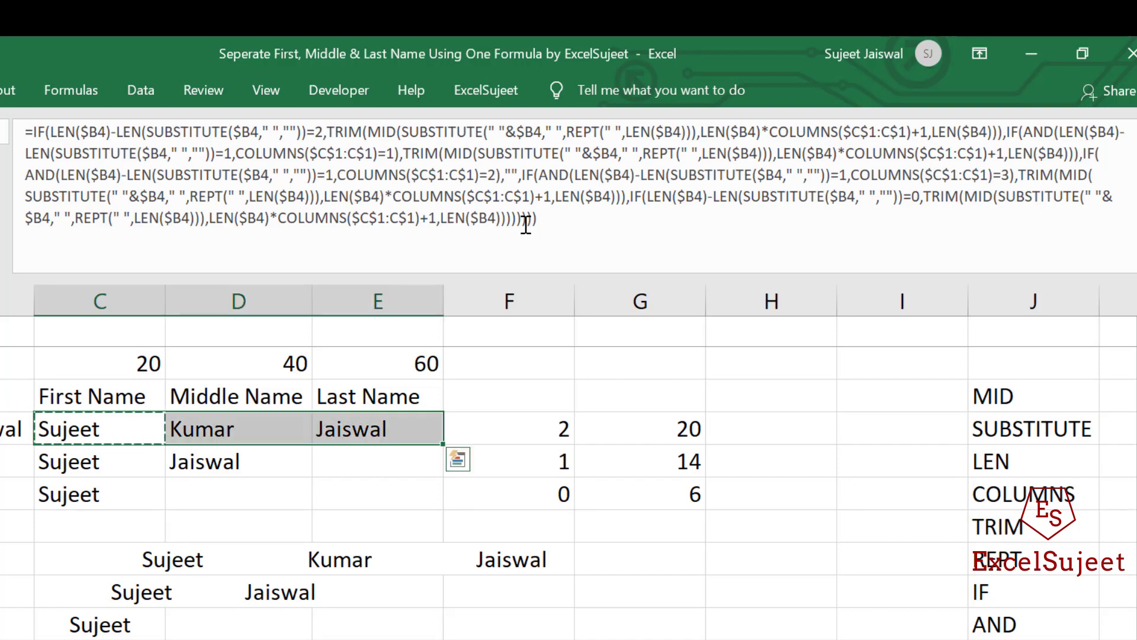
key(shift+Down)
key(shift+Down)
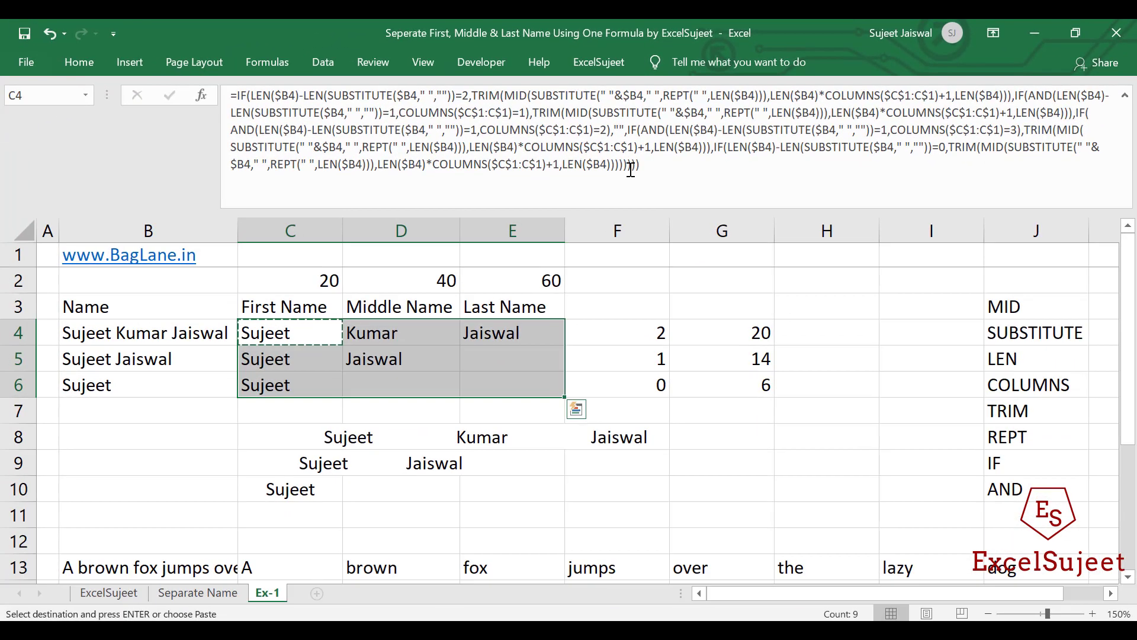
key(ctrl+v)
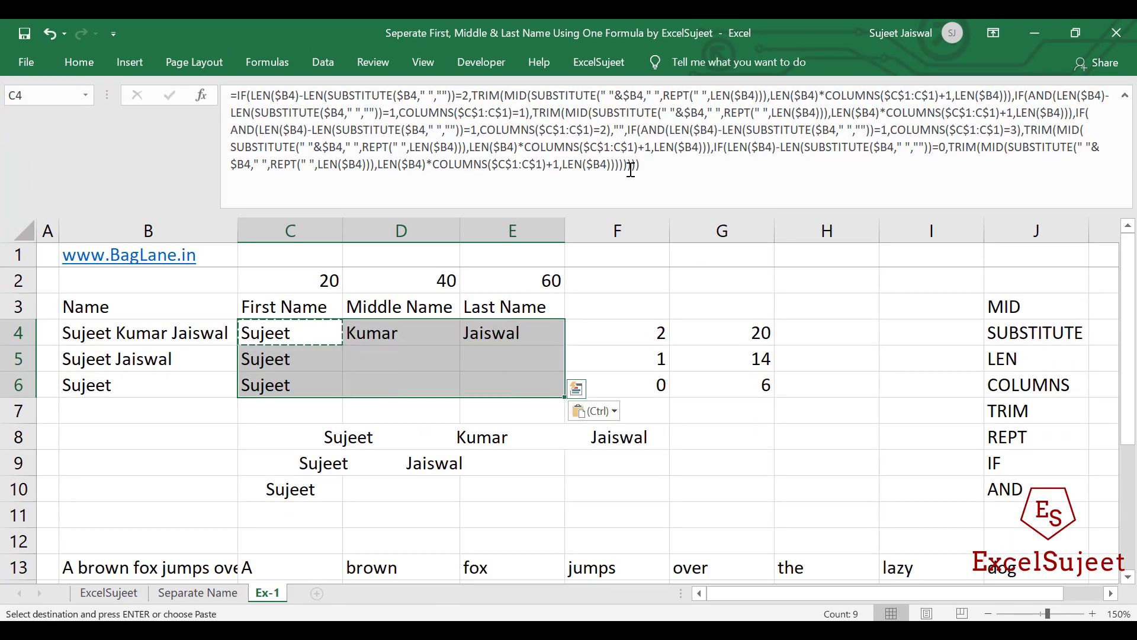
Examine the TRIM expression and its COLUMNS range behind the =3 condition in E5's formula, leaving the formula as it is
click(543, 363)
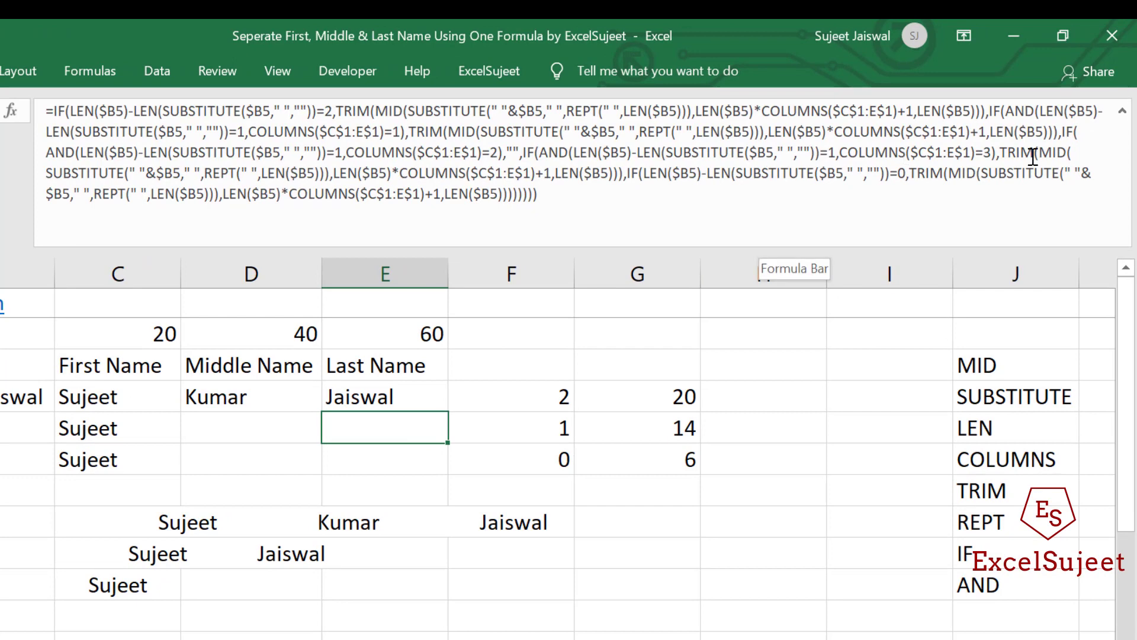
click(1020, 153)
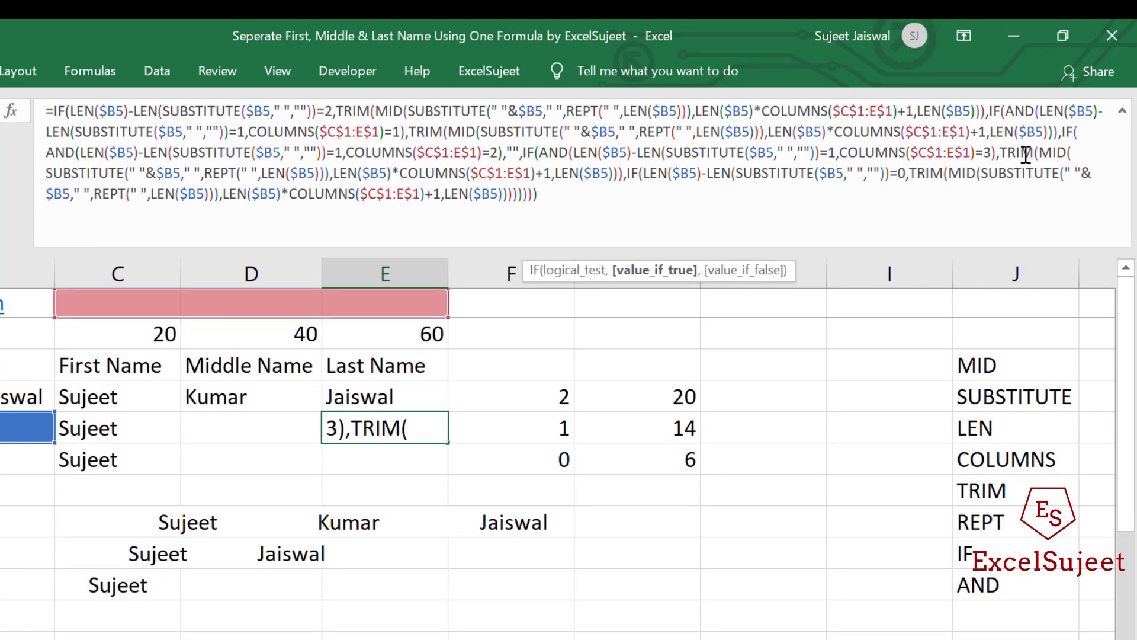
click(503, 172)
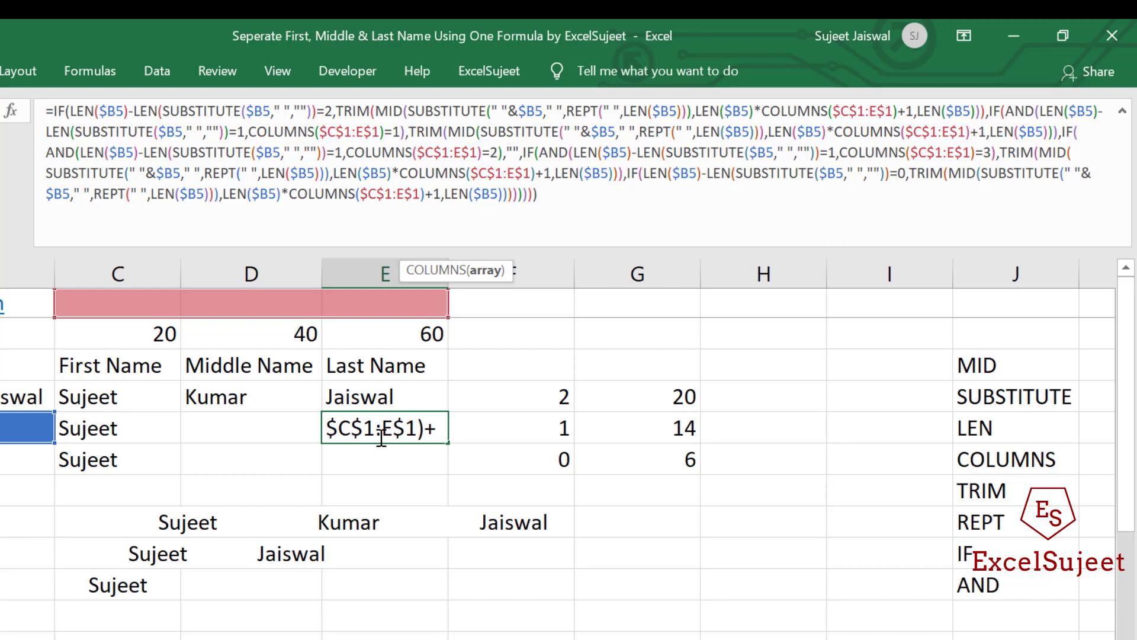
key(Escape)
In C4's formula, change the COLUMNS multiplier in the TRIM expression of the =3 condition to (COLUMNS($C$1:C$1)-1) and enter it
click(105, 396)
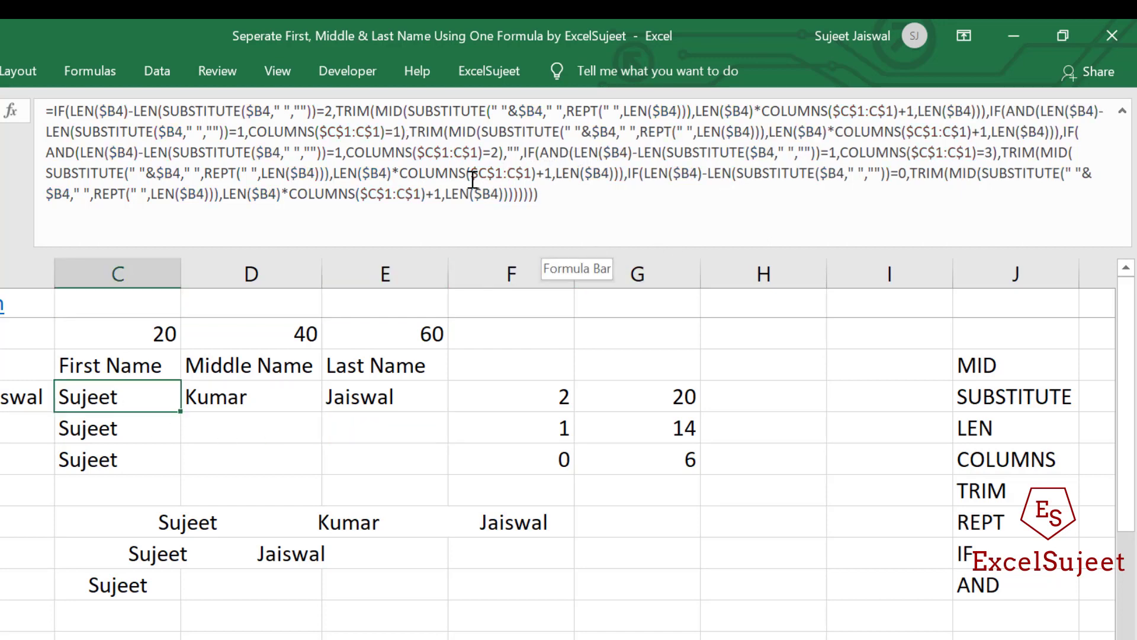
click(494, 172)
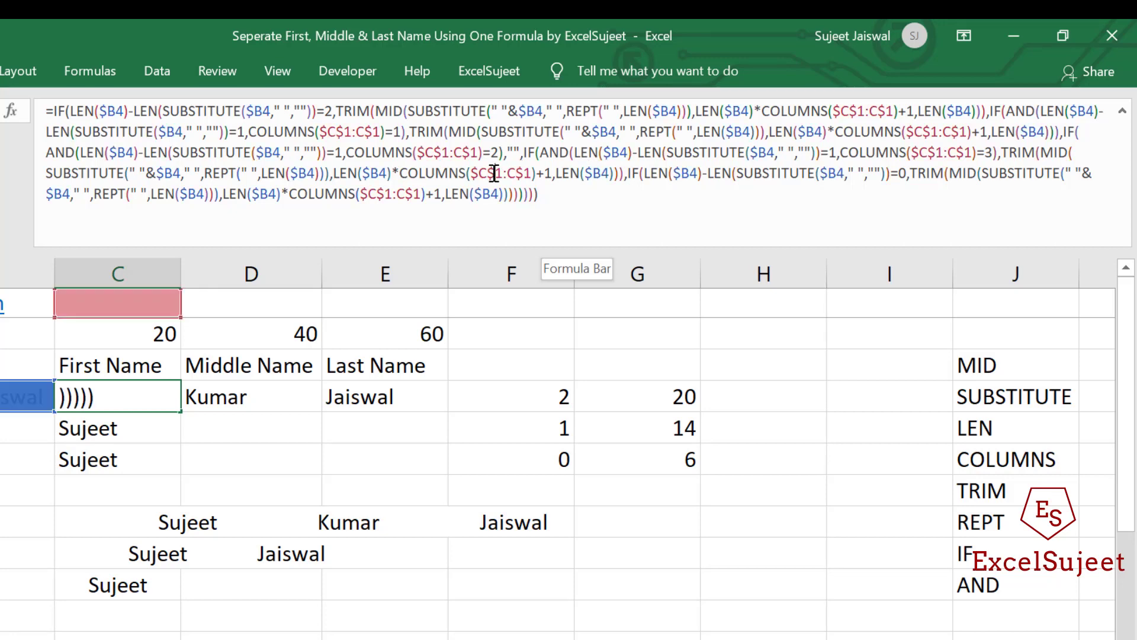
click(401, 172)
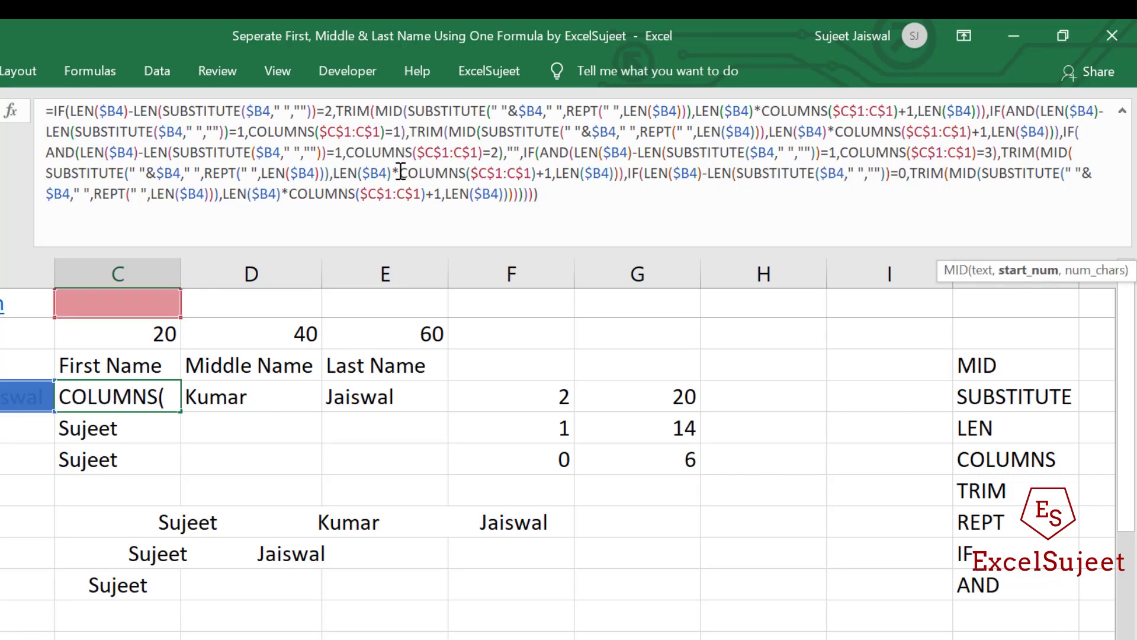
text(()
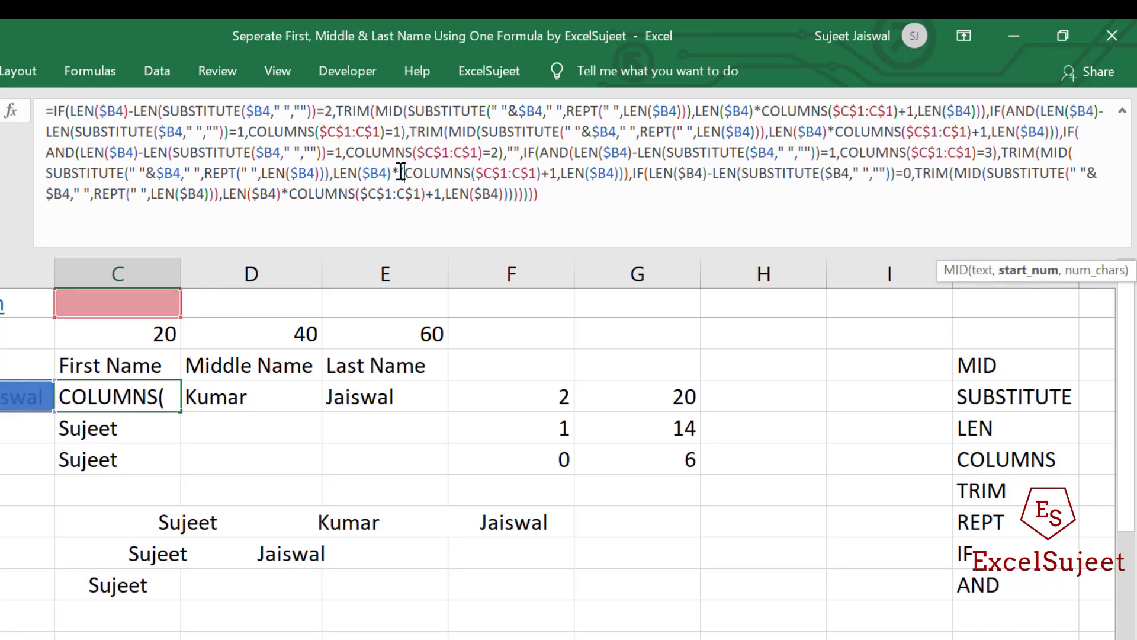
click(545, 175)
text(-)
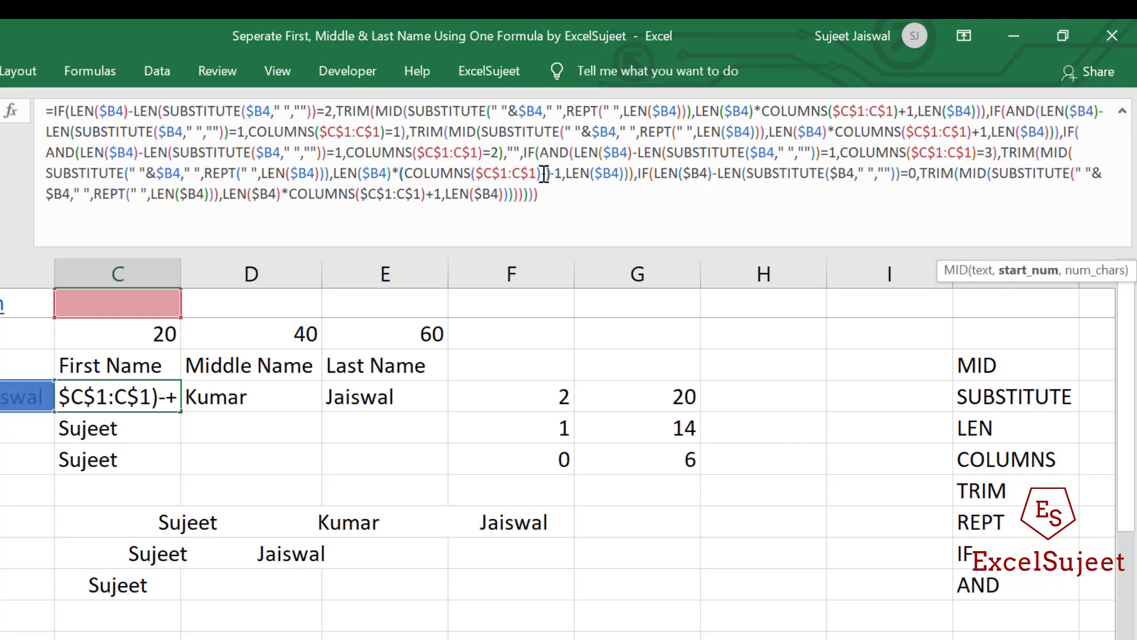
key(BackSpace)
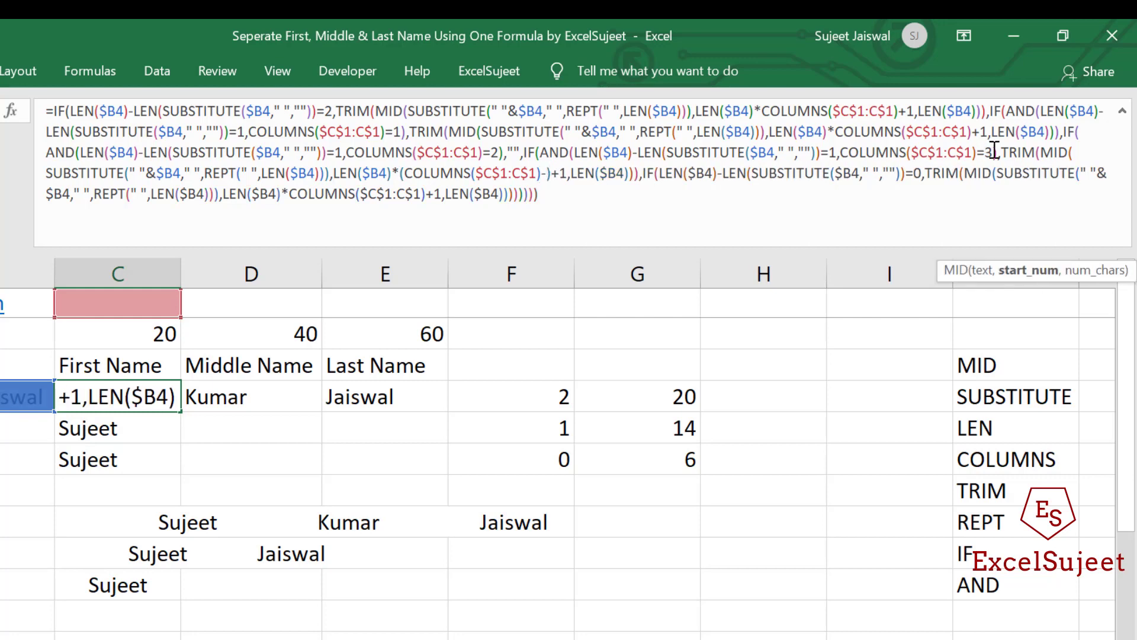
text(-)
click(548, 173)
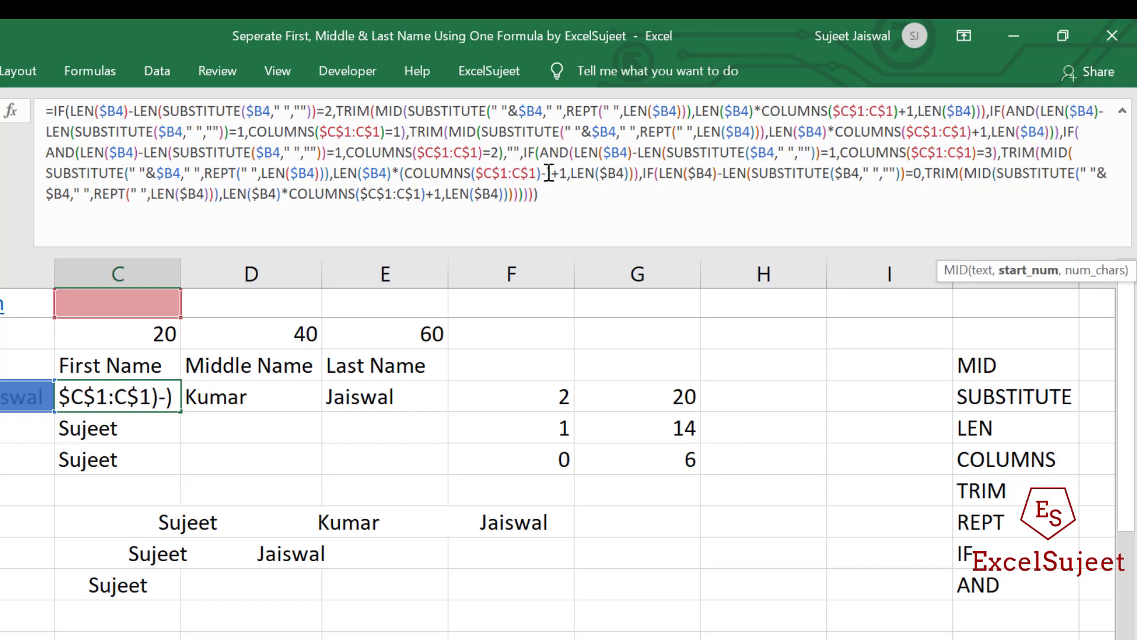
text(1)
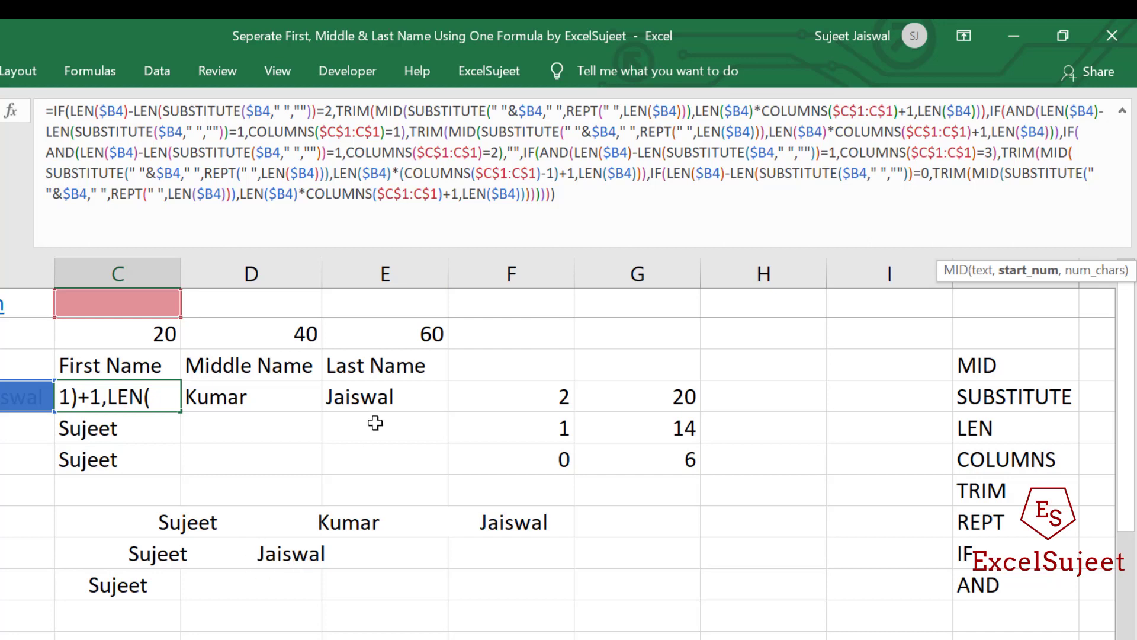
key(Return)
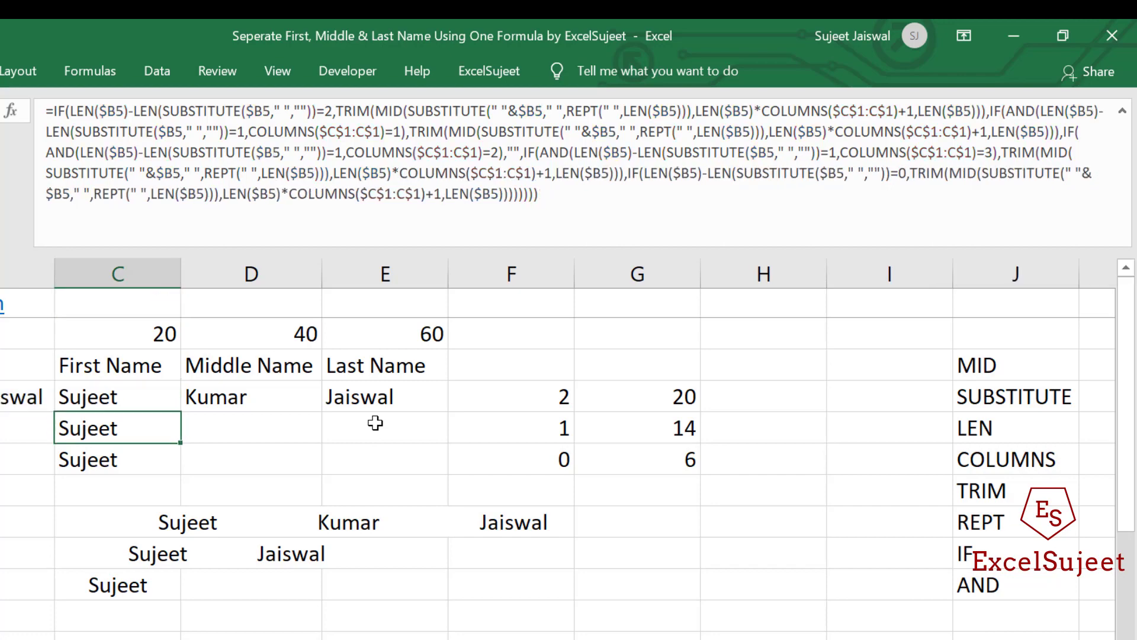
Copy the corrected C4 formula over the name range C4:E6
key(Up)
key(ctrl+c)
key(shift+Right)
key(shift+Right)
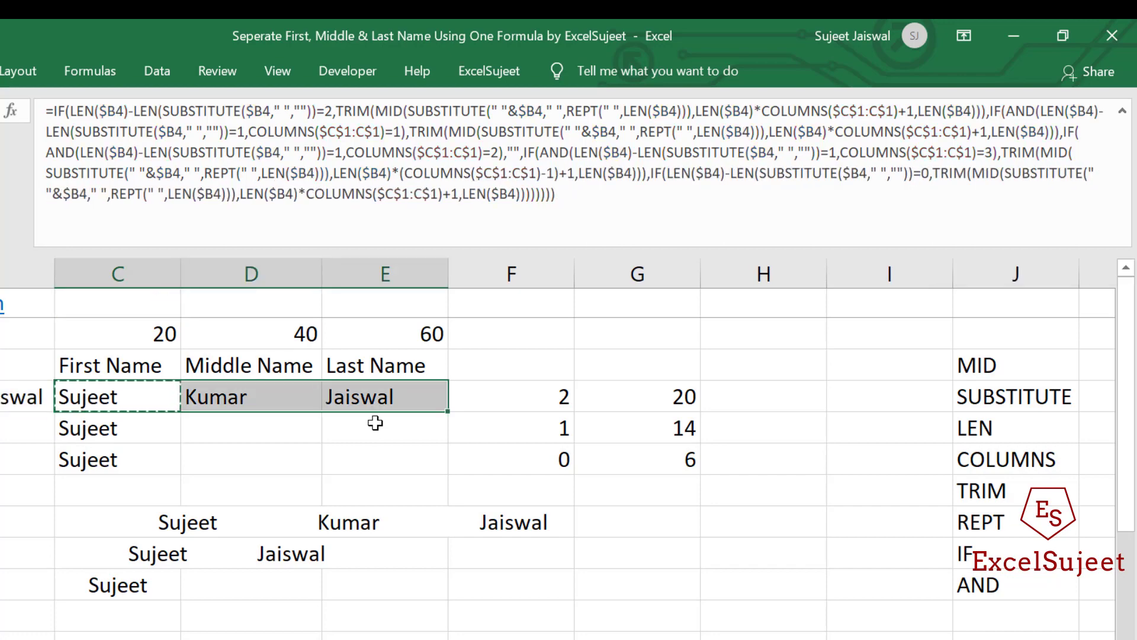
key(shift+Down)
key(shift+Down)
key(ctrl+v)
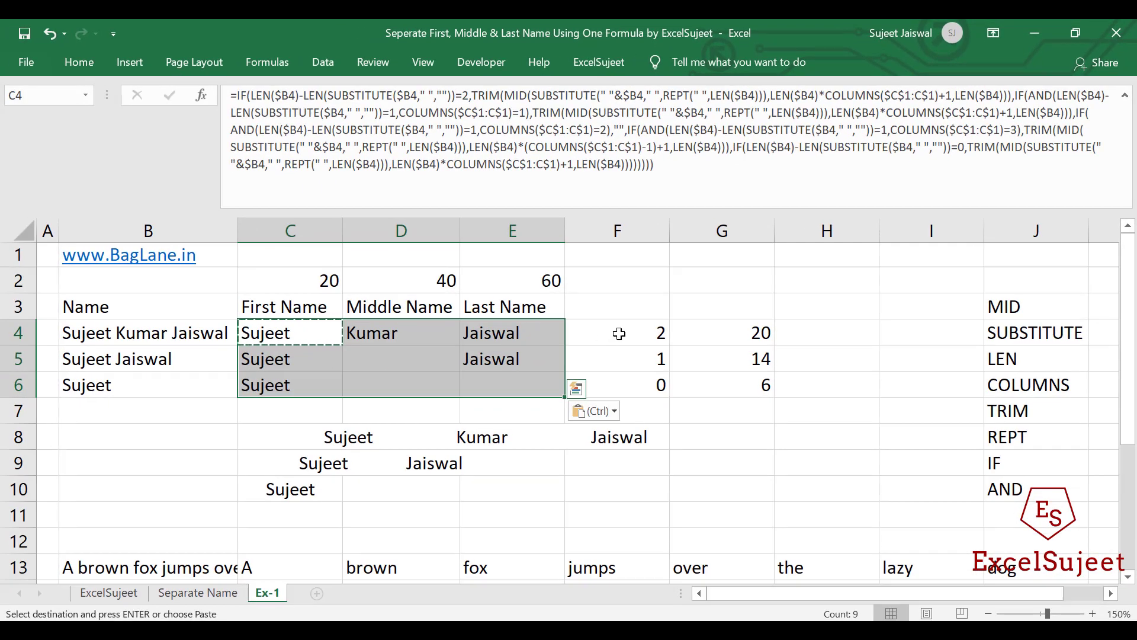
Check the first, middle and last name results cell by cell across rows 4 to 6 of columns C to E
key(Down)
key(Up)
key(Right)
key(Right)
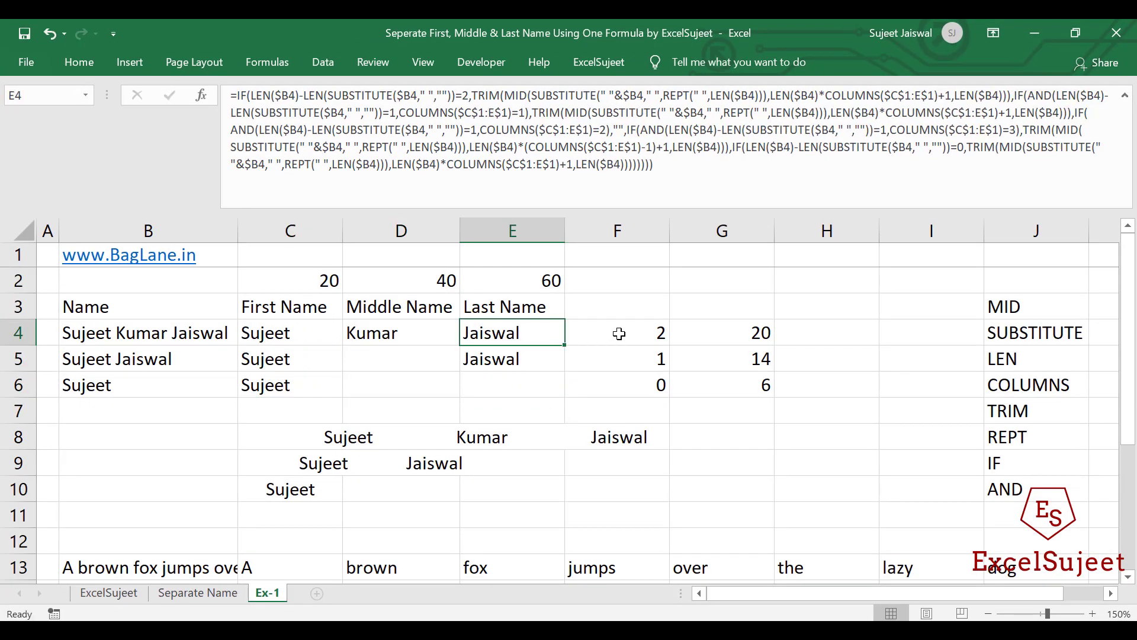
key(Left)
key(Left)
key(Escape)
key(Down)
key(Right)
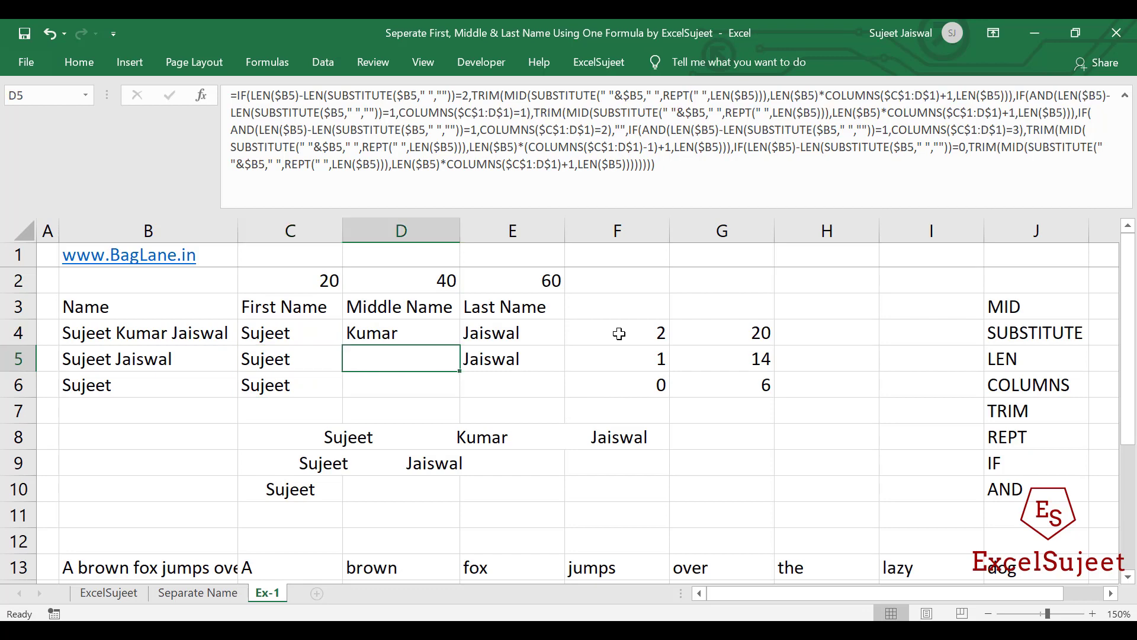
key(Right)
key(Left)
key(Left)
key(Down)
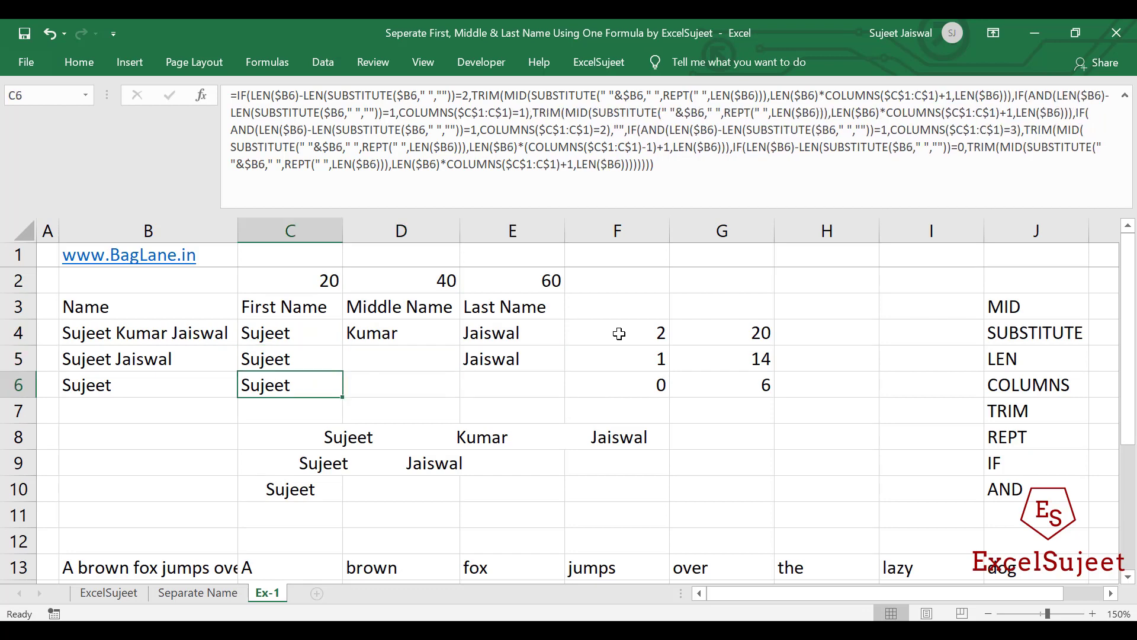
key(Right)
key(Left)
key(Right)
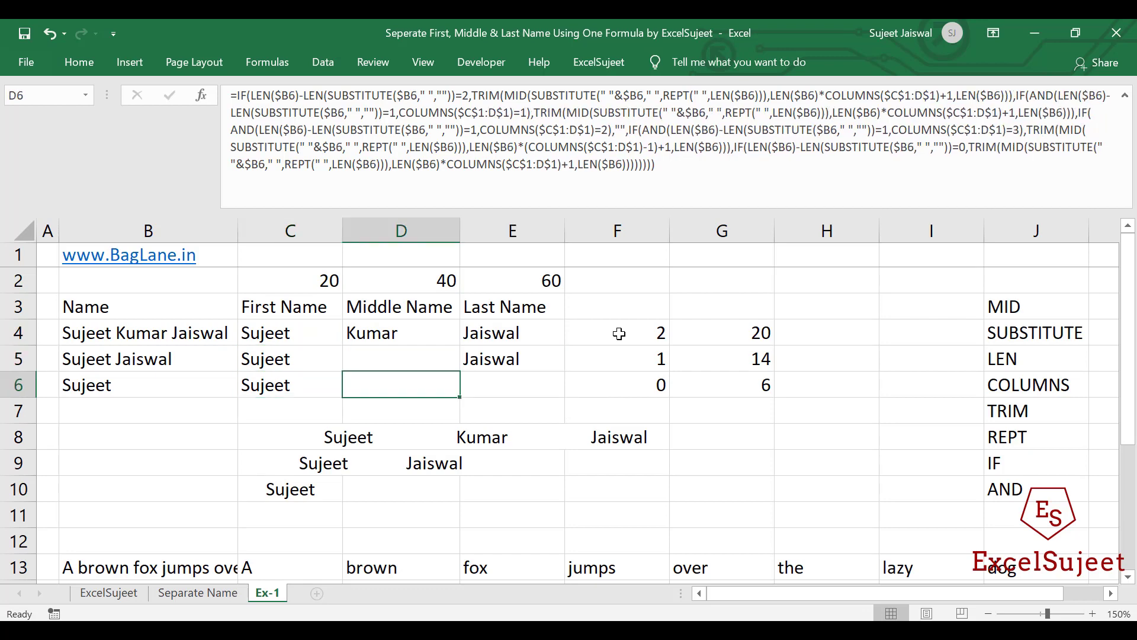
key(Right)
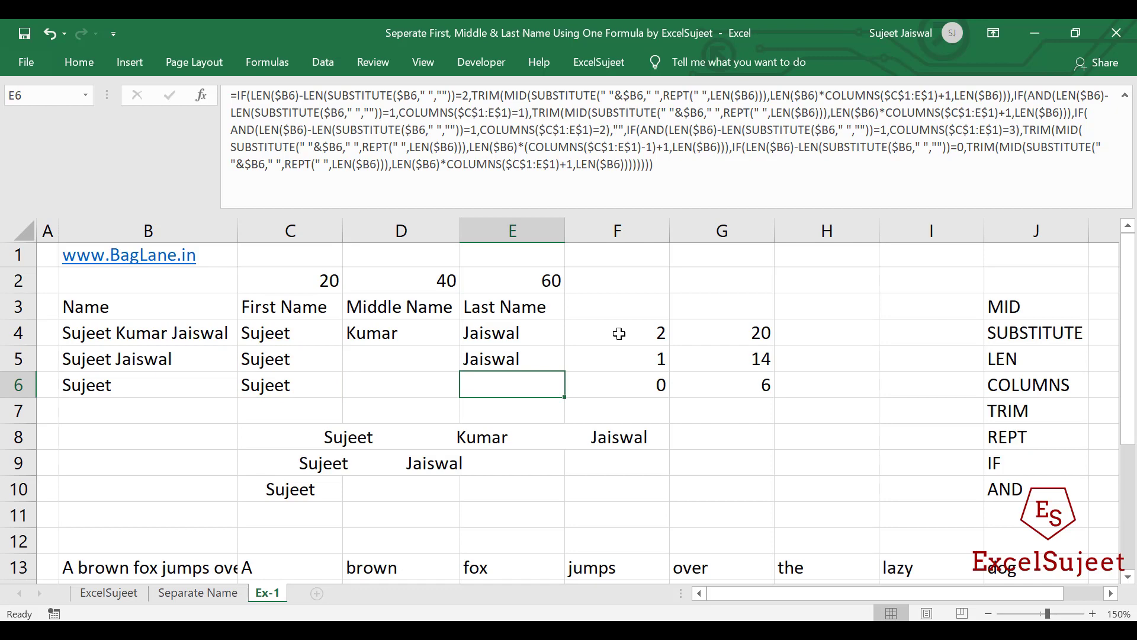